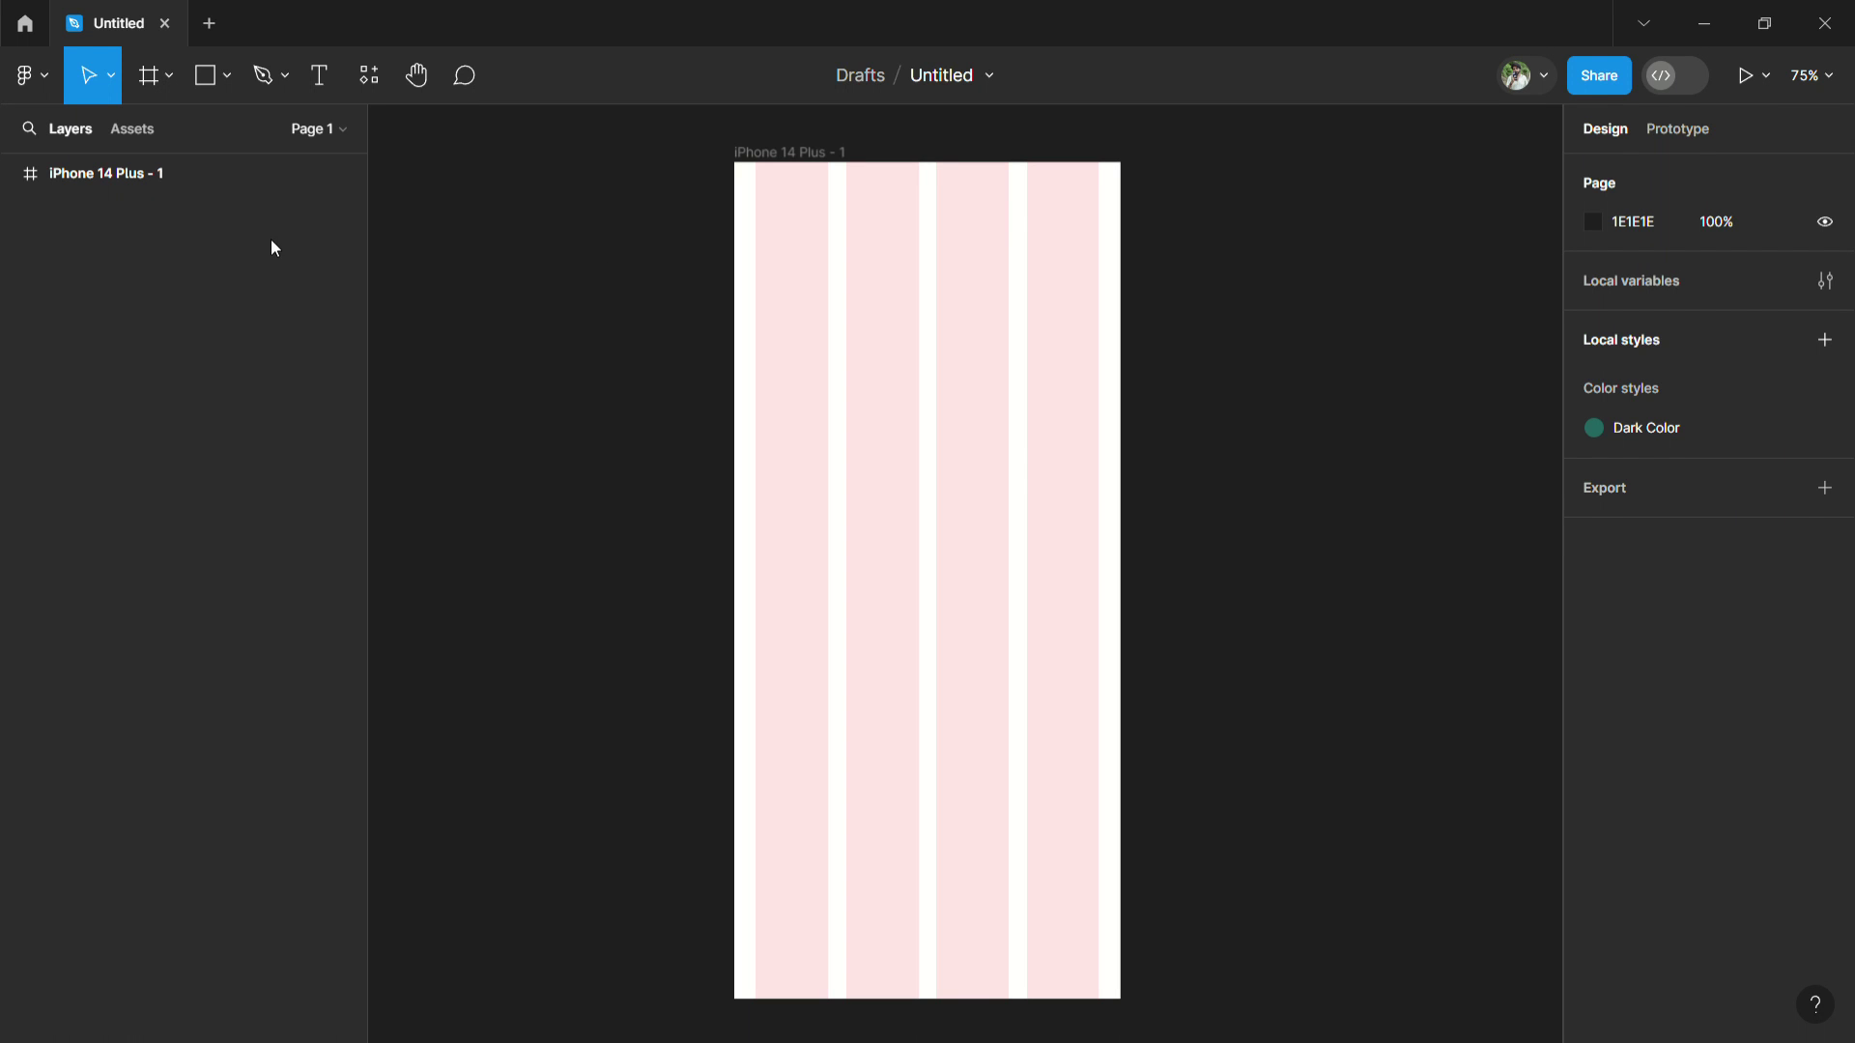
Draw a 380×34 frame near the top of the iPhone 14 Plus frame.
{"action": "left_click", "coordinate": [150, 75]}
{"action": "scroll", "coordinate": [903, 298], "scroll_direction": "up", "scroll_amount": 3}
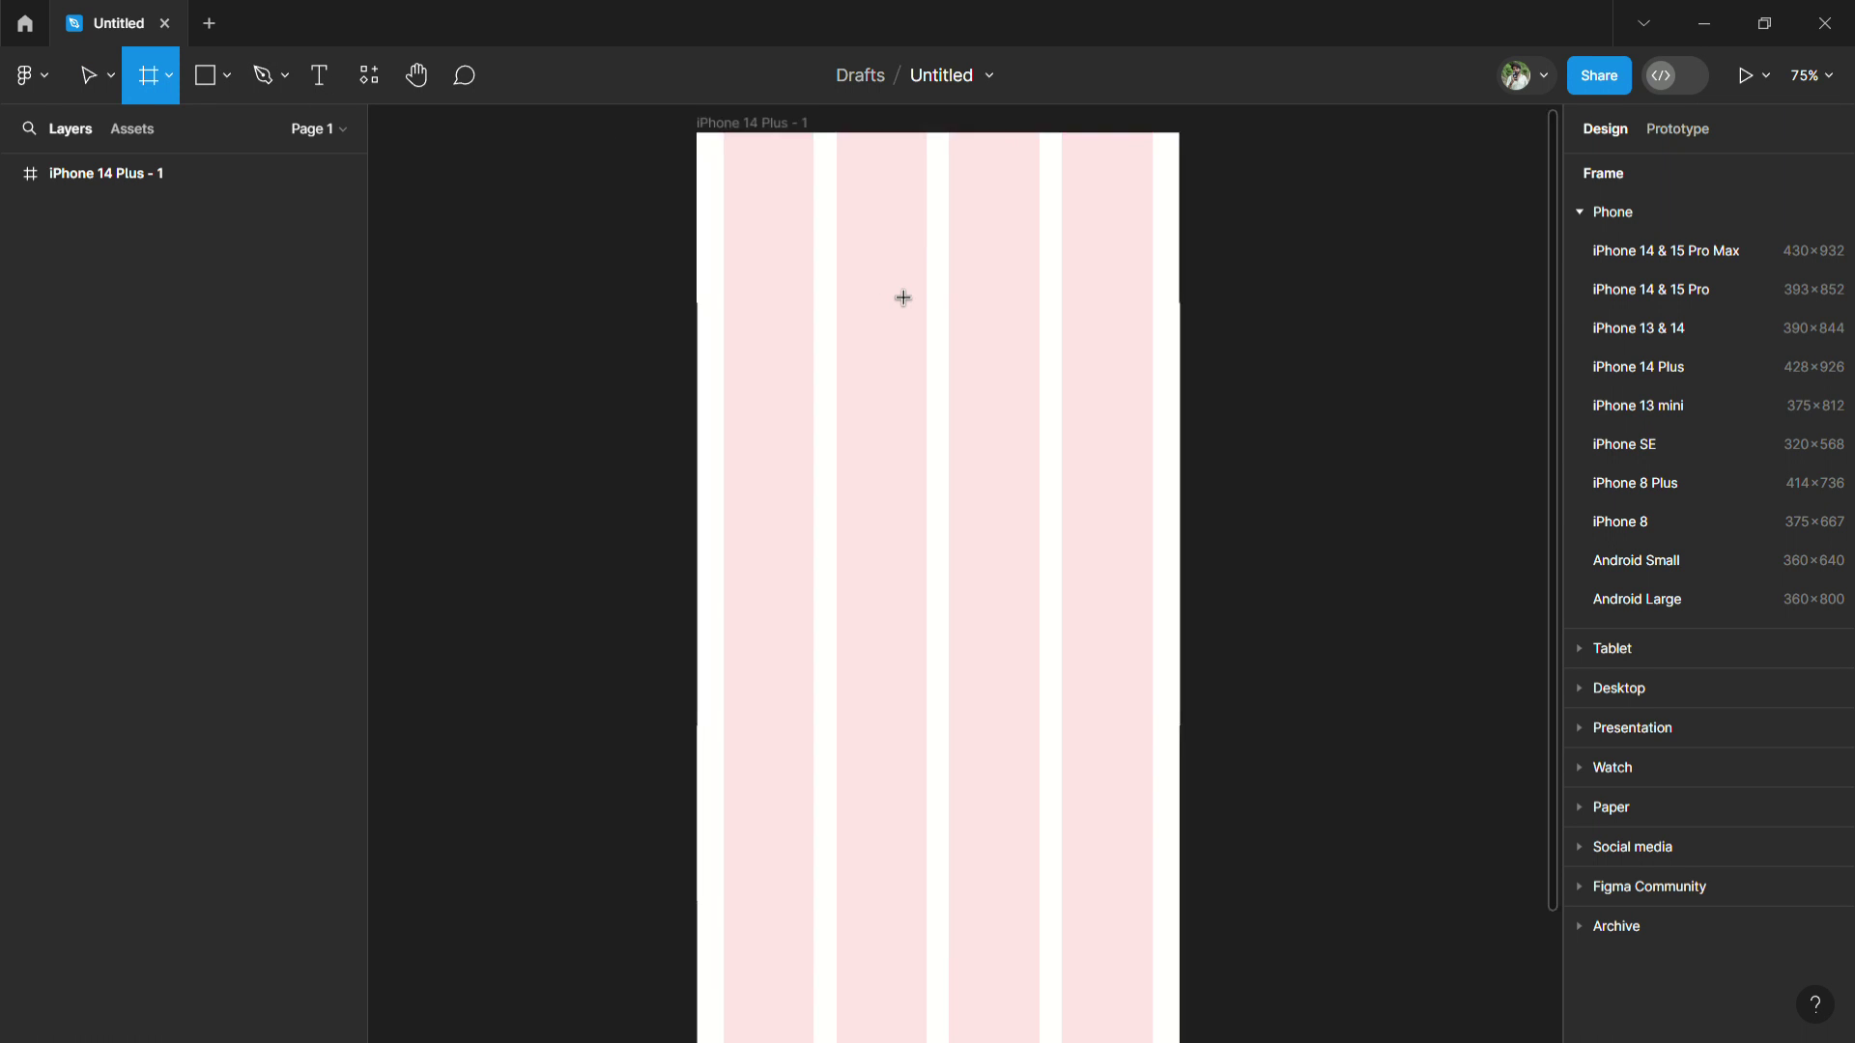
{"action": "scroll", "coordinate": [903, 298], "scroll_direction": "up", "scroll_amount": 3}
{"action": "scroll", "coordinate": [902, 297], "scroll_direction": "up", "scroll_amount": 2}
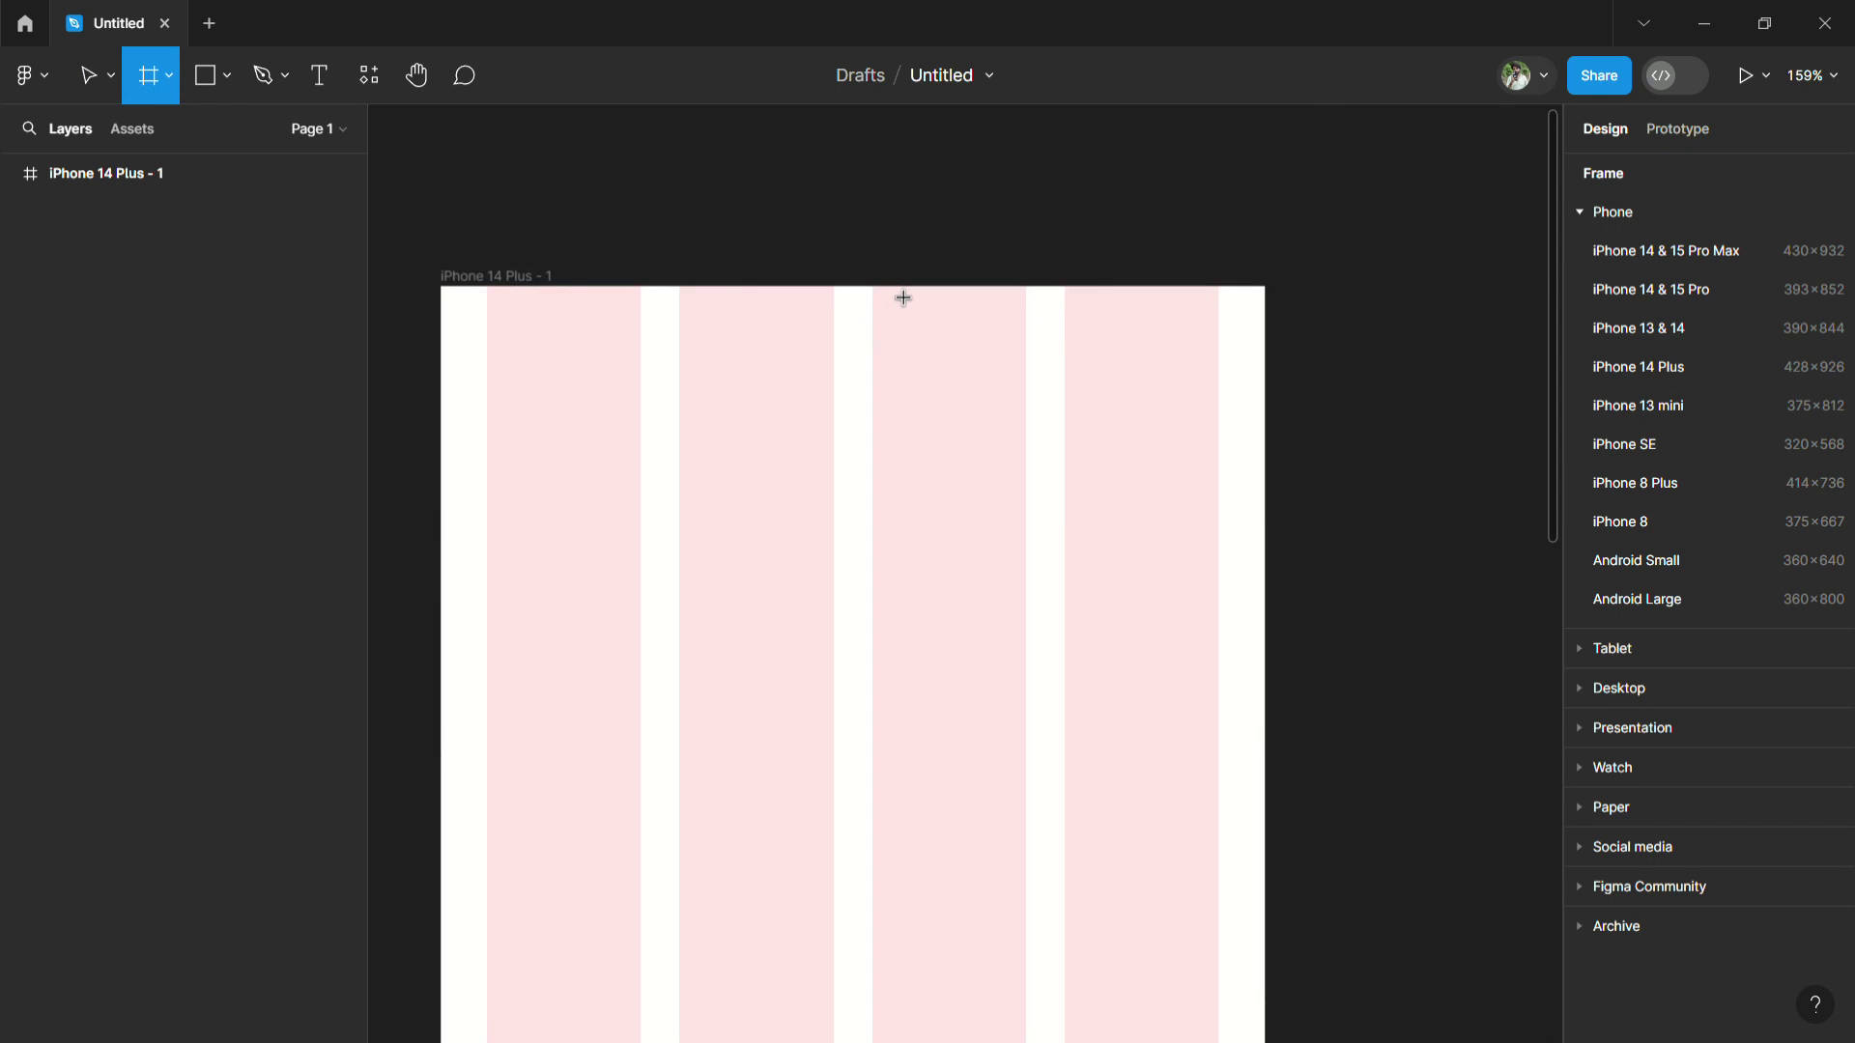
{"action": "scroll", "coordinate": [902, 297], "scroll_direction": "left", "scroll_amount": 2}
{"action": "scroll", "coordinate": [903, 297], "scroll_direction": "up", "scroll_amount": 2}
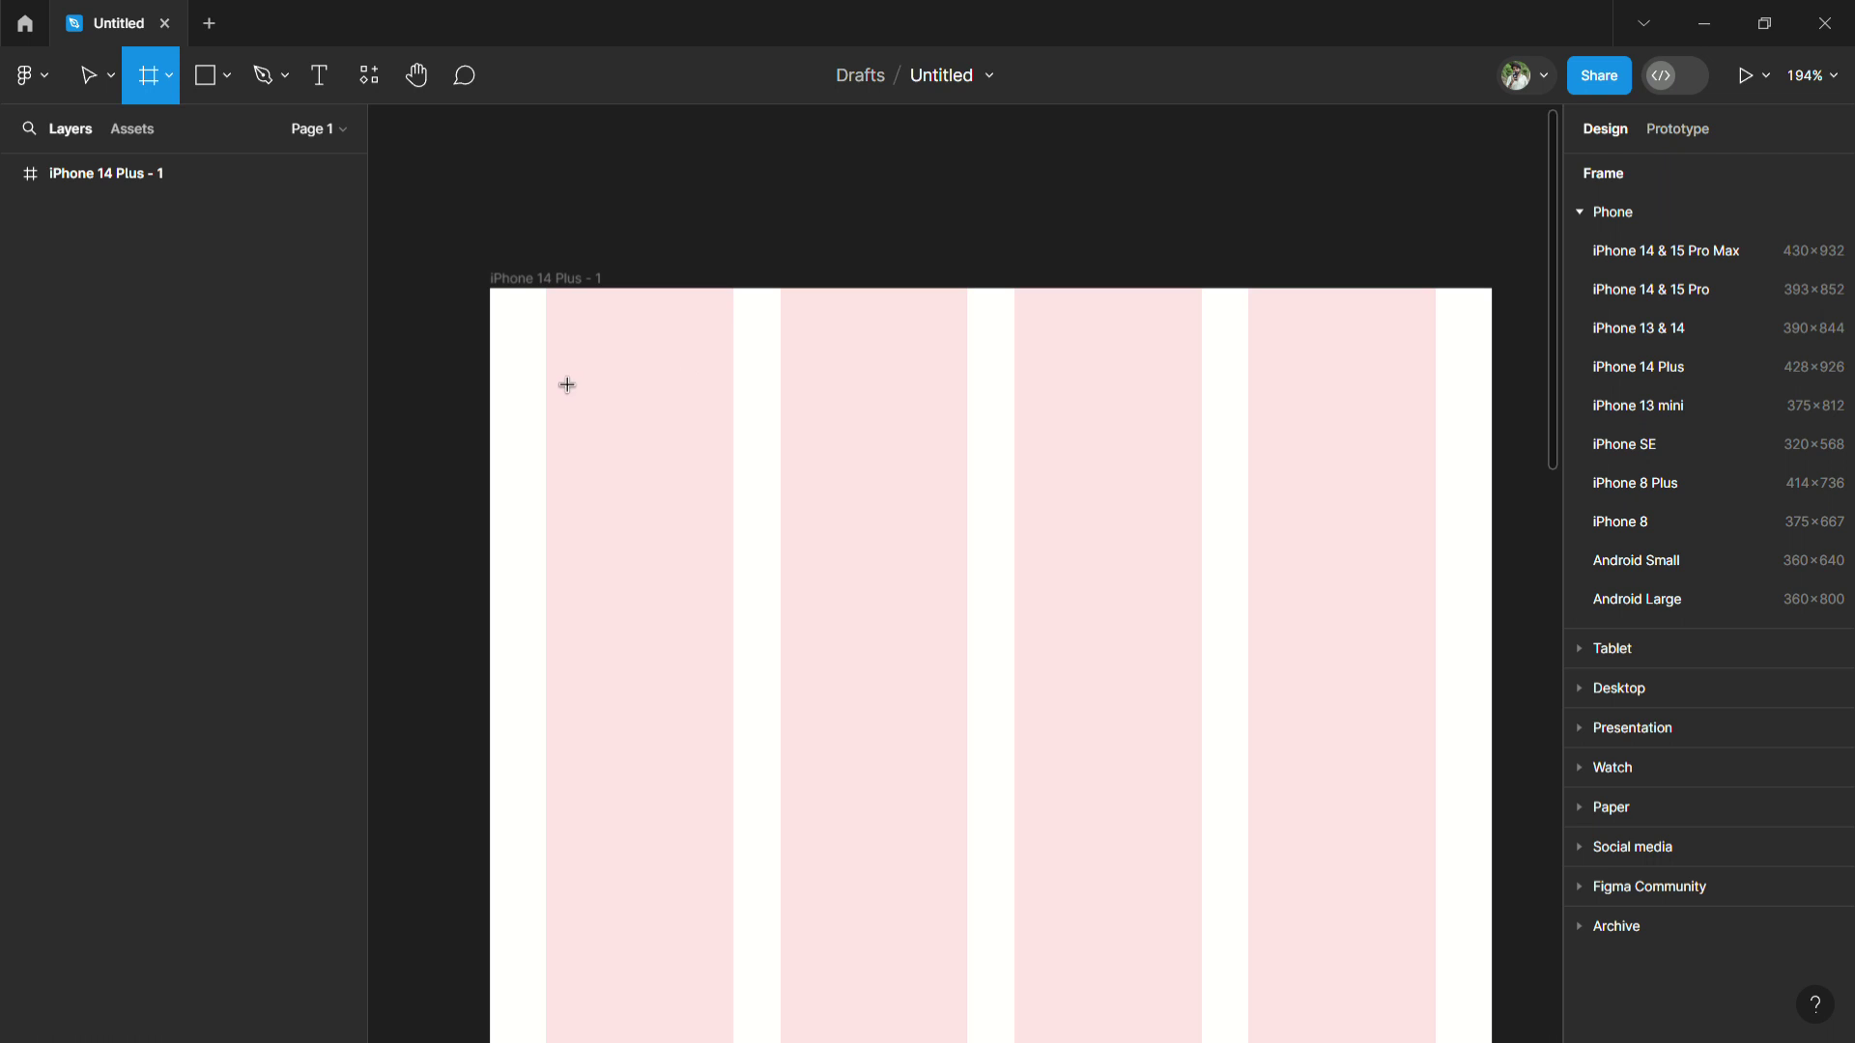
{"action": "left_click_drag", "start_coordinate": [546, 356], "coordinate": [1451, 454]}
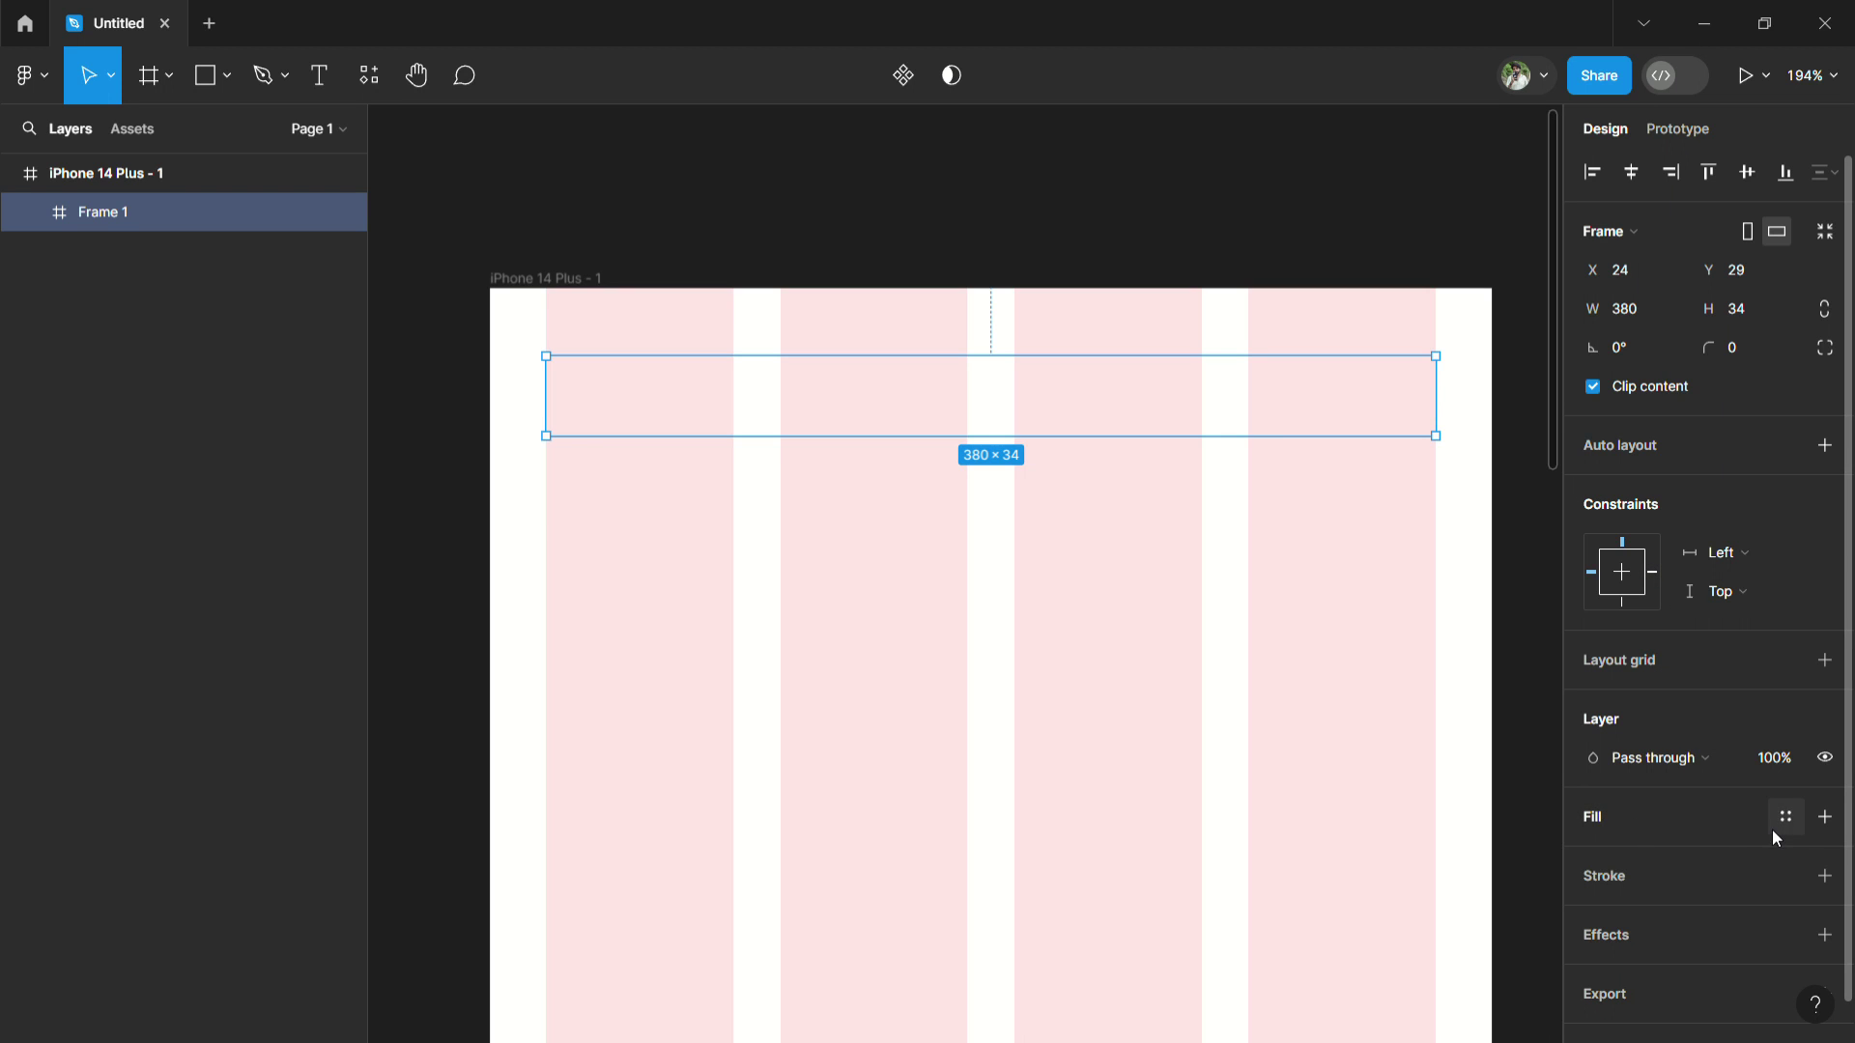
Give the bar a light grey EBEAEA fill and a corner radius of 10.
{"action": "left_click", "coordinate": [1825, 816]}
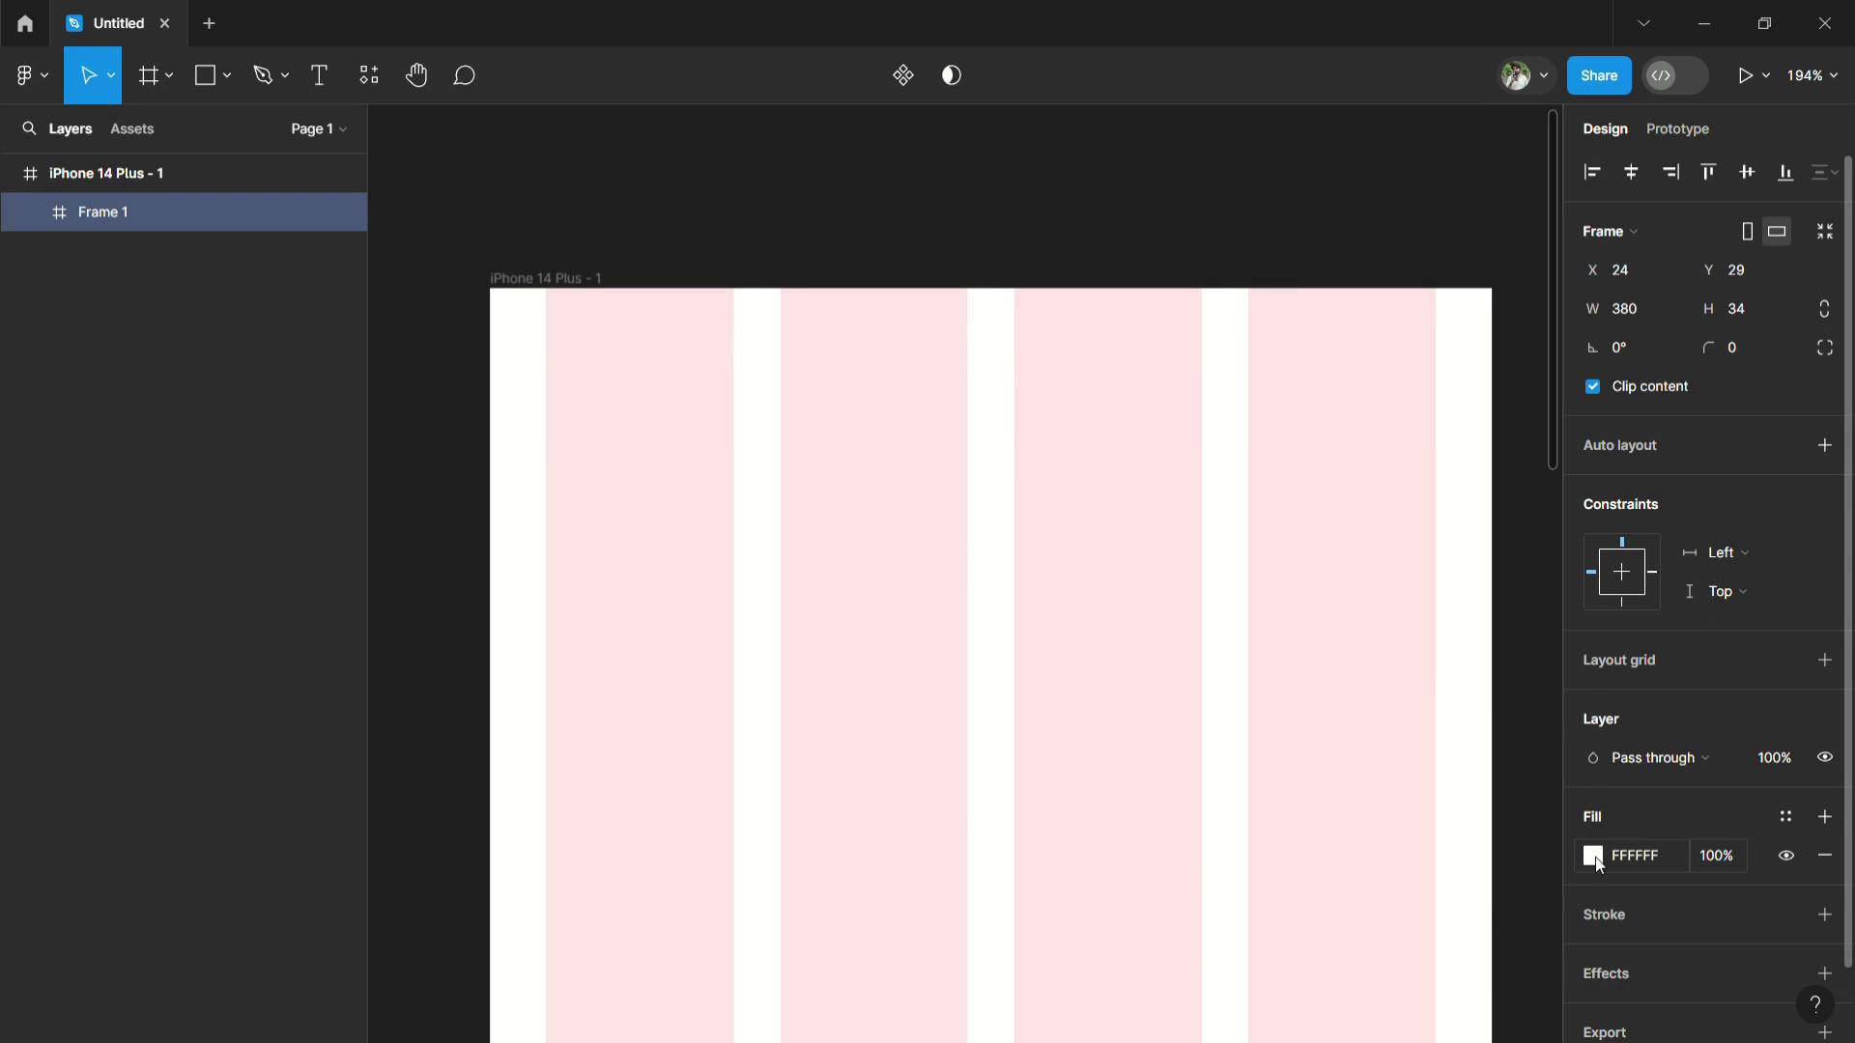
{"action": "left_click", "coordinate": [1594, 858]}
{"action": "left_click_drag", "start_coordinate": [1279, 431], "coordinate": [1277, 448]}
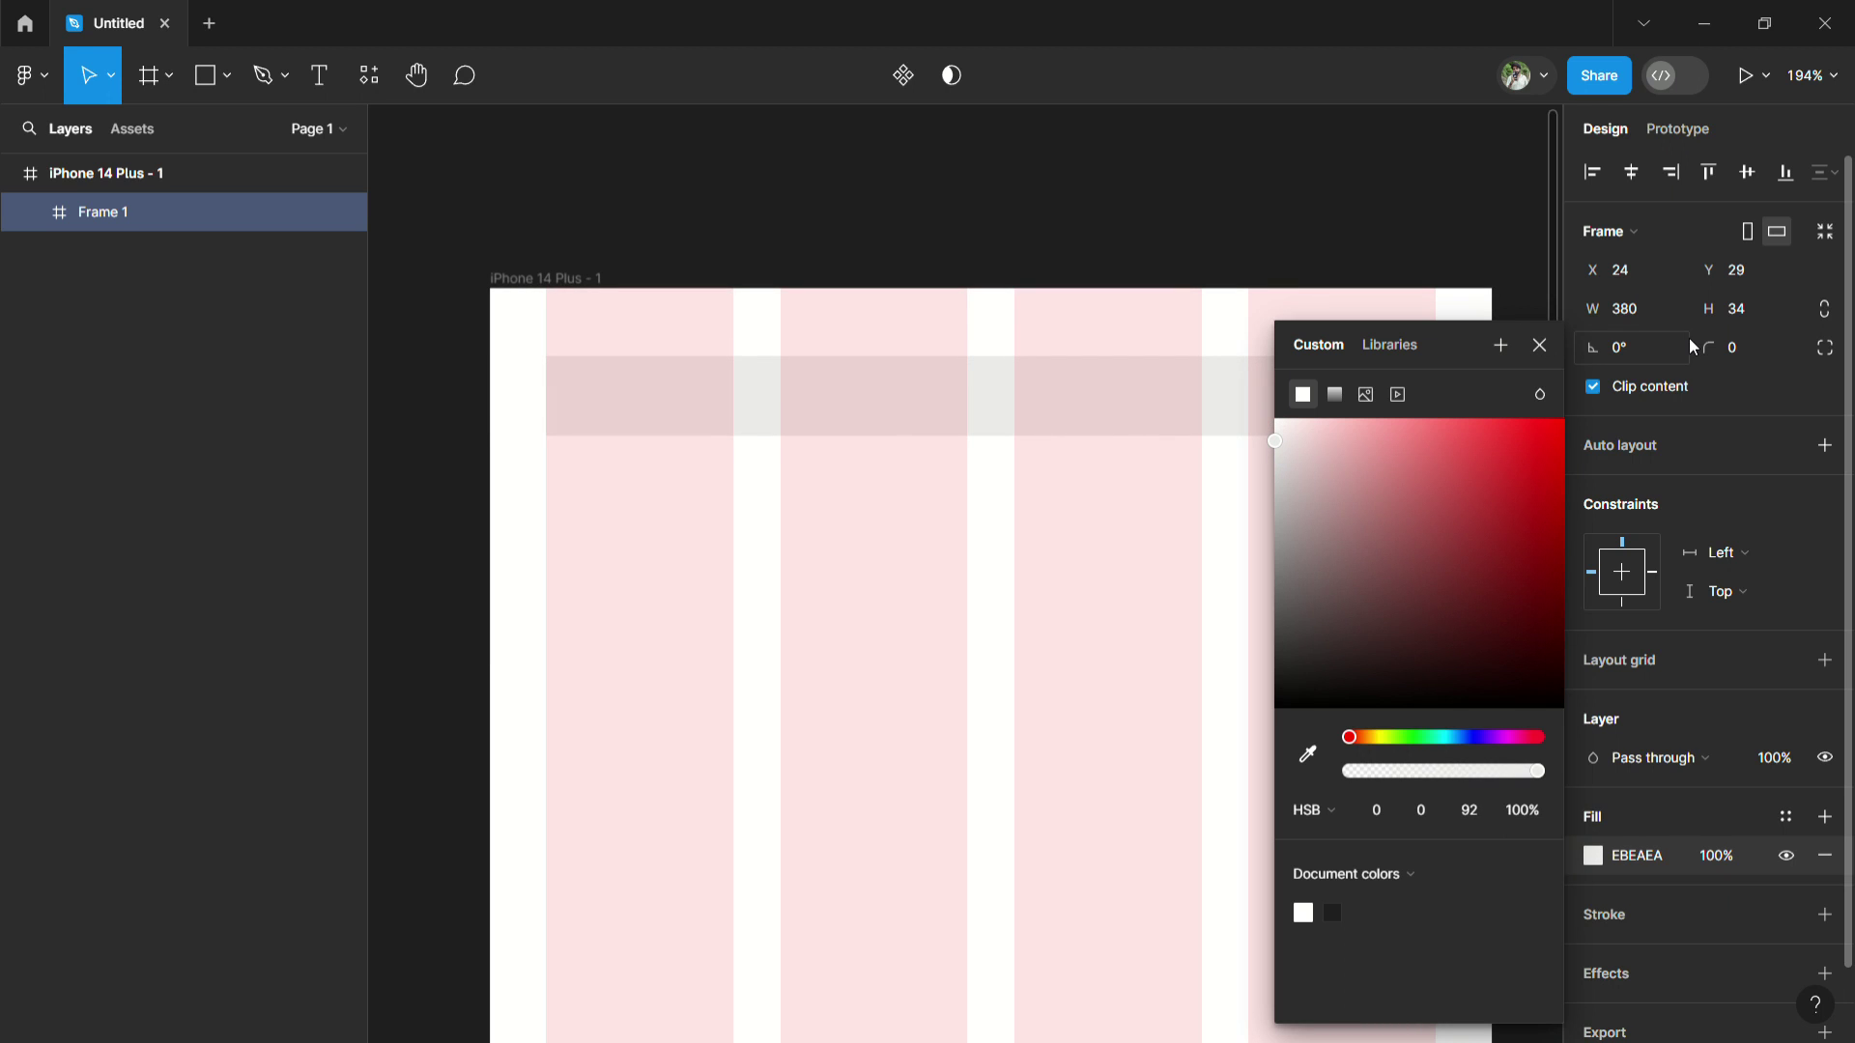
{"action": "left_click", "coordinate": [1752, 350]}
{"action": "type", "text": "0"}
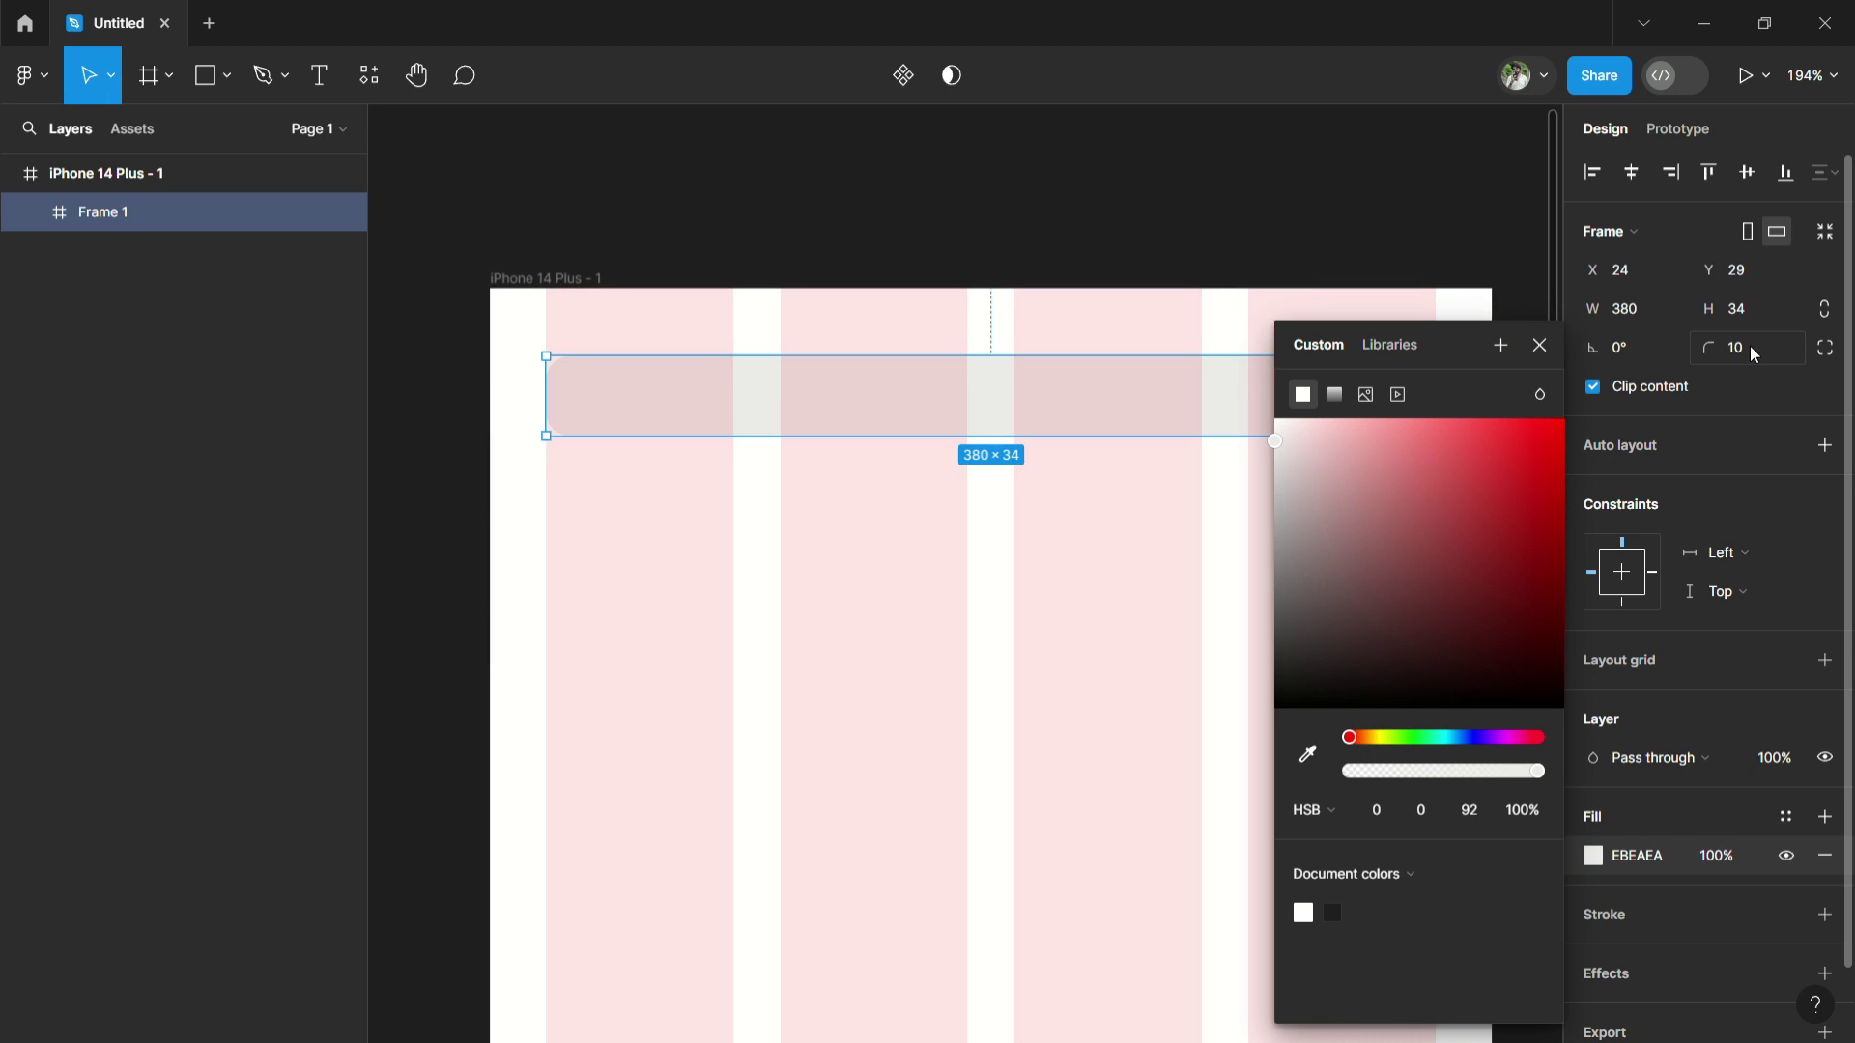
{"action": "left_click", "coordinate": [940, 551]}
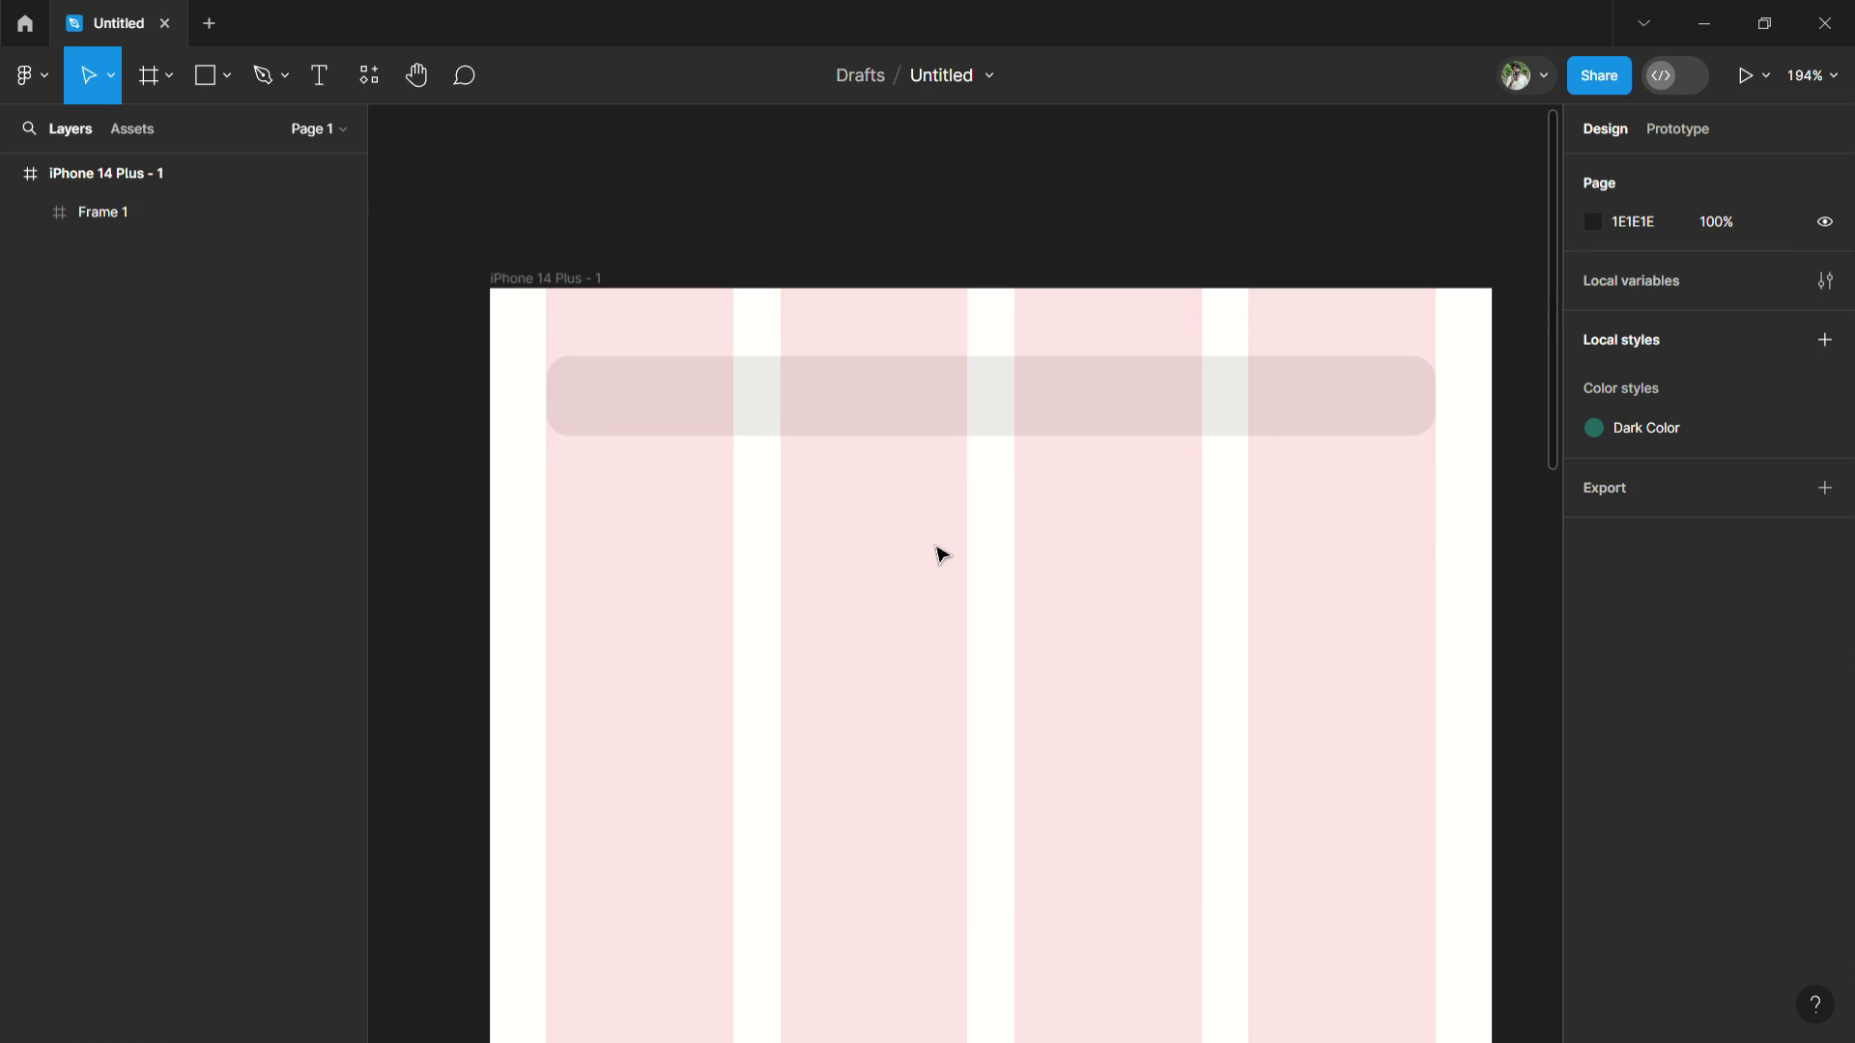
{"action": "left_click", "coordinate": [754, 420]}
Copy the grey bar and paste a duplicate into the iPhone 14 Plus frame.
{"action": "right_click", "coordinate": [746, 414]}
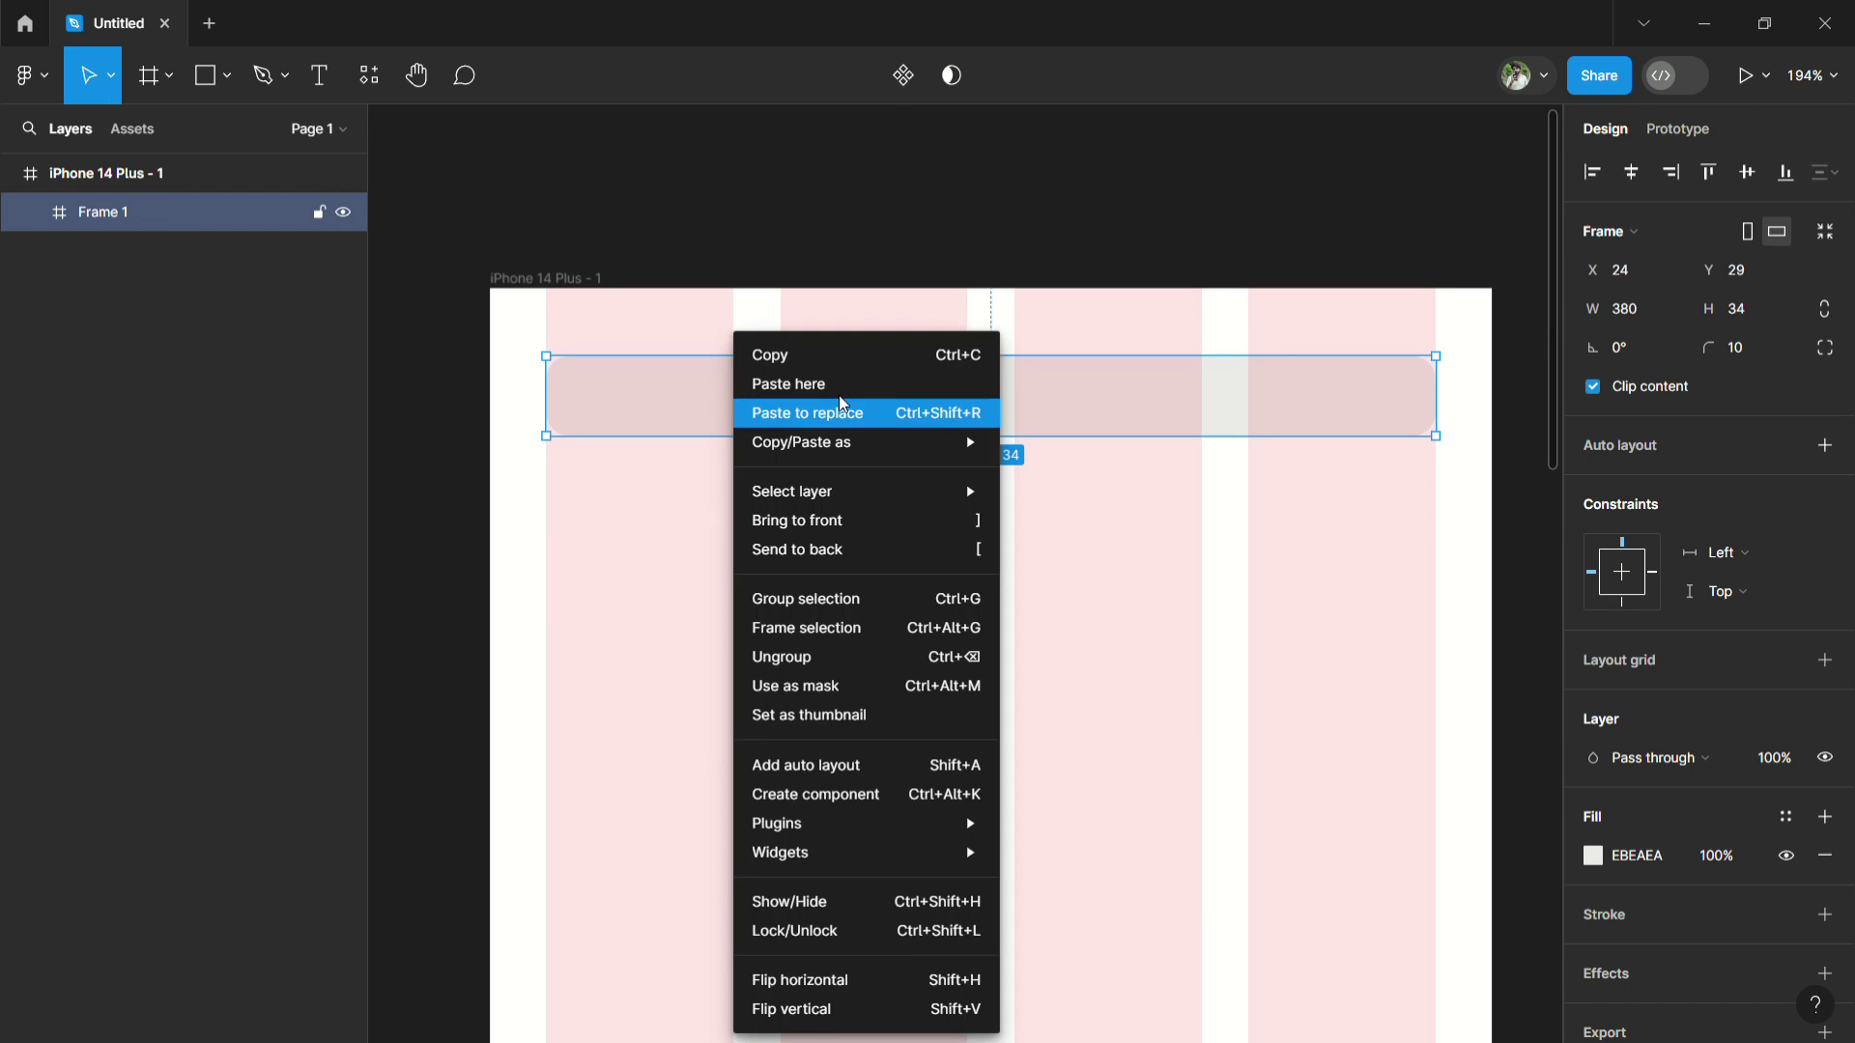
{"action": "left_click", "coordinate": [878, 362]}
{"action": "left_click", "coordinate": [894, 549]}
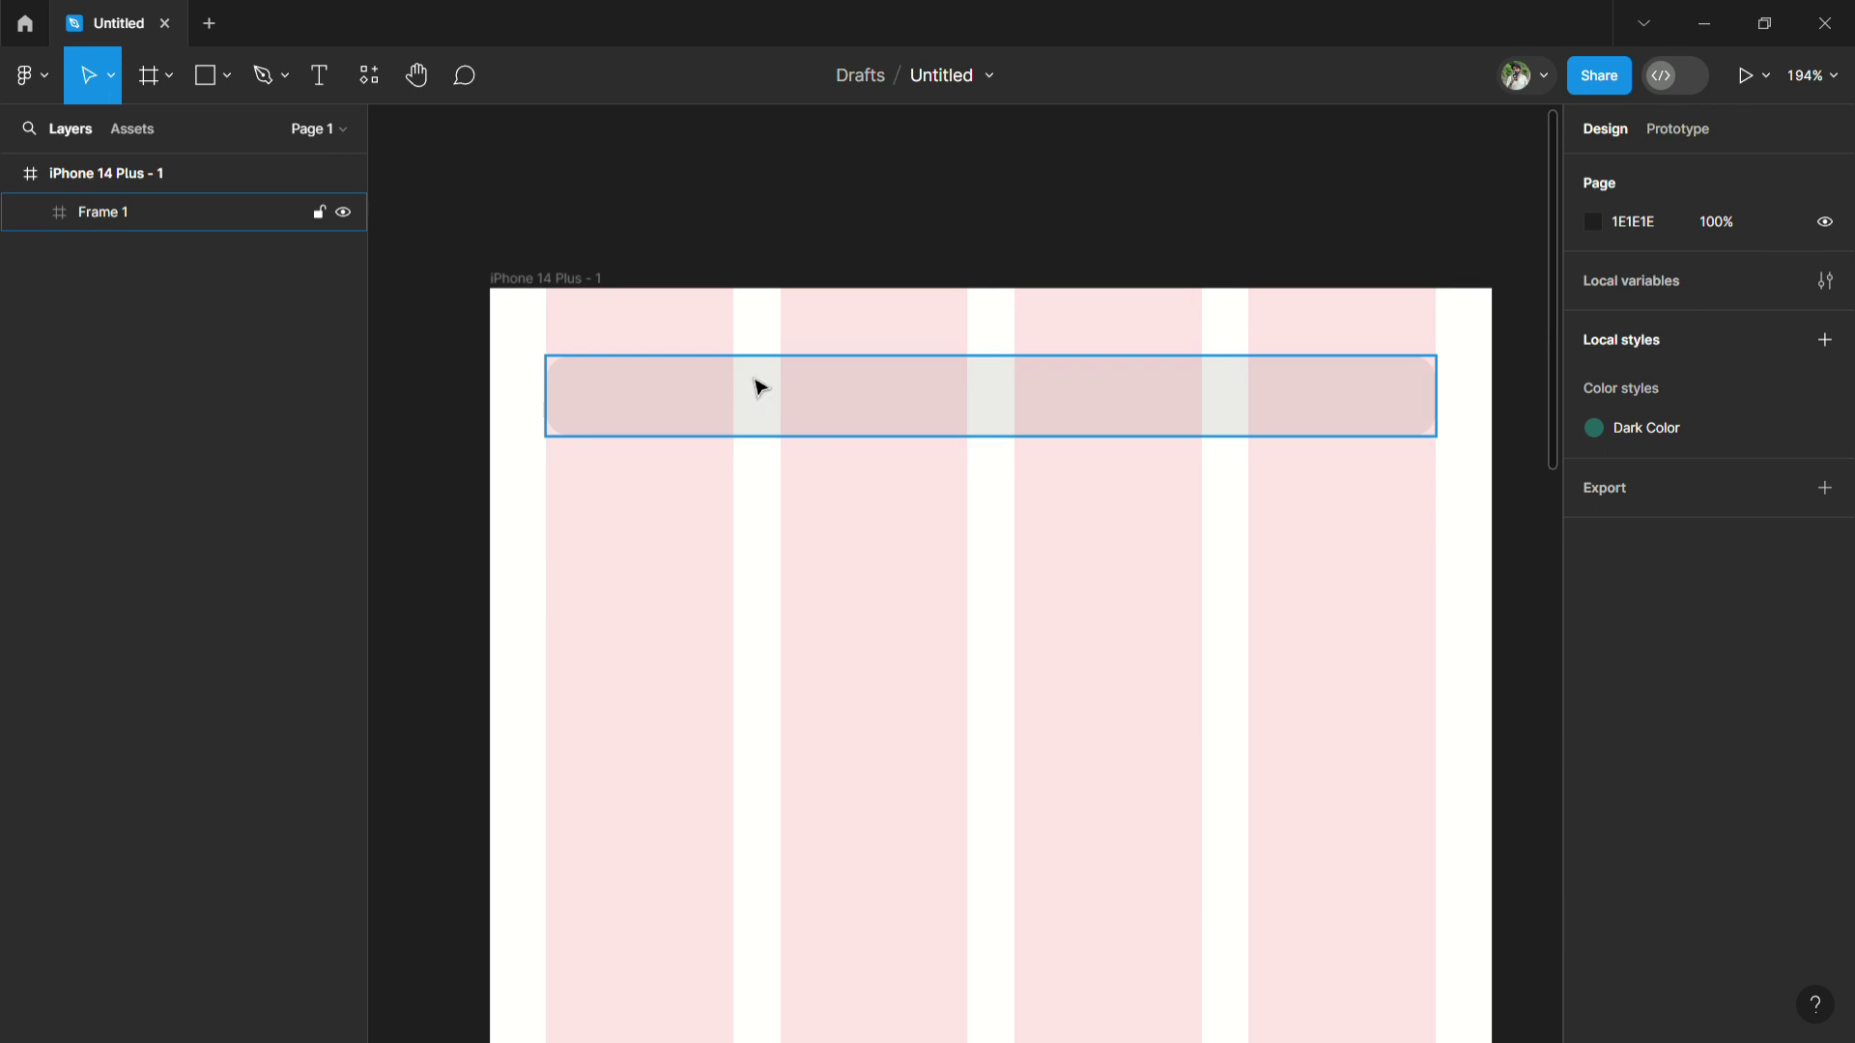
{"action": "left_click", "coordinate": [137, 173]}
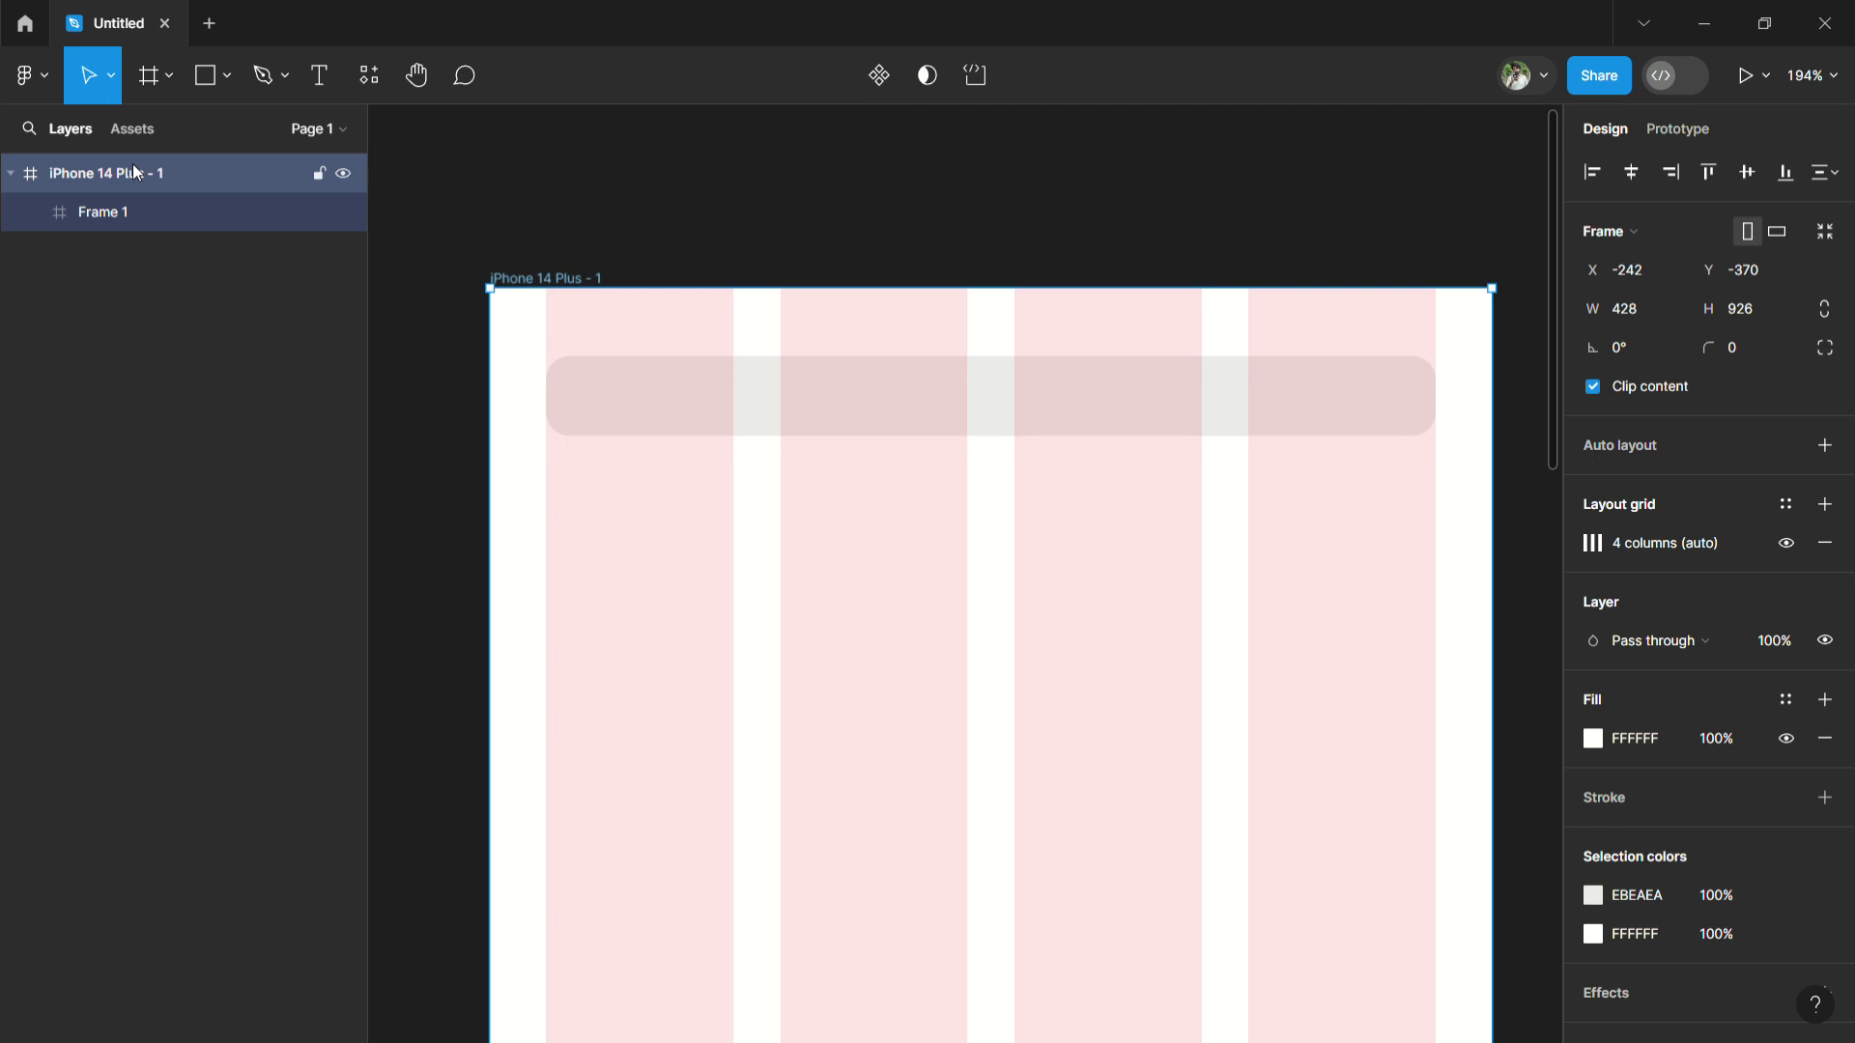
{"action": "right_click", "coordinate": [752, 302]}
{"action": "left_click", "coordinate": [829, 361]}
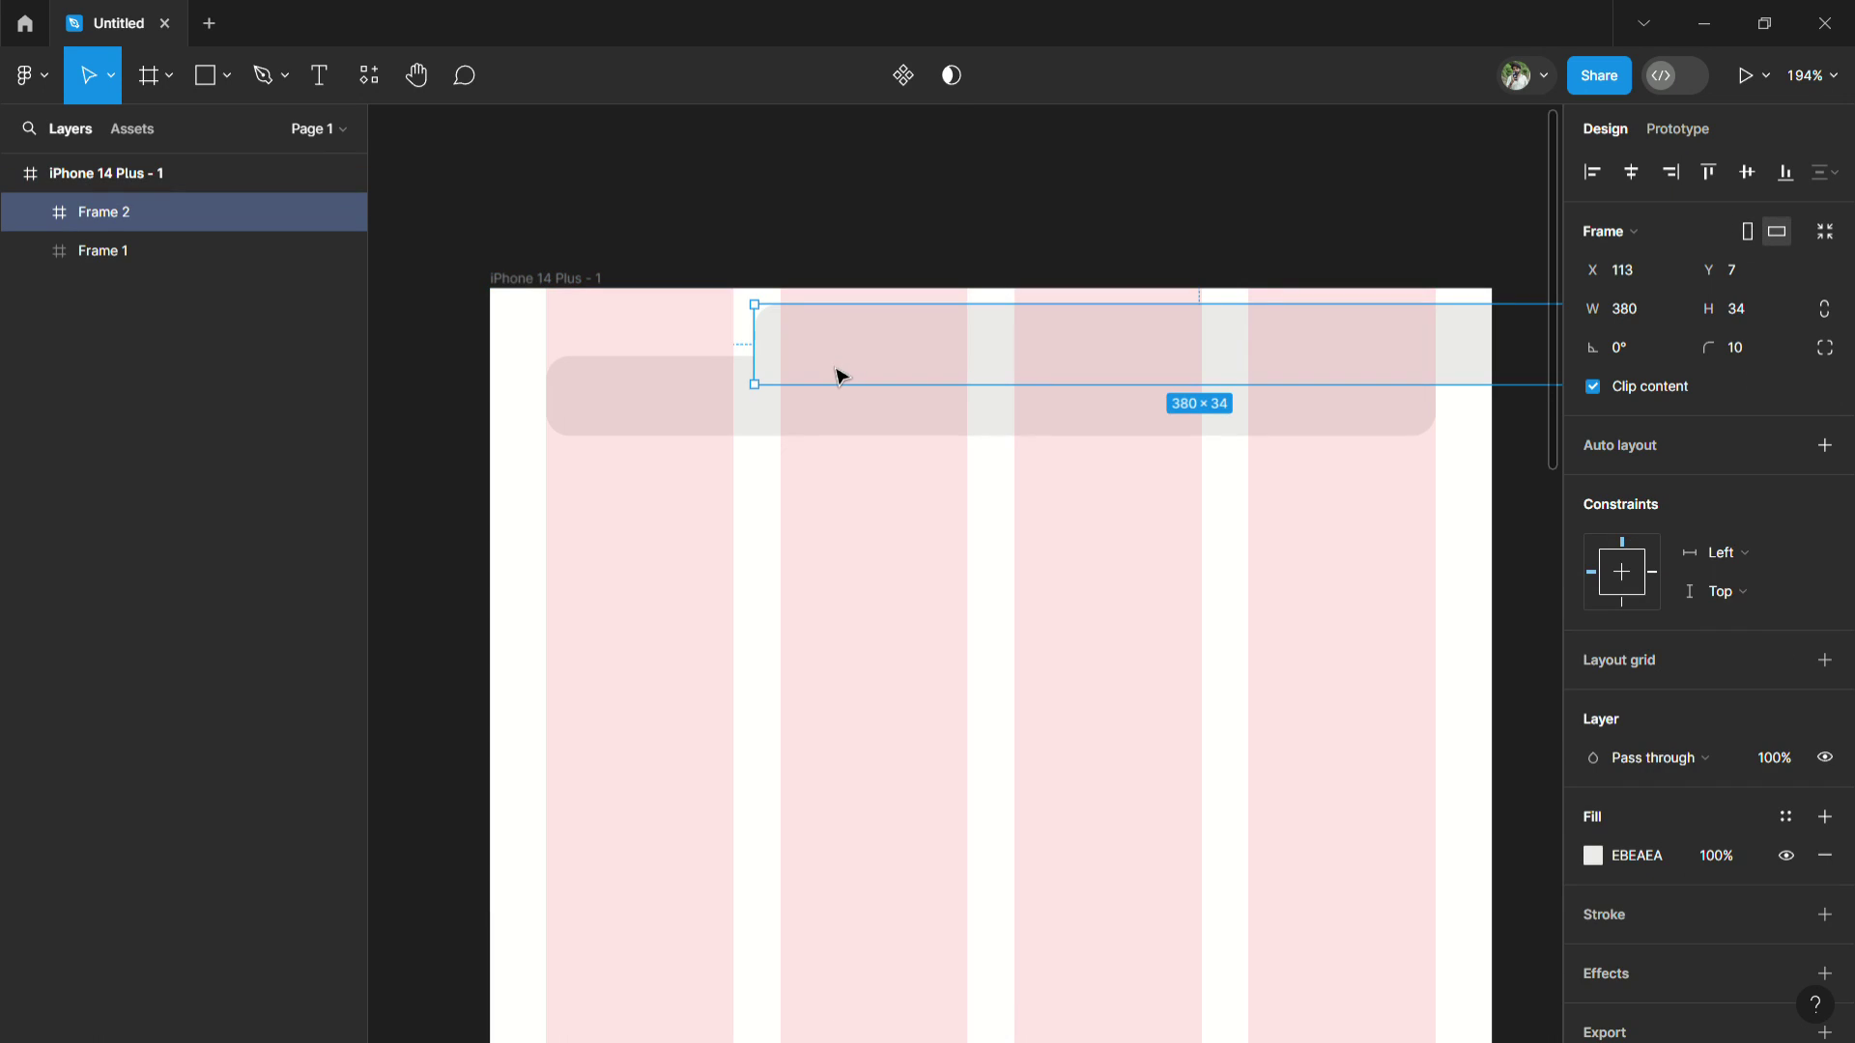
Align both bars on vertical centres so they overlap at 24, 48.
{"action": "mouse_move", "coordinate": [848, 354]}
{"action": "left_mouse_down"}
{"action": "mouse_move", "coordinate": [646, 401]}
{"action": "mouse_move", "coordinate": [658, 496]}
{"action": "mouse_move", "coordinate": [638, 493]}
{"action": "left_mouse_up"}
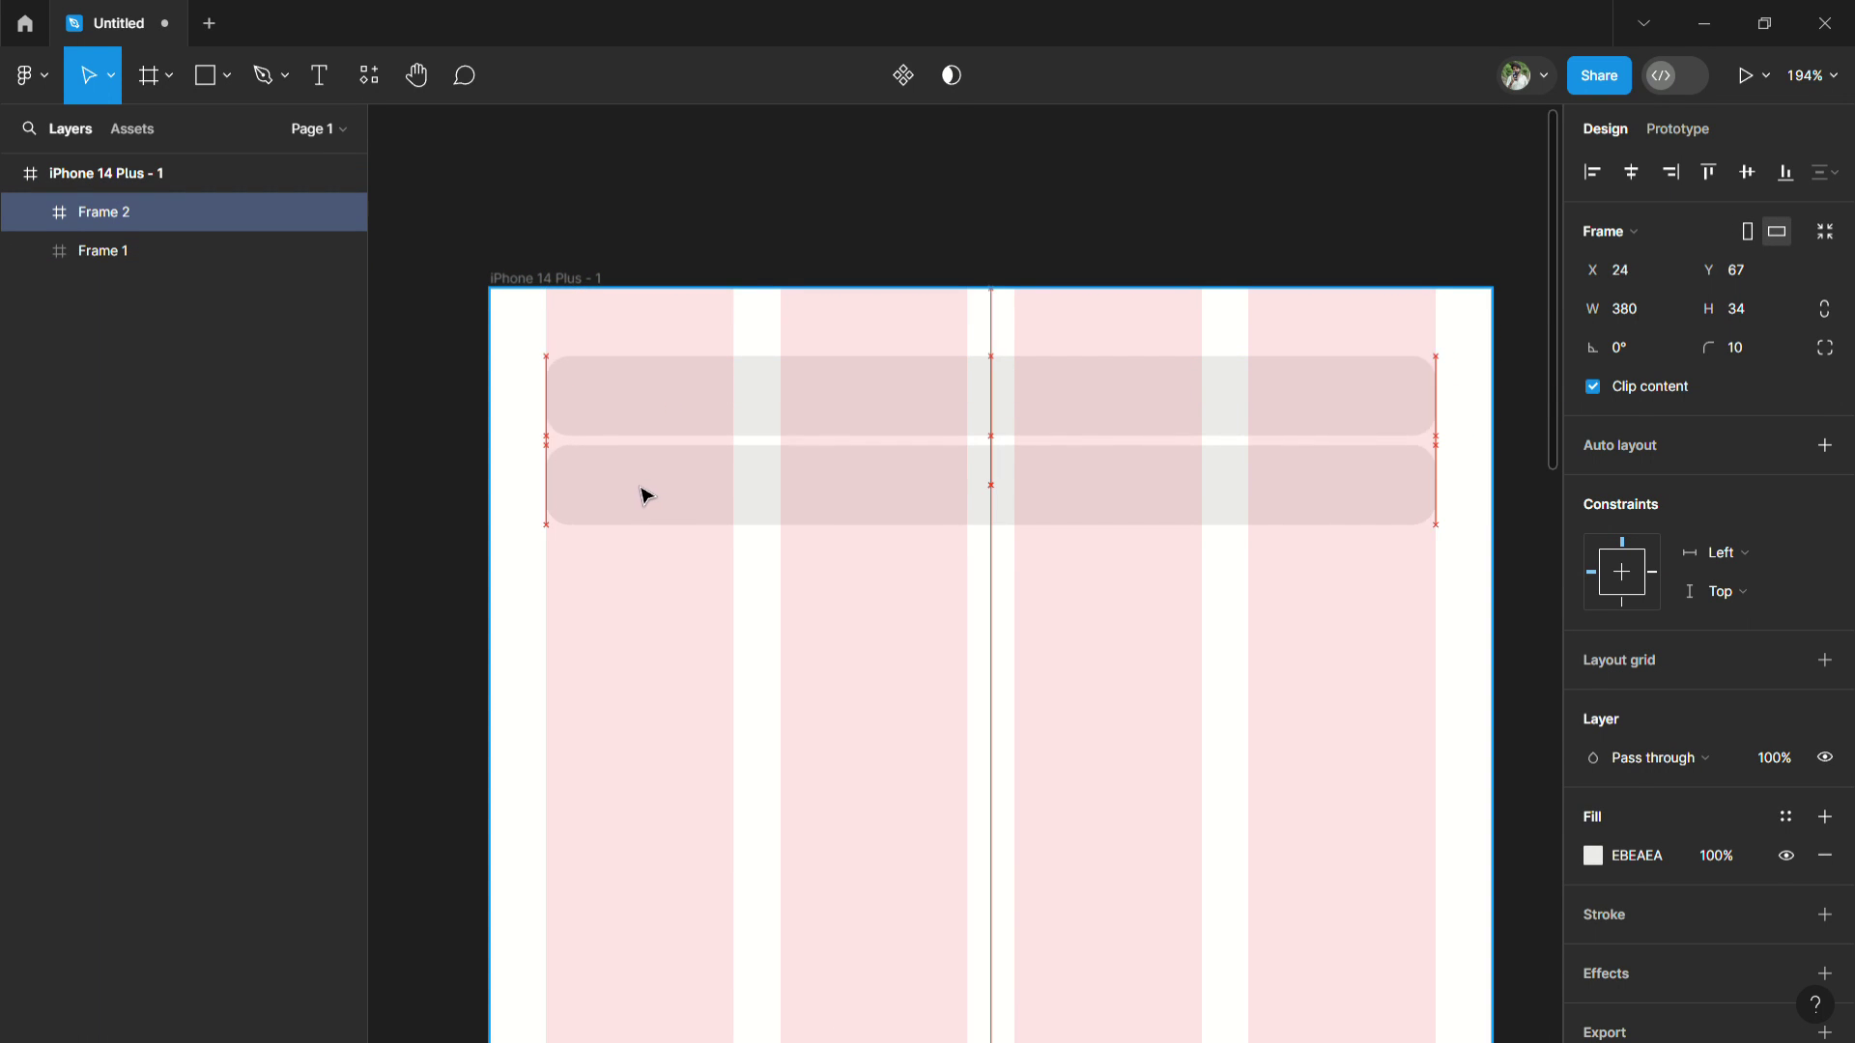
{"action": "left_click", "coordinate": [874, 414], "text": "shift"}
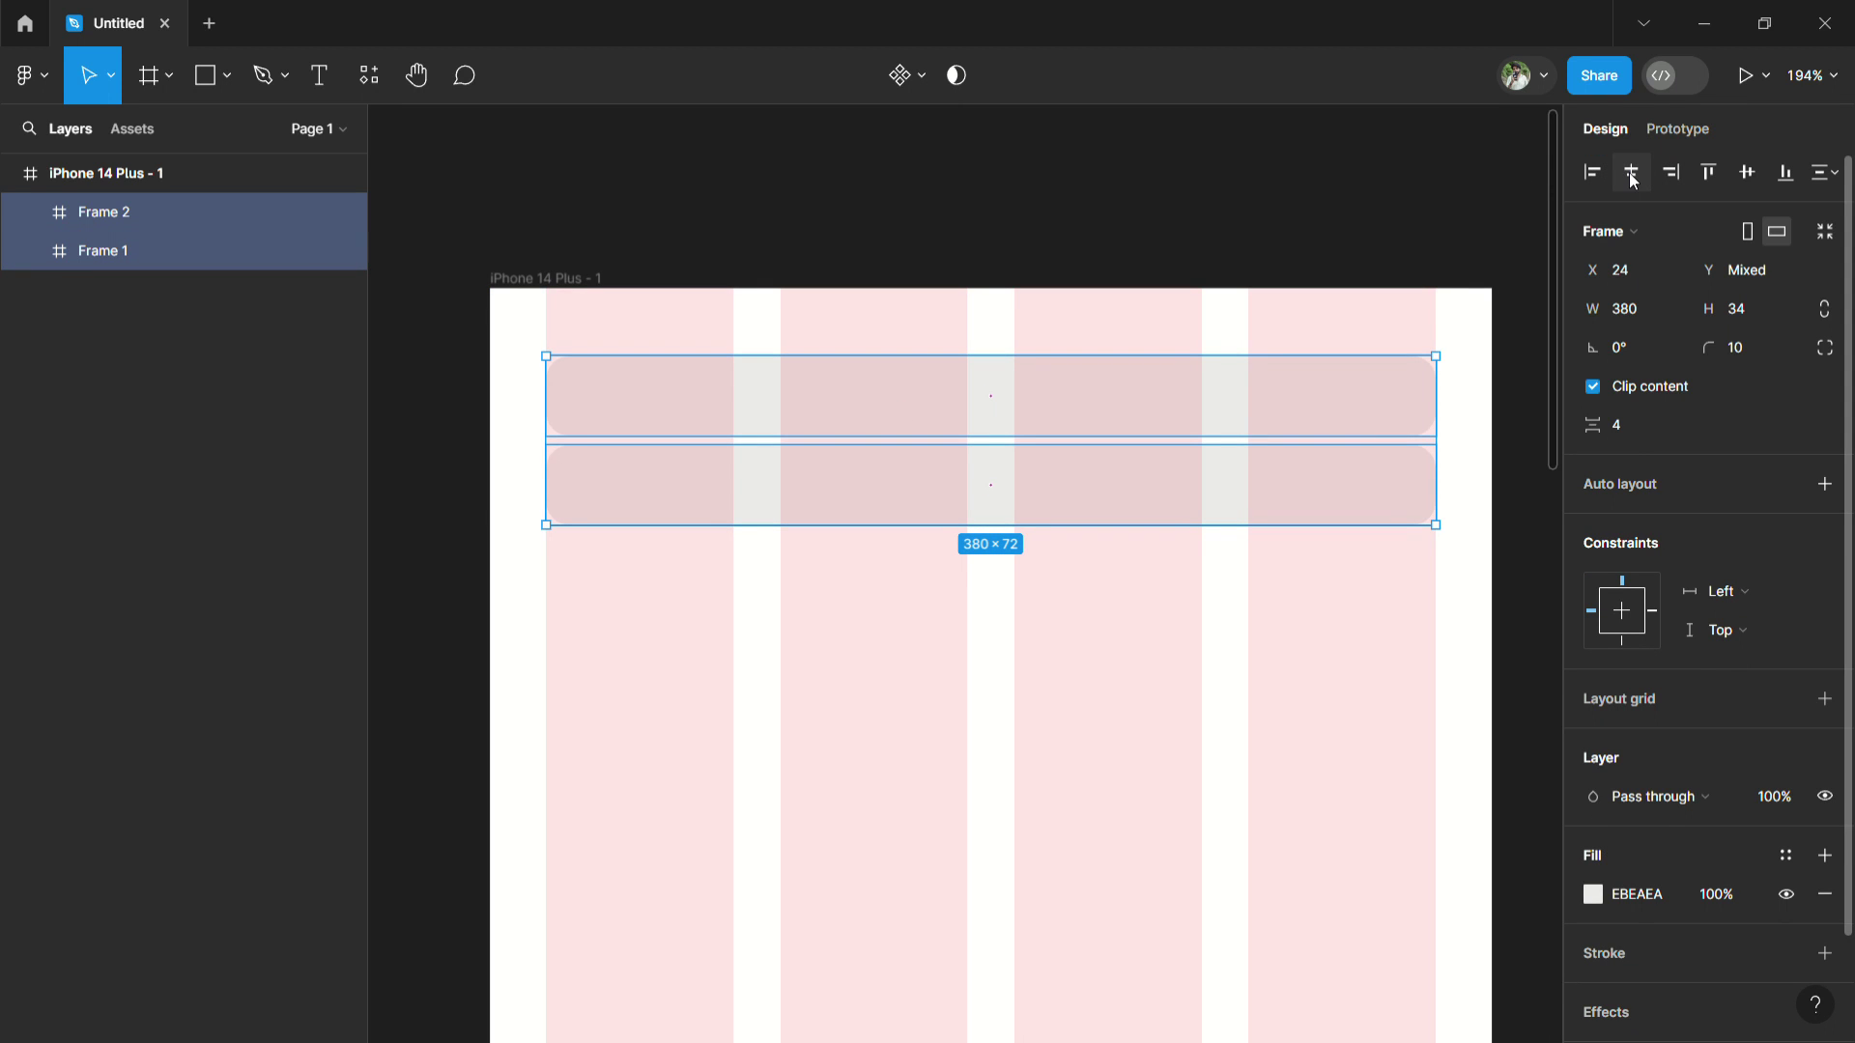
{"action": "left_click", "coordinate": [1747, 172]}
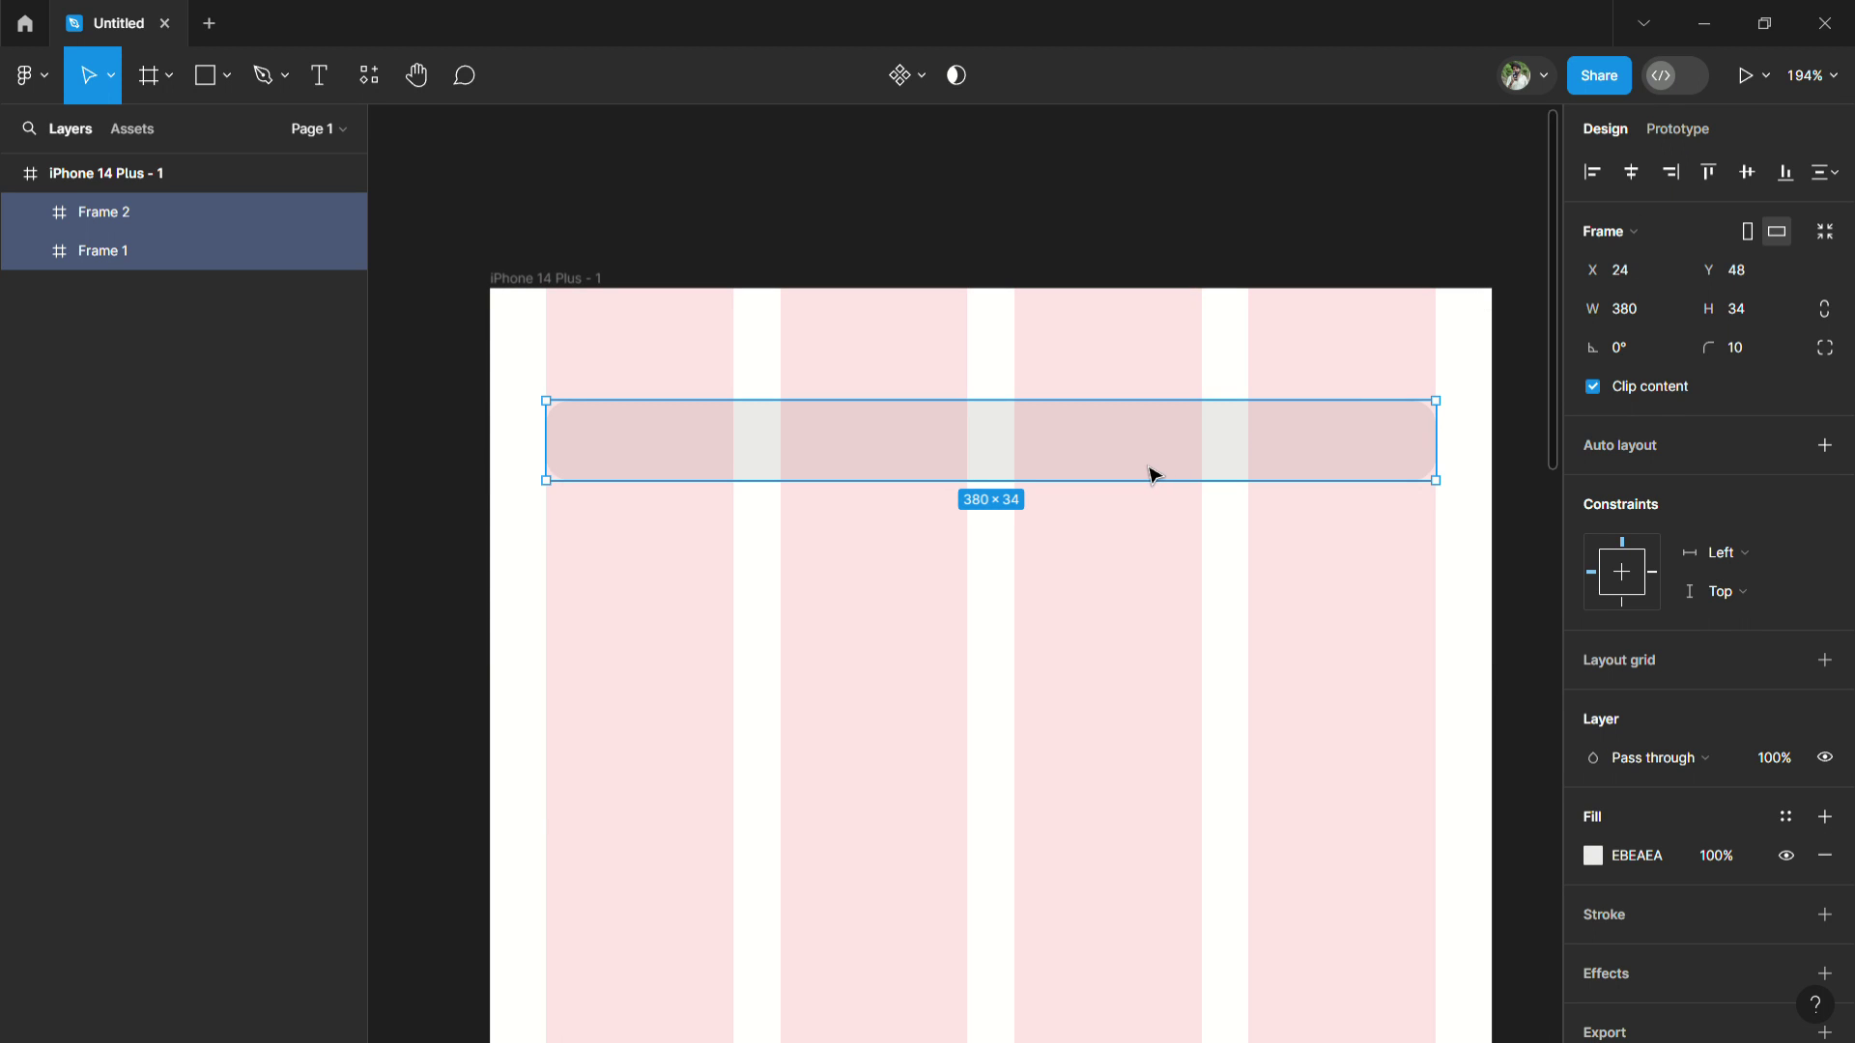
Move the stacked bars up slightly and give the top copy a BB7676 dusky red fill.
{"action": "left_click_drag", "start_coordinate": [1155, 476], "coordinate": [1152, 443]}
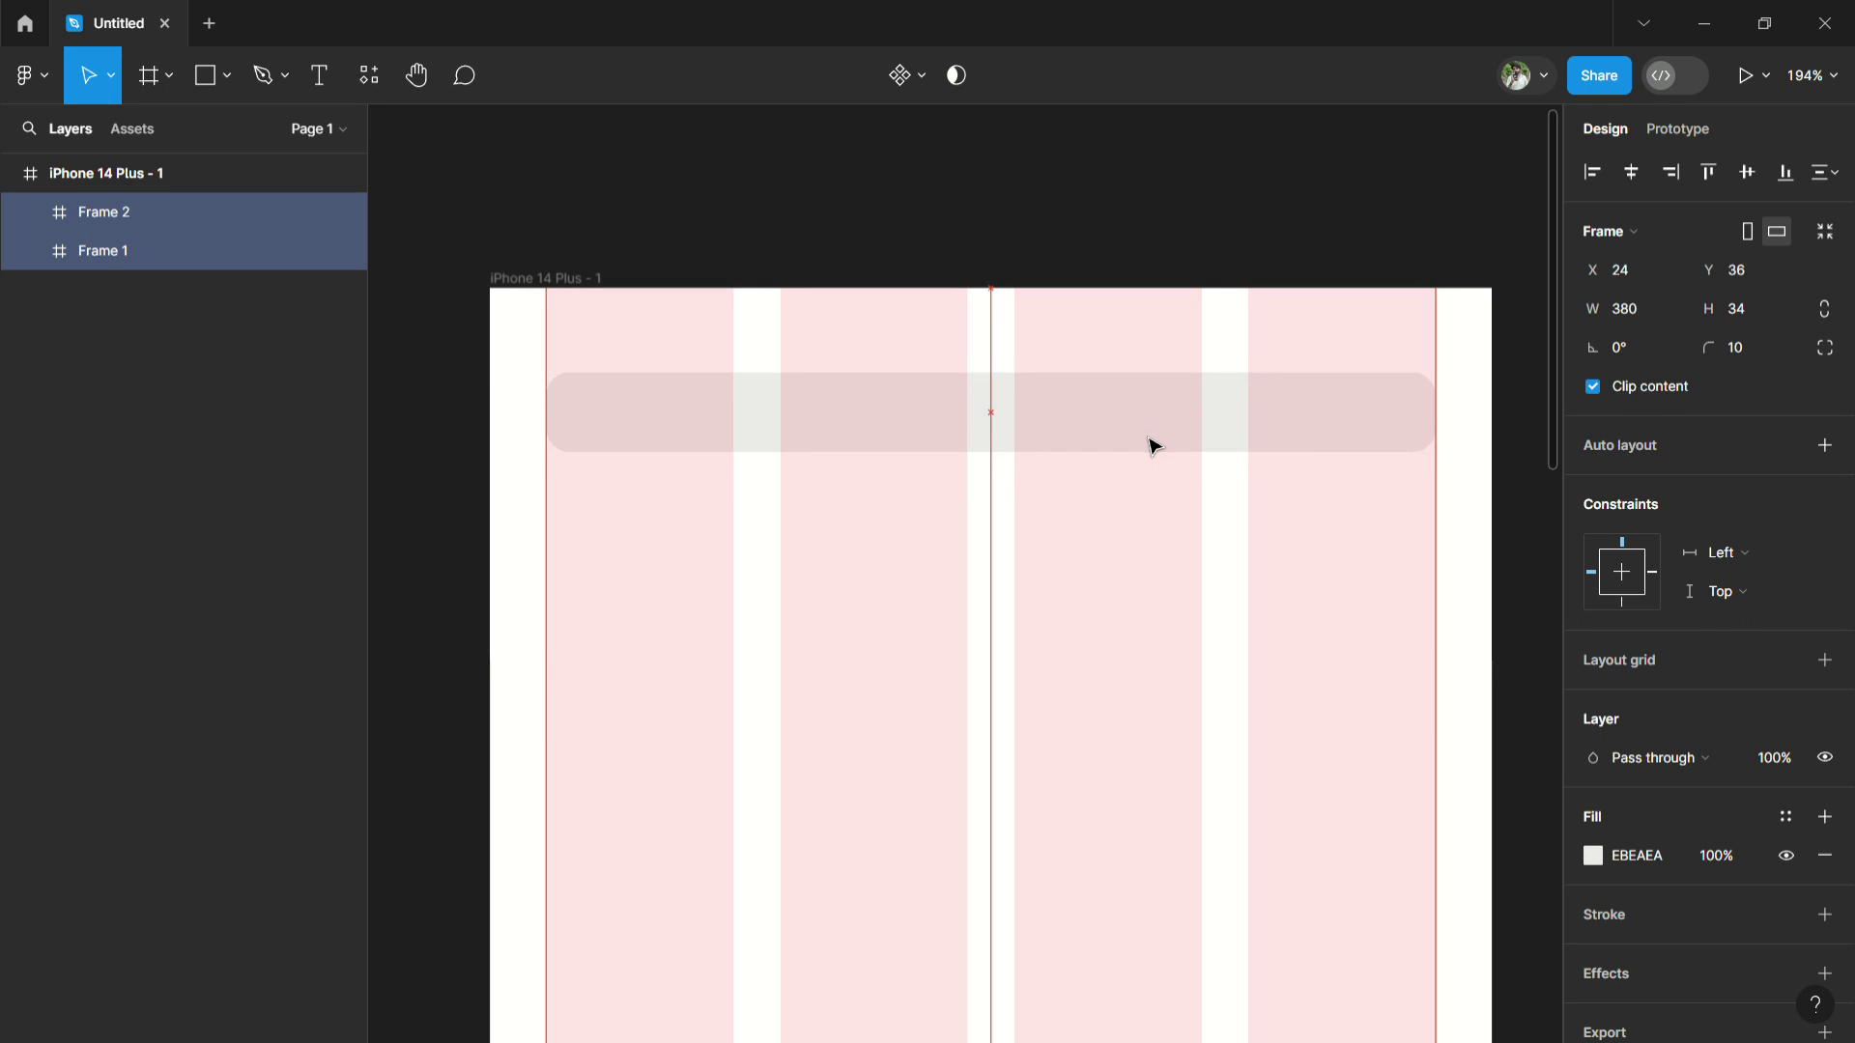
{"action": "left_click", "coordinate": [1181, 561]}
{"action": "left_click", "coordinate": [1150, 428]}
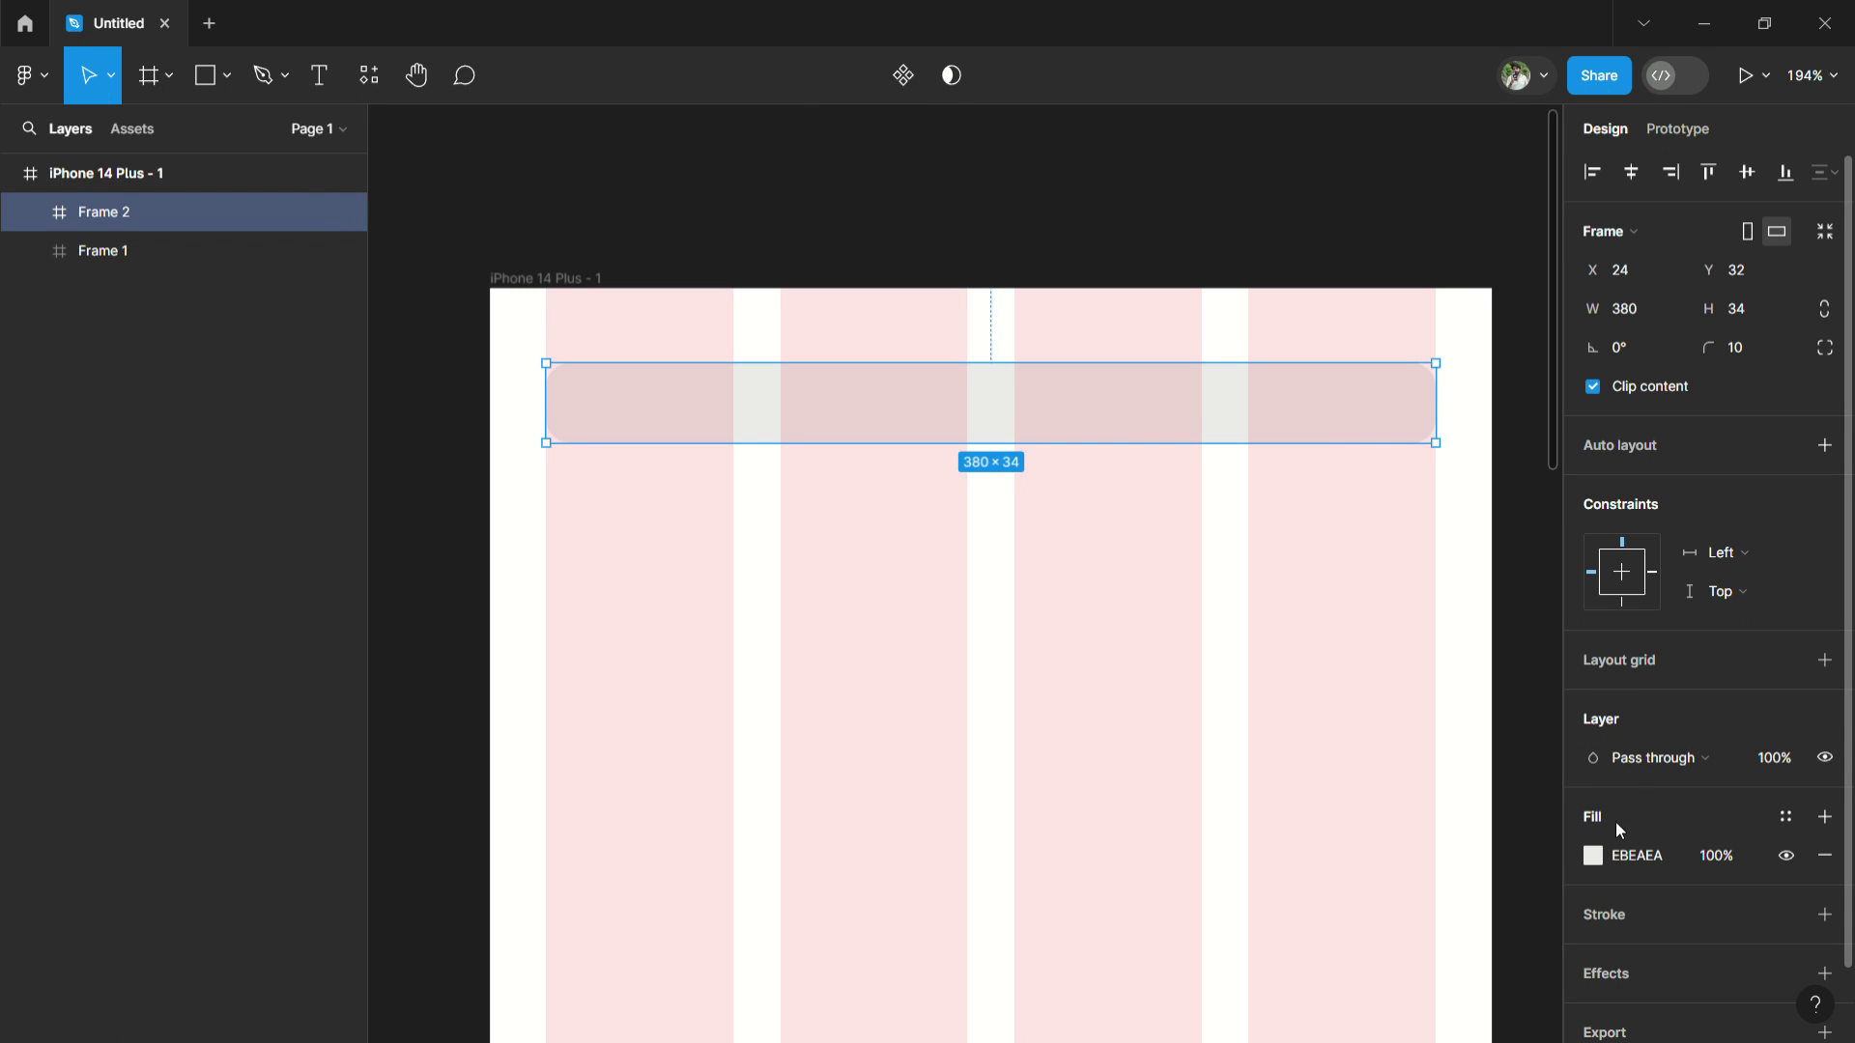
{"action": "left_click", "coordinate": [1592, 858]}
{"action": "mouse_move", "coordinate": [1350, 519]}
{"action": "left_mouse_down"}
{"action": "mouse_move", "coordinate": [1273, 497]}
{"action": "mouse_move", "coordinate": [1382, 500]}
{"action": "left_mouse_up"}
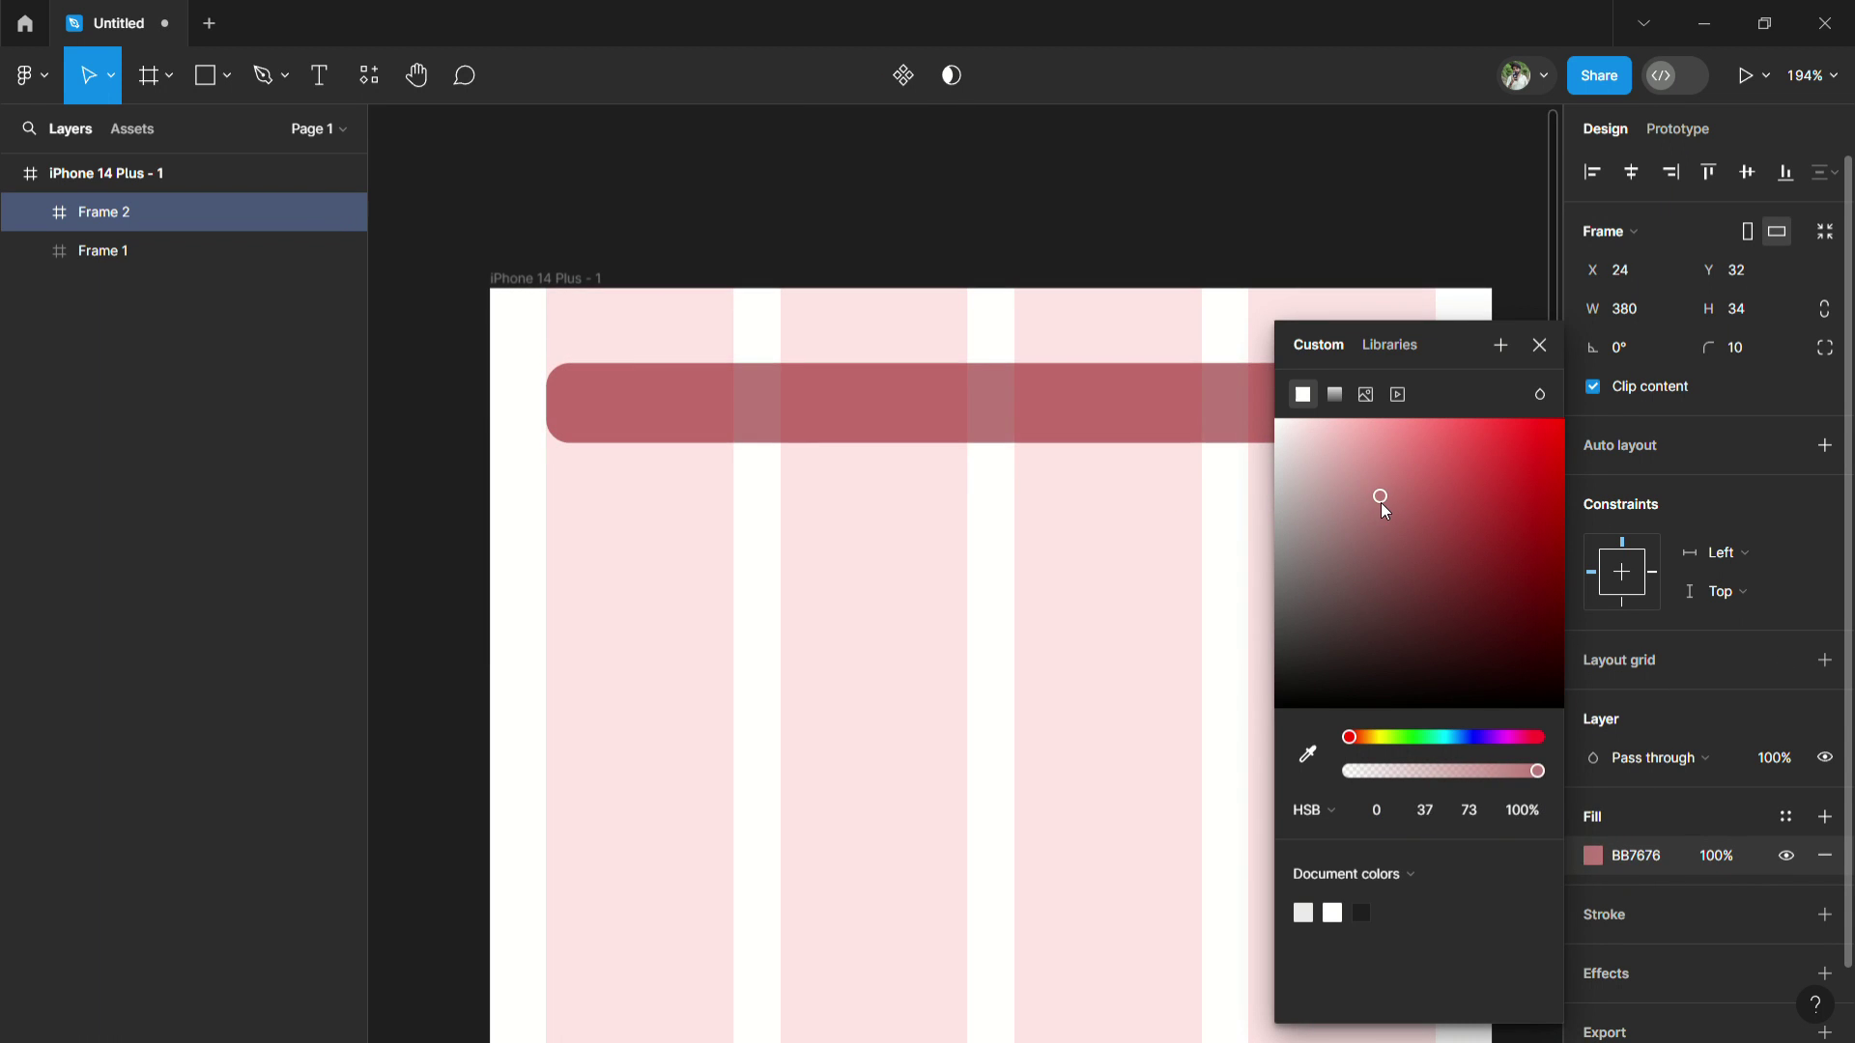
{"action": "left_click", "coordinate": [1542, 345]}
Halve the red bar's width to 190 by entering 380/2.
{"action": "scroll", "coordinate": [1219, 401], "scroll_direction": "up", "scroll_amount": 2, "text": "ctrl"}
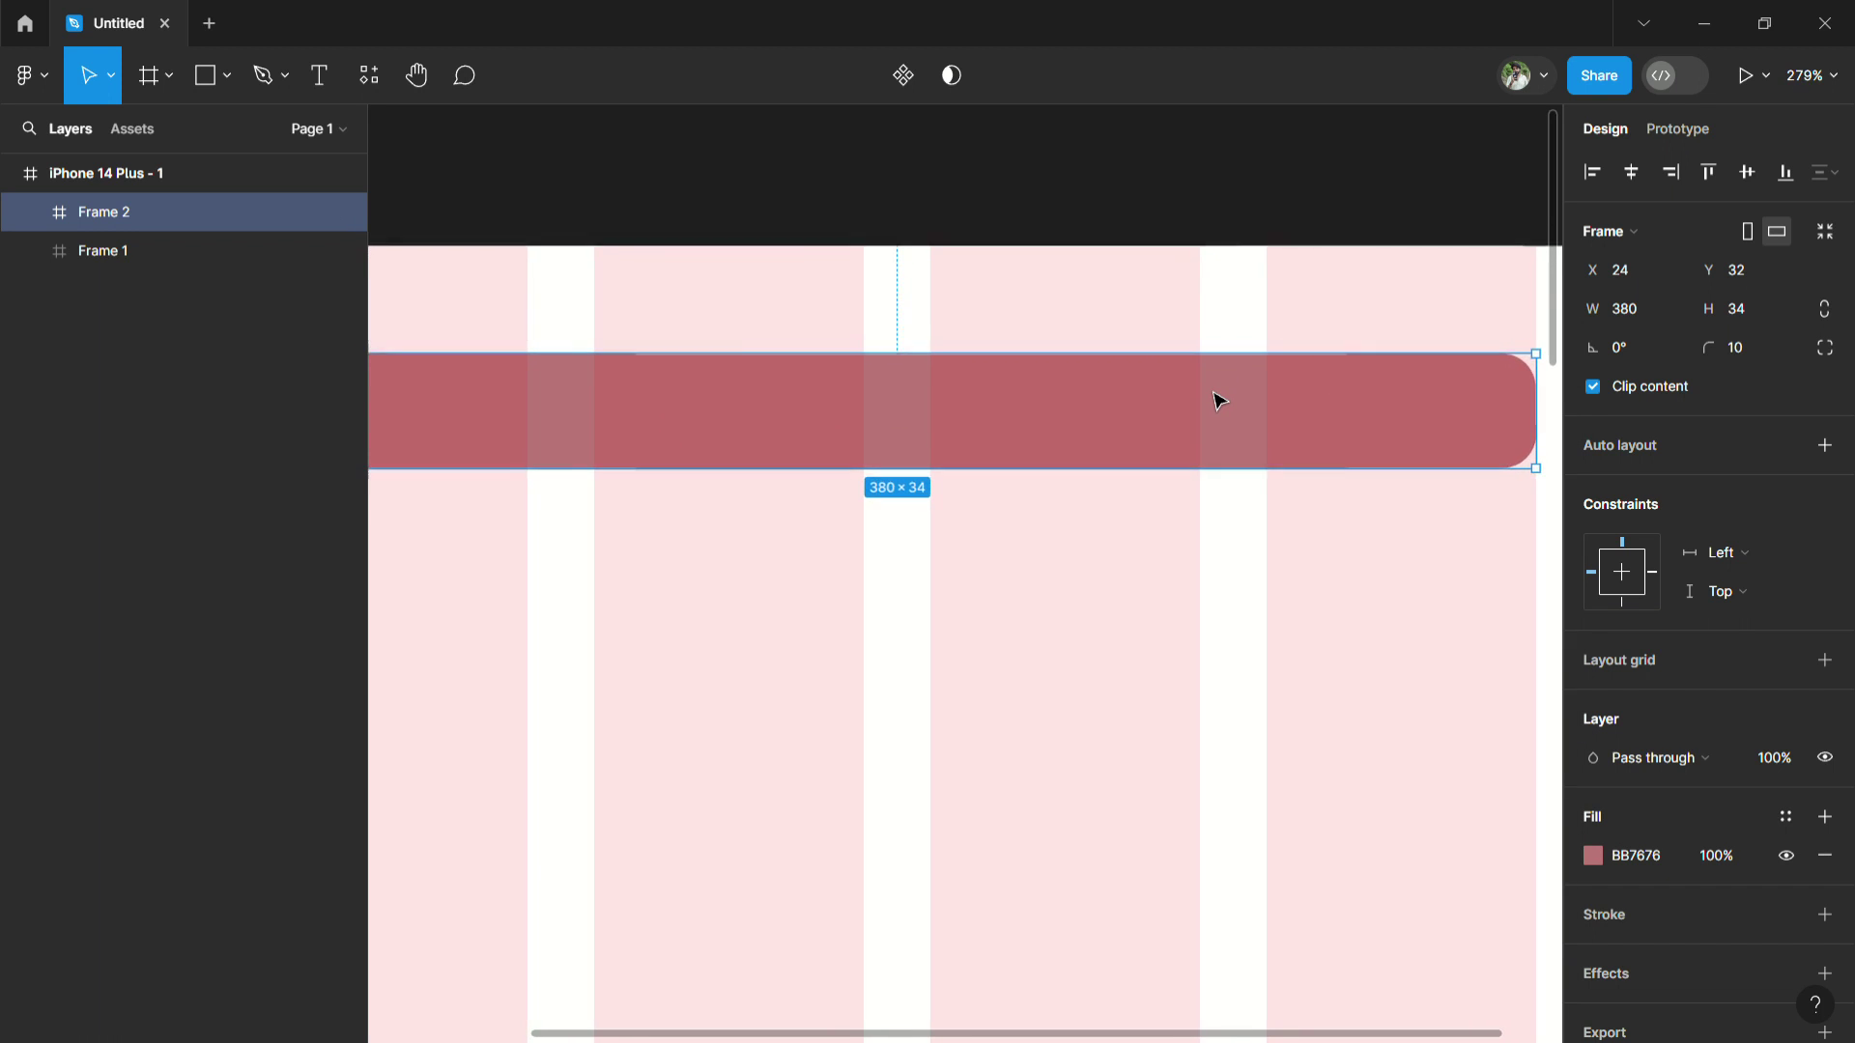
{"action": "scroll", "coordinate": [1219, 401], "scroll_direction": "up", "scroll_amount": 2, "text": "ctrl"}
{"action": "scroll", "coordinate": [1219, 401], "scroll_direction": "down", "scroll_amount": 1, "text": "ctrl"}
{"action": "type", "text": "/2"}
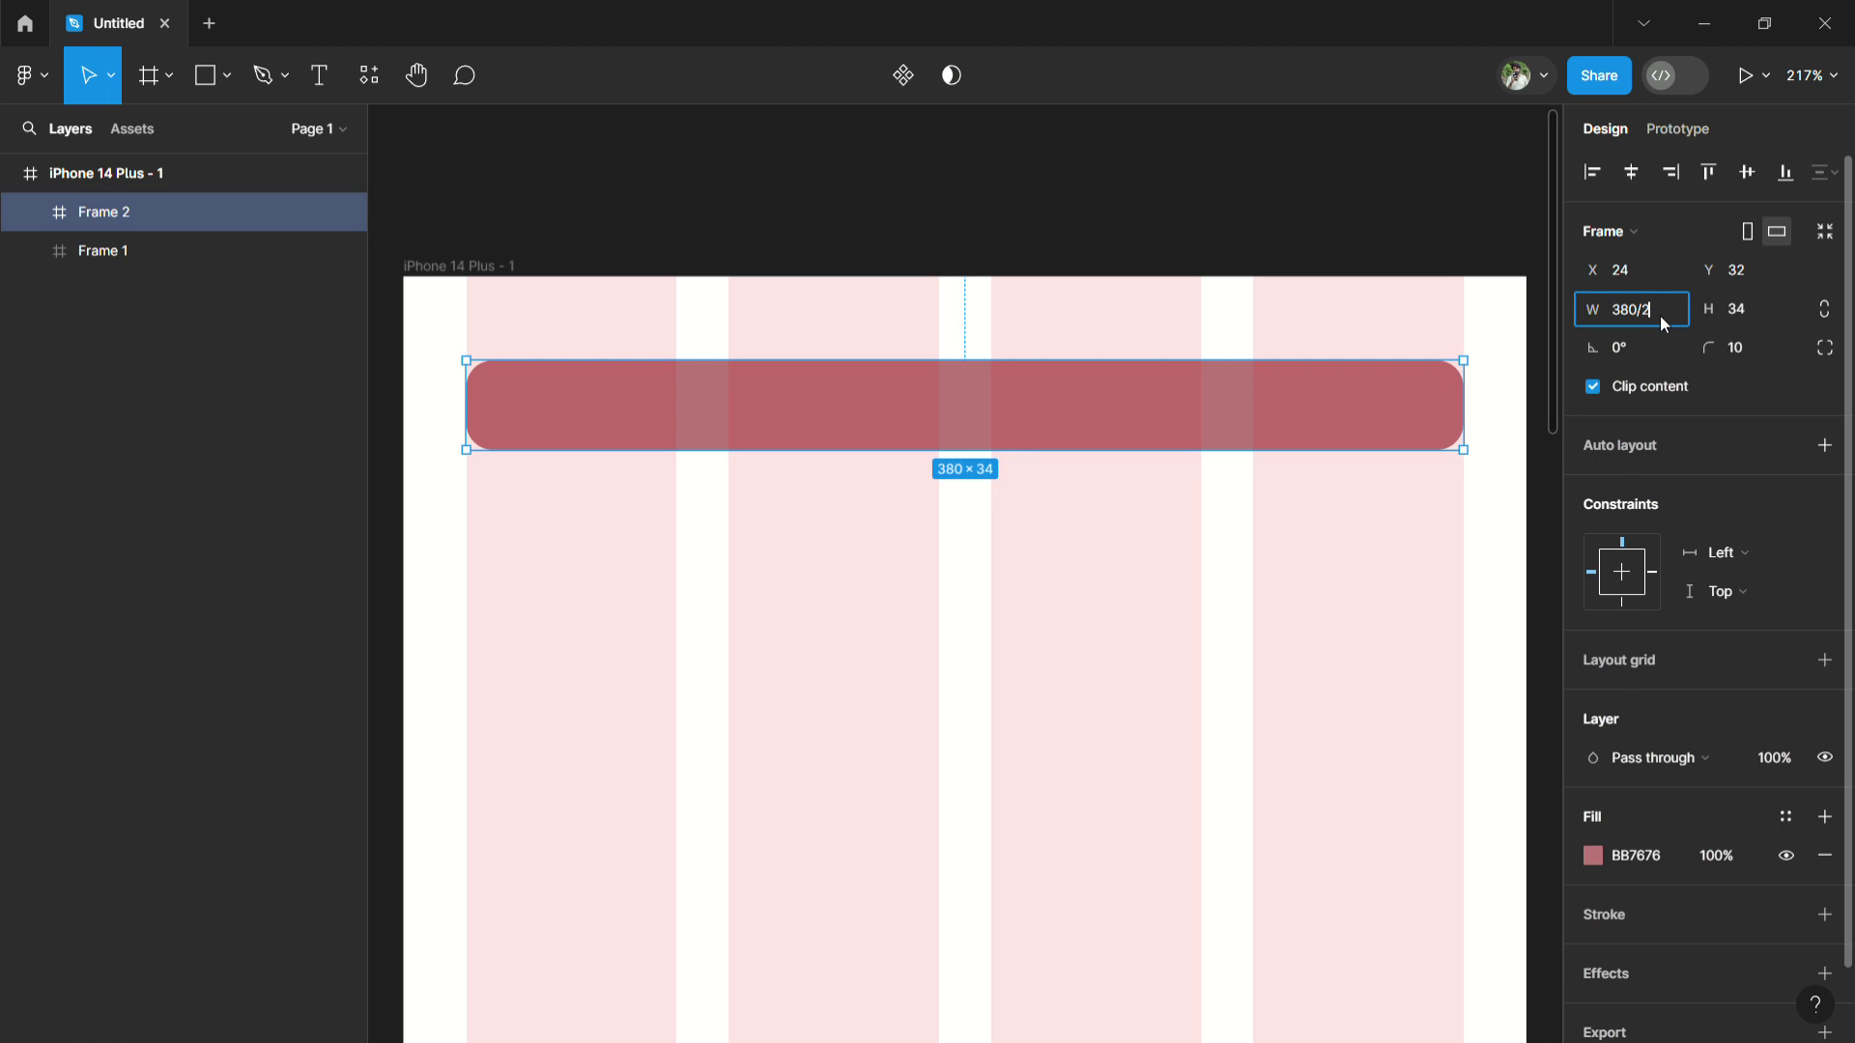
{"action": "key", "text": "Return"}
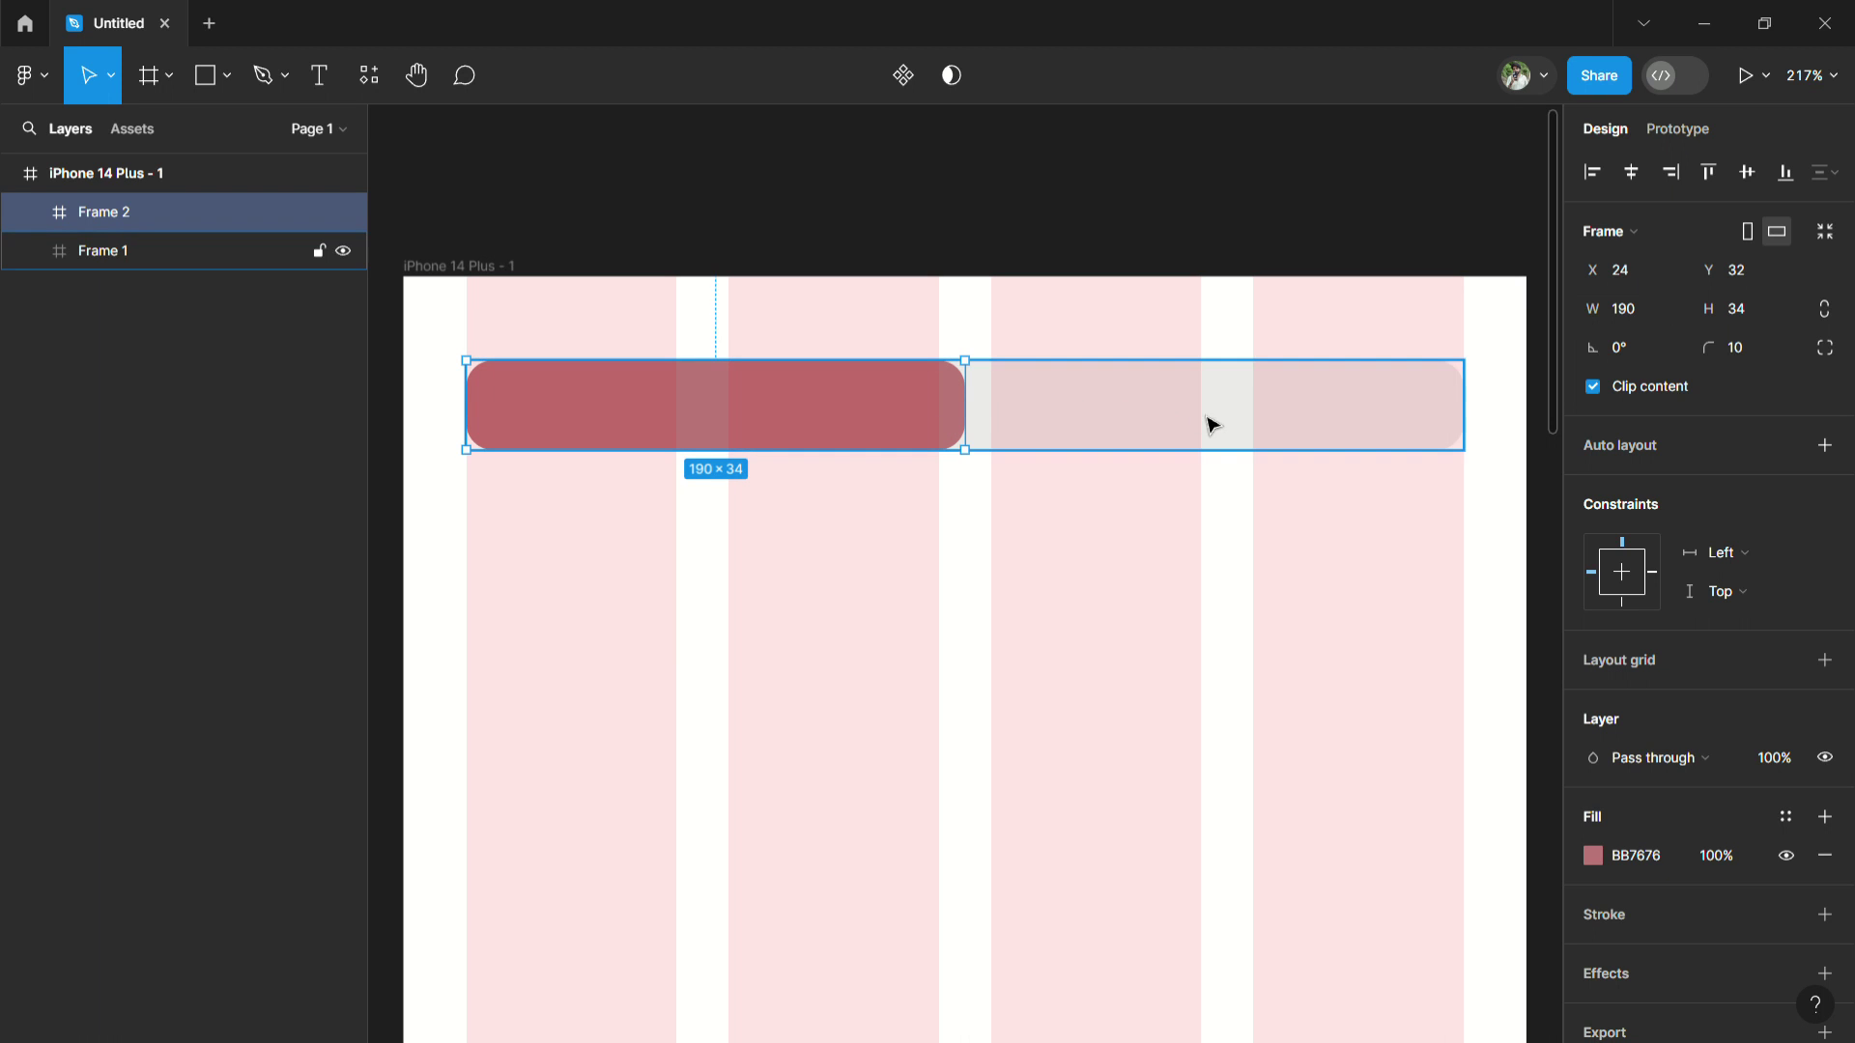
{"action": "scroll", "coordinate": [985, 398], "scroll_direction": "up", "scroll_amount": 5, "text": "ctrl"}
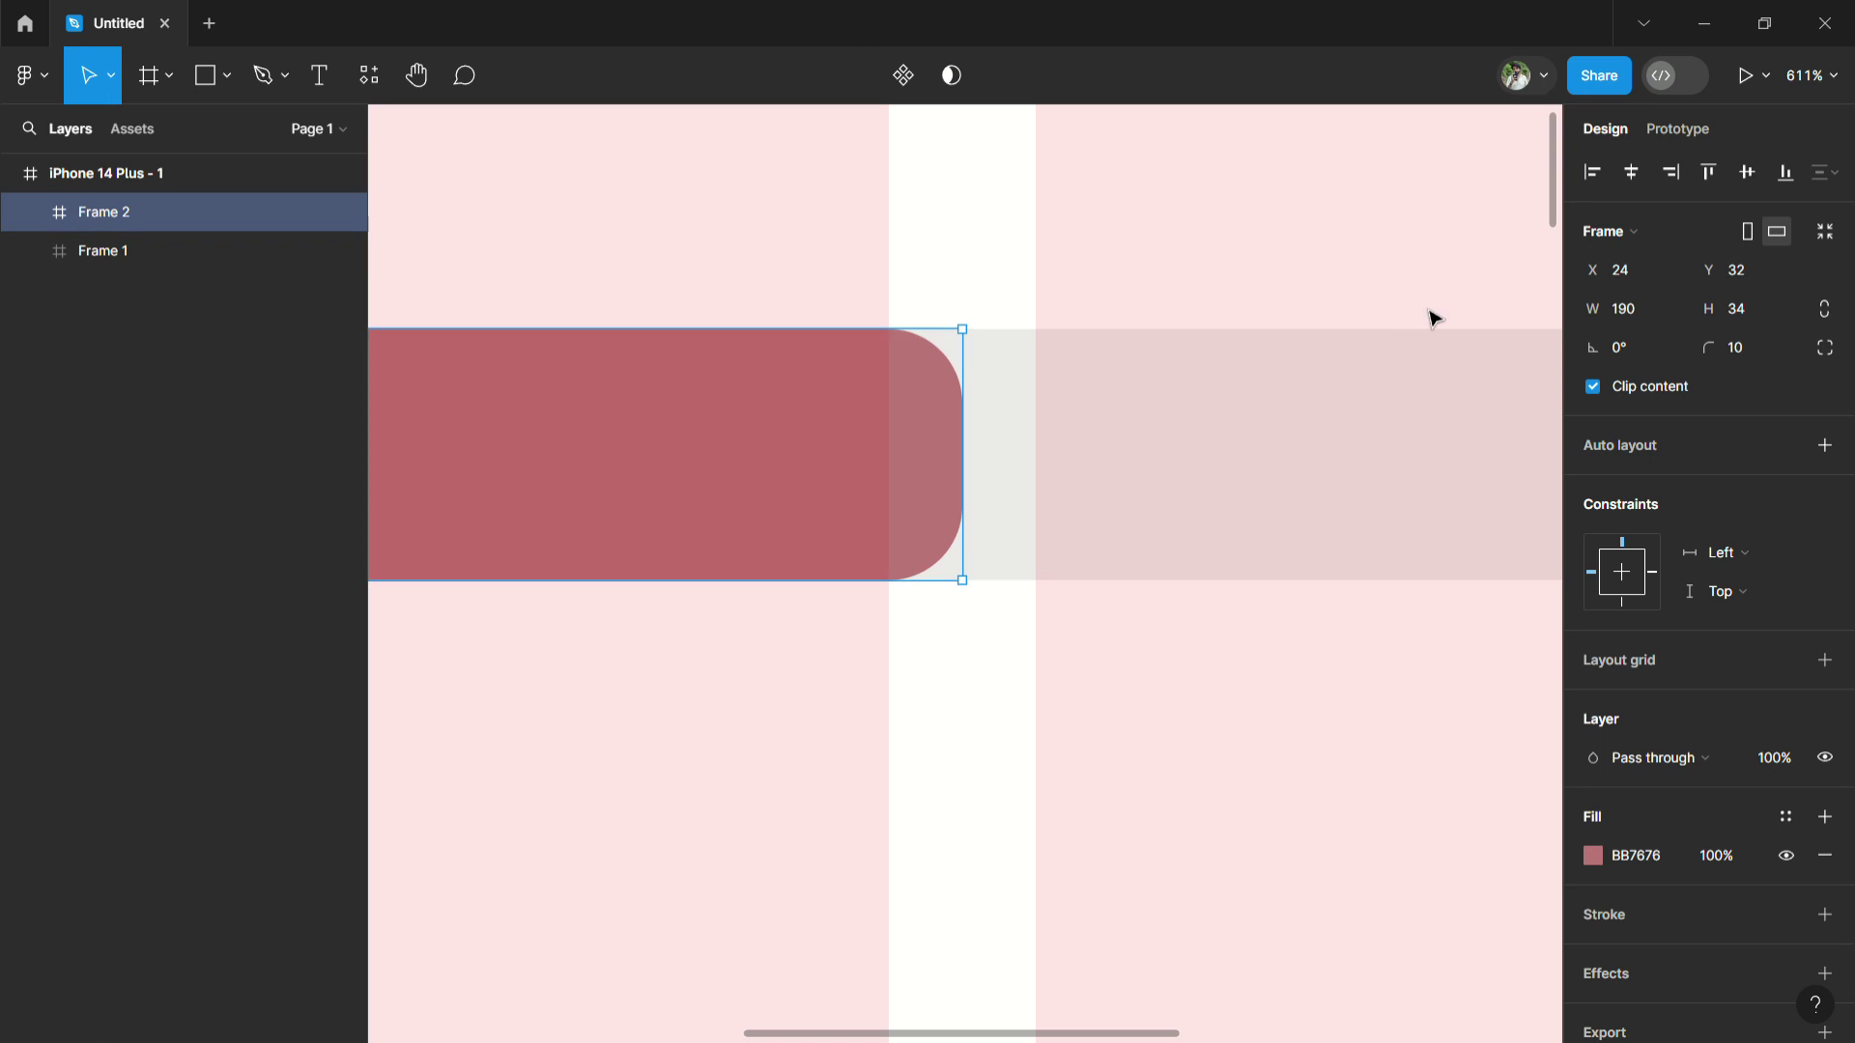
Resize the red bar to 188 wide and 32 high.
{"action": "left_click", "coordinate": [1650, 311]}
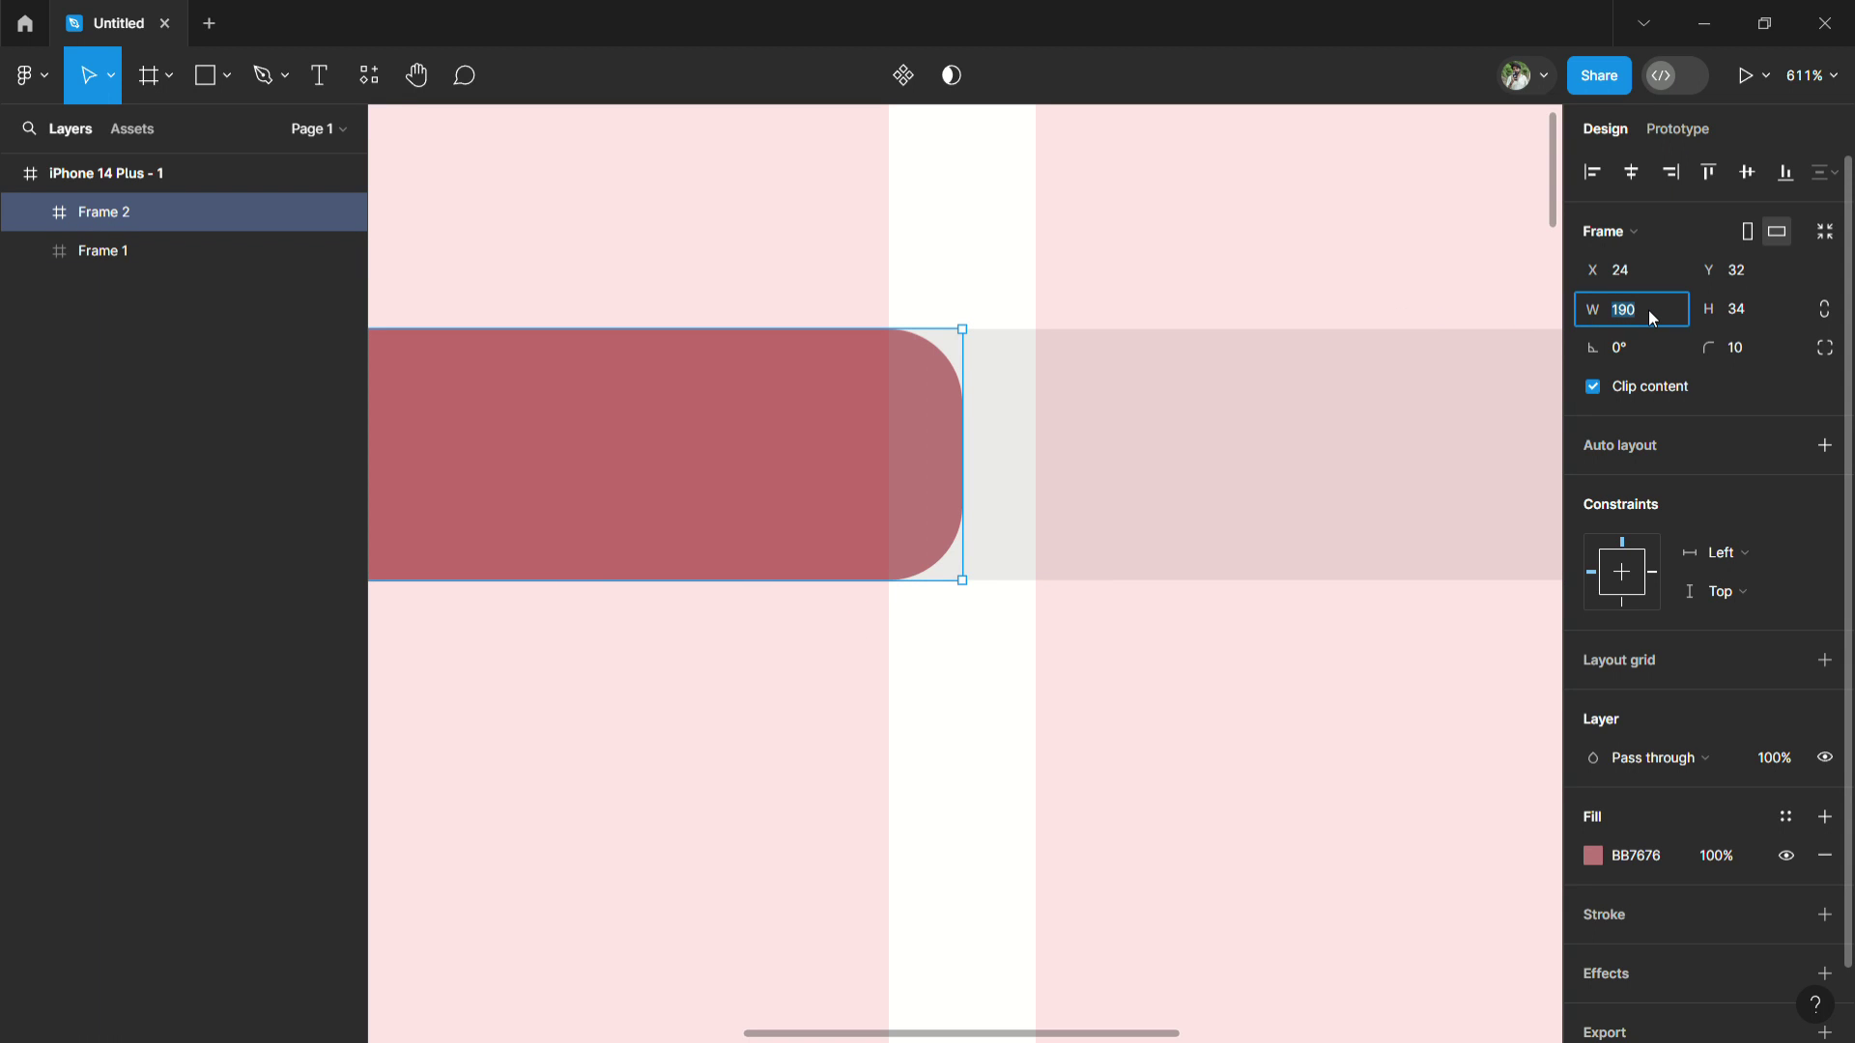
{"action": "key", "text": "Down"}
{"action": "key", "text": "Down"}
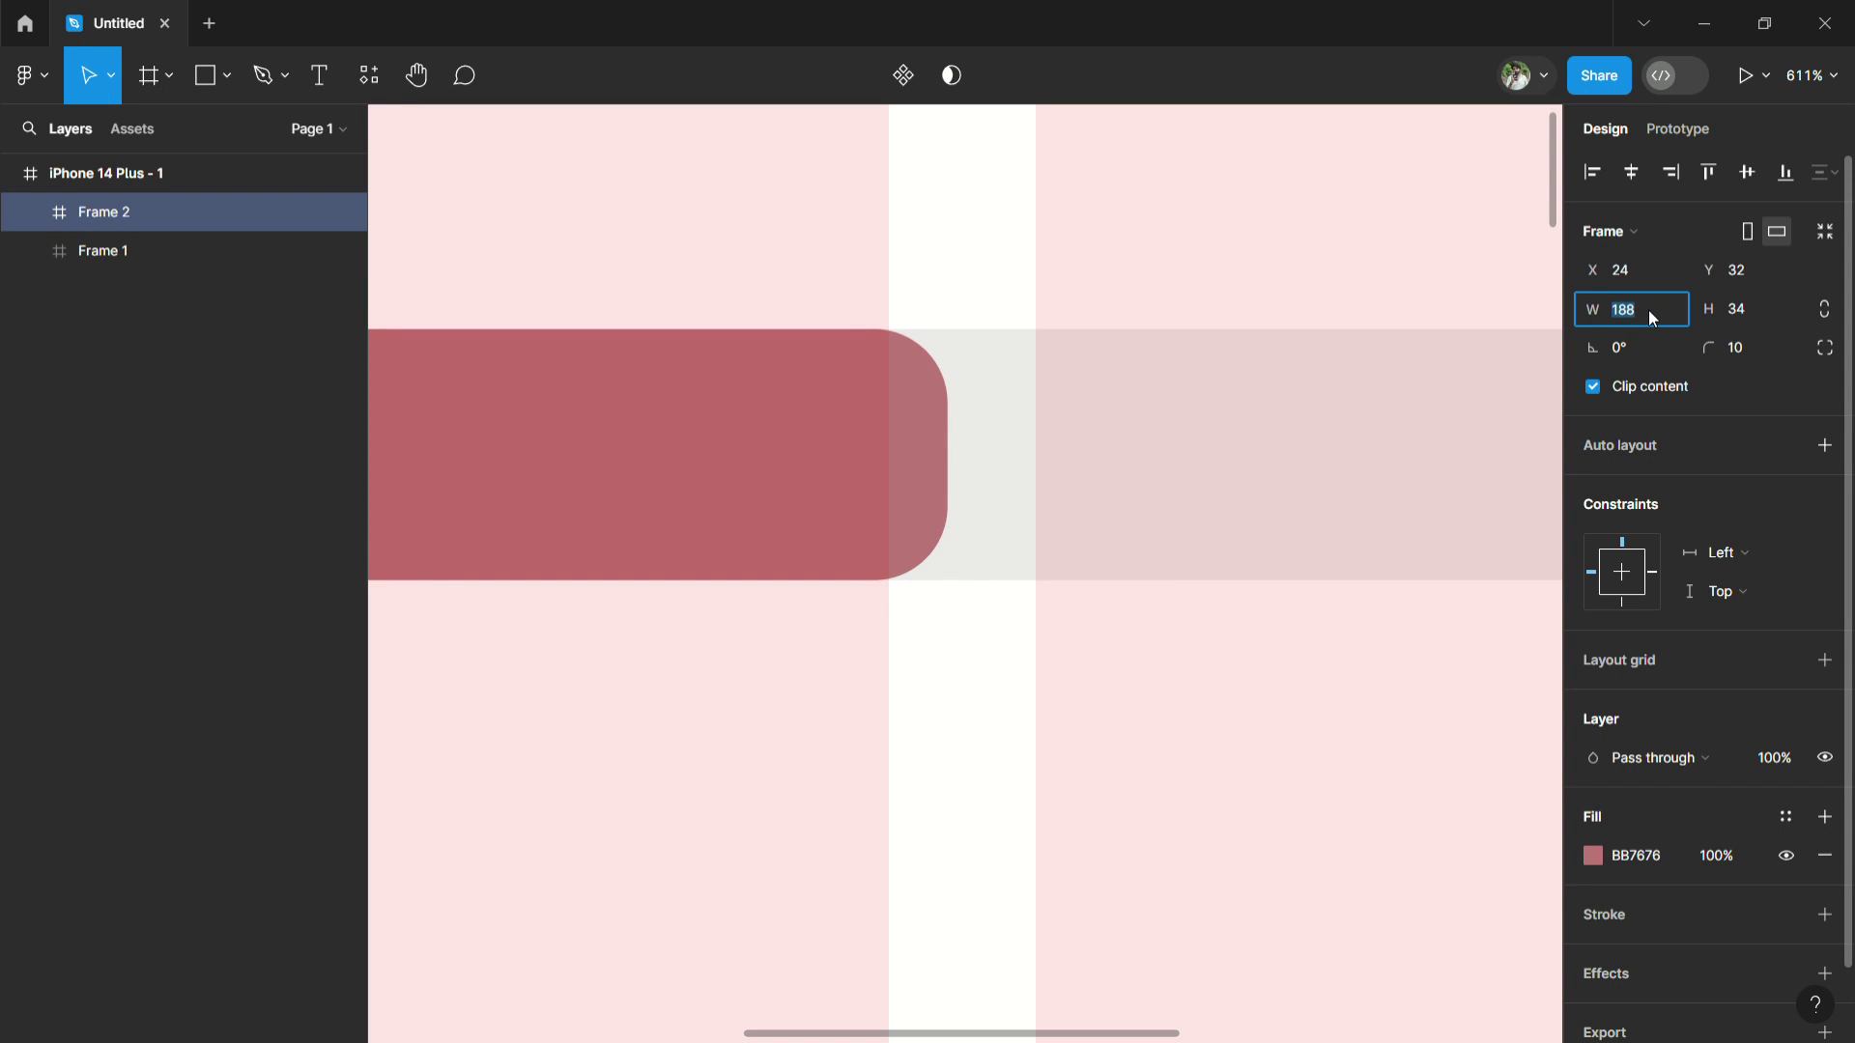
{"action": "left_click", "coordinate": [1764, 315]}
{"action": "key", "text": "Down"}
{"action": "key", "text": "Down"}
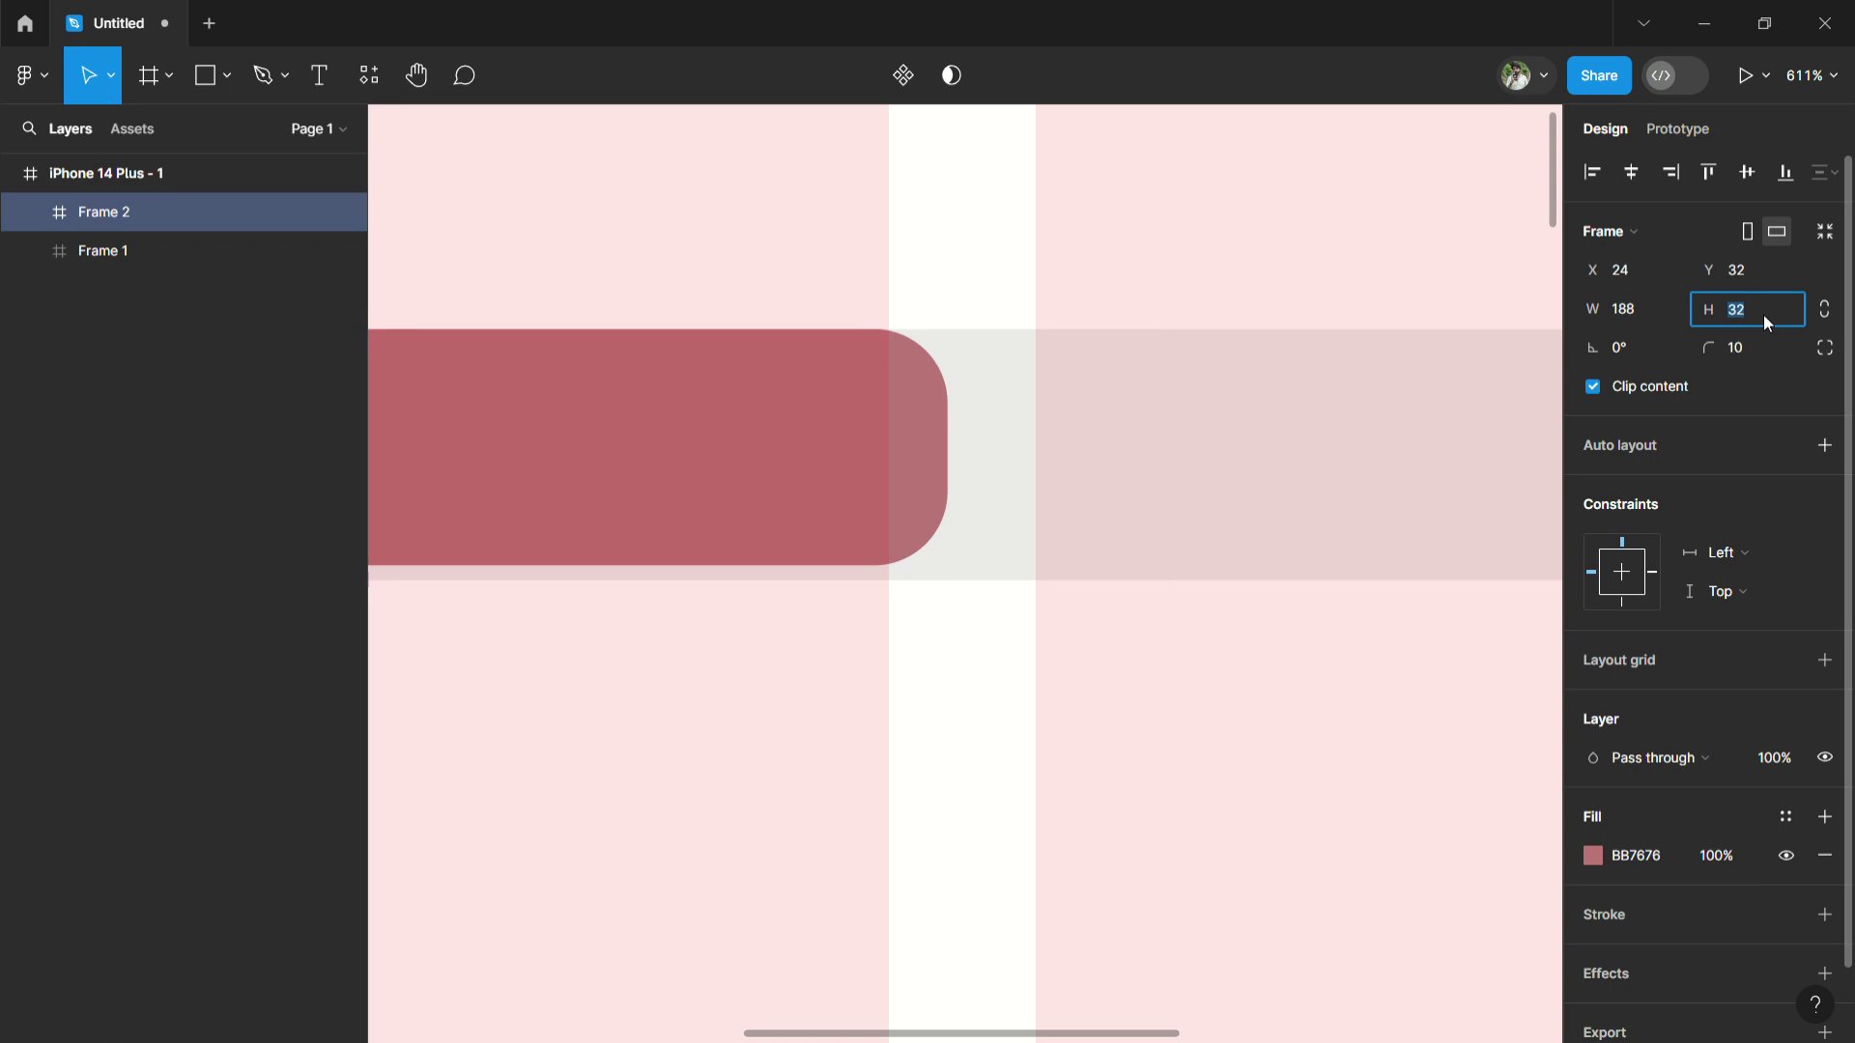
{"action": "scroll", "coordinate": [1009, 562], "scroll_direction": "left", "scroll_amount": 3}
{"action": "scroll", "coordinate": [1006, 560], "scroll_direction": "left", "scroll_amount": 1}
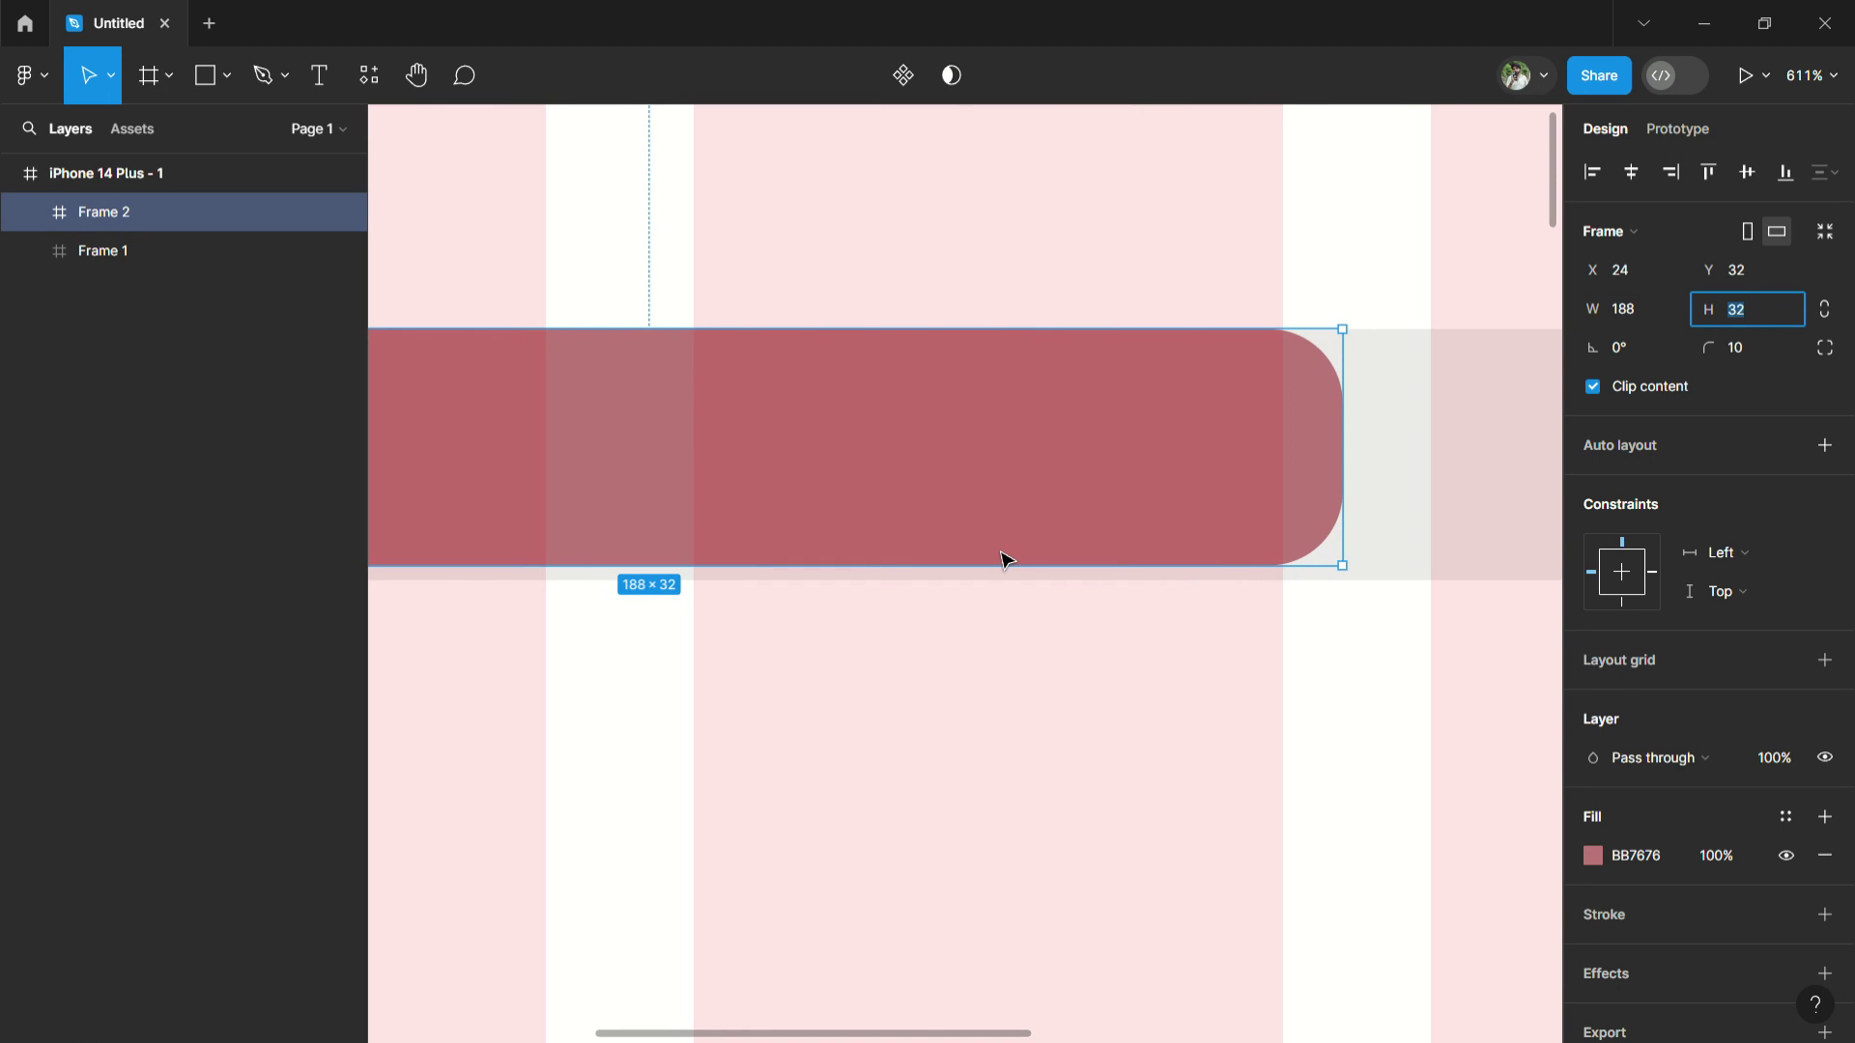
{"action": "left_click", "coordinate": [1113, 498]}
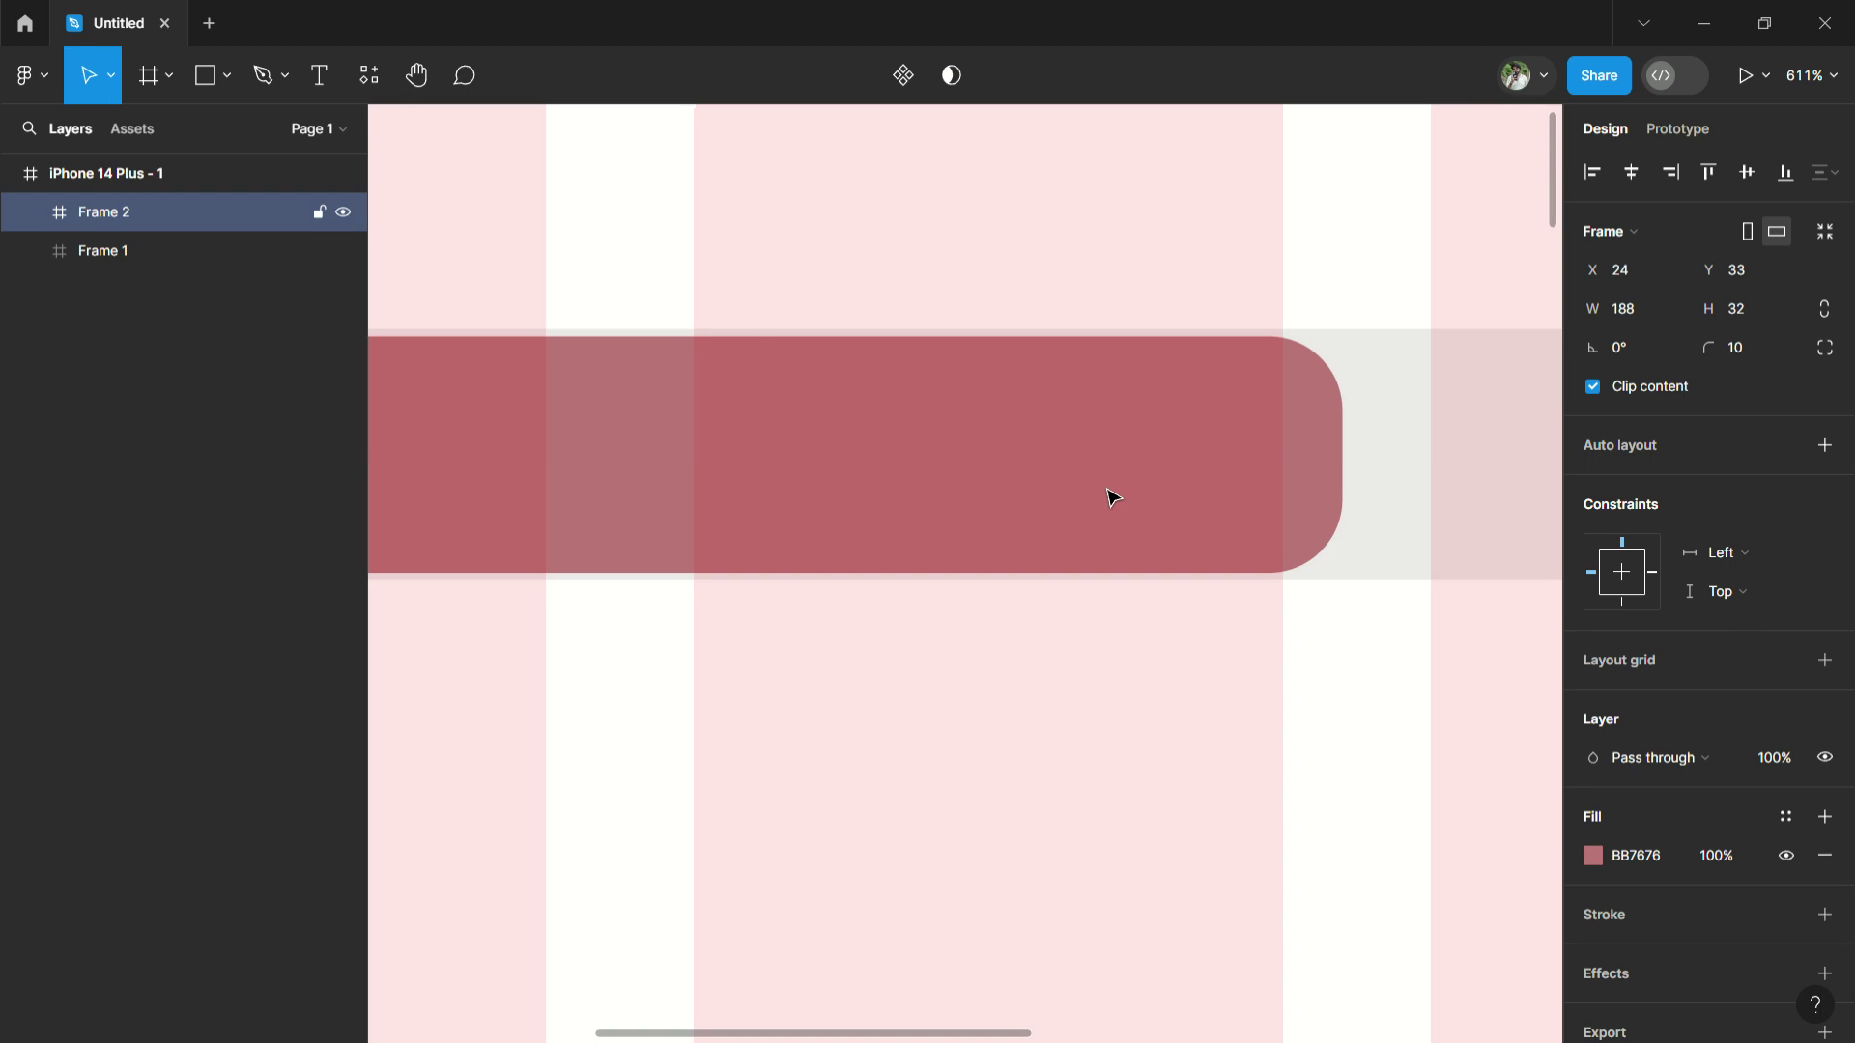
{"action": "scroll", "coordinate": [1113, 497], "scroll_direction": "left", "scroll_amount": 3}
Nudge the red bar one pixel down and right to sit at 25, 33.
{"action": "key", "text": "Down"}
{"action": "key", "text": "Right"}
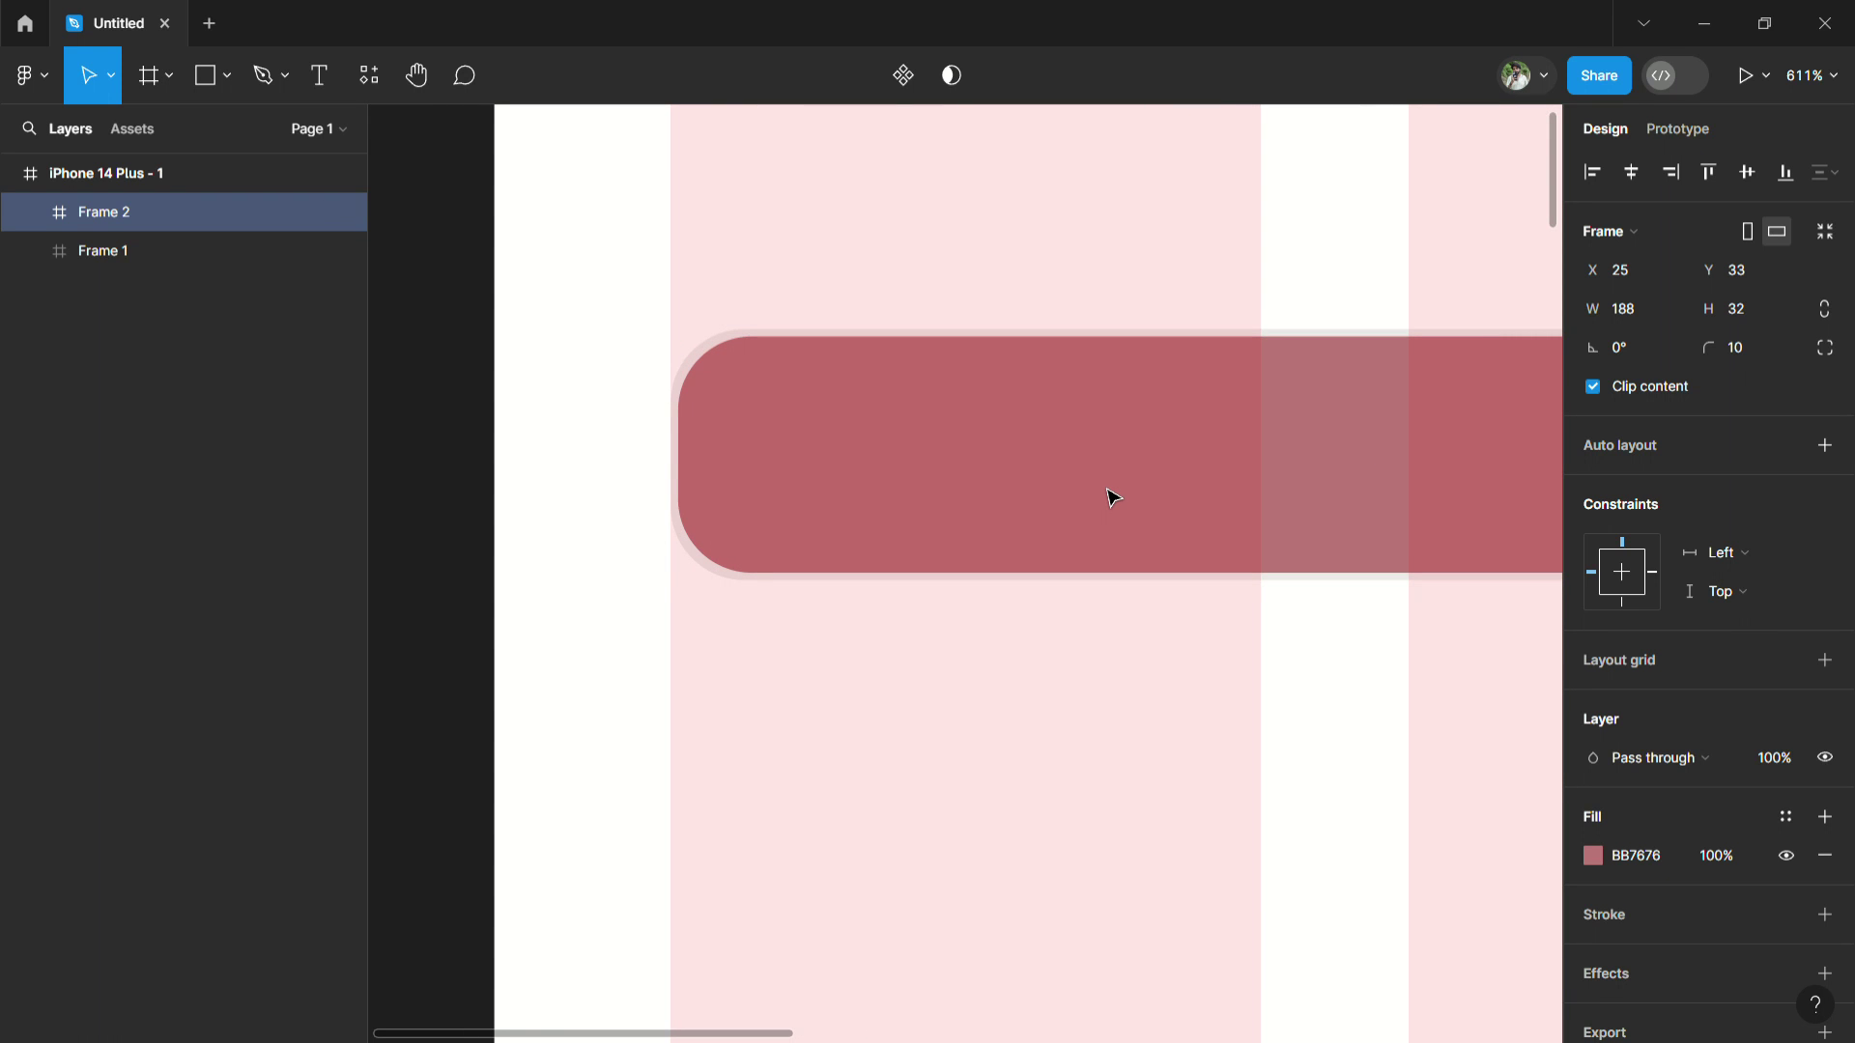
{"action": "scroll", "coordinate": [1021, 469], "scroll_direction": "down", "scroll_amount": 3, "text": "ctrl"}
{"action": "scroll", "coordinate": [1022, 472], "scroll_direction": "right", "scroll_amount": 3}
{"action": "scroll", "coordinate": [1022, 471], "scroll_direction": "right", "scroll_amount": 2}
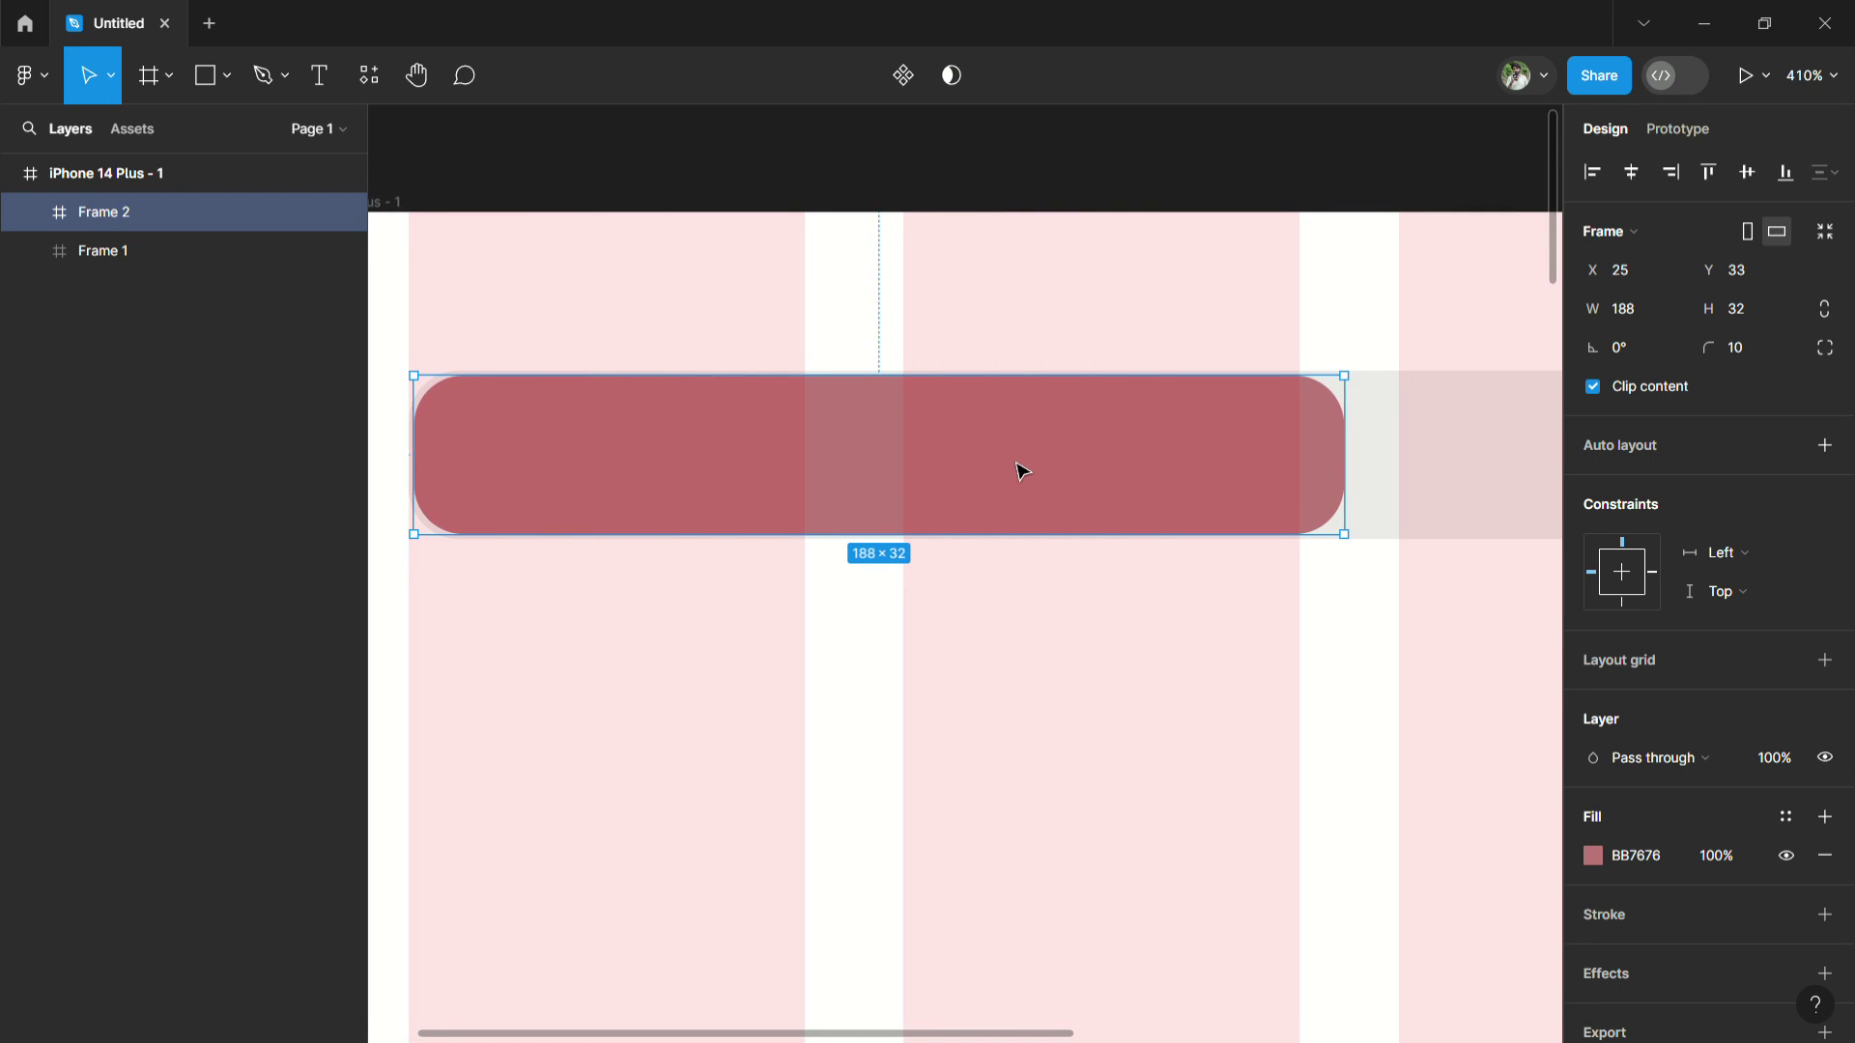
{"action": "scroll", "coordinate": [1022, 471], "scroll_direction": "right", "scroll_amount": 2}
{"action": "scroll", "coordinate": [1022, 471], "scroll_direction": "down", "scroll_amount": 2, "text": "ctrl"}
{"action": "scroll", "coordinate": [1022, 471], "scroll_direction": "down", "scroll_amount": 2, "text": "ctrl"}
{"action": "scroll", "coordinate": [1022, 471], "scroll_direction": "up", "scroll_amount": 3, "text": "ctrl"}
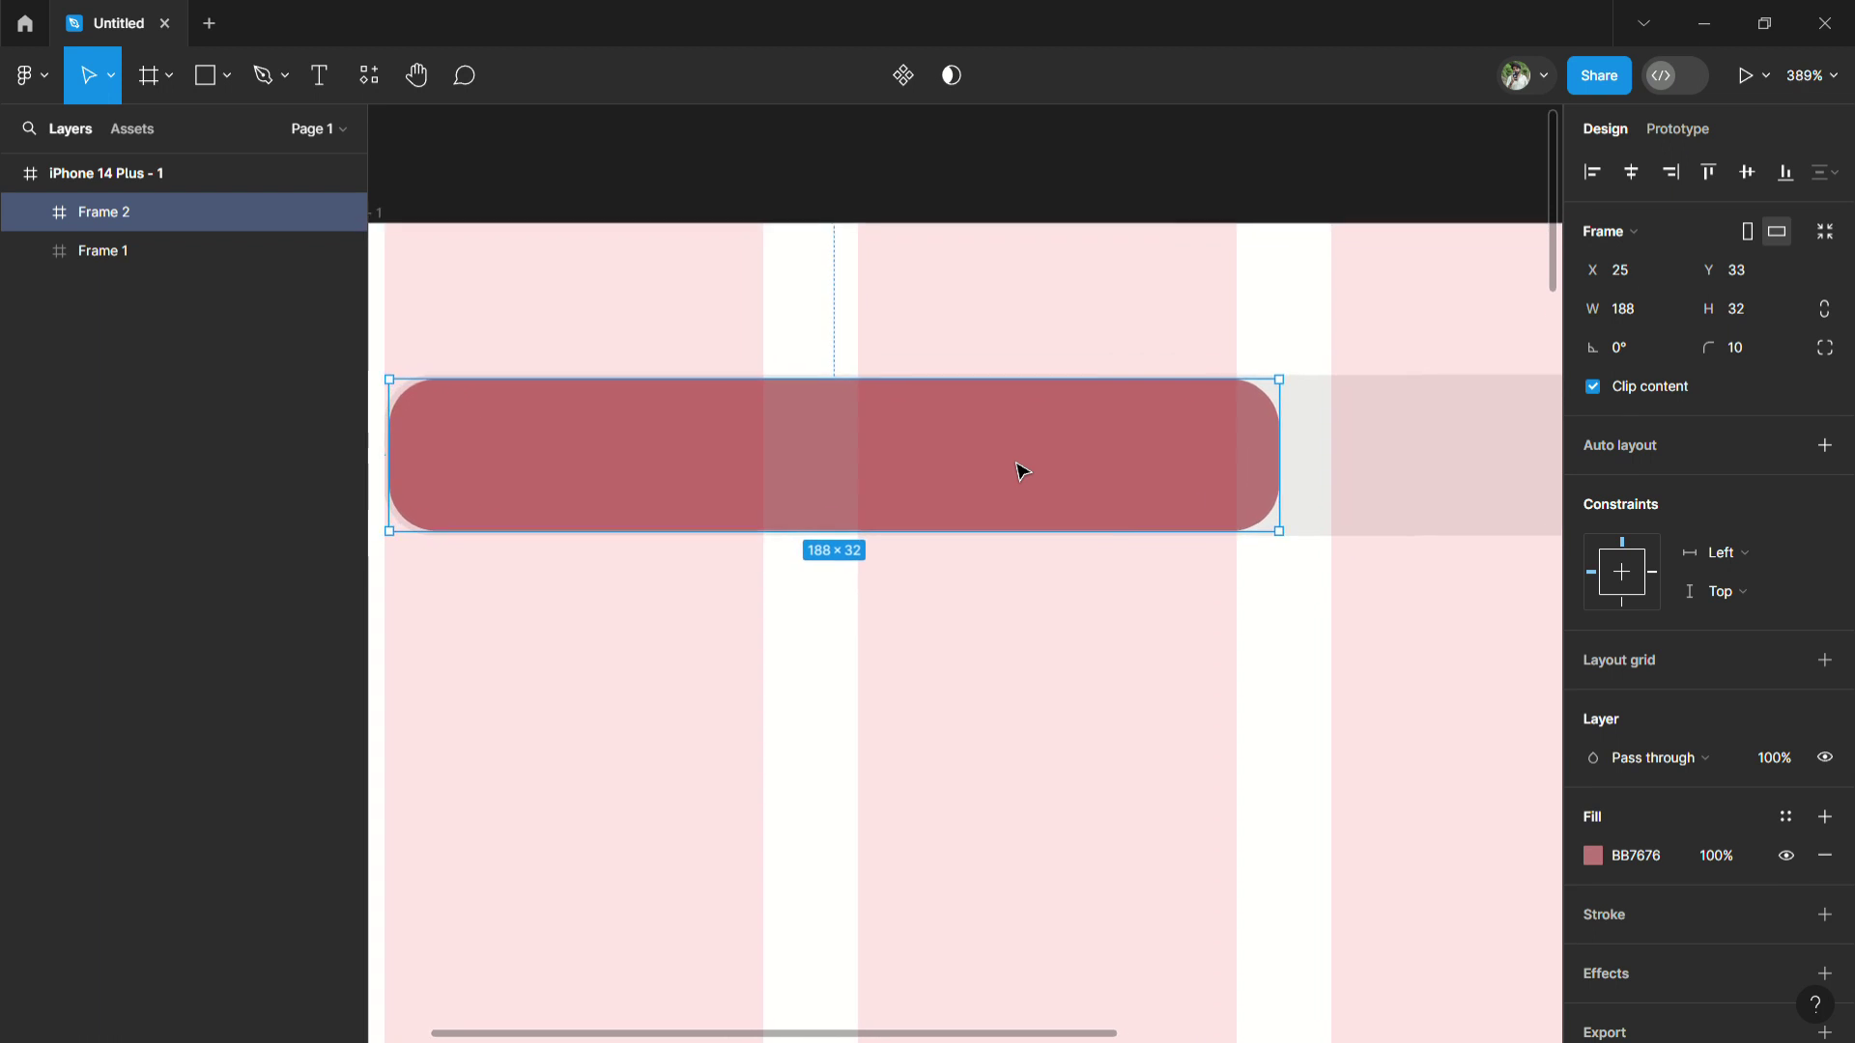
{"action": "scroll", "coordinate": [1022, 471], "scroll_direction": "up", "scroll_amount": 1, "text": "ctrl"}
{"action": "scroll", "coordinate": [1022, 472], "scroll_direction": "left", "scroll_amount": 2}
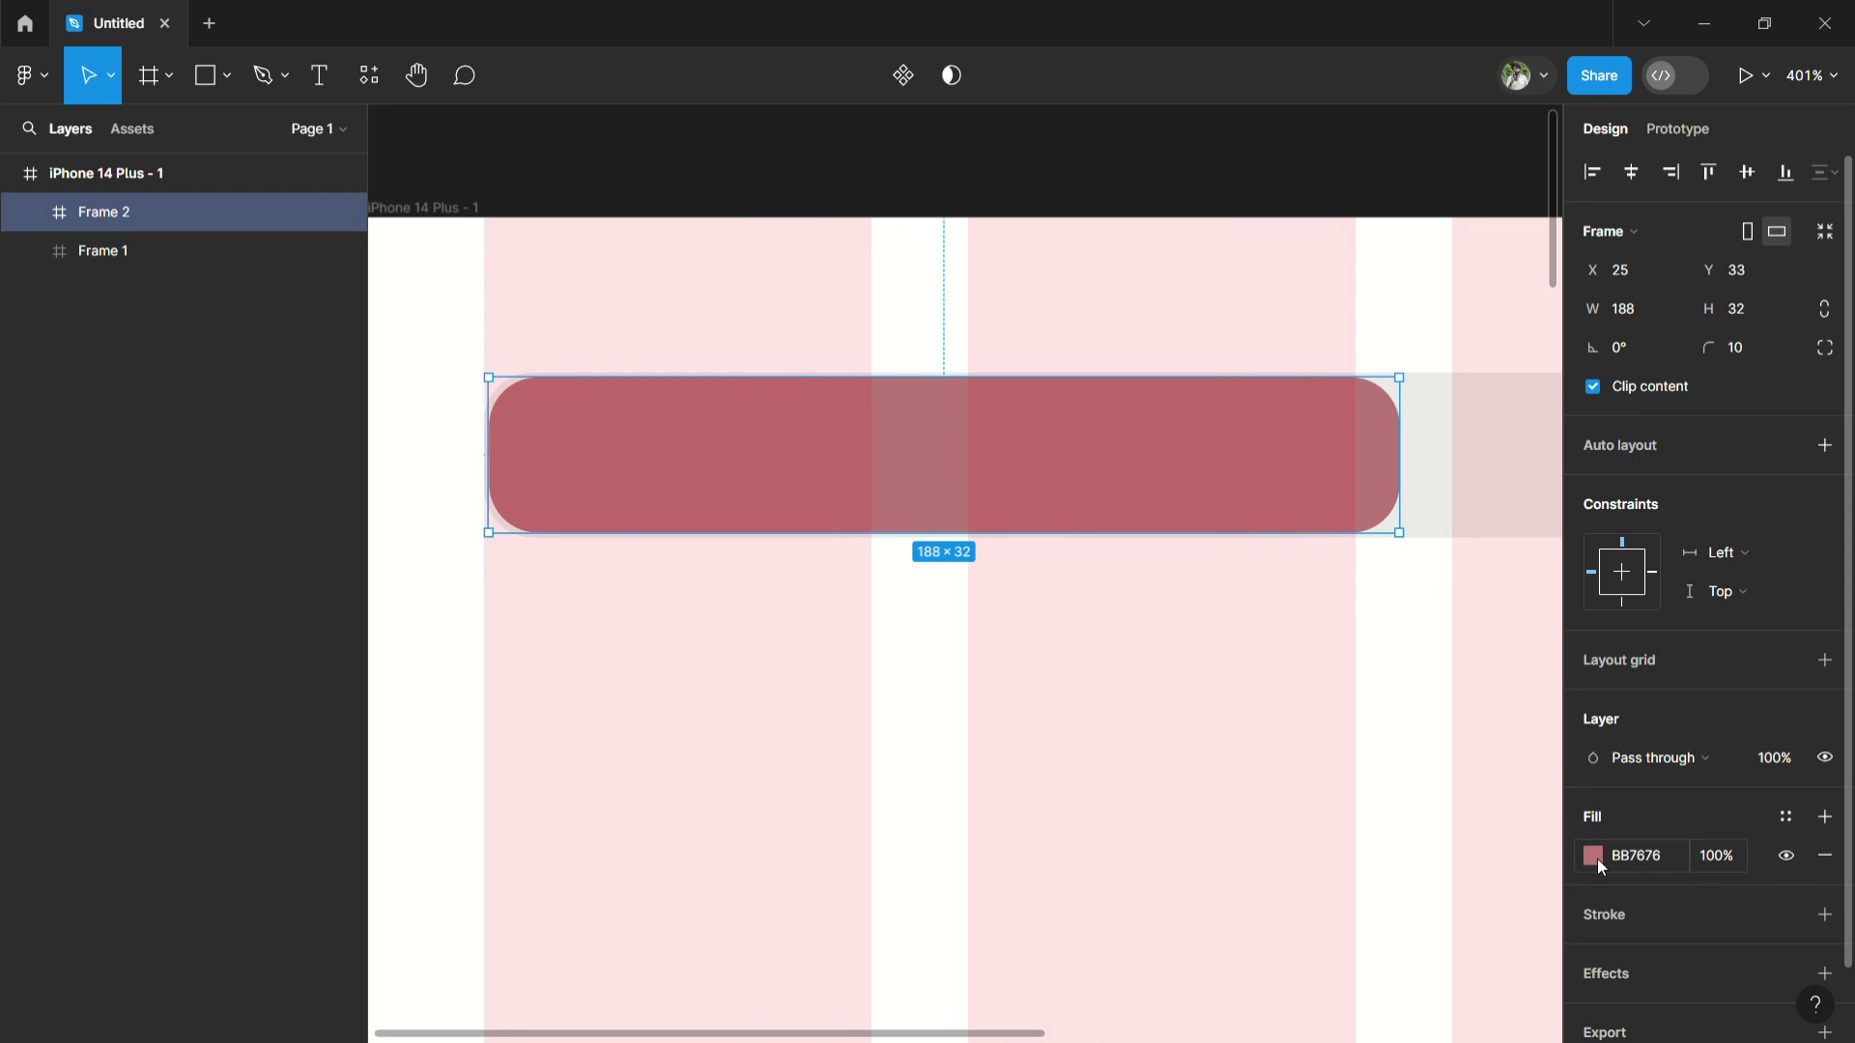
Make the inner bar's fill white and add a C2C2C2 light grey stroke.
{"action": "left_click", "coordinate": [1599, 860]}
{"action": "mouse_move", "coordinate": [1380, 496]}
{"action": "left_mouse_down"}
{"action": "mouse_move", "coordinate": [1278, 421]}
{"action": "mouse_move", "coordinate": [1654, 776]}
{"action": "left_mouse_up"}
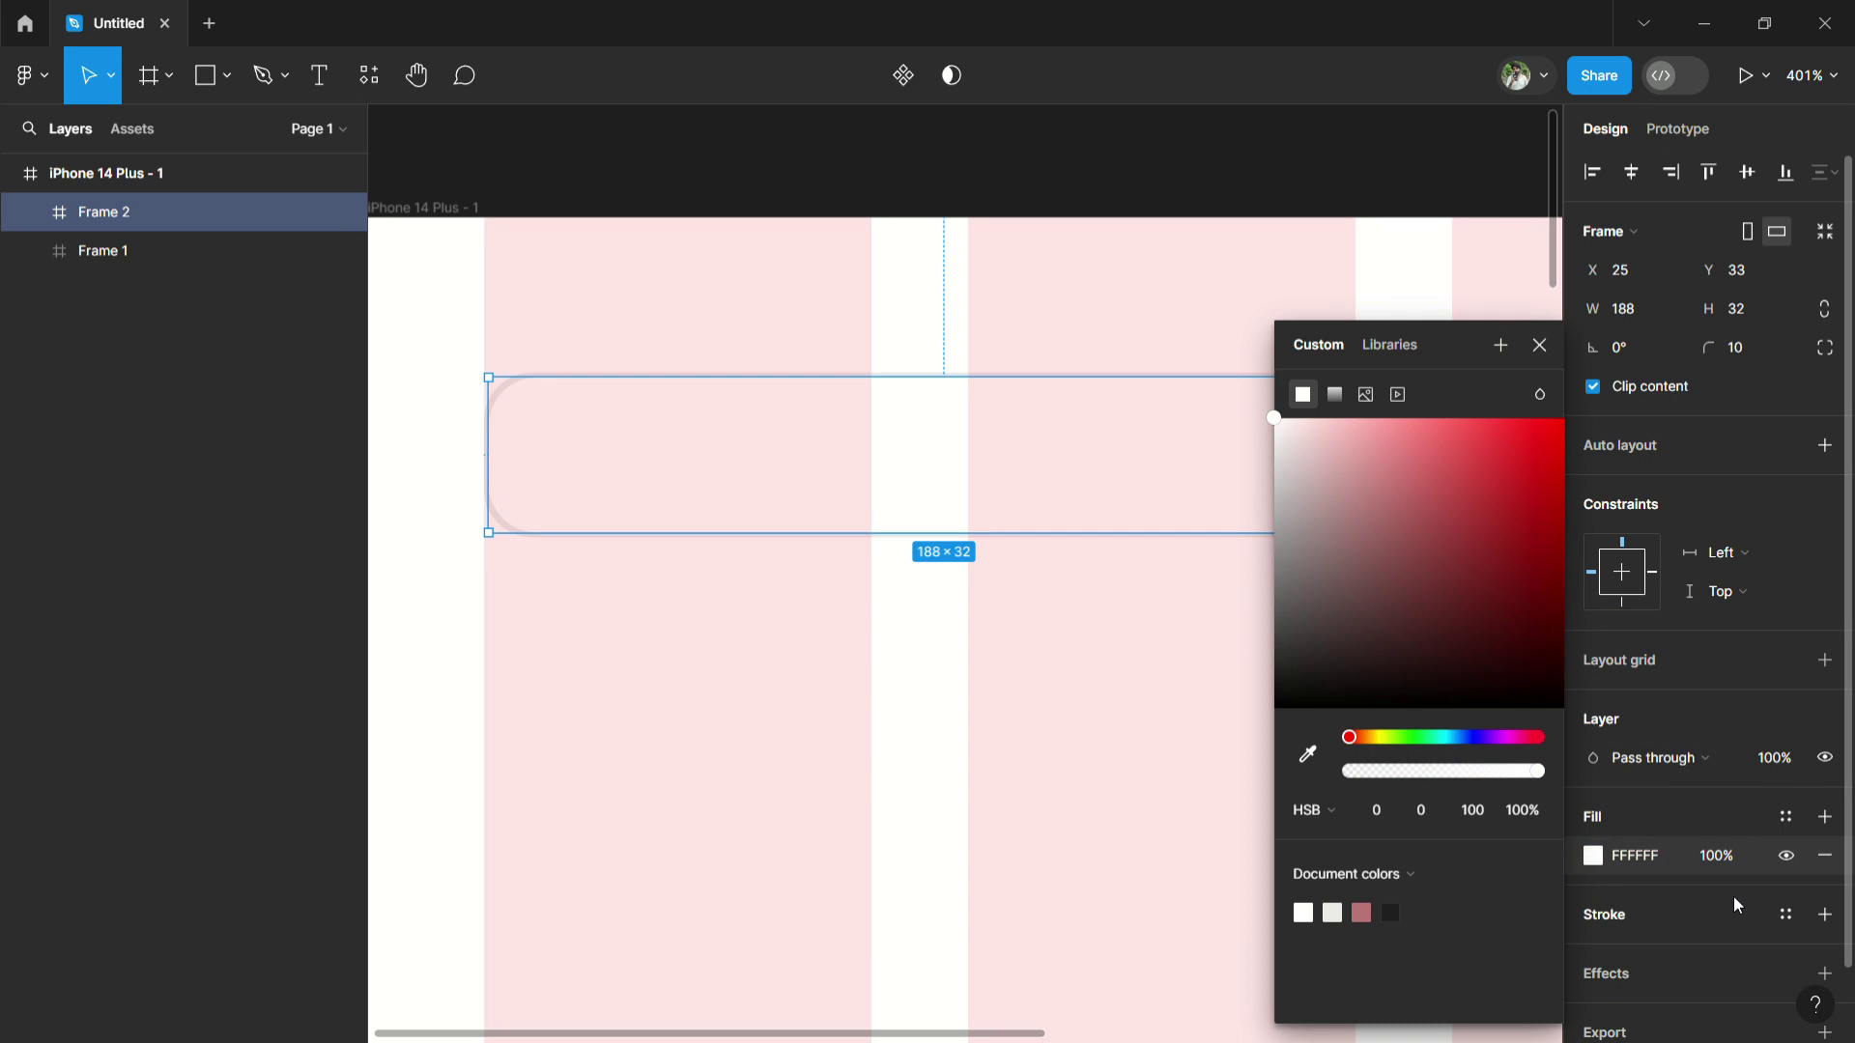
{"action": "left_click", "coordinate": [1825, 915]}
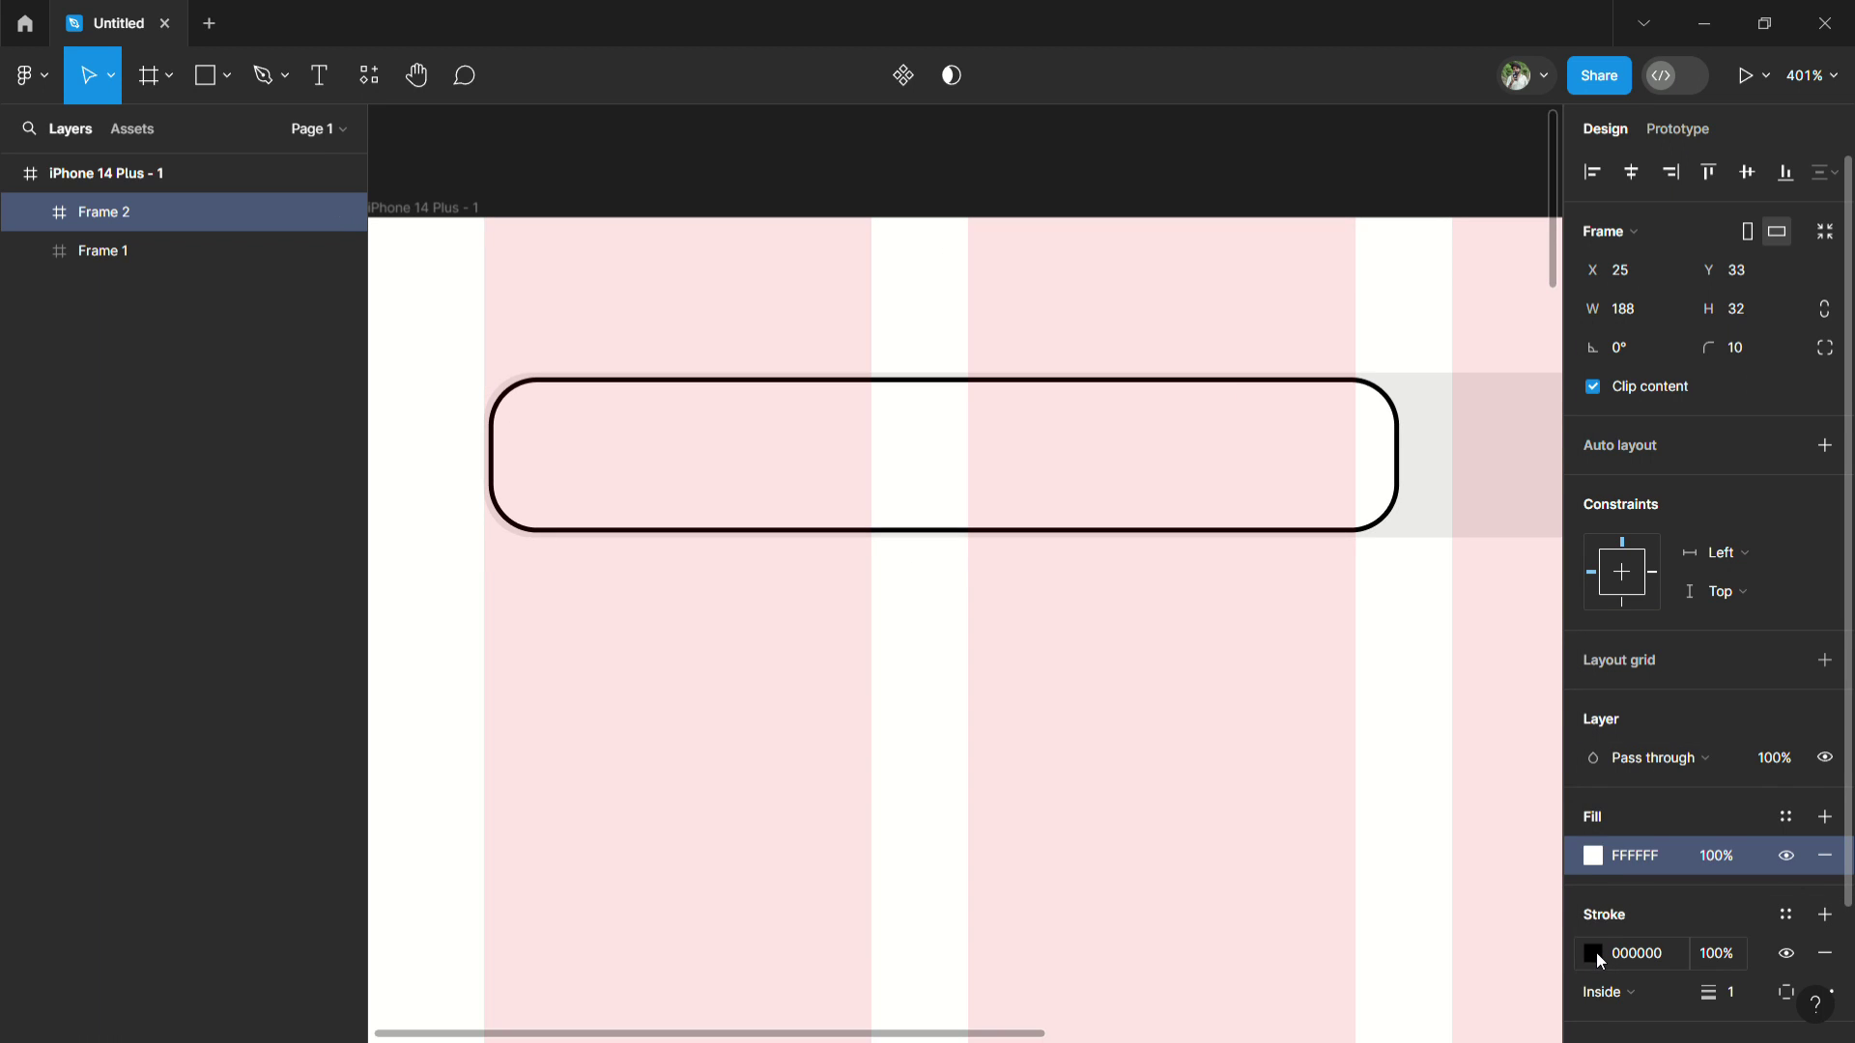
{"action": "left_click", "coordinate": [1594, 953]}
{"action": "mouse_move", "coordinate": [1275, 708]}
{"action": "left_mouse_down"}
{"action": "mouse_move", "coordinate": [1265, 458]}
{"action": "mouse_move", "coordinate": [1261, 497]}
{"action": "left_mouse_up"}
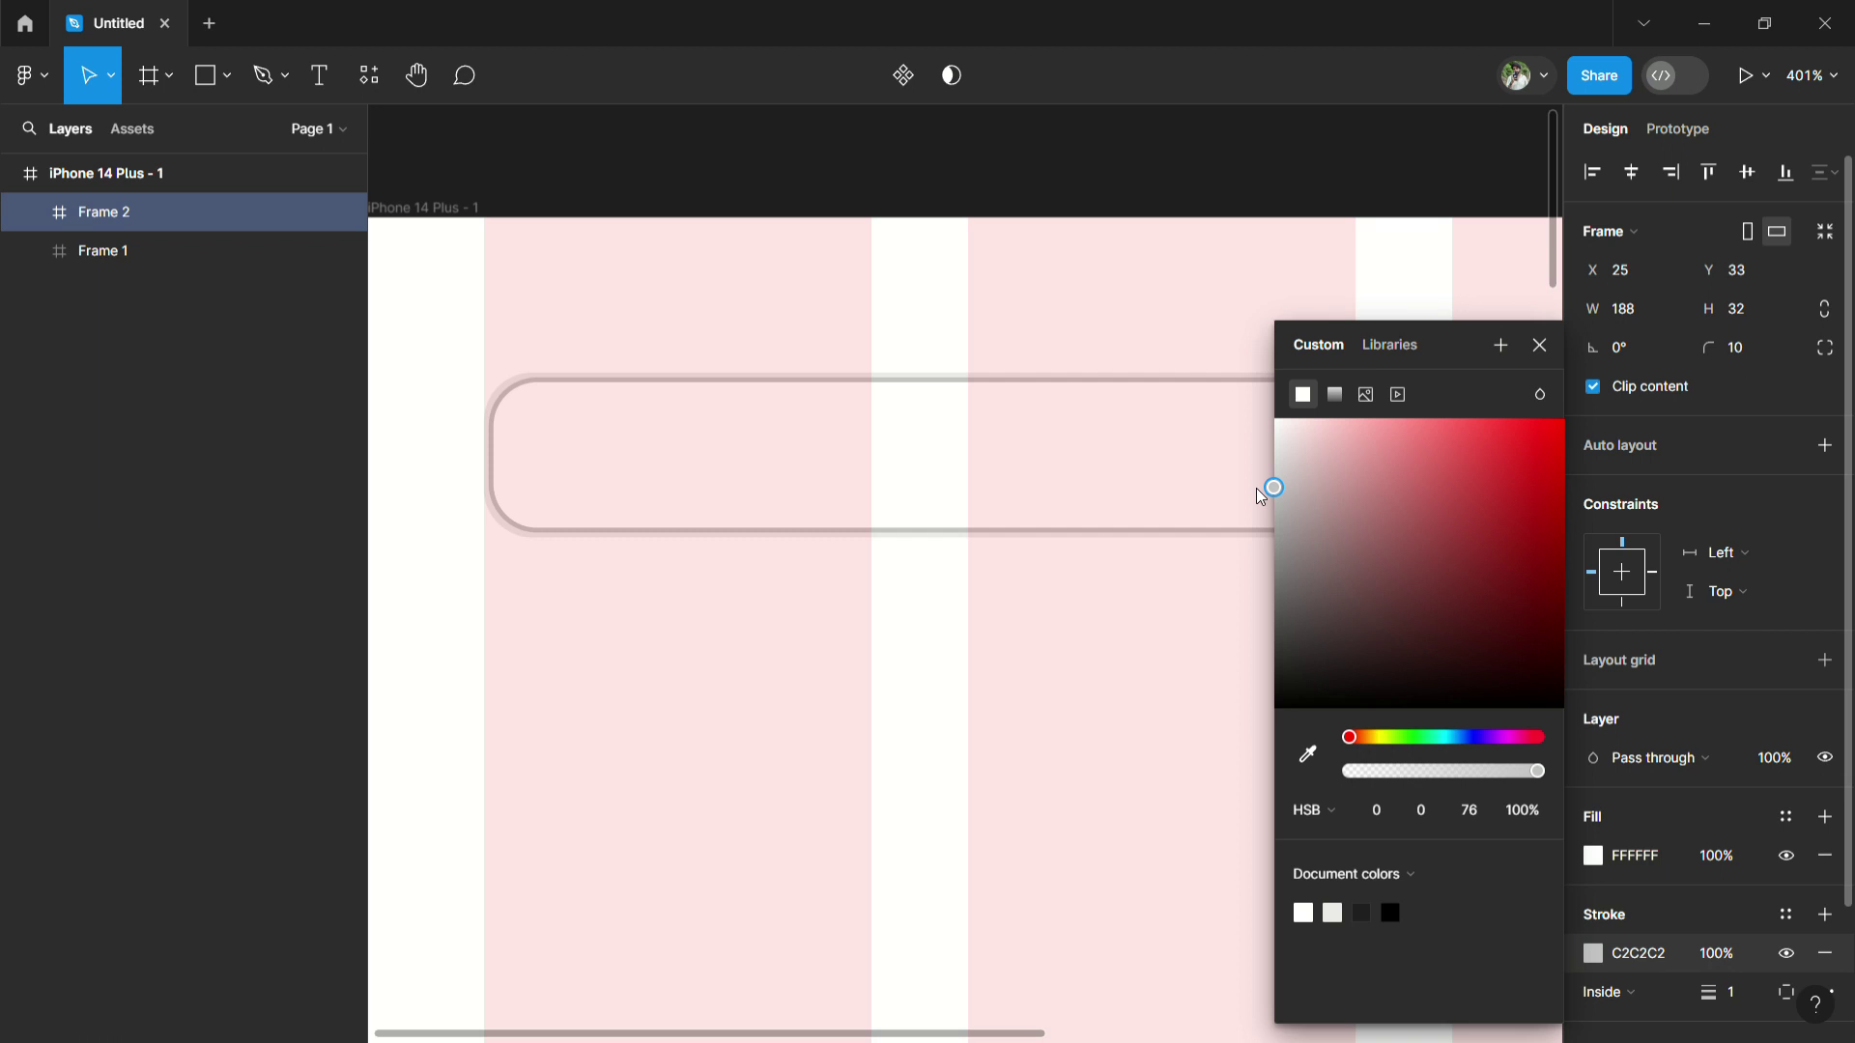
{"action": "left_click", "coordinate": [1102, 651]}
Set the inner bar's stroke weight to 0.5.
{"action": "scroll", "coordinate": [1104, 653], "scroll_direction": "down", "scroll_amount": 2}
{"action": "scroll", "coordinate": [1108, 656], "scroll_direction": "right", "scroll_amount": 2}
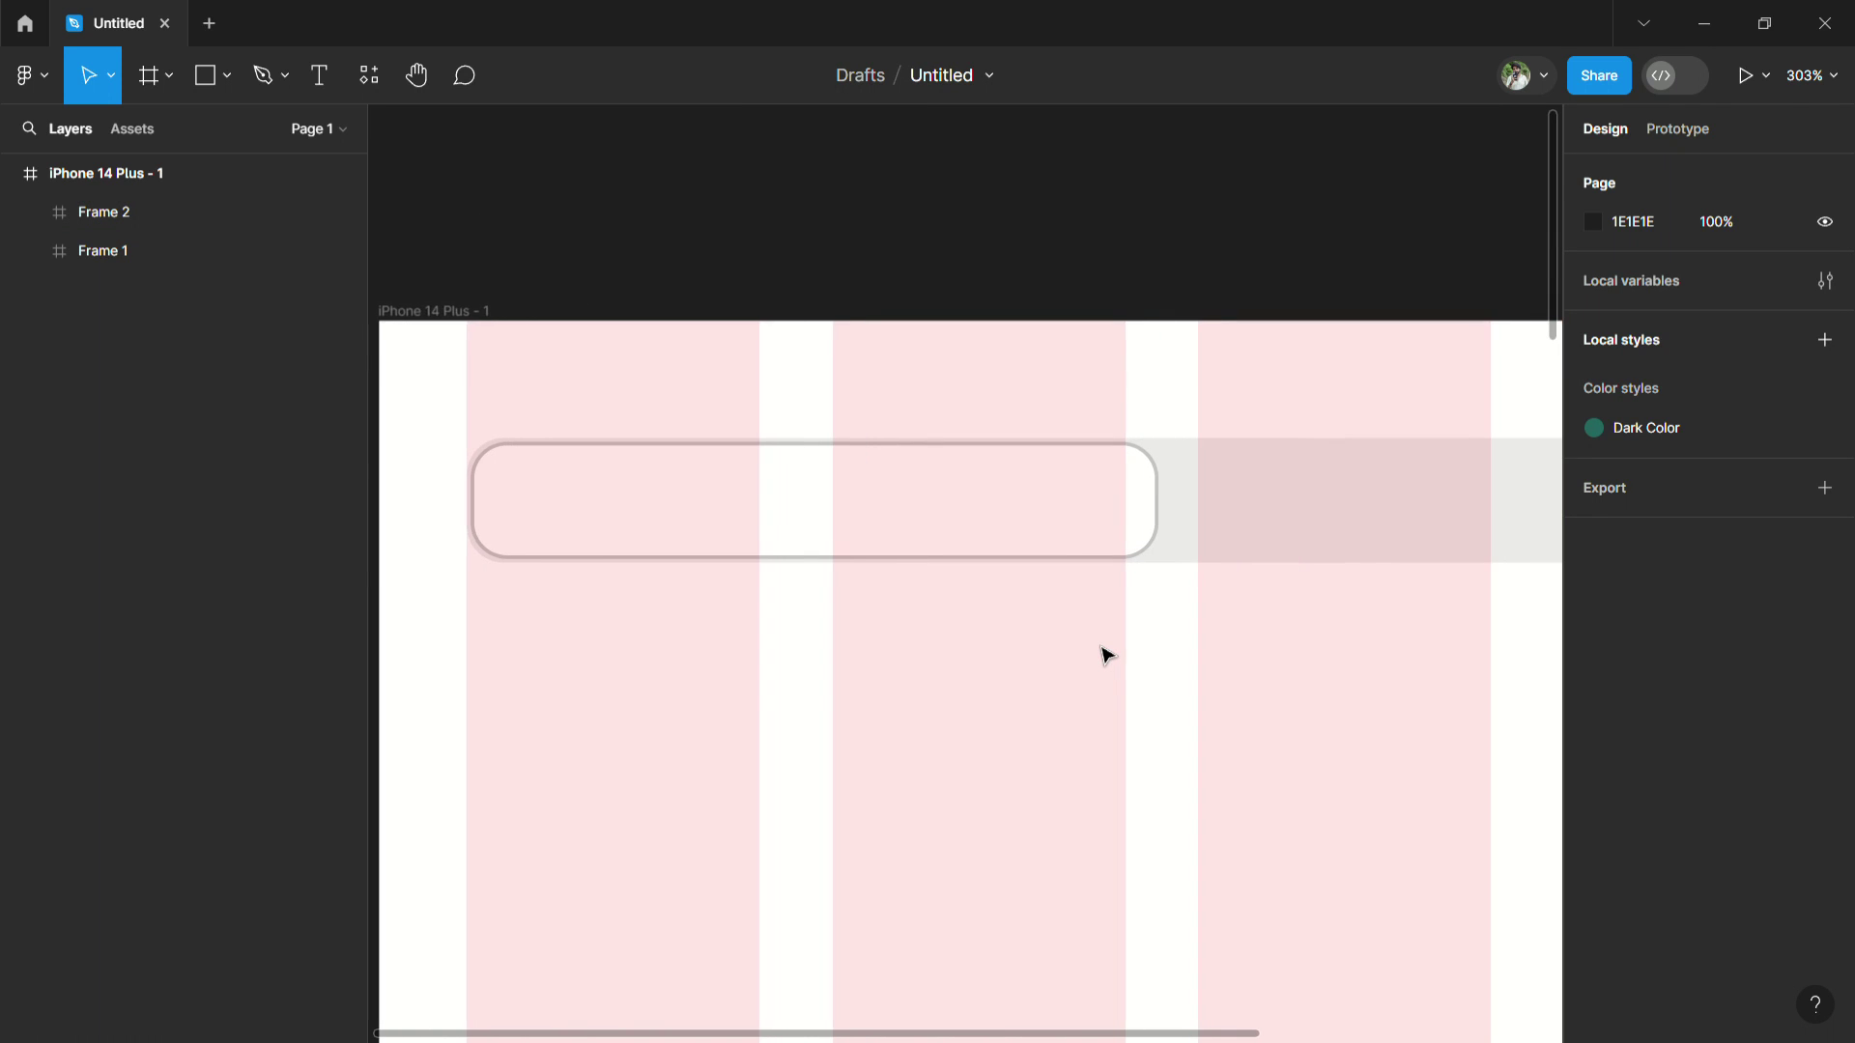
{"action": "scroll", "coordinate": [1107, 656], "scroll_direction": "up", "scroll_amount": 1}
{"action": "left_click", "coordinate": [1099, 504]}
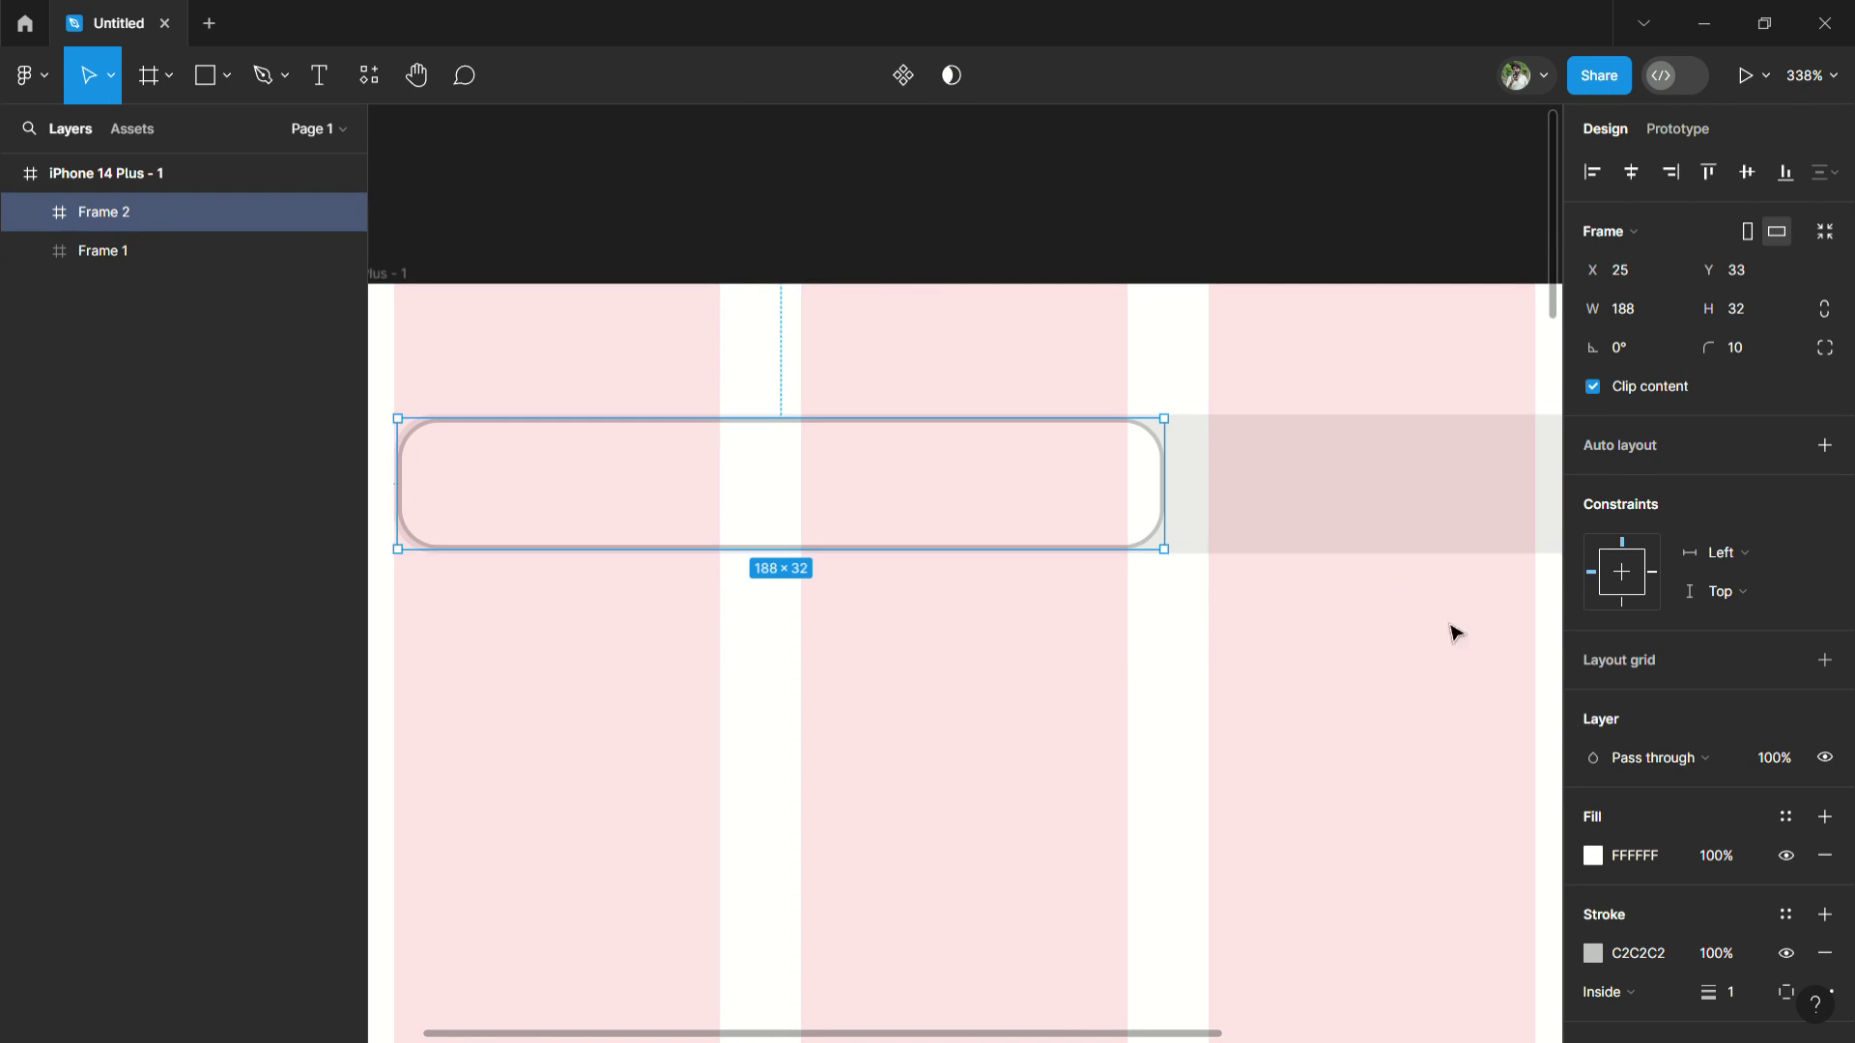
{"action": "left_click", "coordinate": [1740, 1008]}
{"action": "type", "text": "0.5"}
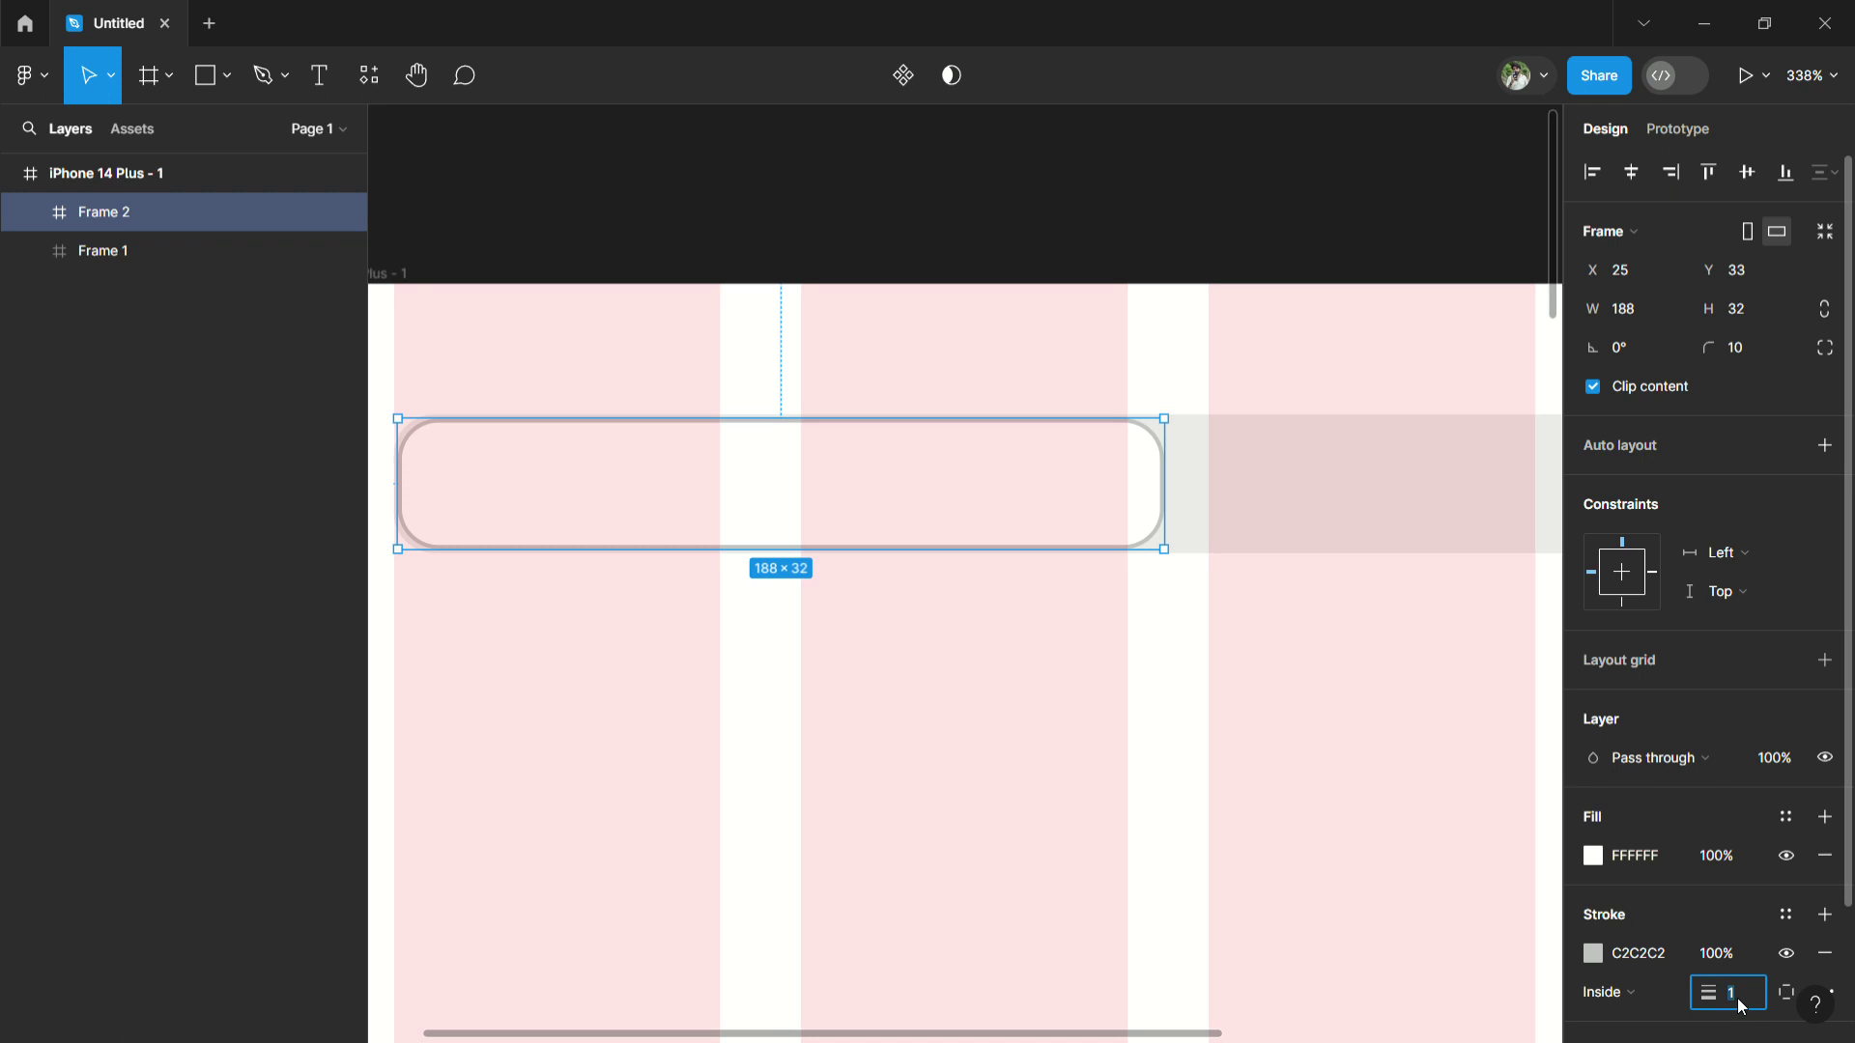
{"action": "left_click", "coordinate": [1365, 810]}
{"action": "scroll", "coordinate": [1365, 810], "scroll_direction": "down", "scroll_amount": 3}
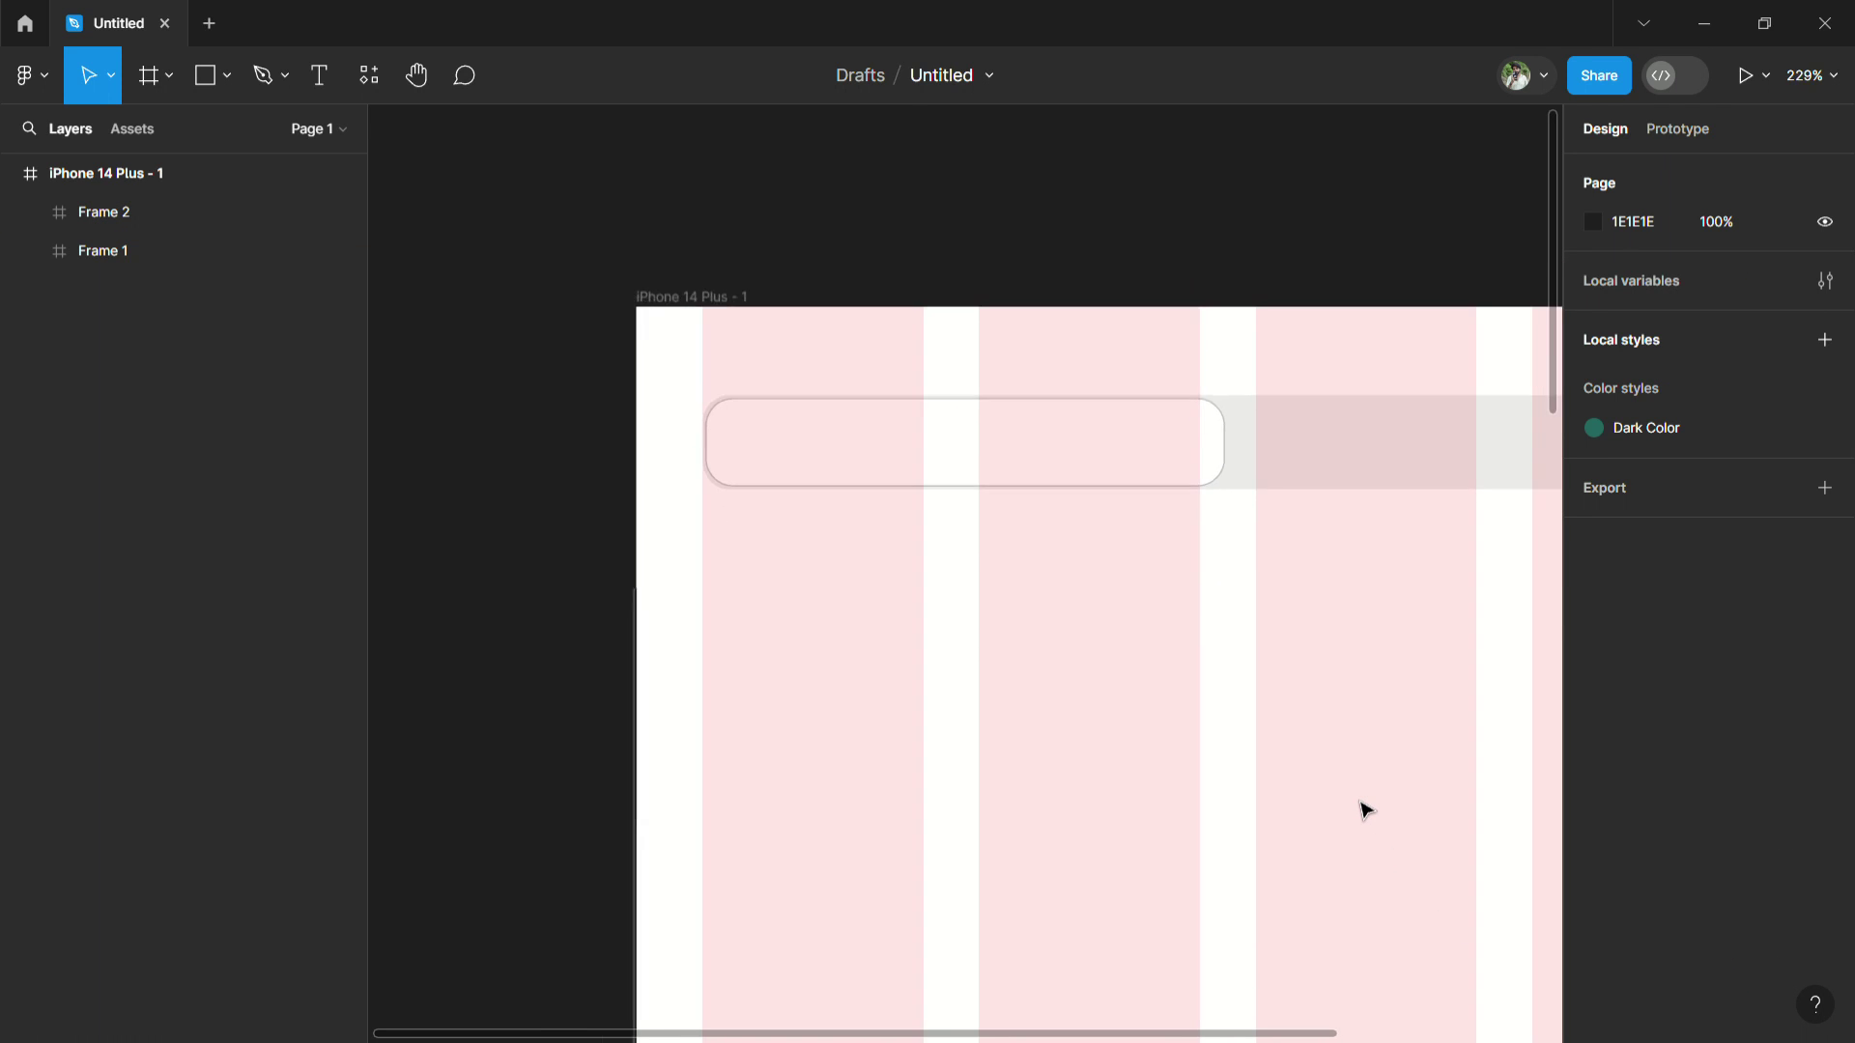
{"action": "scroll", "coordinate": [1365, 810], "scroll_direction": "down", "scroll_amount": 1}
{"action": "scroll", "coordinate": [1365, 810], "scroll_direction": "down", "scroll_amount": 1}
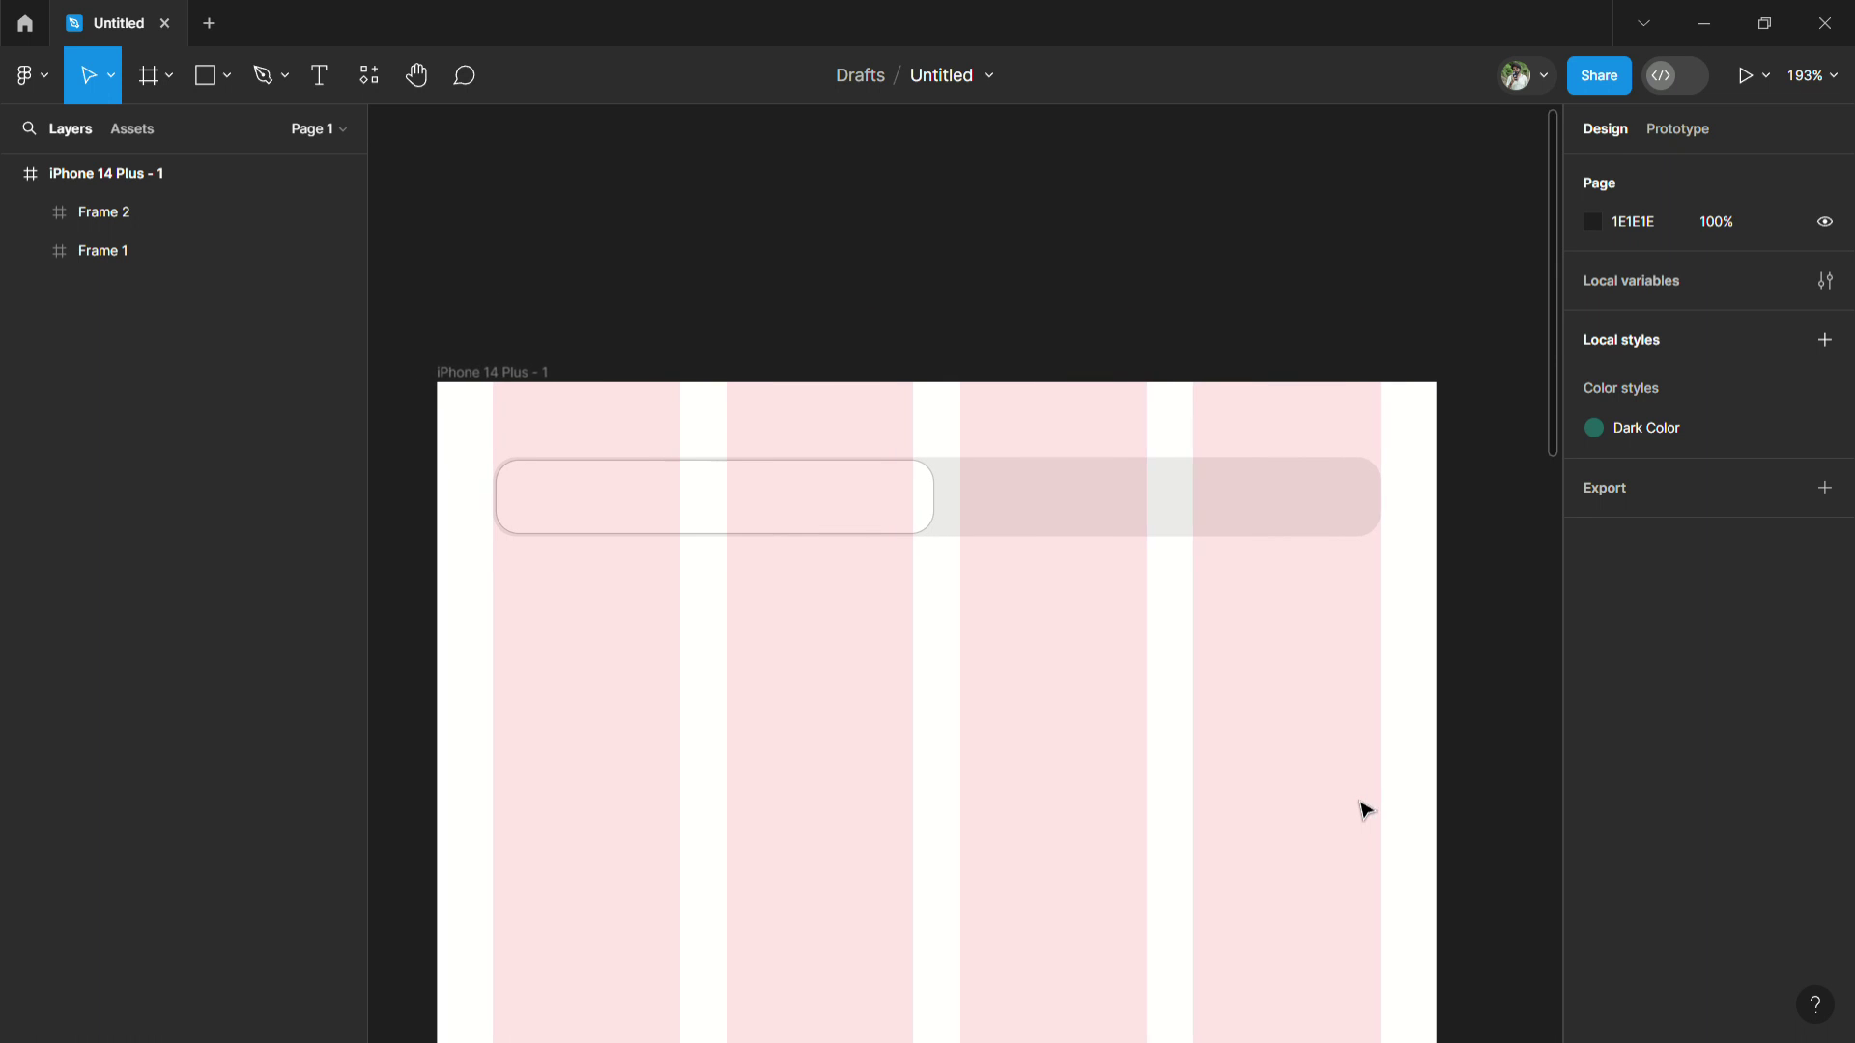
Create a 'Home' text label with a dark grey 4C4B4B fill.
{"action": "left_click", "coordinate": [319, 75]}
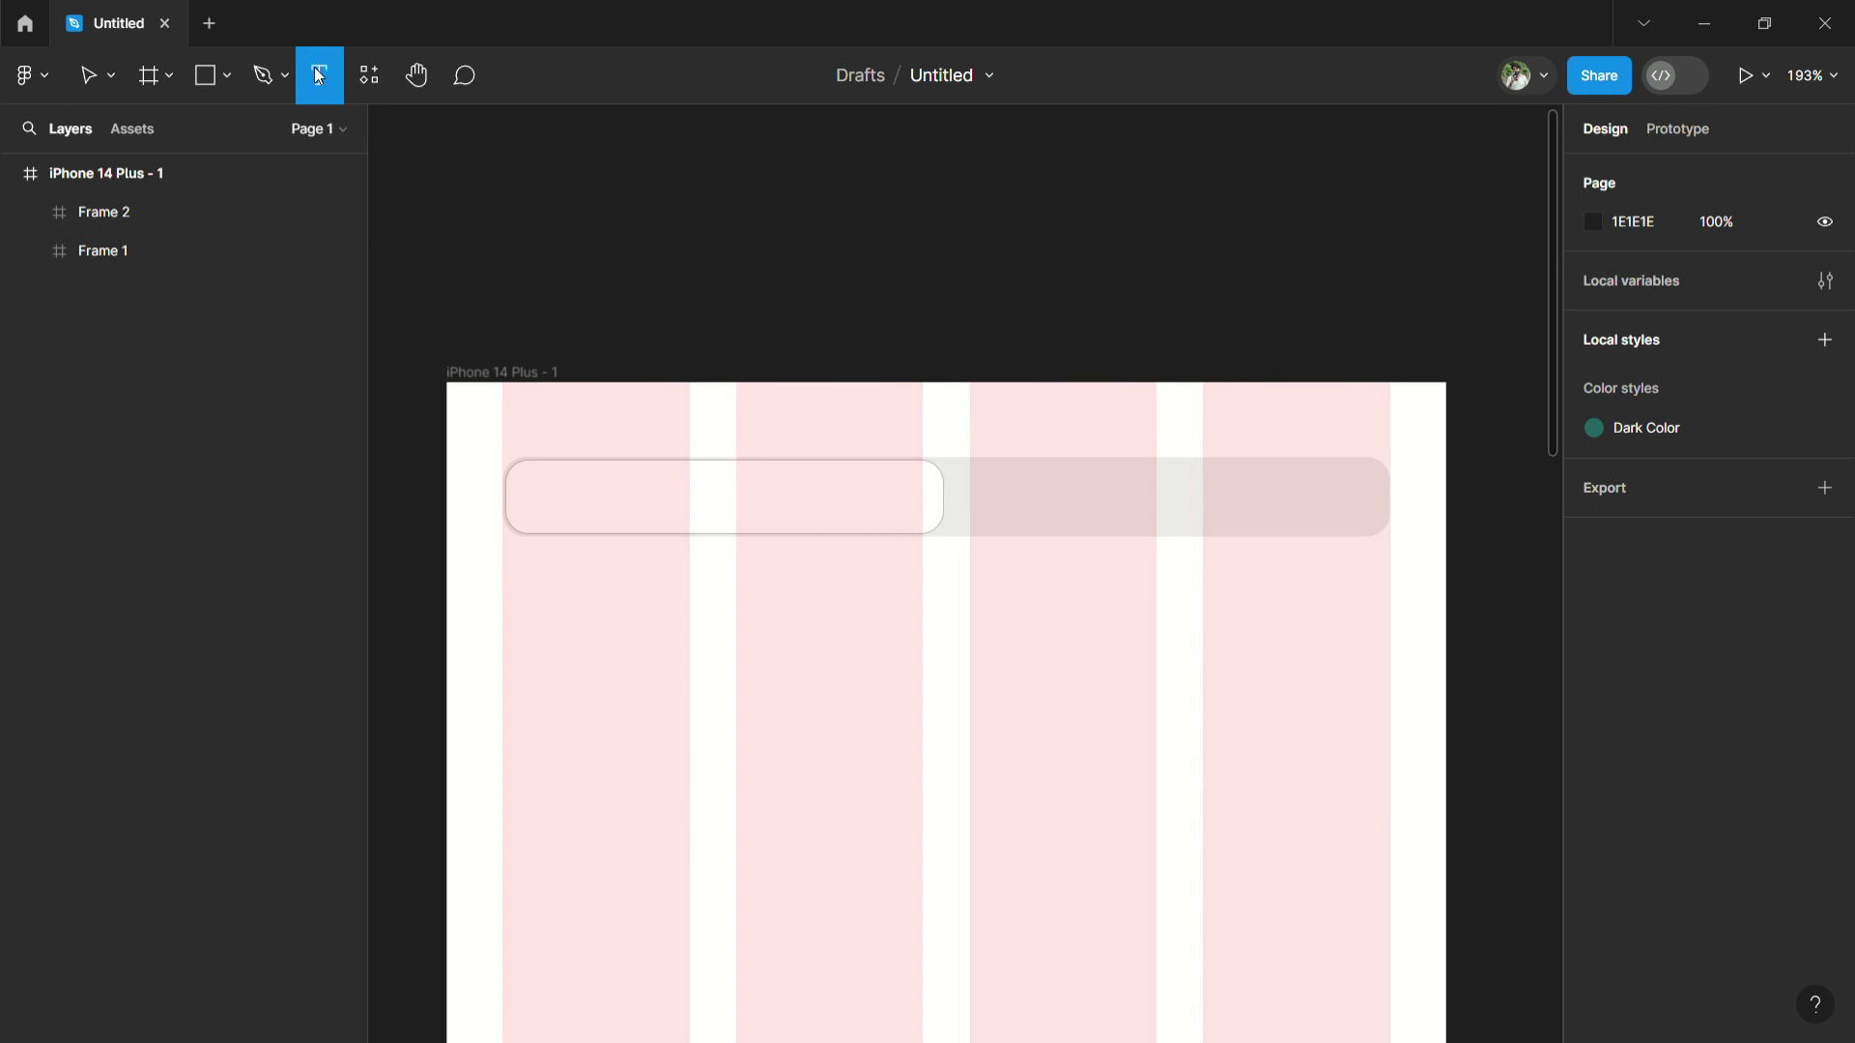
{"action": "left_click", "coordinate": [742, 250]}
{"action": "type", "text": "H"}
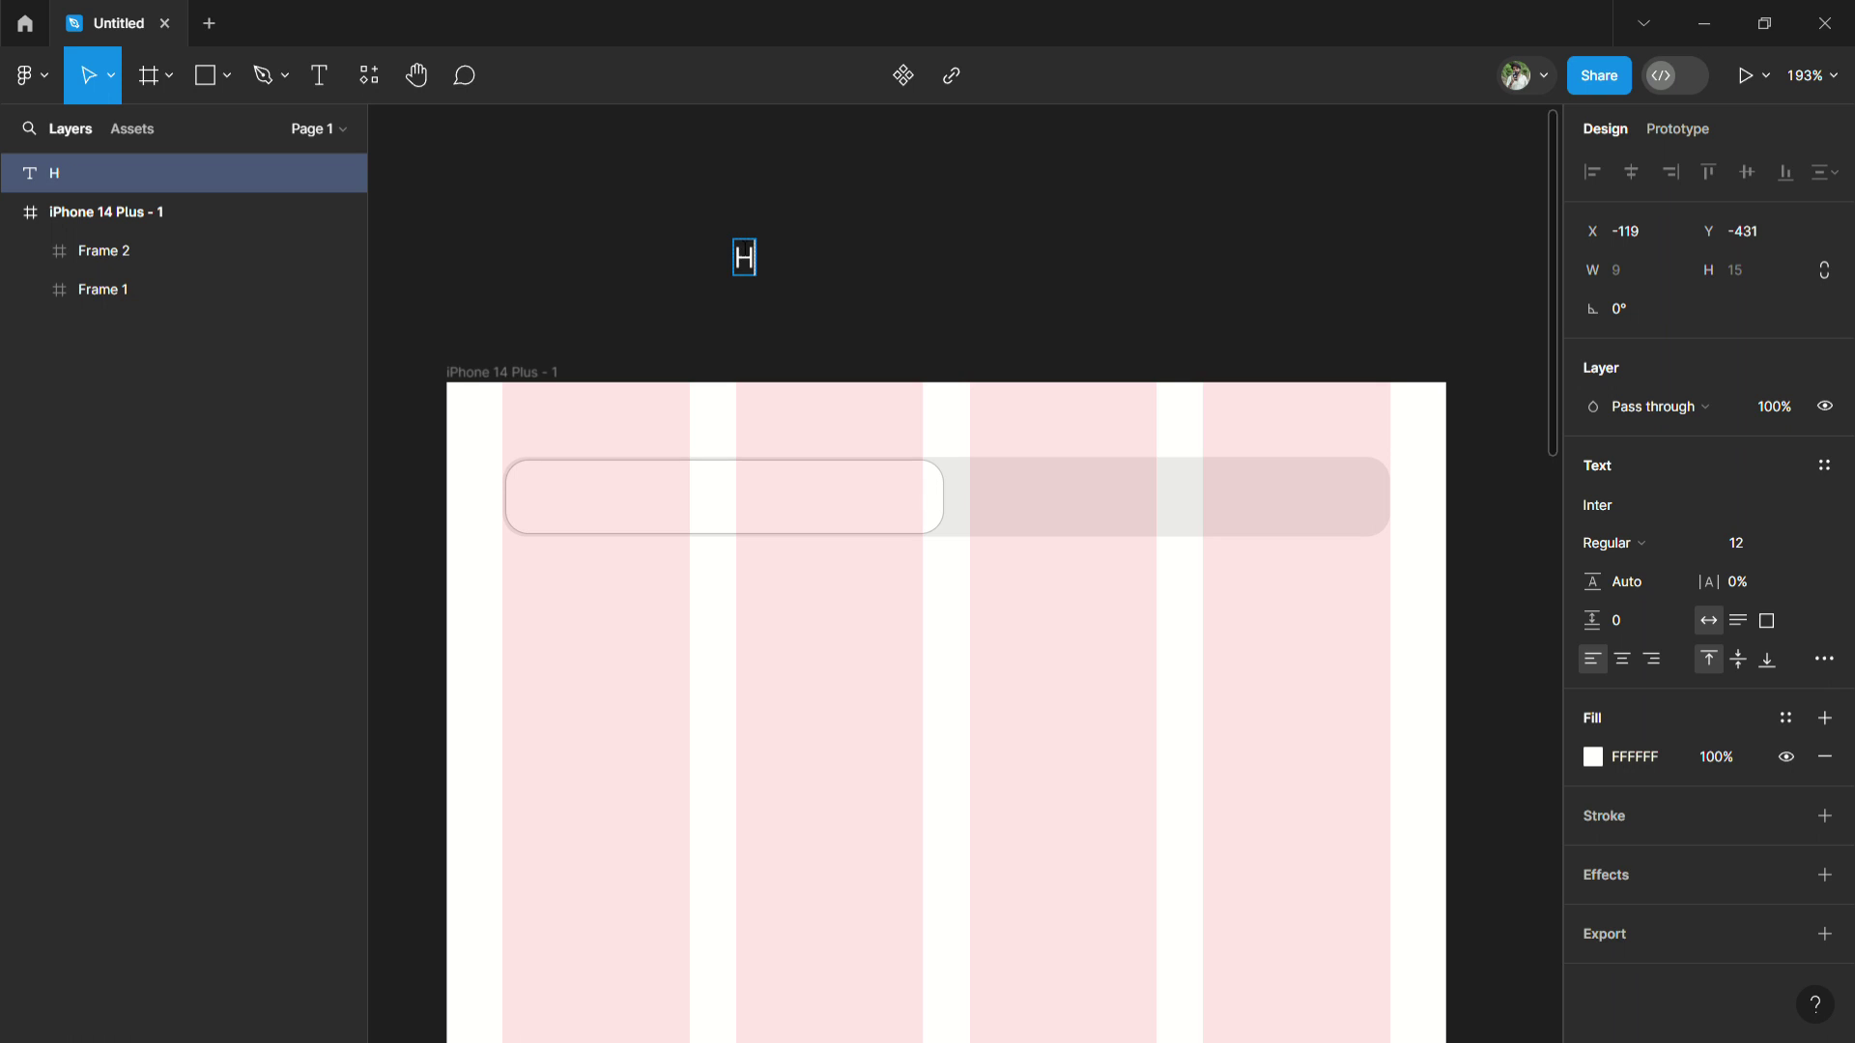
{"action": "type", "text": "ome"}
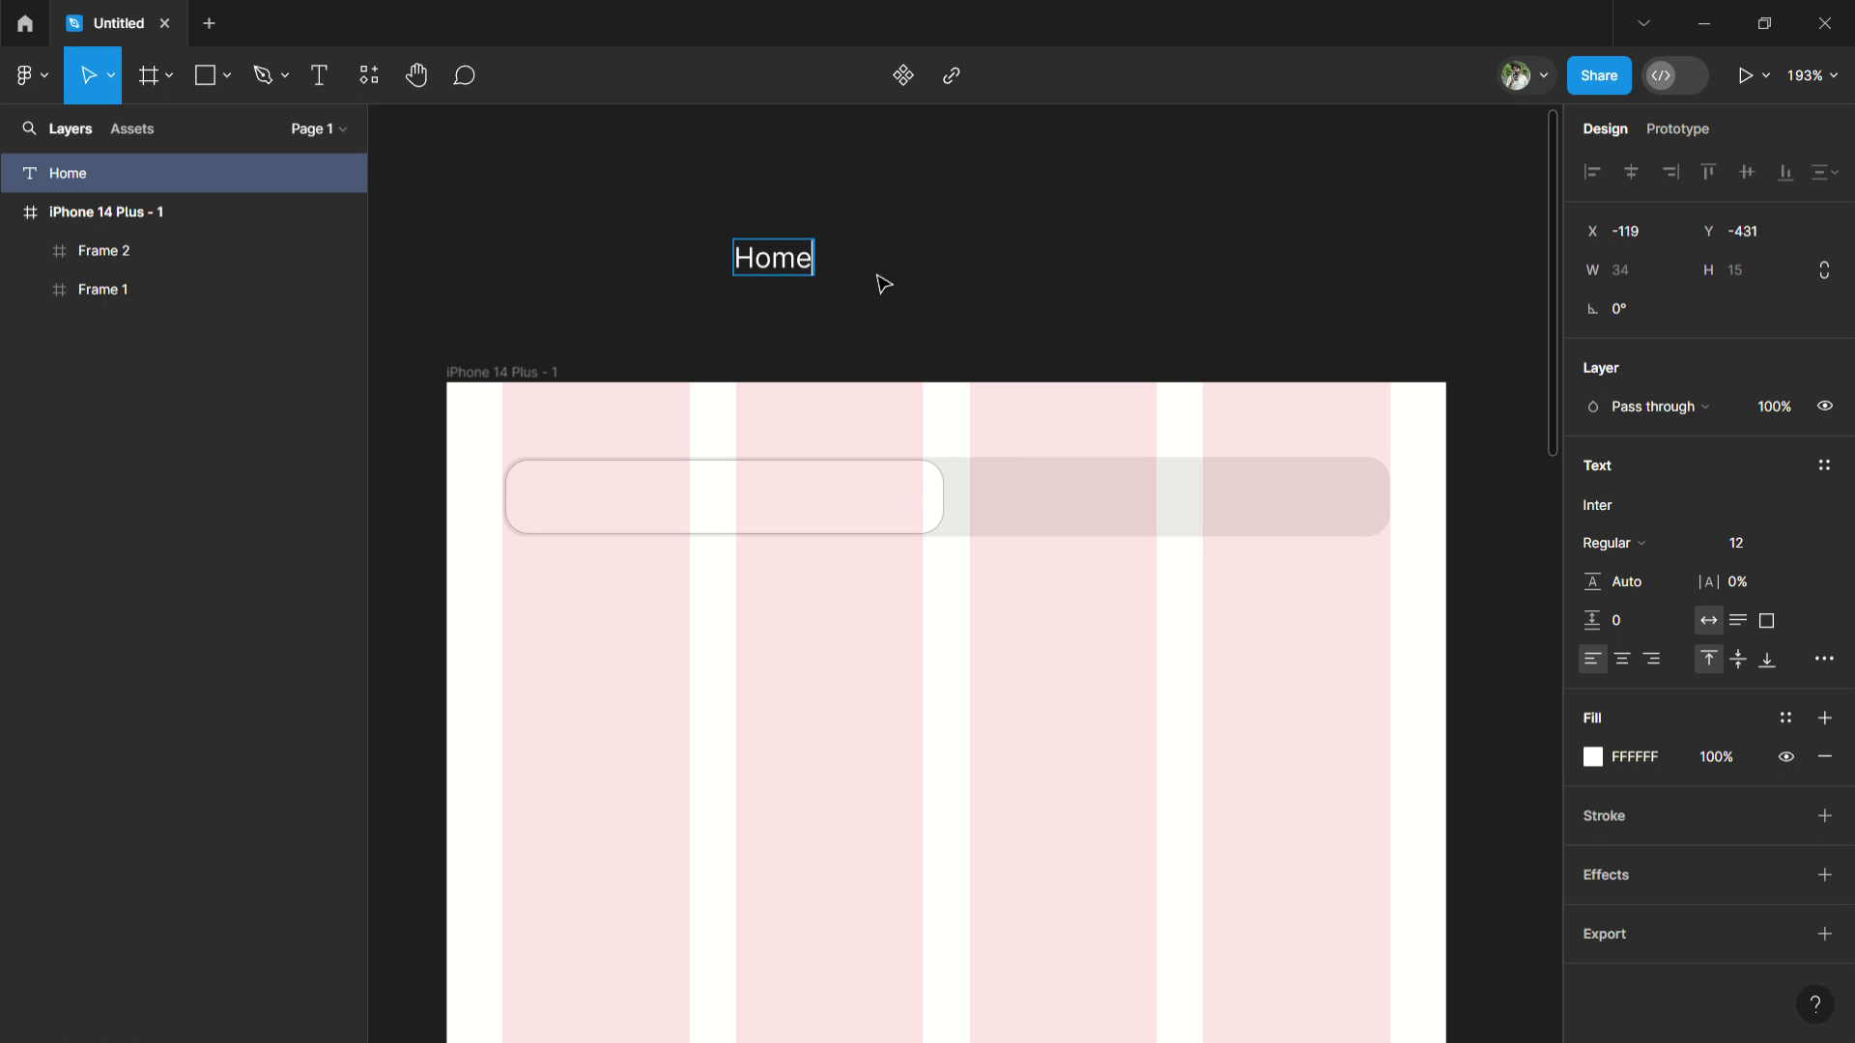
{"action": "key", "text": "ctrl+a"}
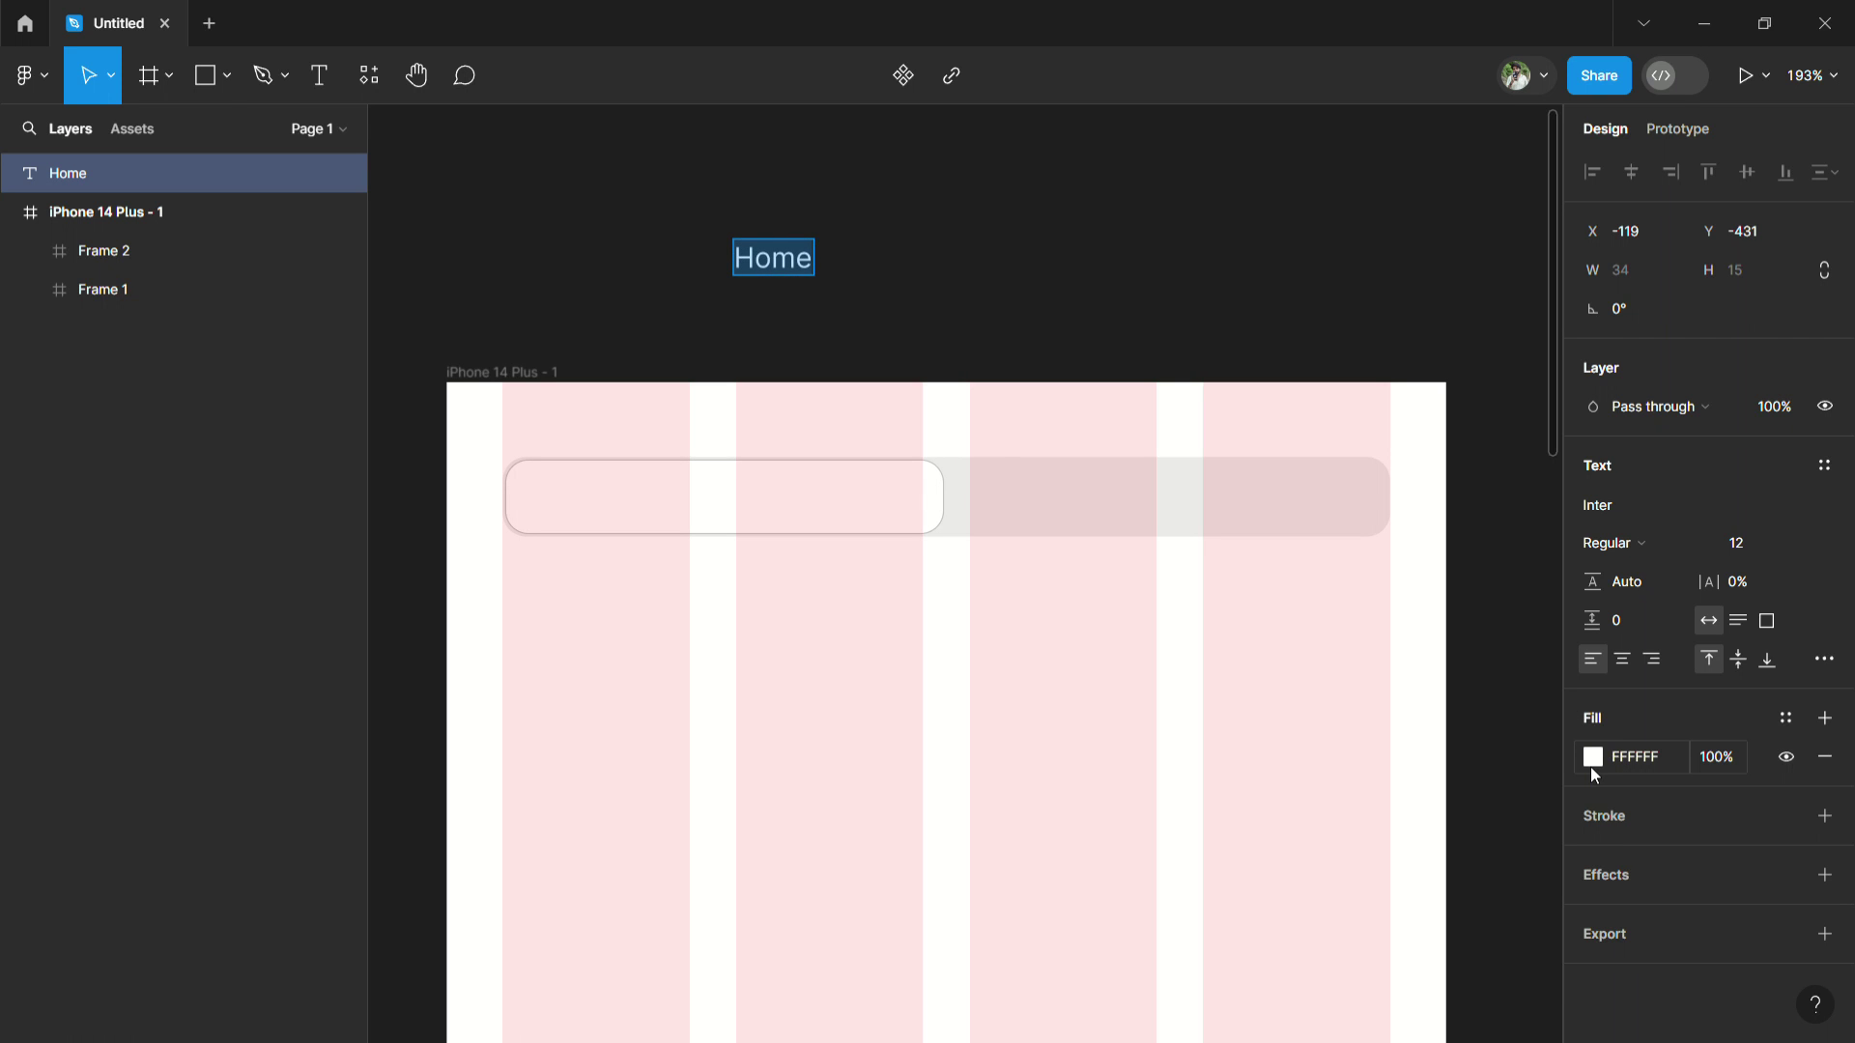
{"action": "left_click", "coordinate": [1591, 768]}
{"action": "left_click", "coordinate": [1280, 594]}
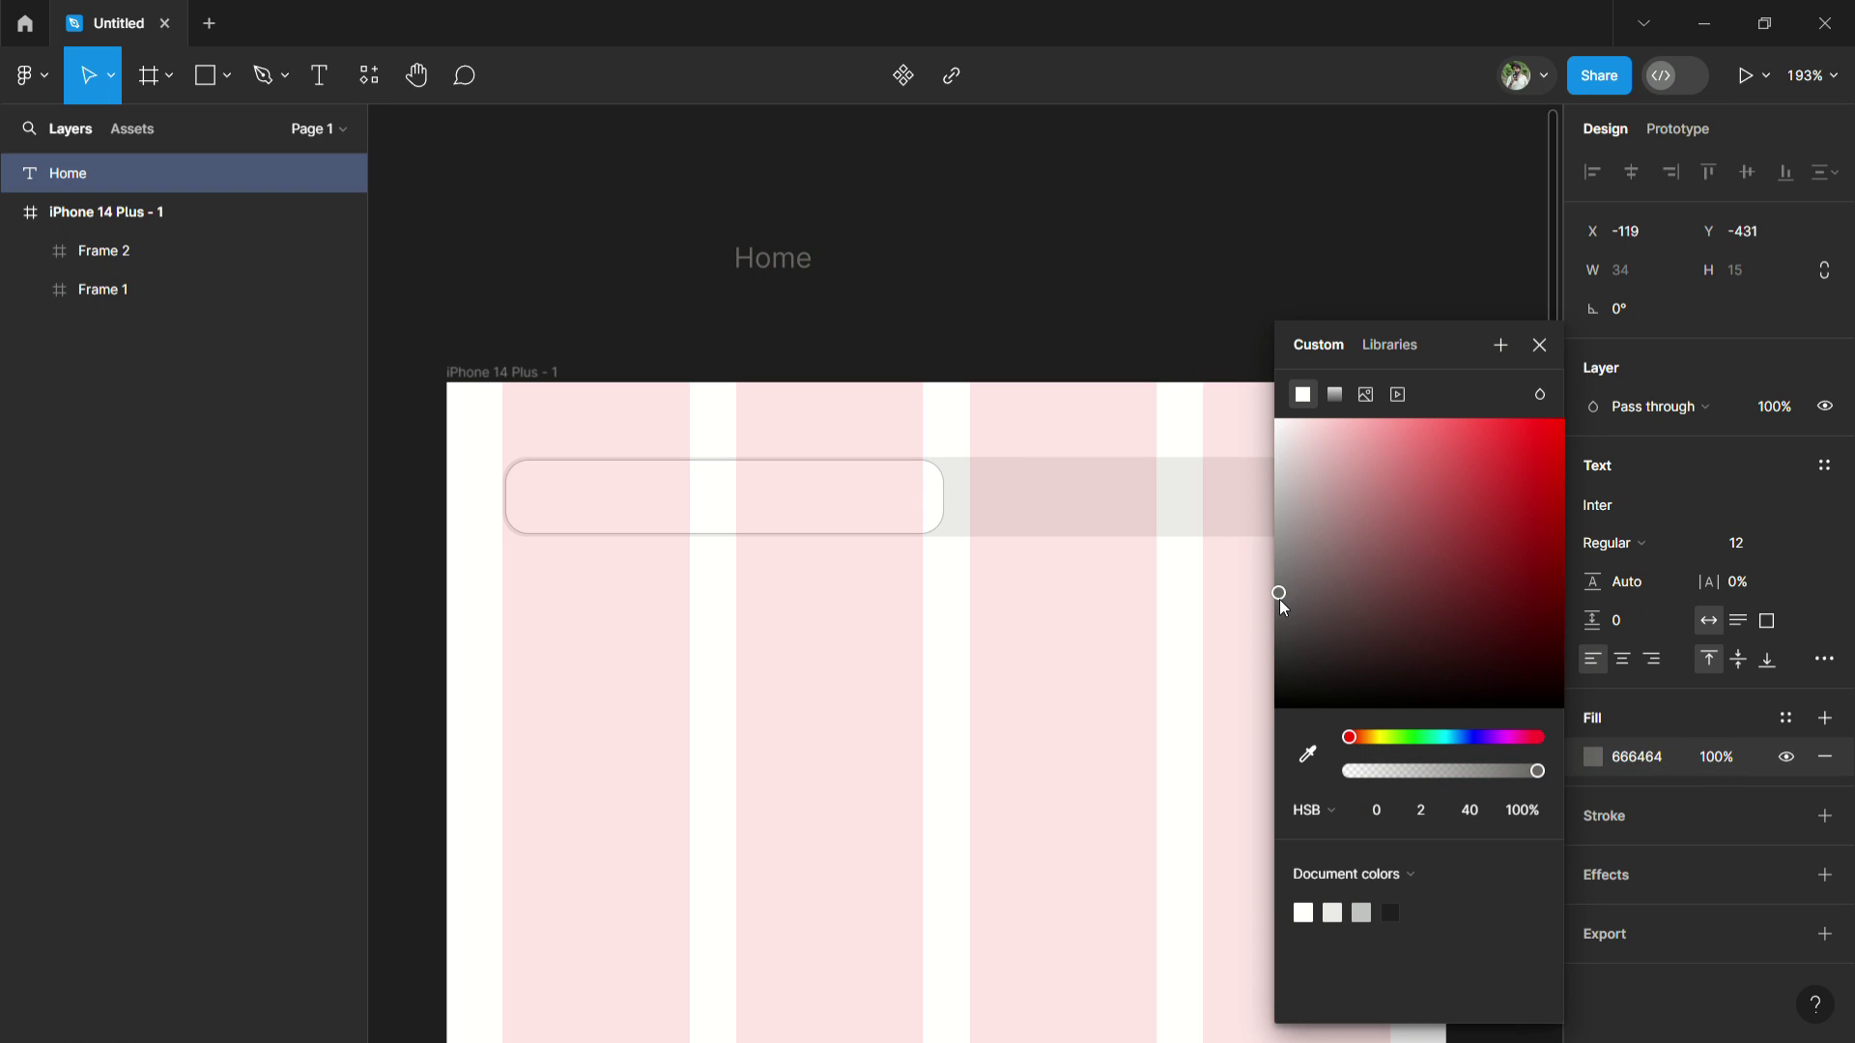
{"action": "left_click_drag", "start_coordinate": [1279, 599], "coordinate": [1278, 628]}
{"action": "key", "text": "Escape"}
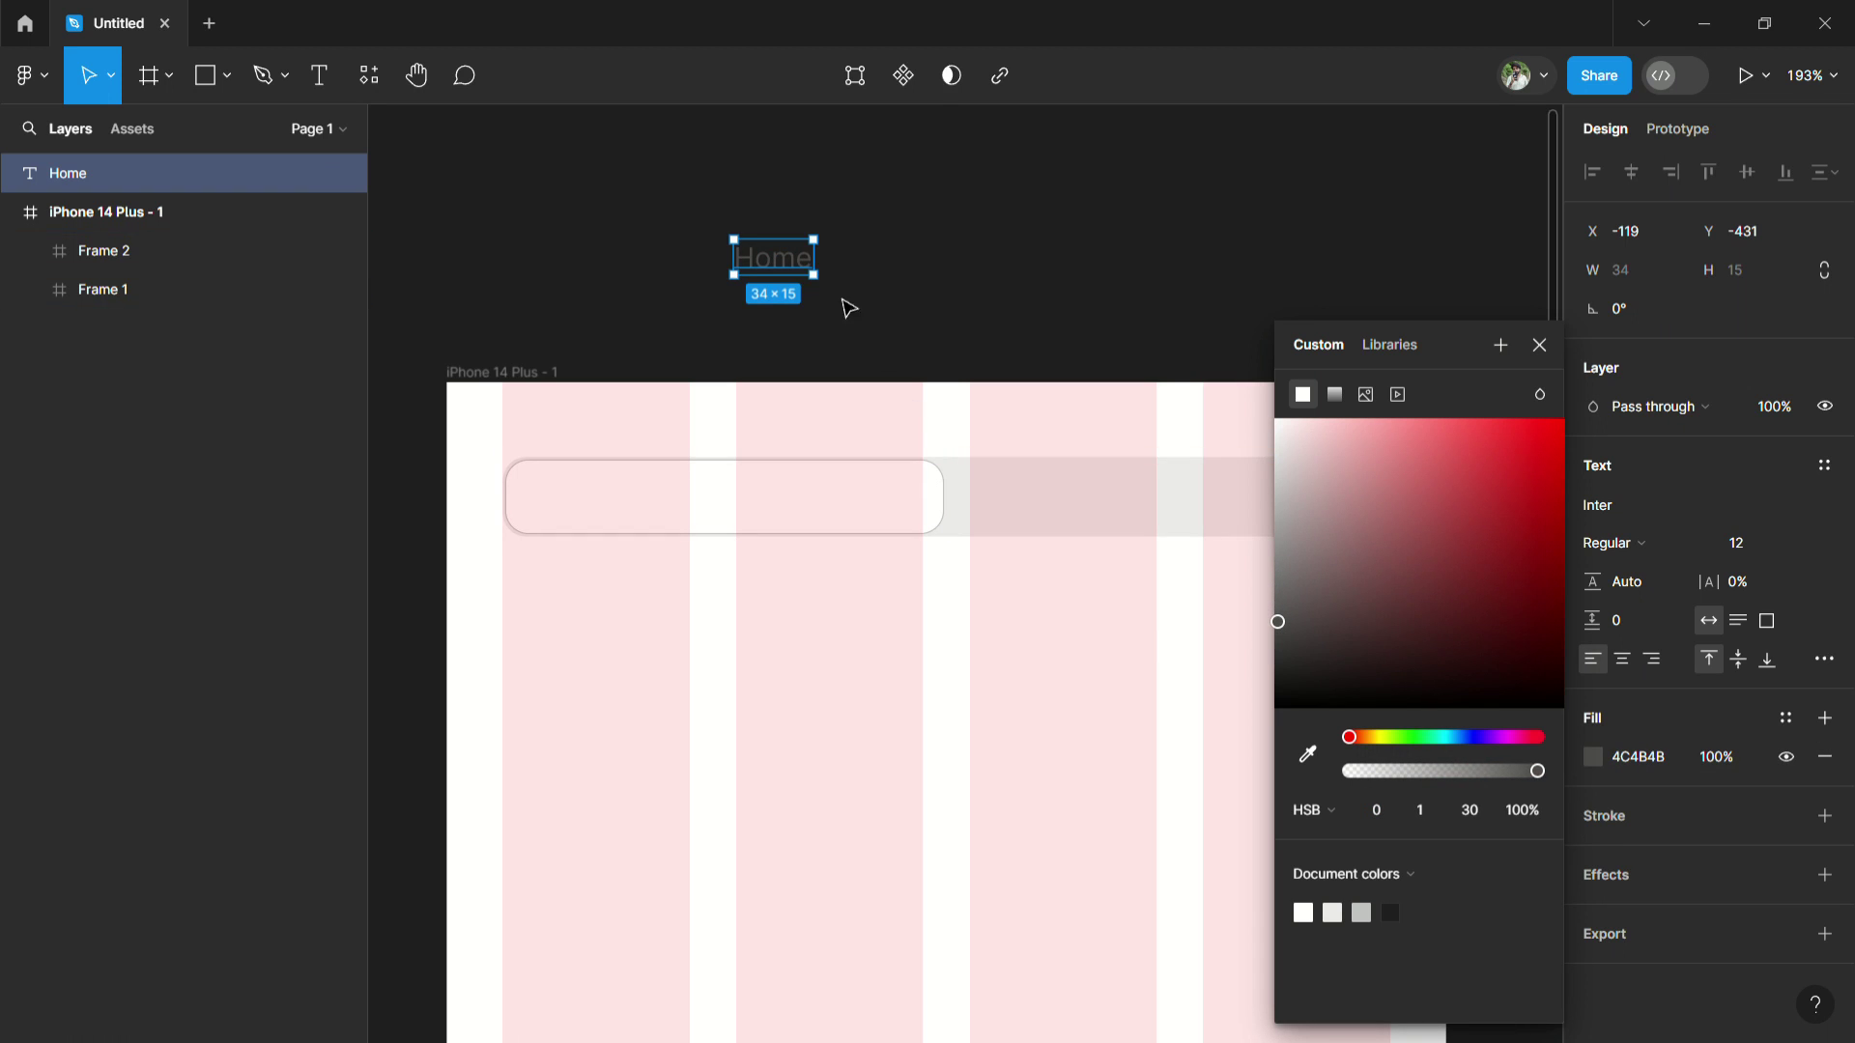
Move the Home label into the iPhone frame, centred over the left white button.
{"action": "mouse_move", "coordinate": [773, 258]}
{"action": "mouse_move", "coordinate": [798, 270]}
{"action": "left_mouse_down"}
{"action": "mouse_move", "coordinate": [749, 517]}
{"action": "mouse_move", "coordinate": [751, 362]}
{"action": "left_mouse_up"}
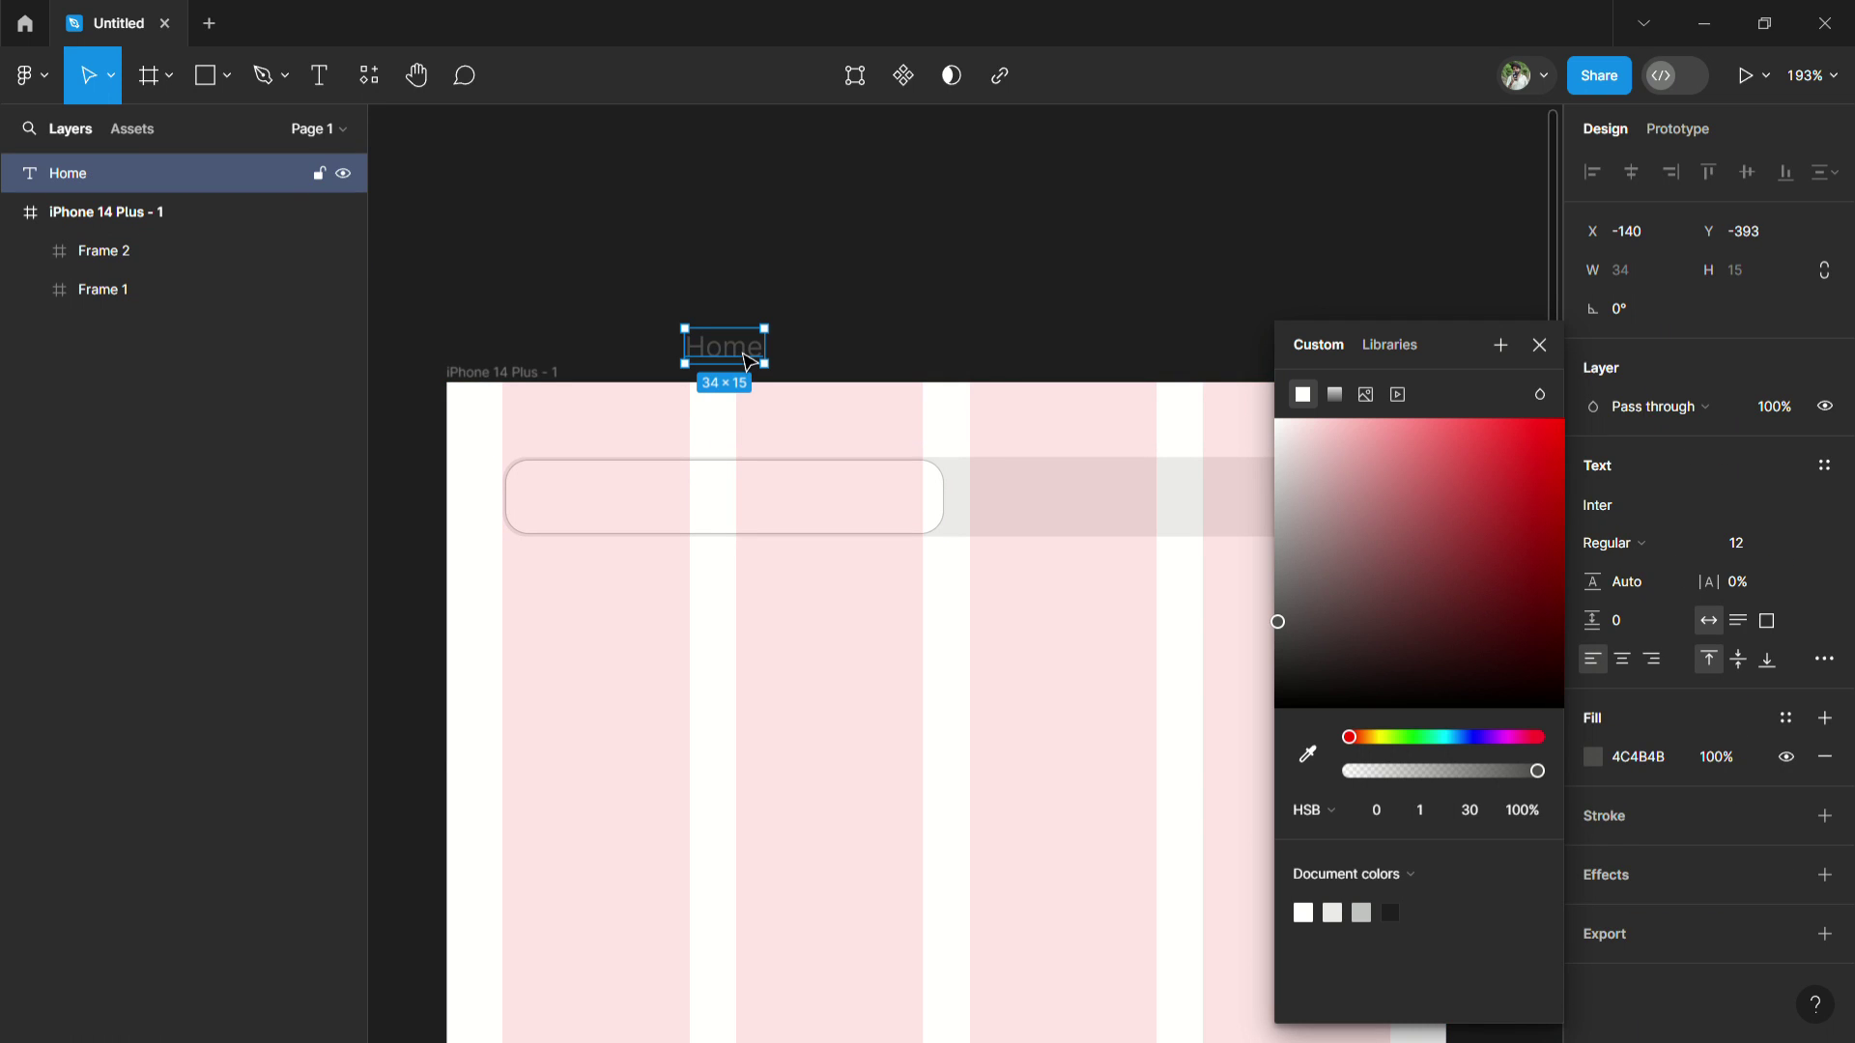
{"action": "key", "text": "Escape"}
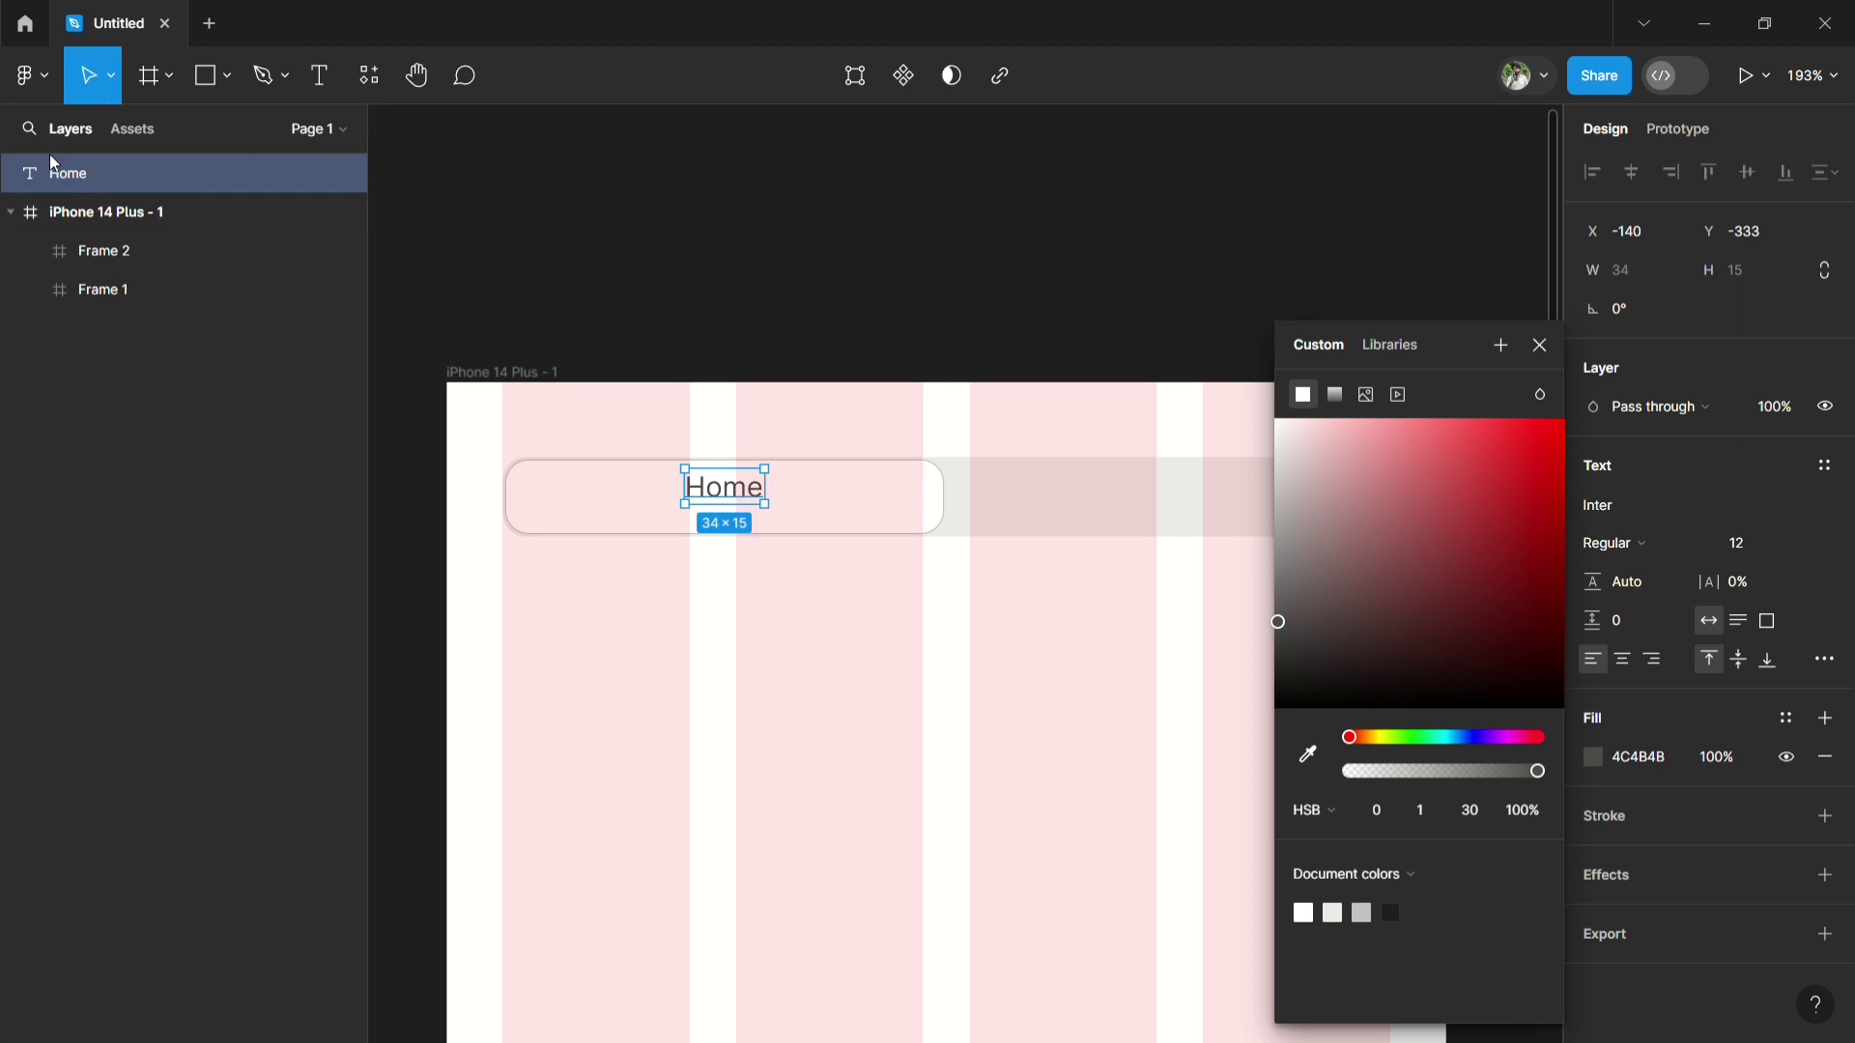
{"action": "left_click_drag", "start_coordinate": [53, 172], "coordinate": [113, 224]}
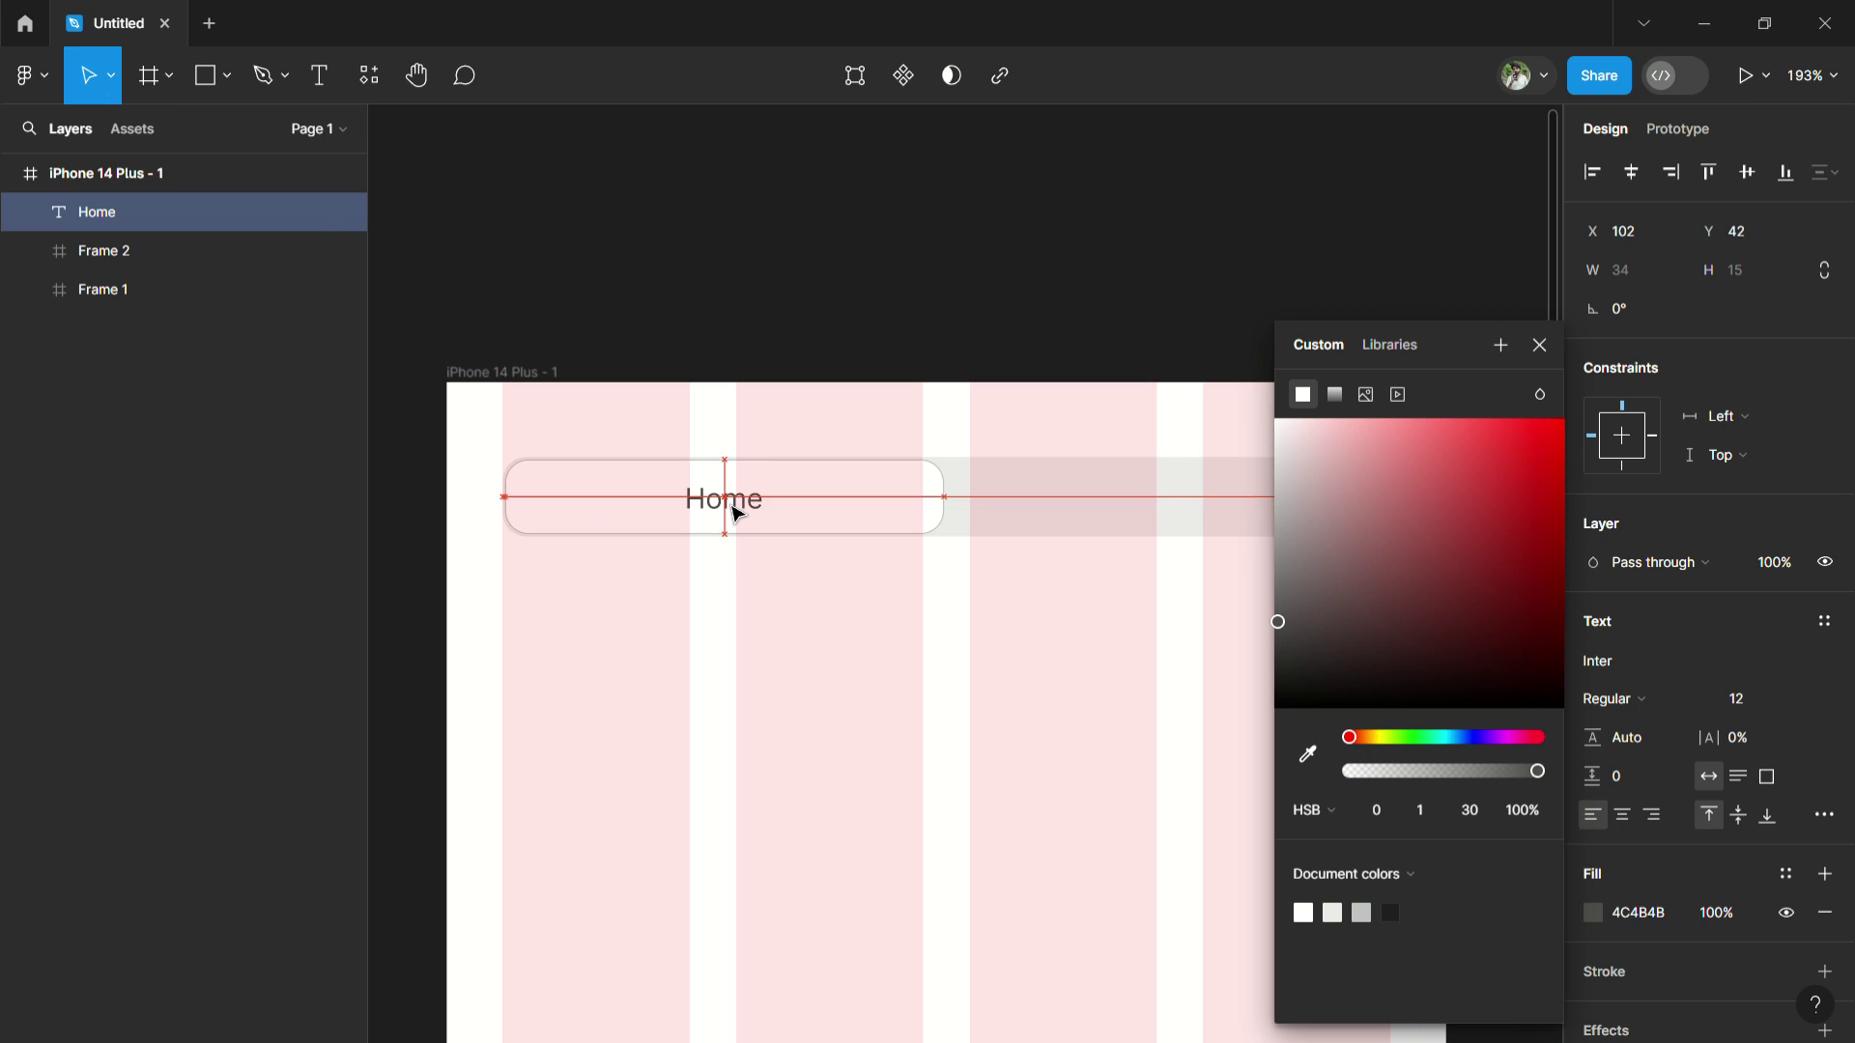
{"action": "left_click_drag", "start_coordinate": [739, 504], "coordinate": [736, 515]}
{"action": "scroll", "coordinate": [736, 514], "scroll_direction": "right", "scroll_amount": 1}
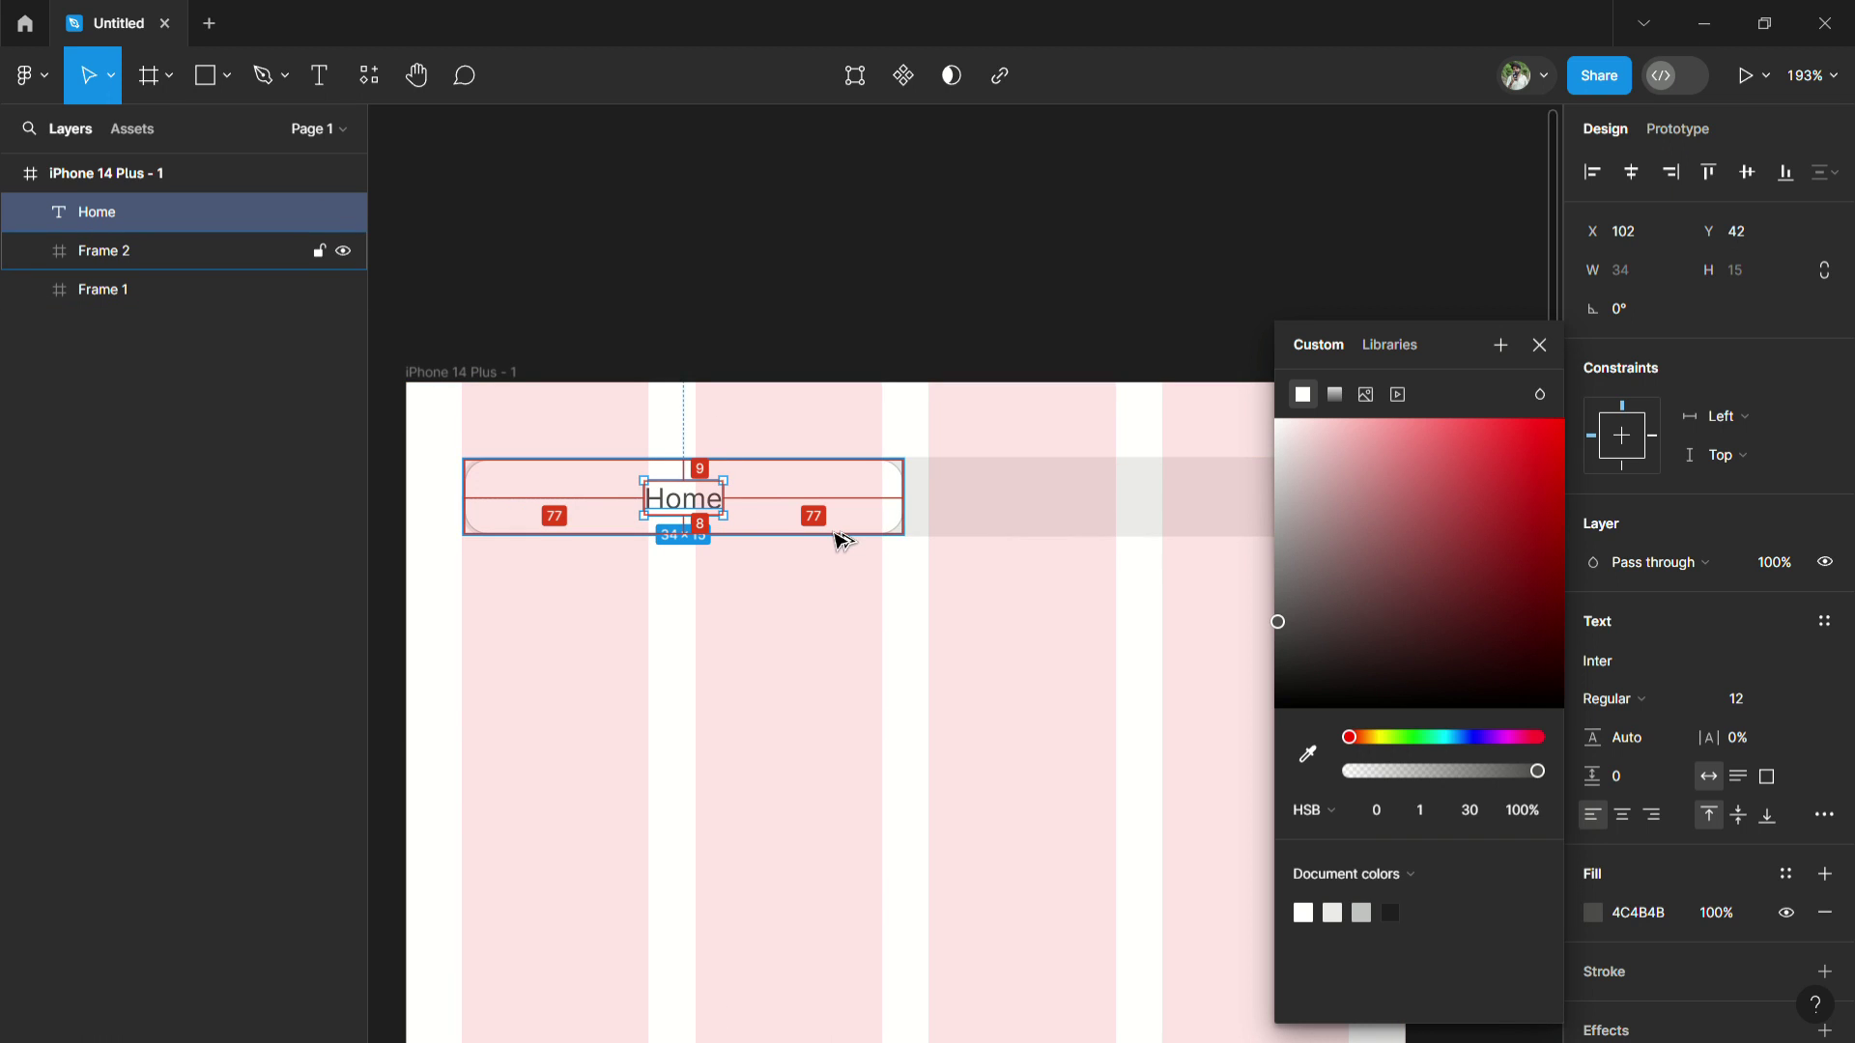
{"action": "mouse_move", "coordinate": [174, 211]}
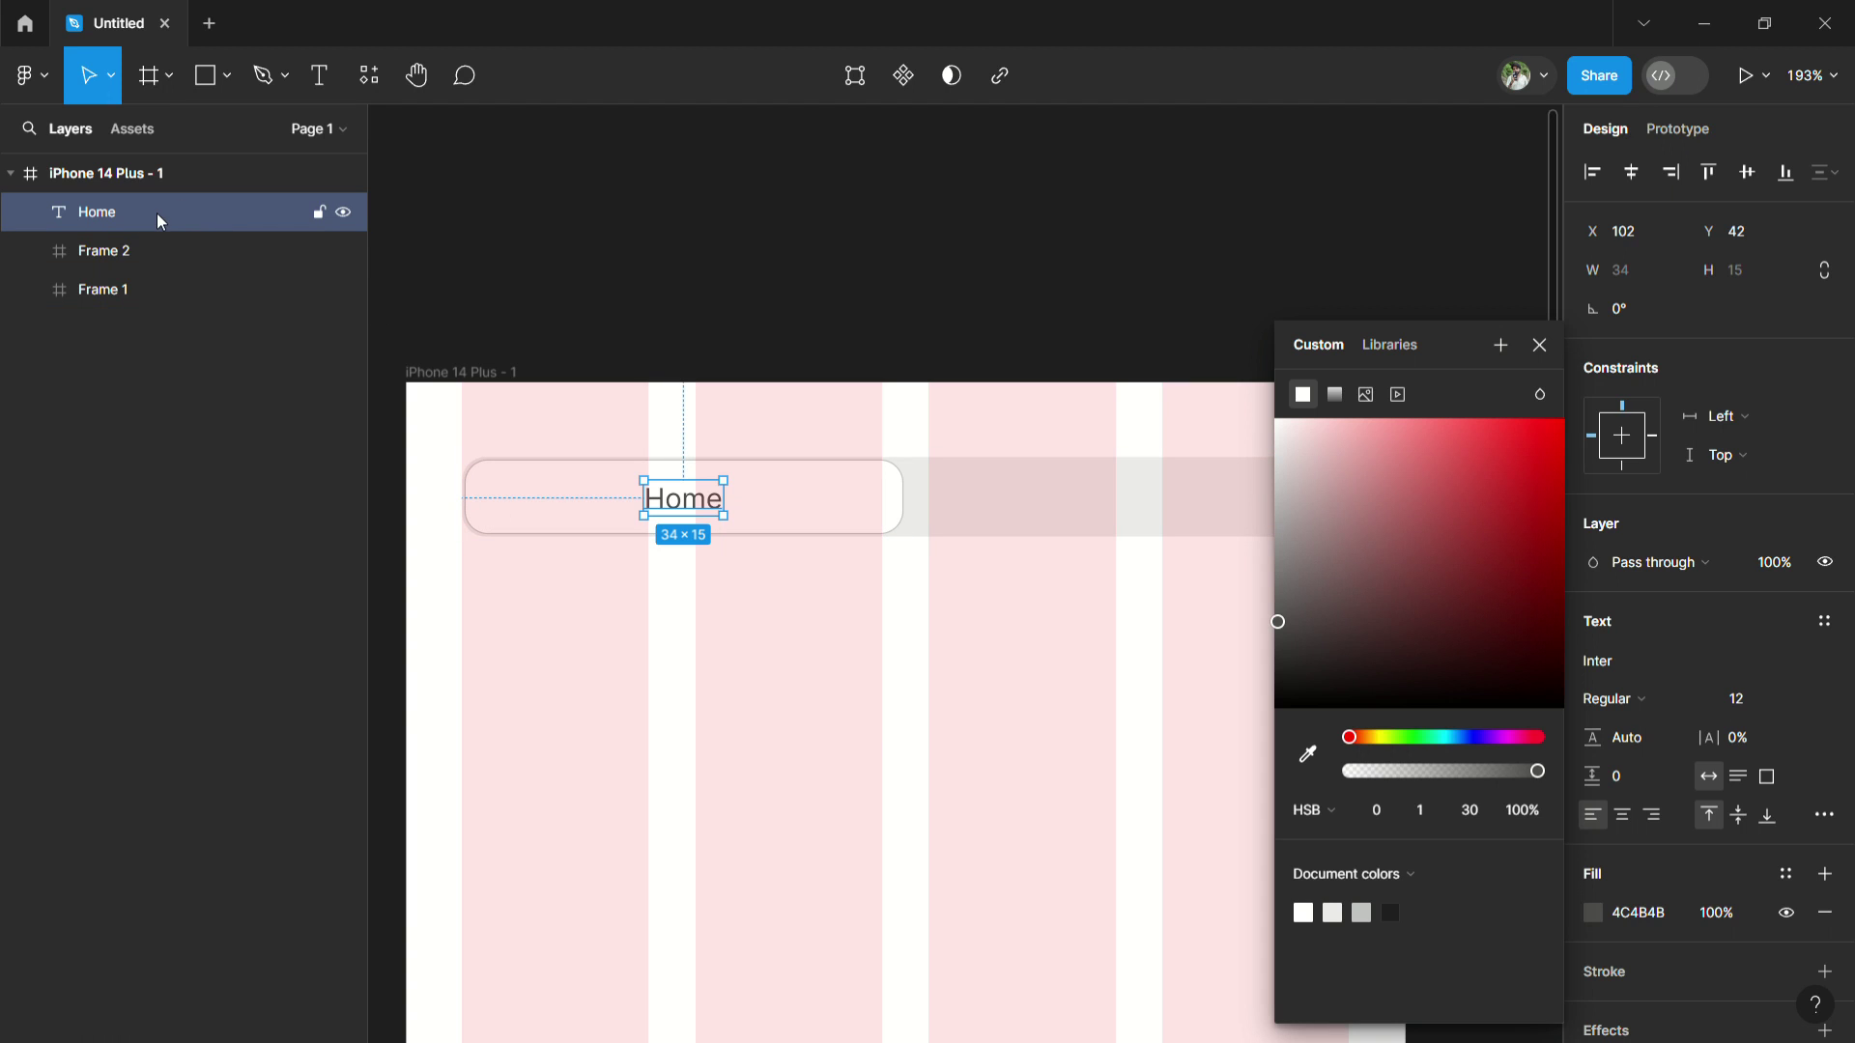
Duplicate the Home label and shift the copy into the toggle's right half.
{"action": "right_click", "coordinate": [687, 504]}
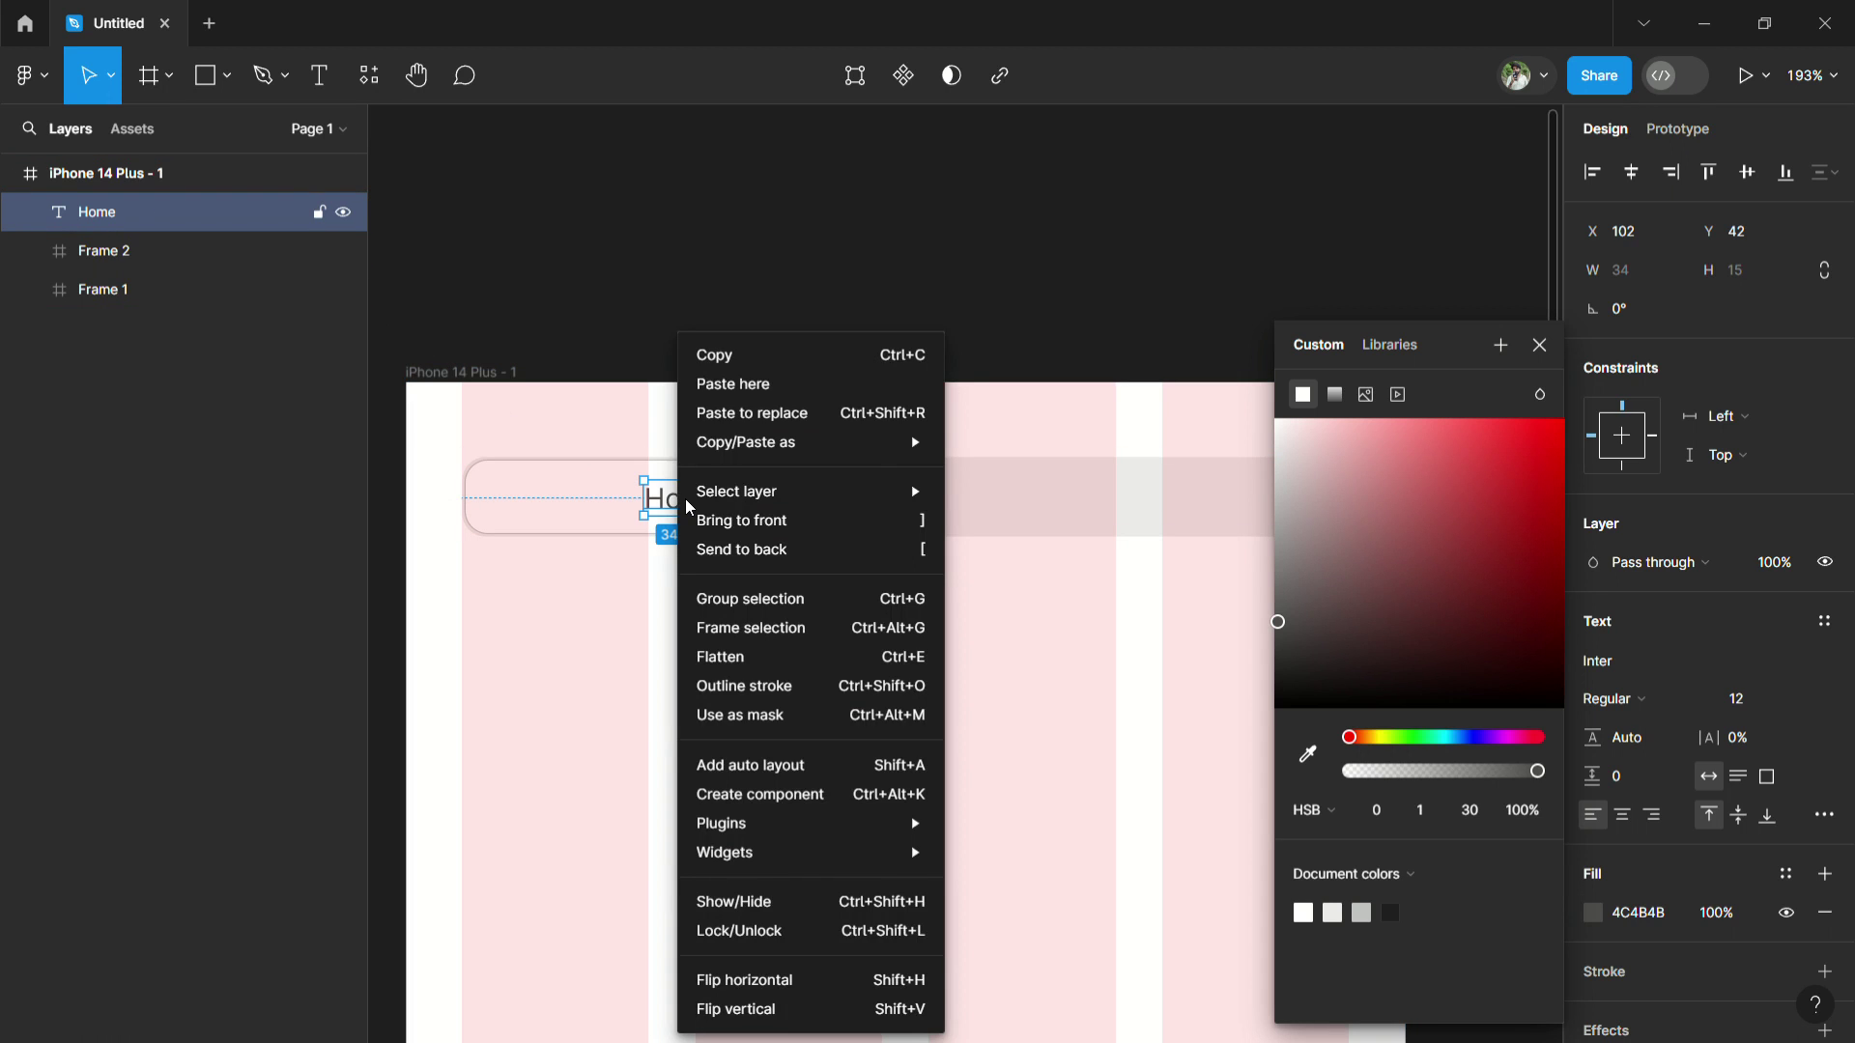
{"action": "left_click", "coordinate": [802, 360]}
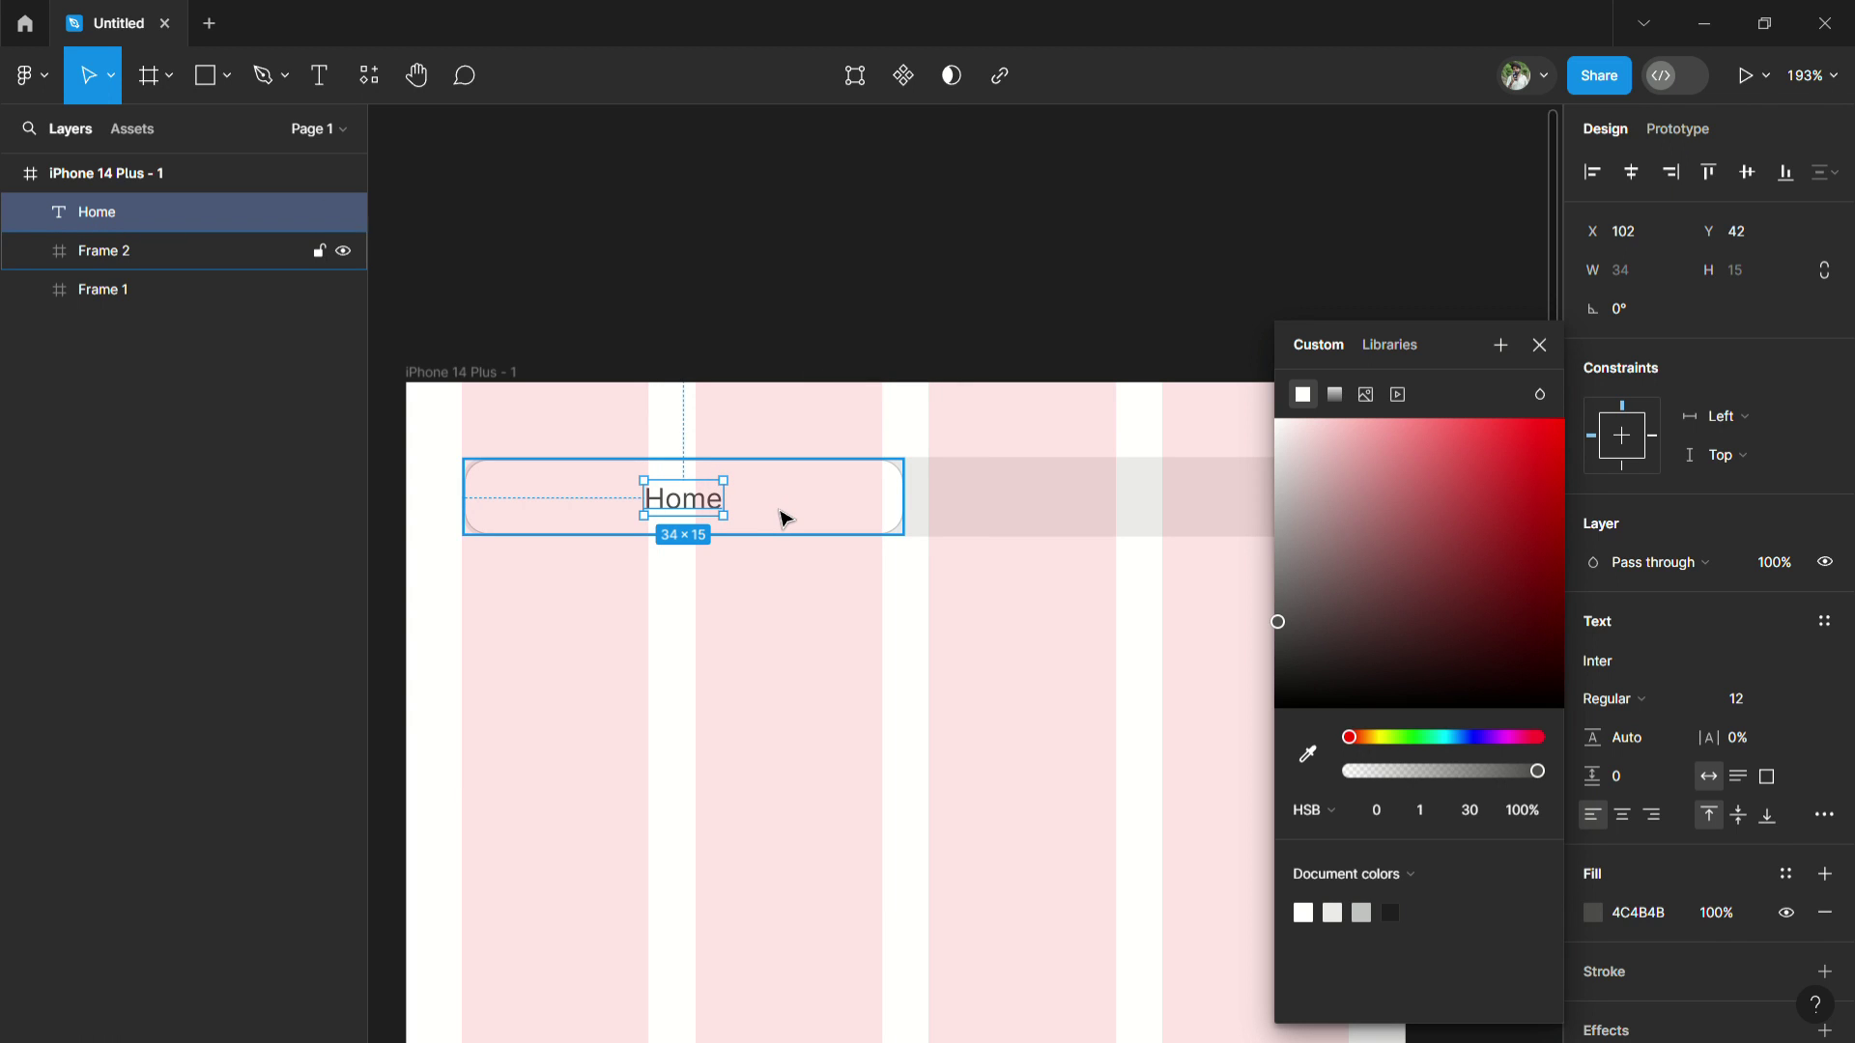
{"action": "right_click", "coordinate": [688, 498]}
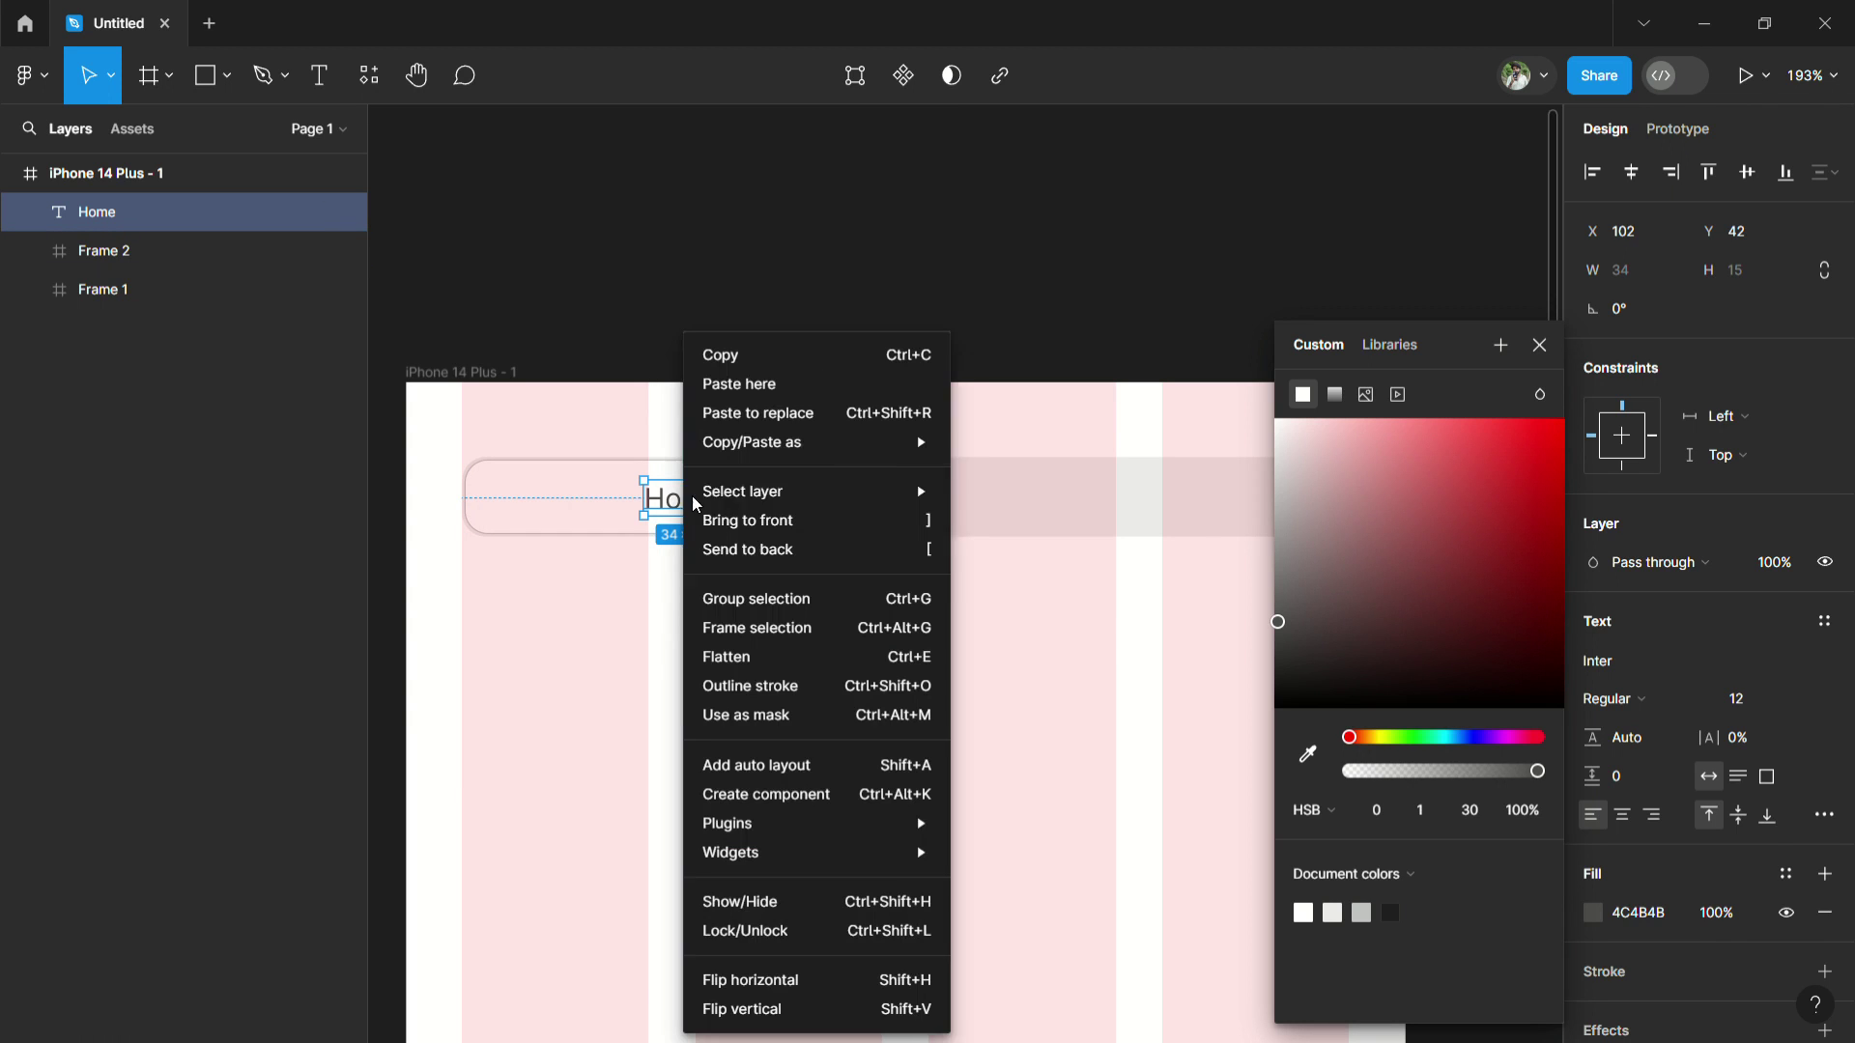
{"action": "left_click", "coordinate": [810, 396]}
{"action": "scroll", "coordinate": [824, 406], "scroll_direction": "right", "scroll_amount": 3}
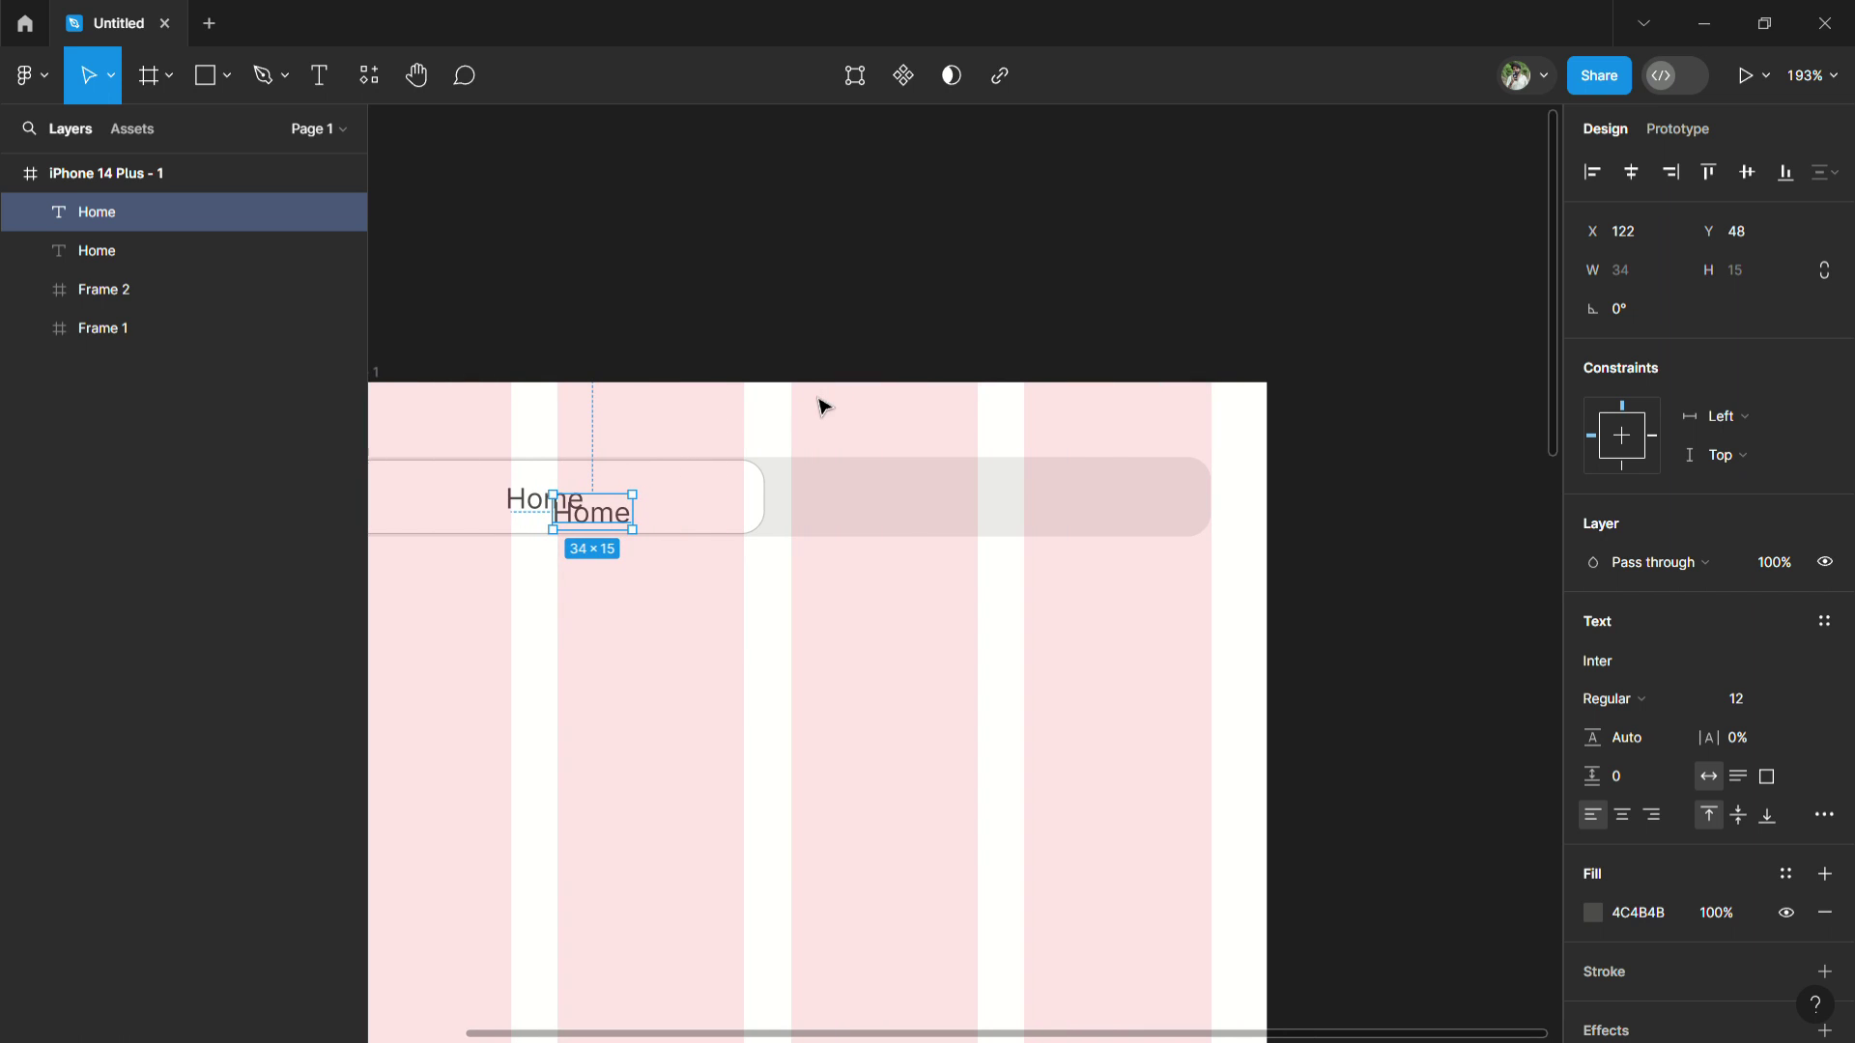
{"action": "key", "text": "Up"}
{"action": "key", "text": "Up"}
{"action": "key", "text": "Up"}
{"action": "key", "text": "Up"}
{"action": "key", "text": "Up"}
{"action": "key", "text": "Up"}
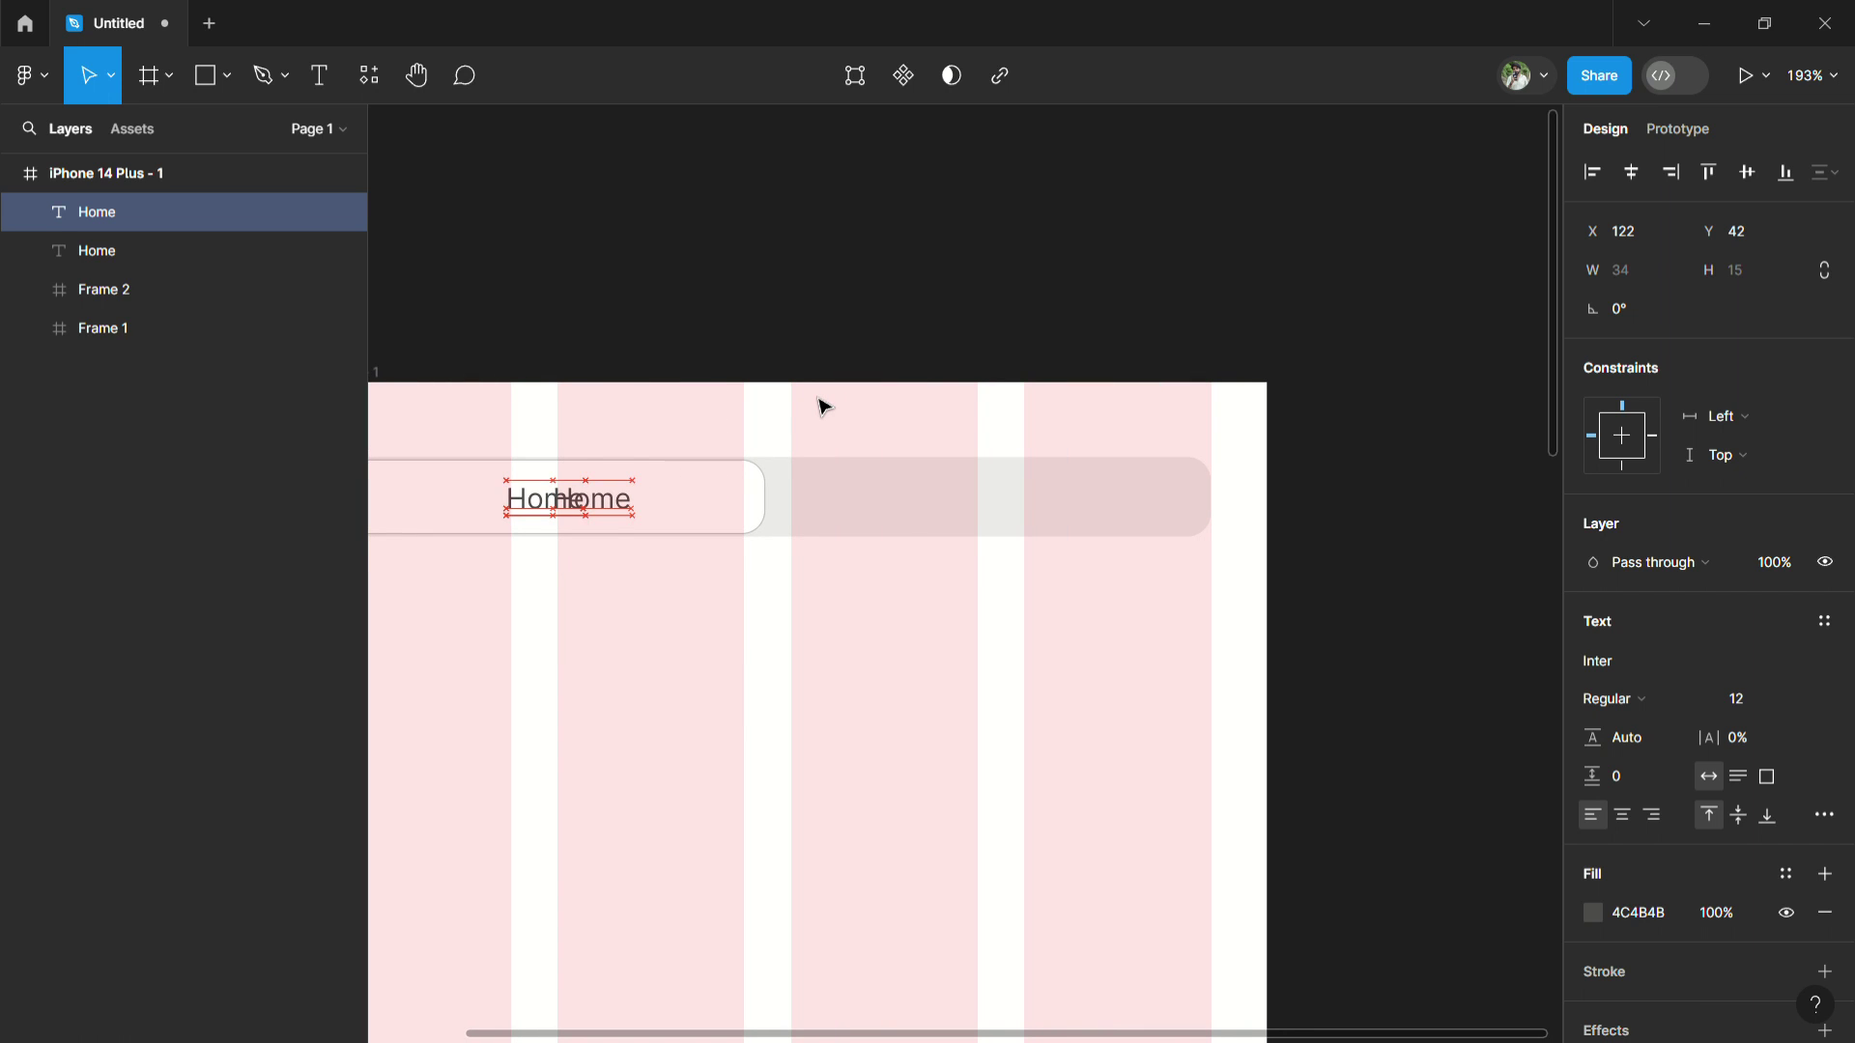
{"action": "key", "text": "shift+Right"}
{"action": "key", "text": "shift+Right"}
{"action": "key", "text": "shift+Right"}
{"action": "key", "text": "shift+Right"}
{"action": "key", "text": "shift+Right"}
{"action": "key", "text": "shift+Right"}
{"action": "key", "text": "shift+Right"}
{"action": "key", "text": "shift+Right"}
{"action": "key", "text": "shift+Right"}
{"action": "key", "text": "shift+Right"}
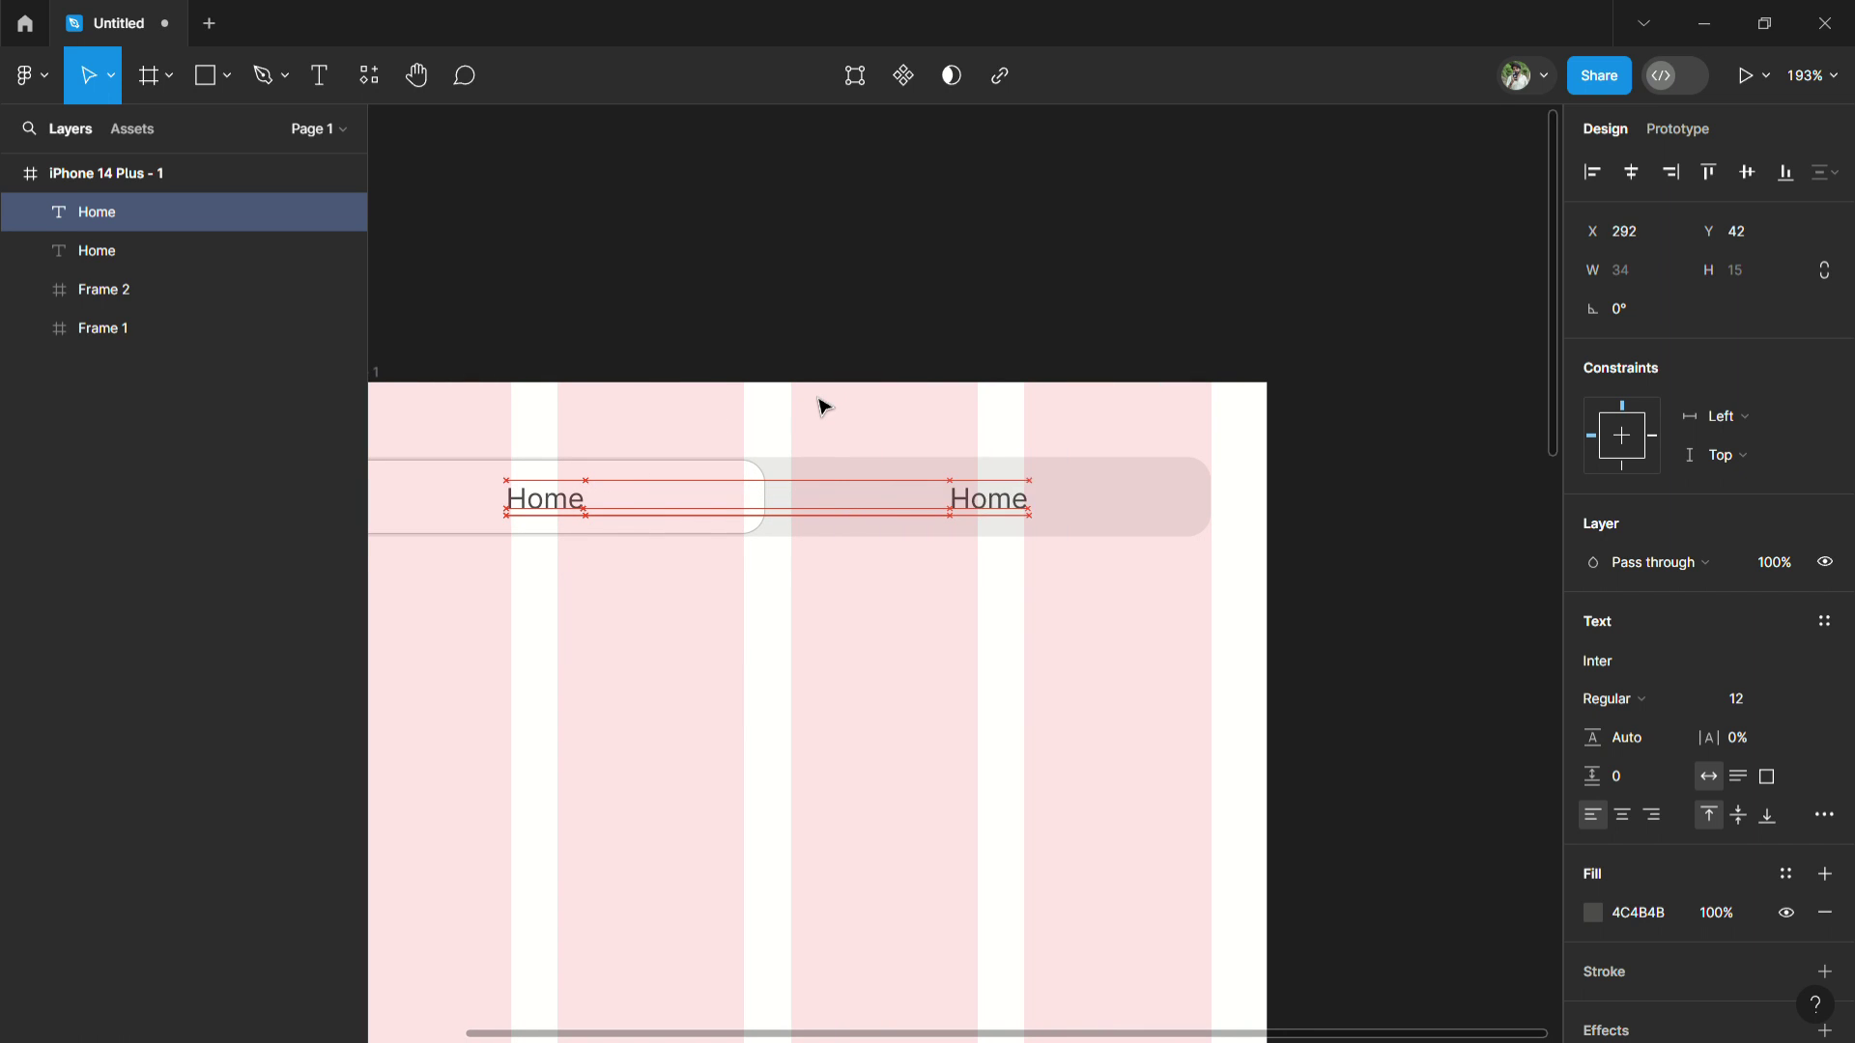
Change the copy's text to 'Message' and give it a lighter A7A7A7 fill.
{"action": "double_click", "coordinate": [997, 510]}
{"action": "type", "text": "Me"}
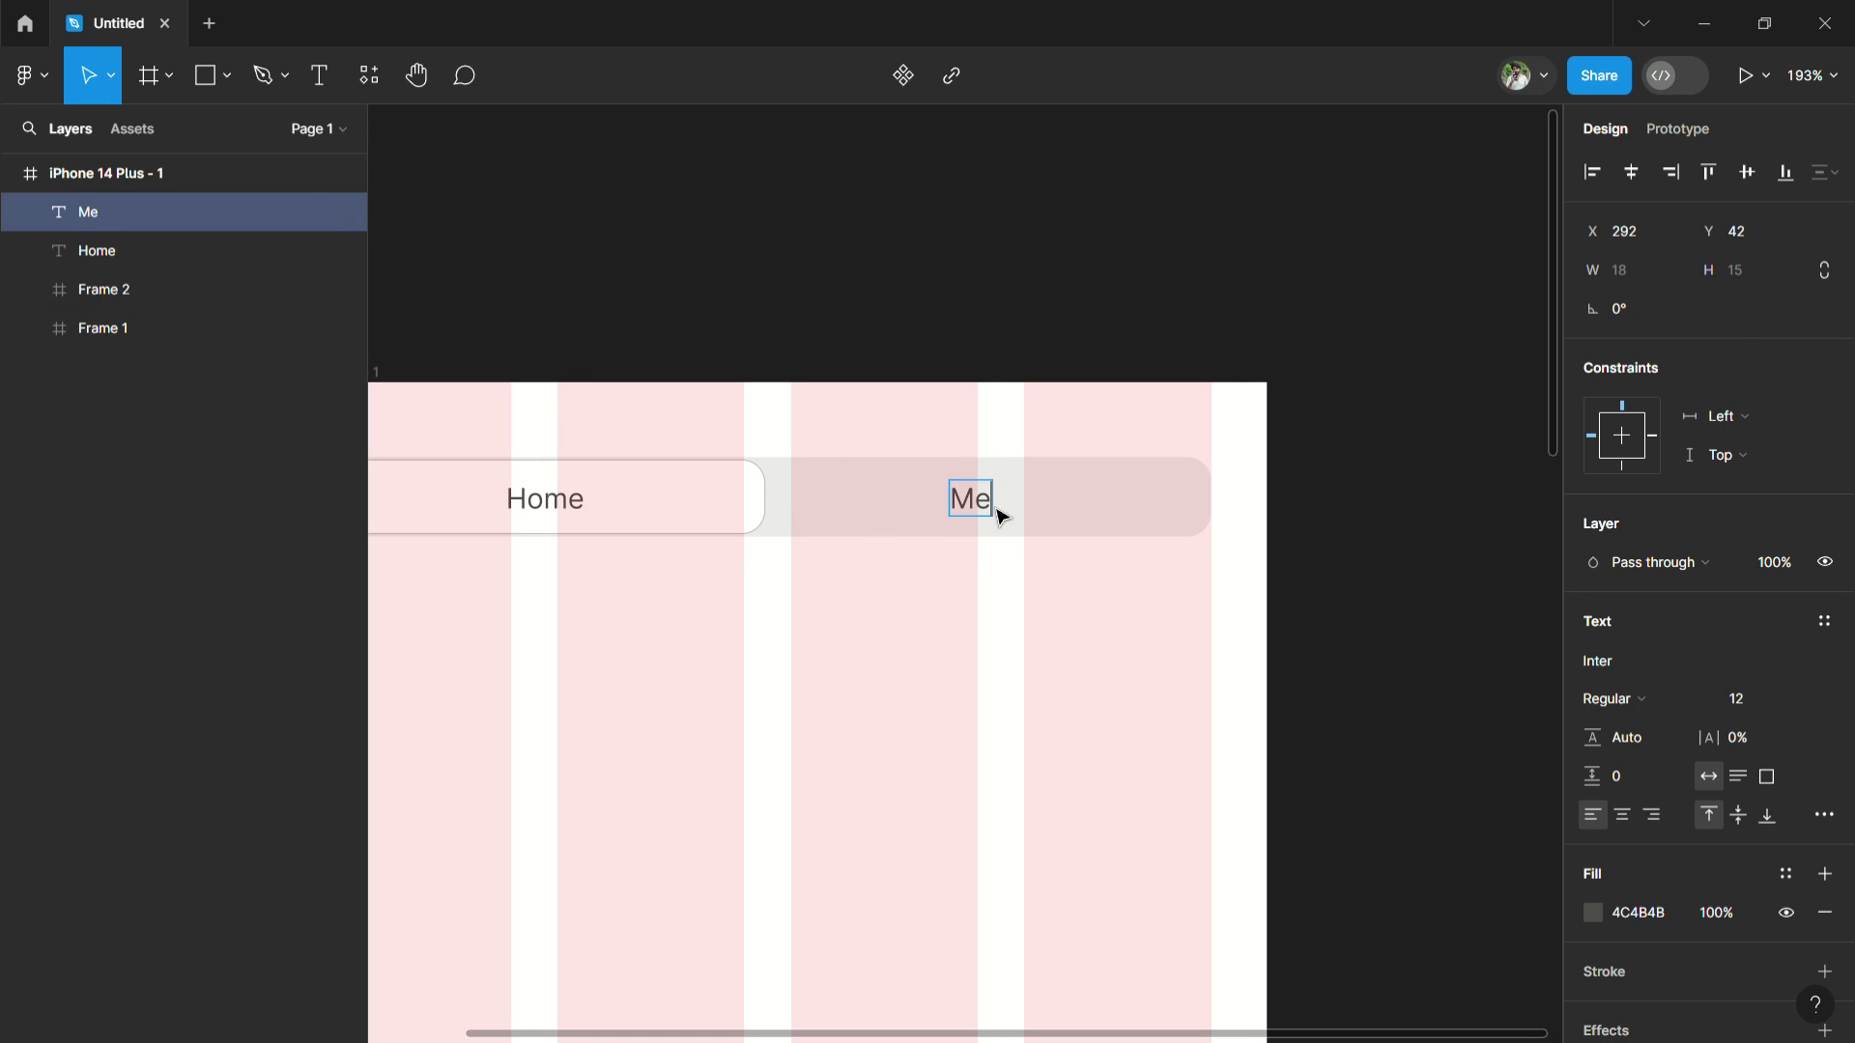
{"action": "type", "text": "ssage"}
{"action": "key", "text": "Escape"}
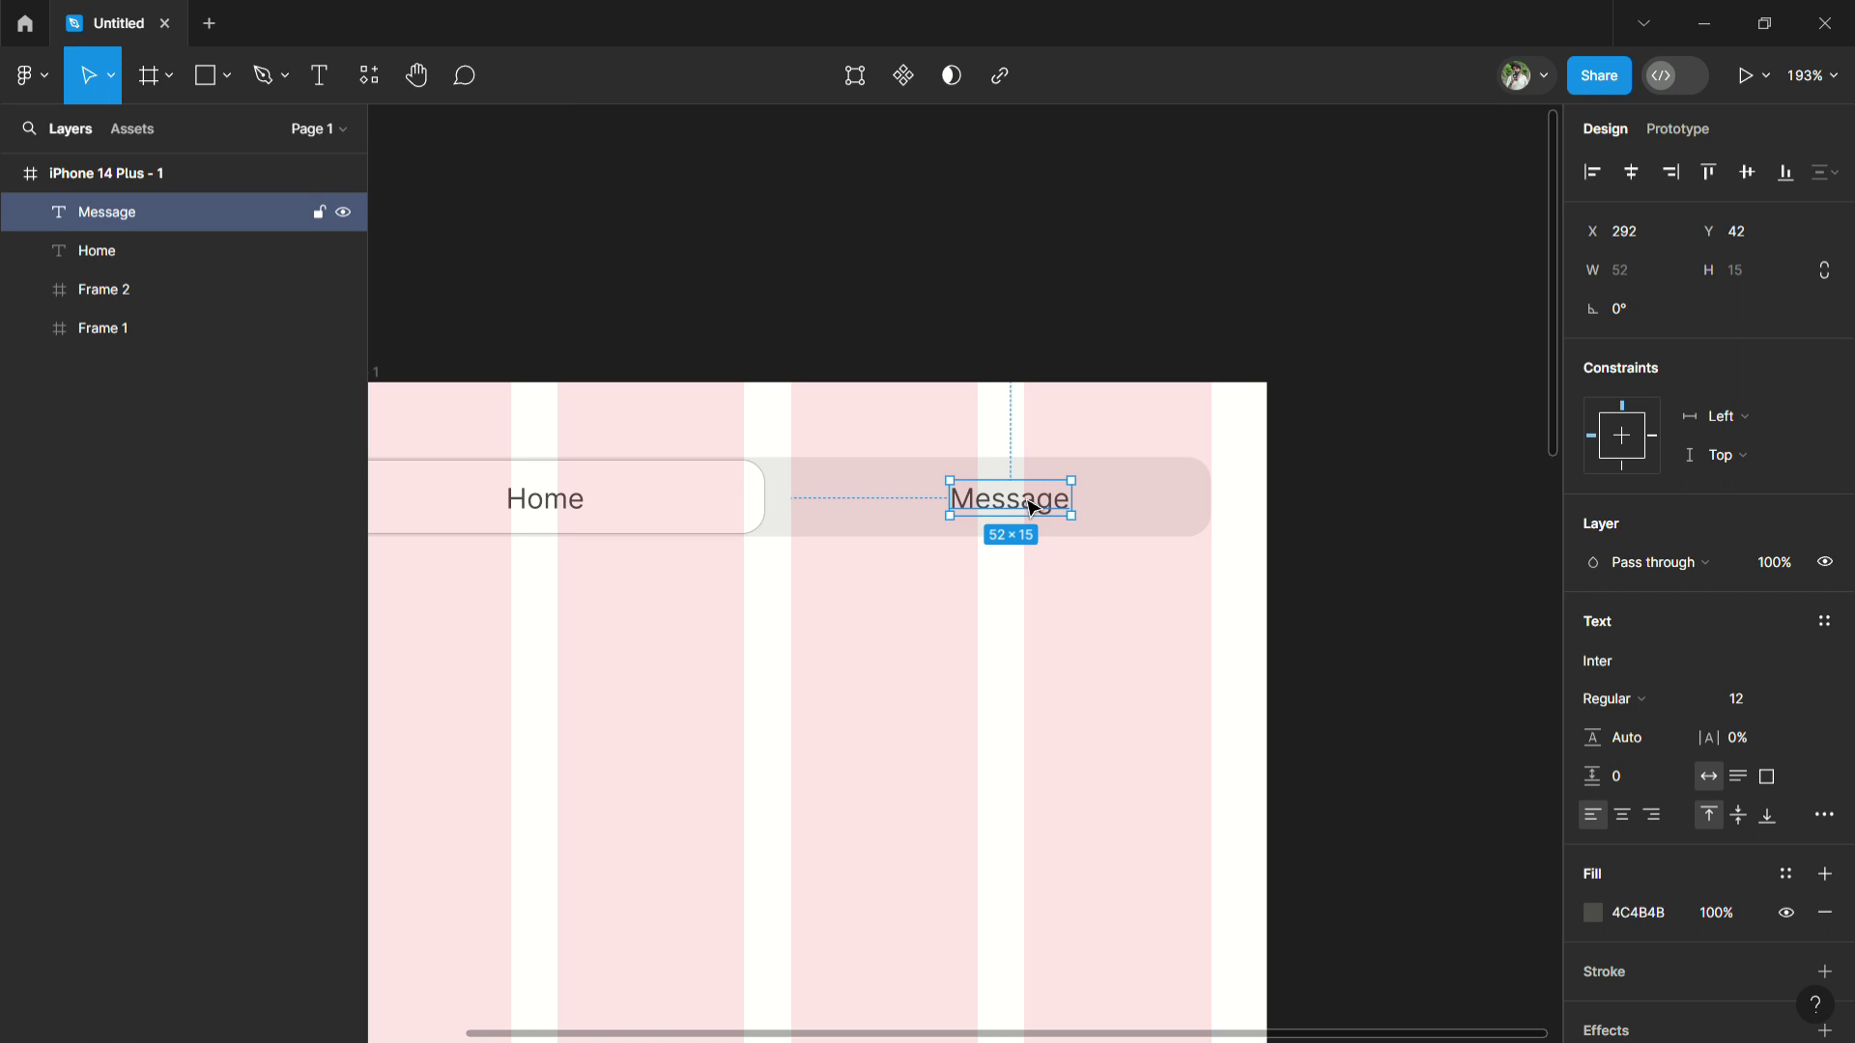
{"action": "left_click_drag", "start_coordinate": [1032, 506], "coordinate": [1025, 507]}
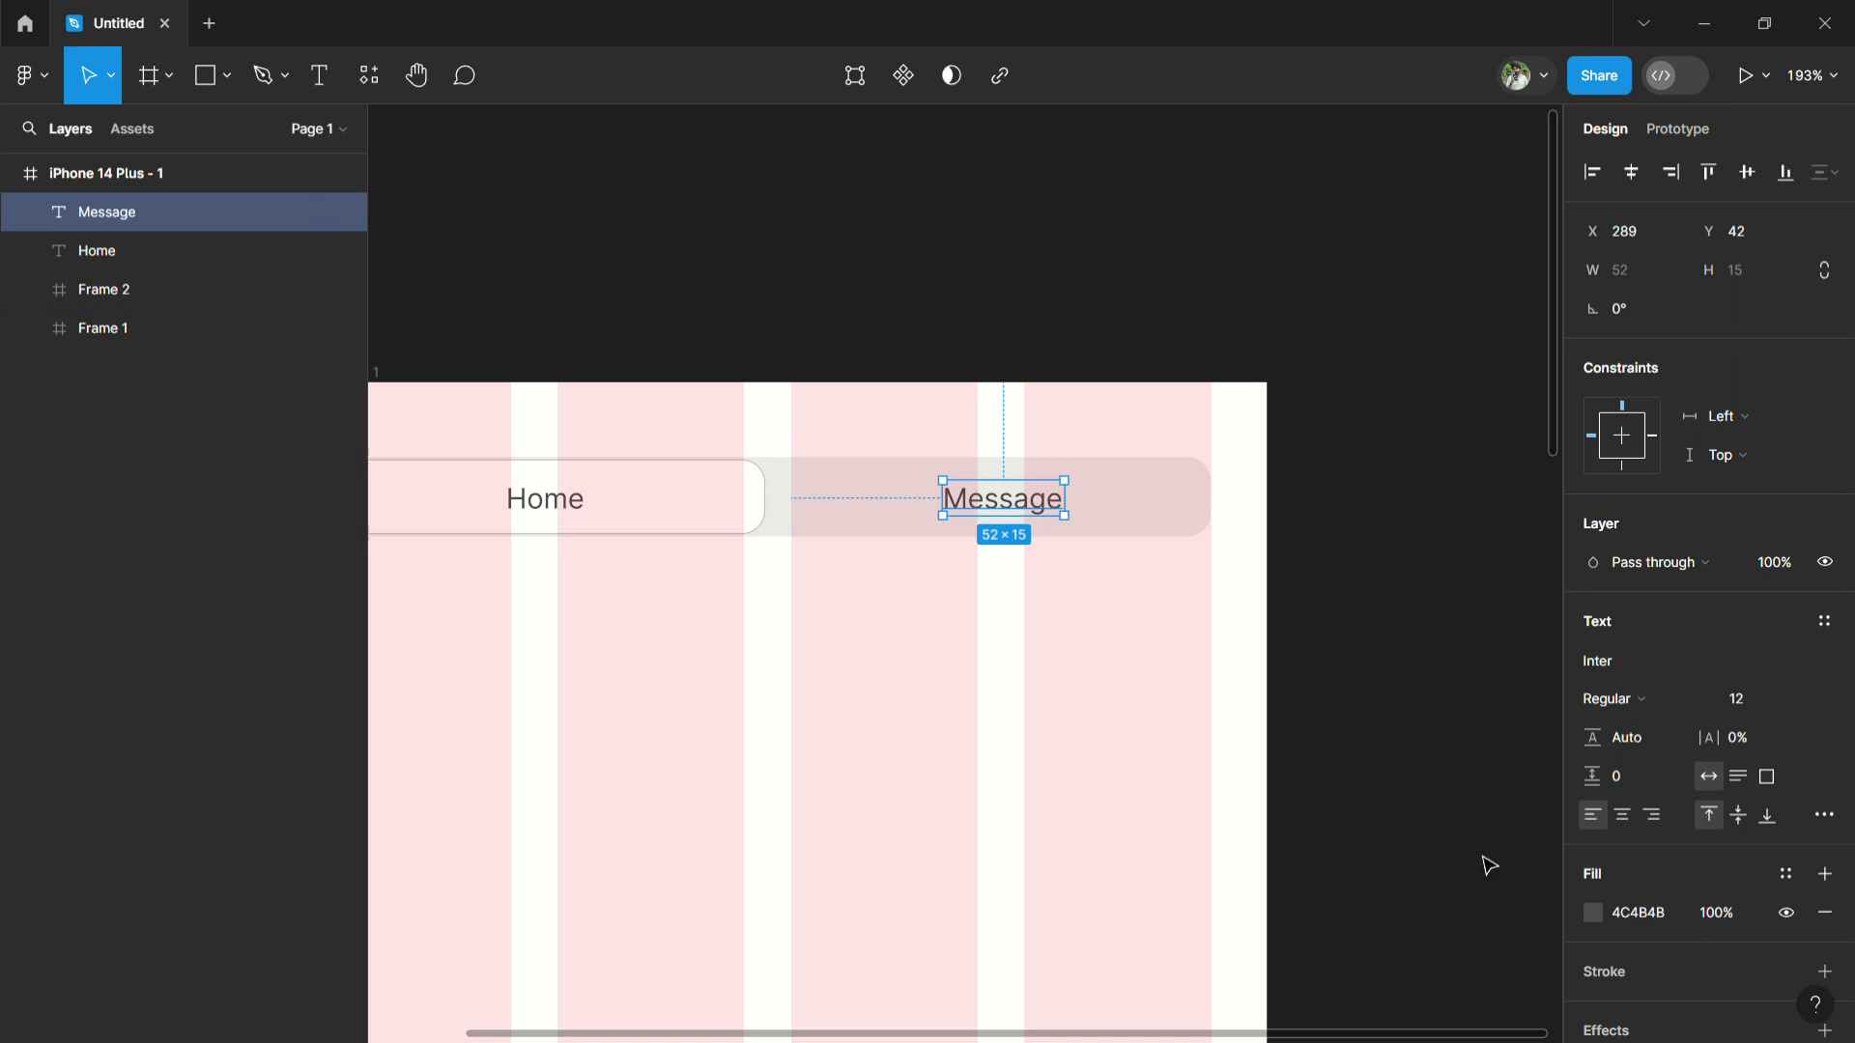
{"action": "left_click", "coordinate": [1595, 915]}
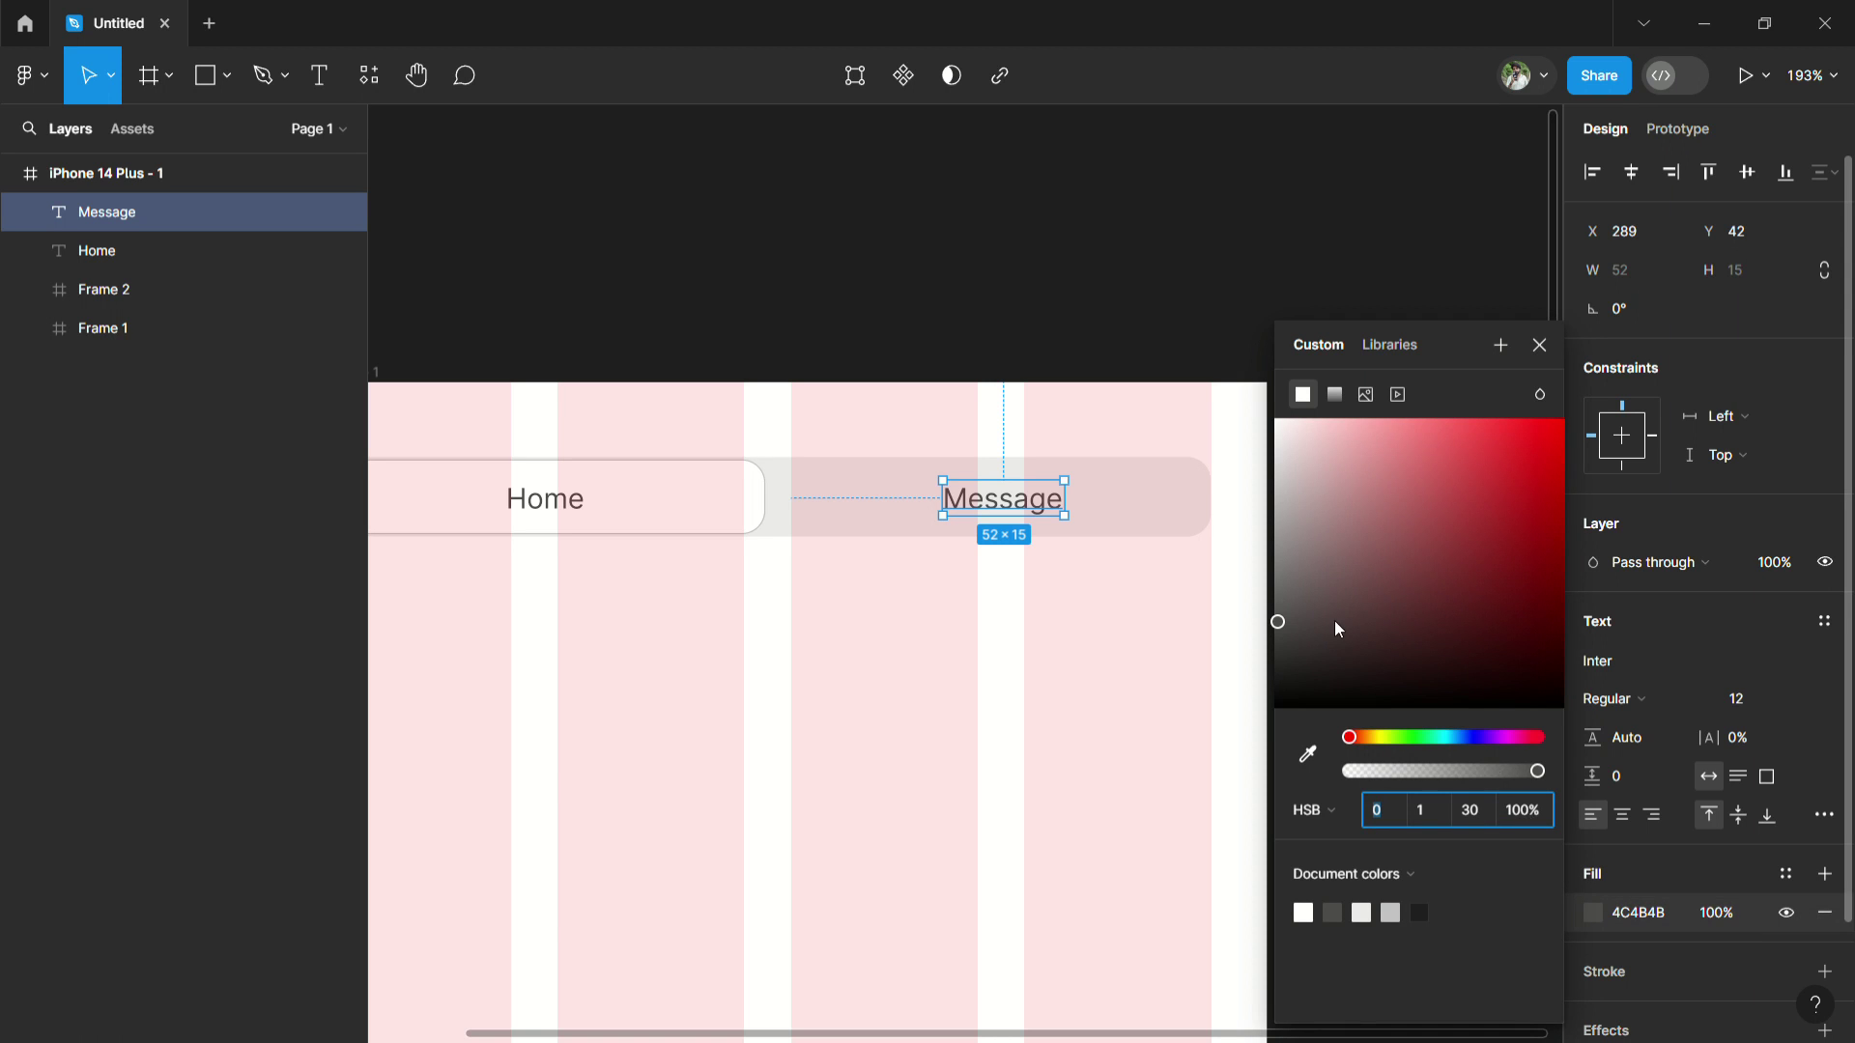
{"action": "left_click_drag", "start_coordinate": [1281, 626], "coordinate": [1267, 527]}
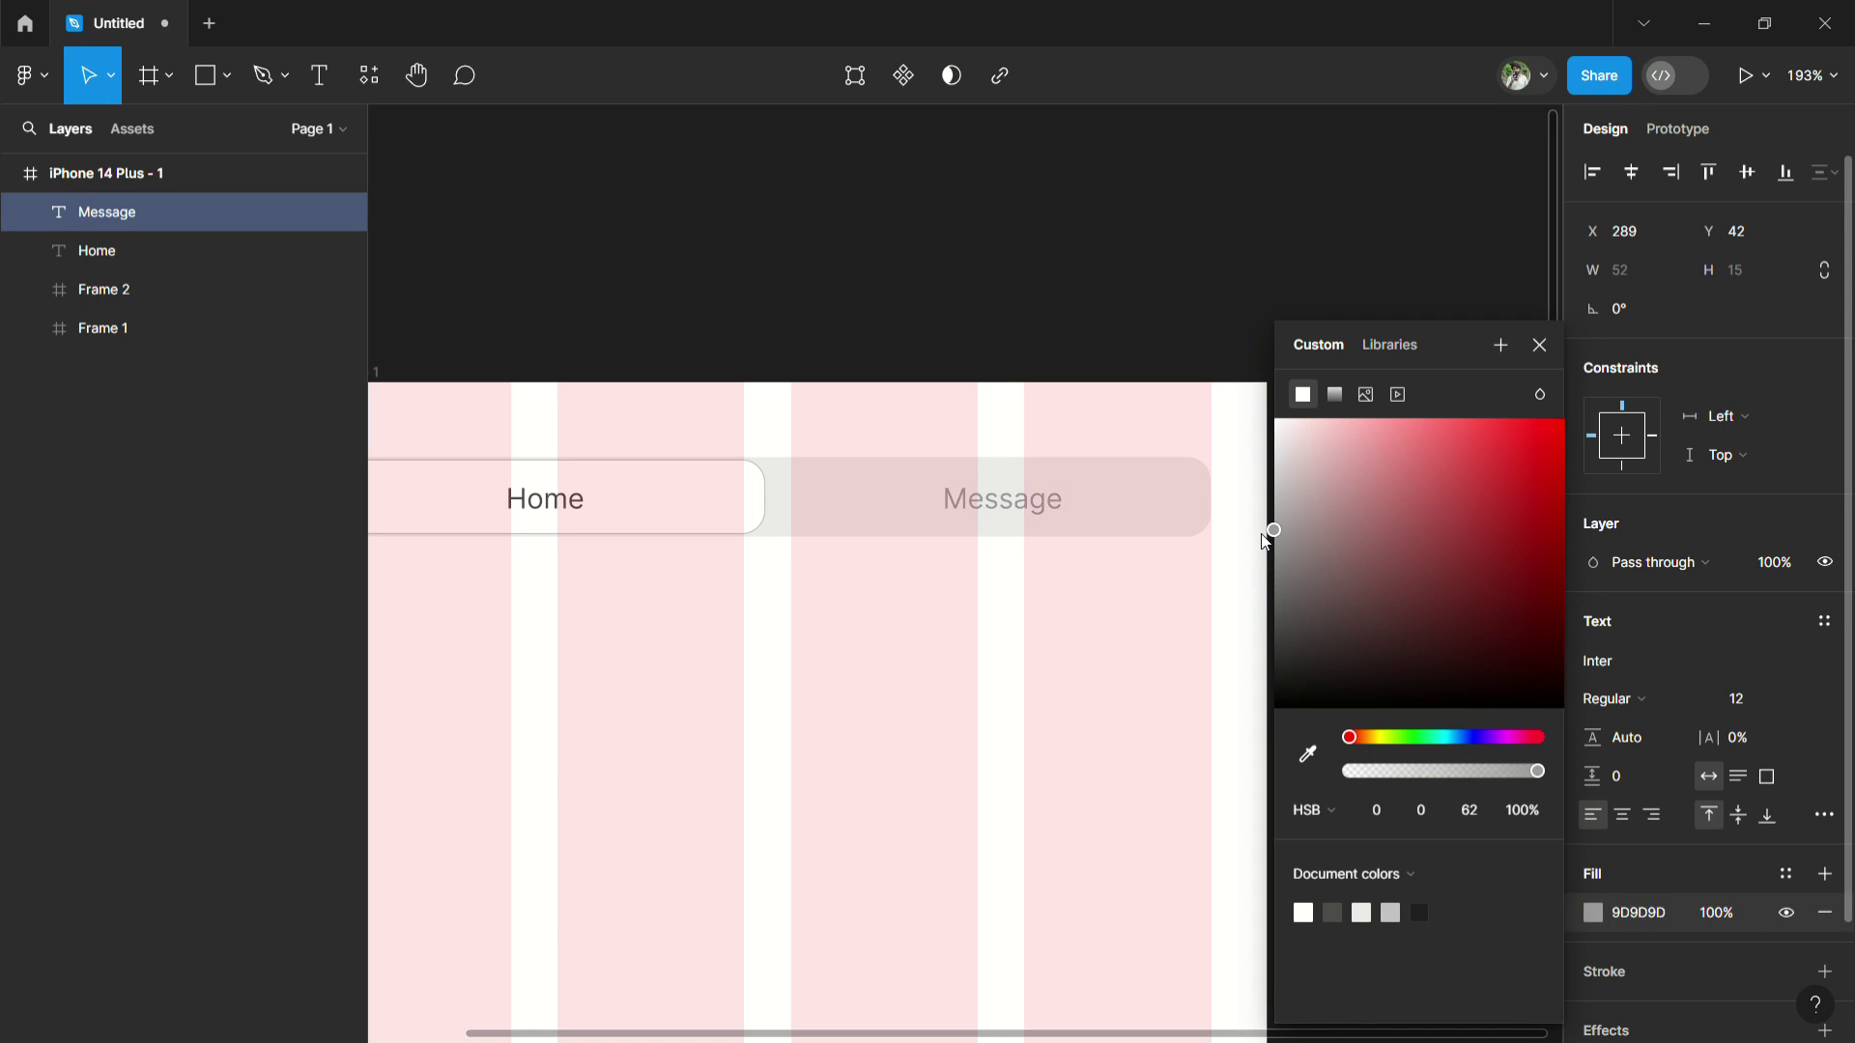
{"action": "scroll", "coordinate": [964, 332], "scroll_direction": "left", "scroll_amount": 1}
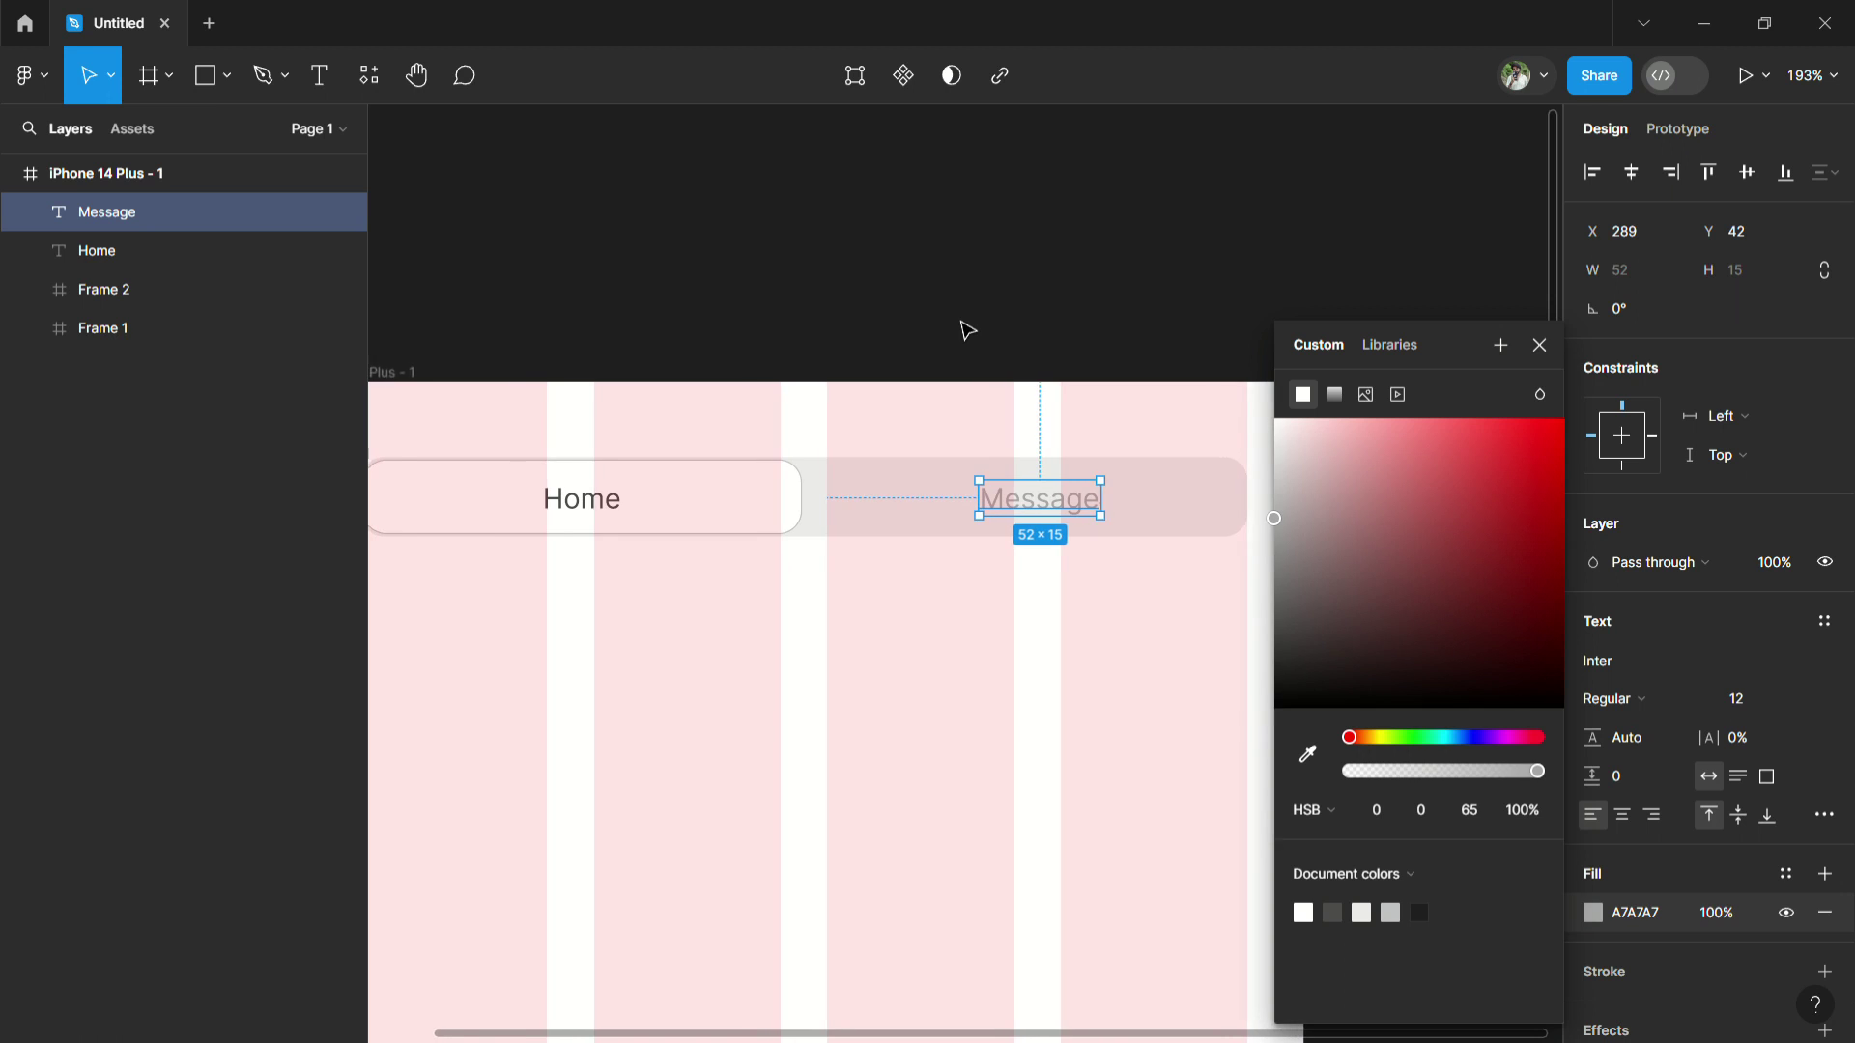
{"action": "scroll", "coordinate": [965, 332], "scroll_direction": "down", "scroll_amount": 2}
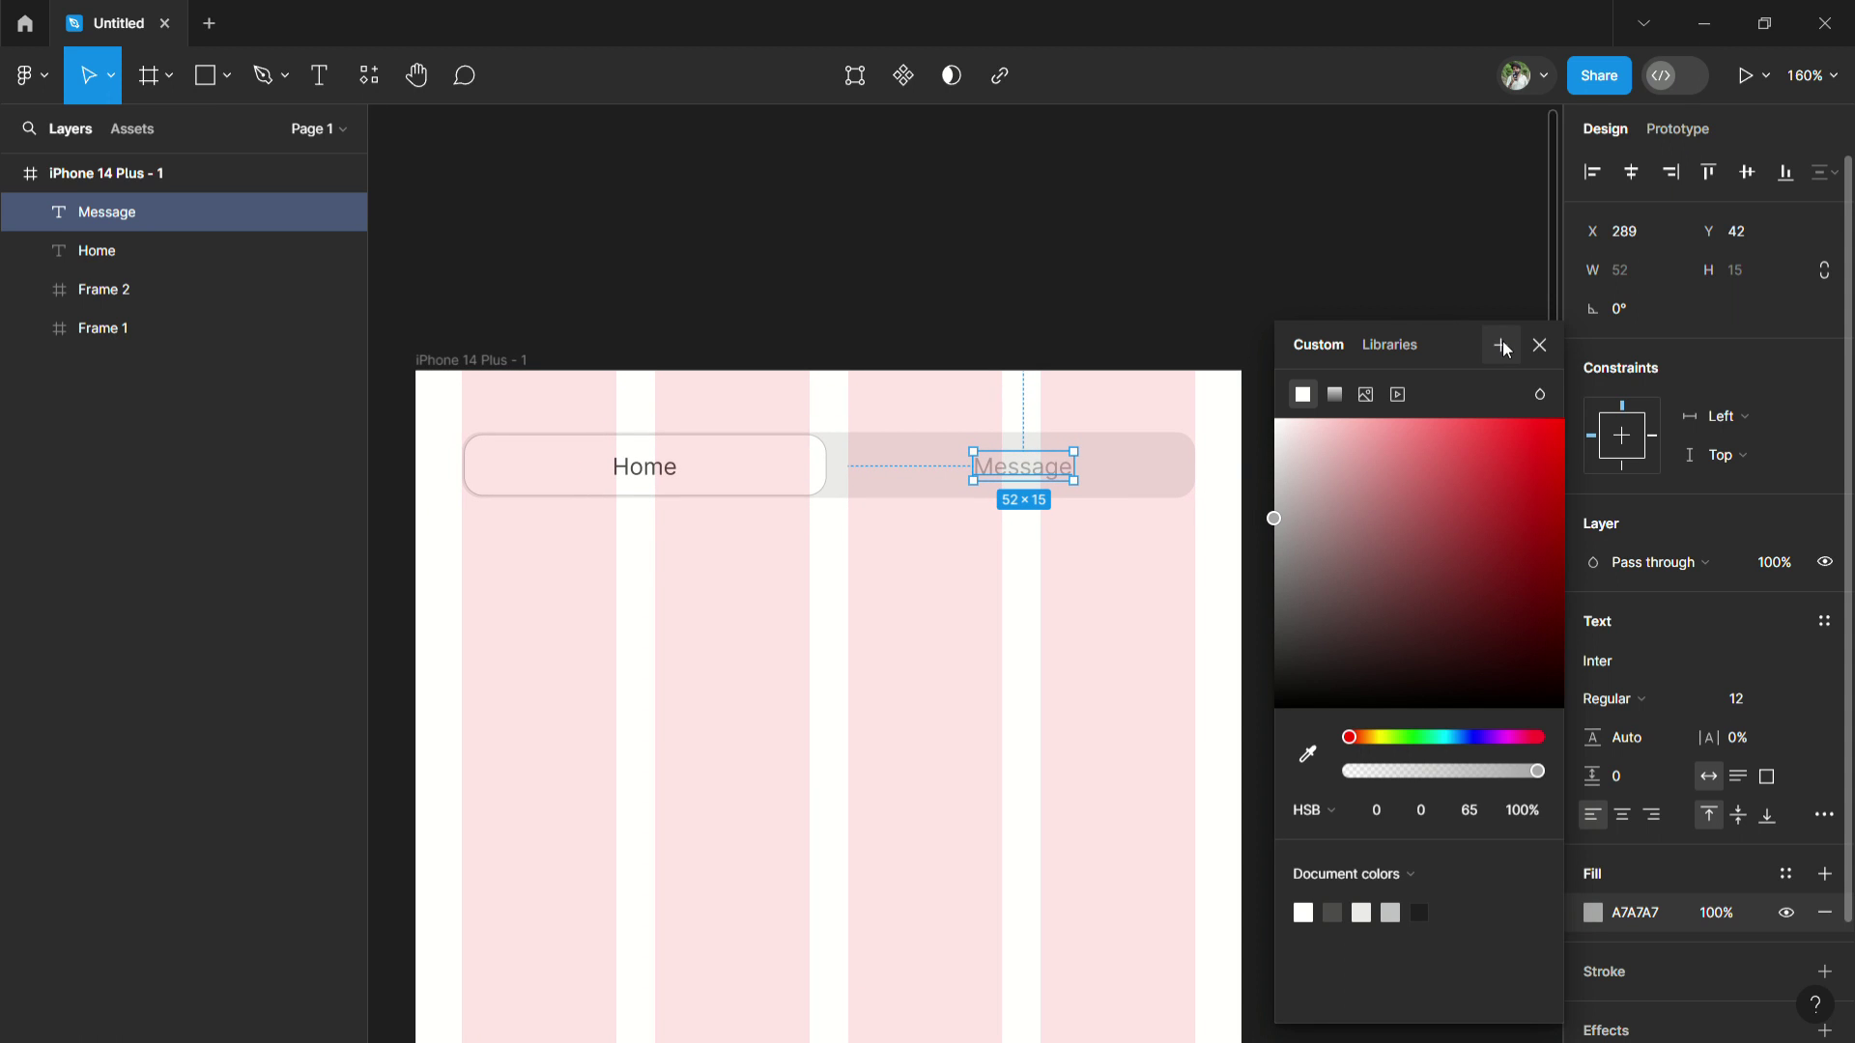
{"action": "left_click", "coordinate": [1541, 345]}
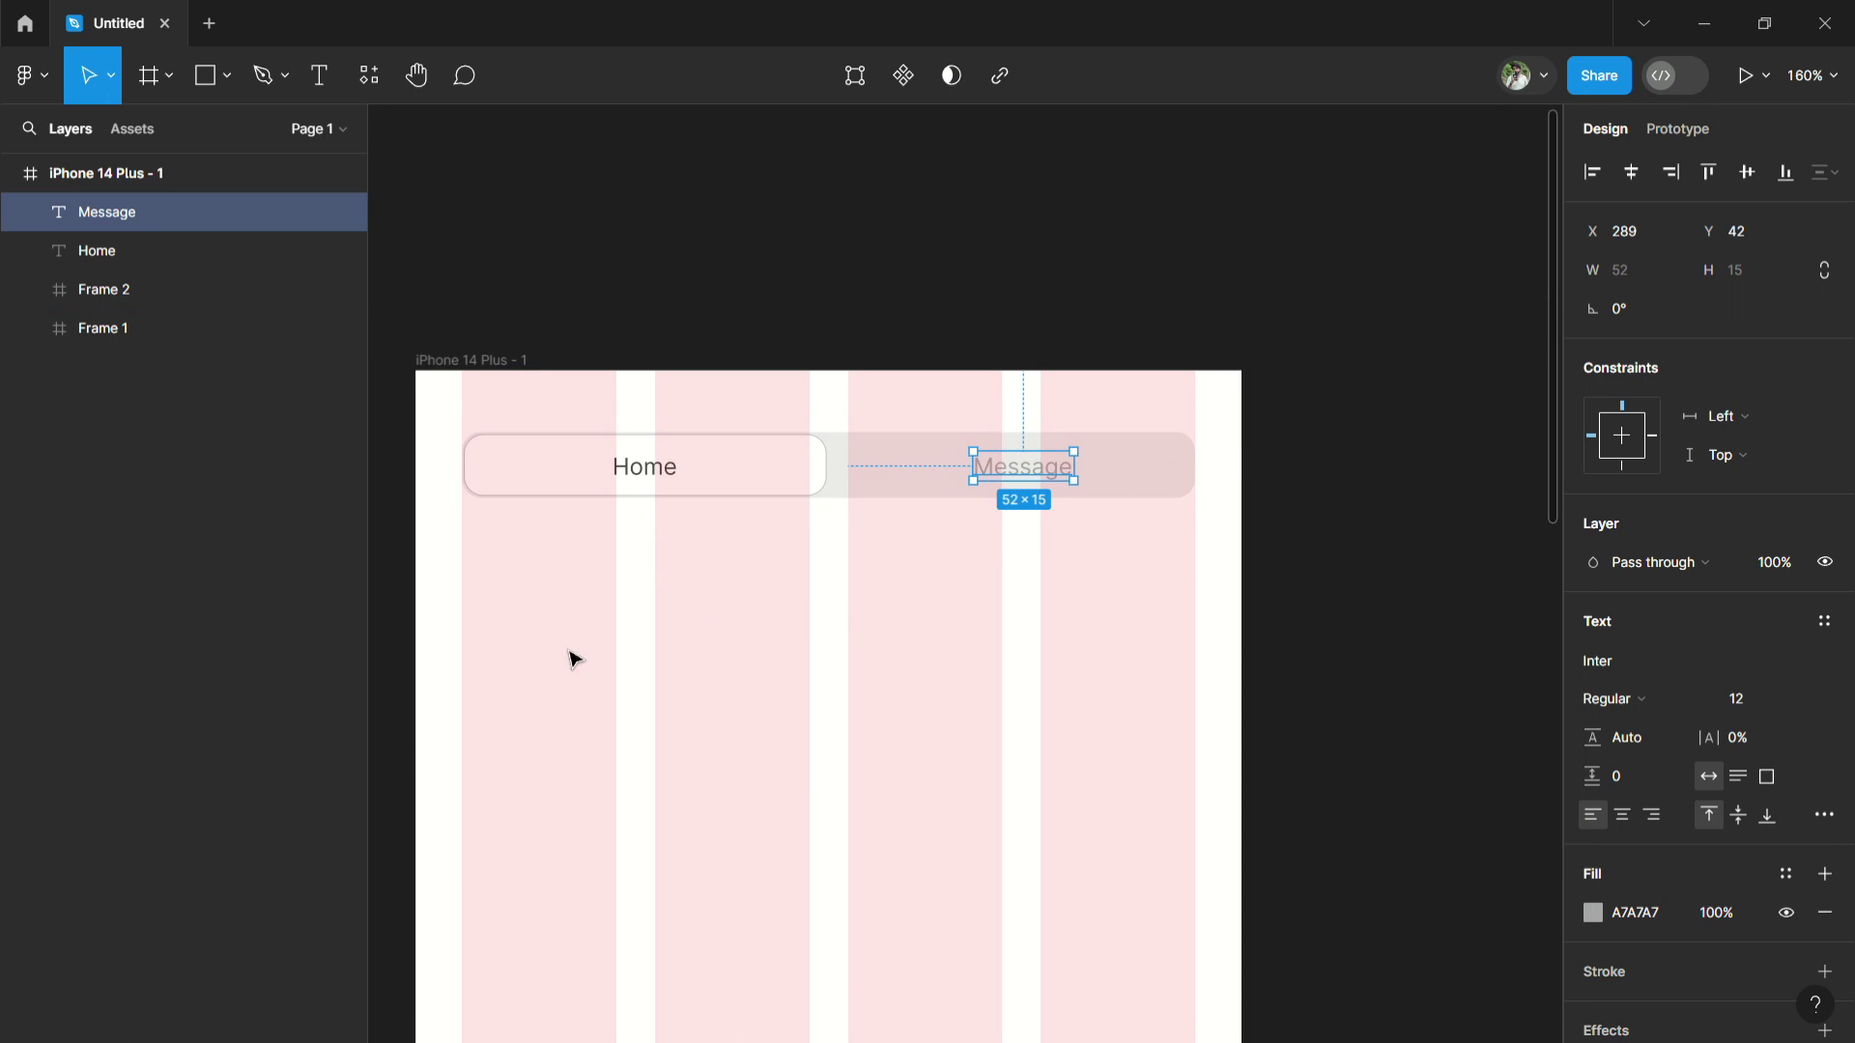
Move the Home/Message toggle above the iPhone frame and wrap it in a 380×34 Frame 3.
{"action": "left_click_drag", "start_coordinate": [503, 653], "coordinate": [1131, 419]}
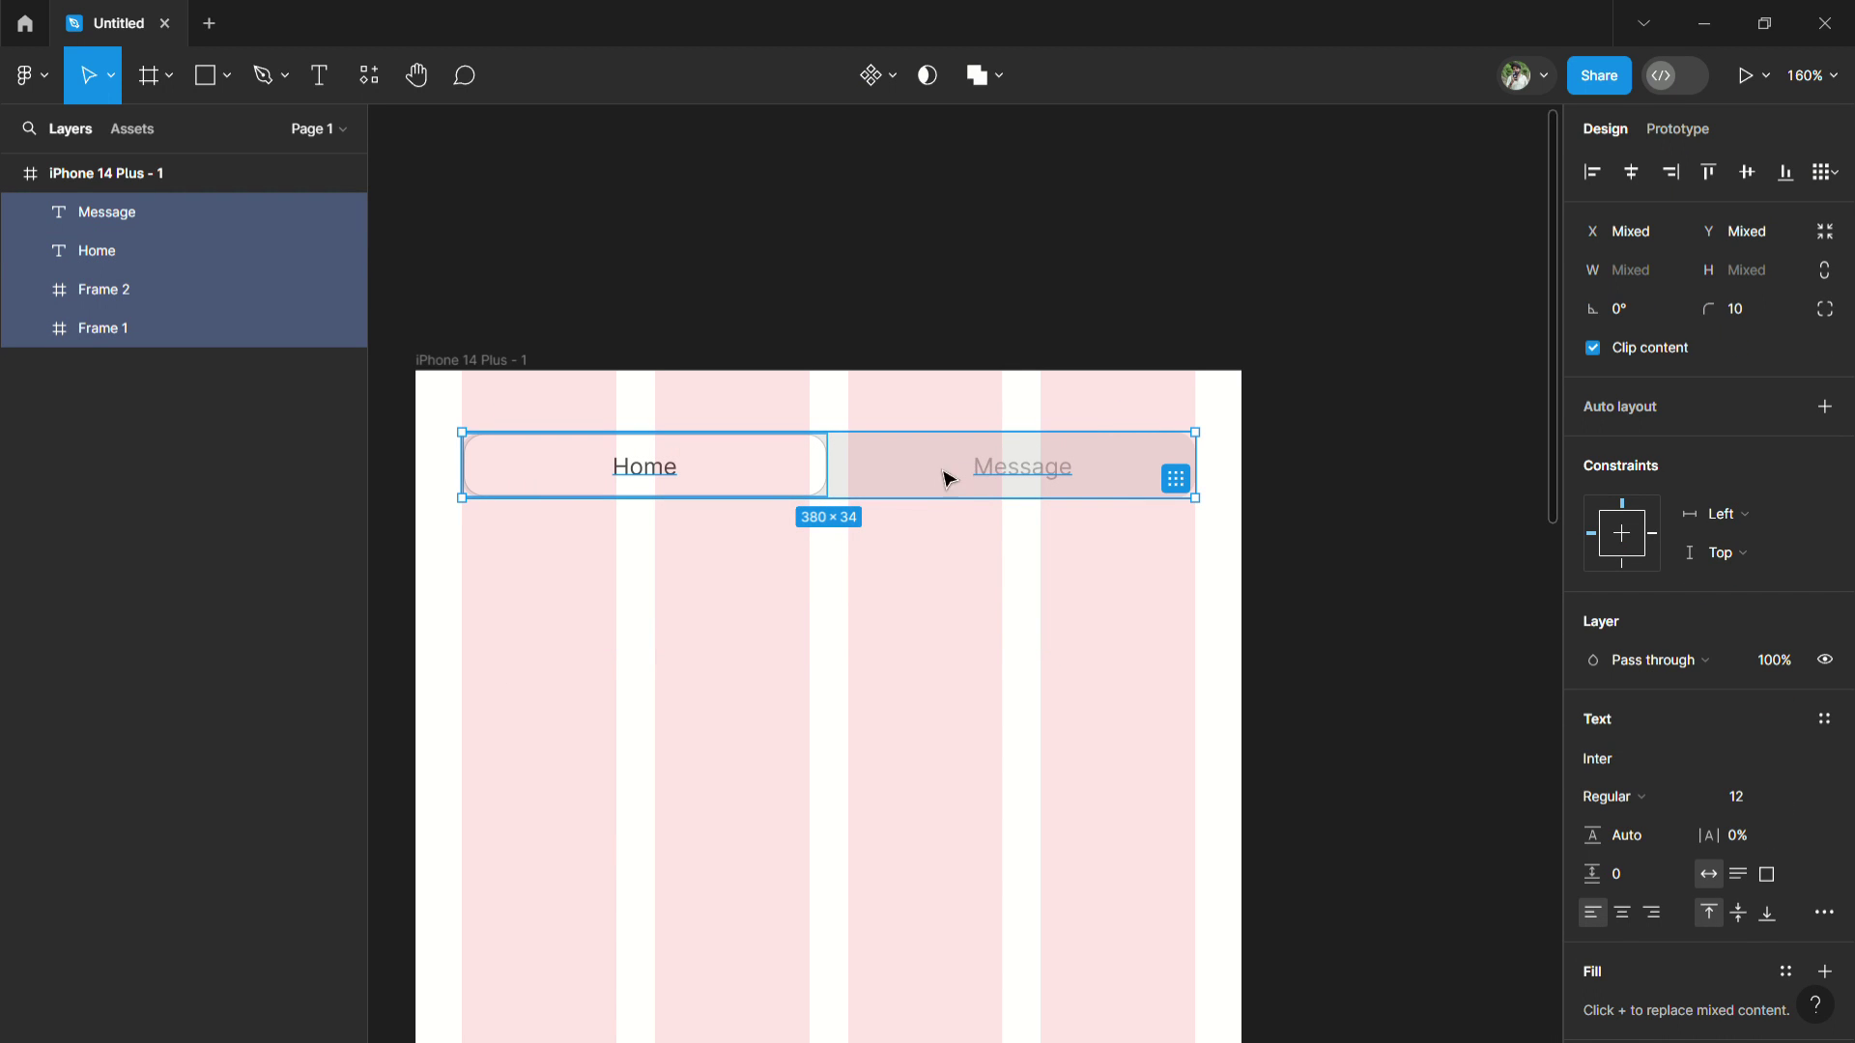
{"action": "left_click_drag", "start_coordinate": [911, 489], "coordinate": [906, 196]}
{"action": "scroll", "coordinate": [906, 198], "scroll_direction": "up", "scroll_amount": 5}
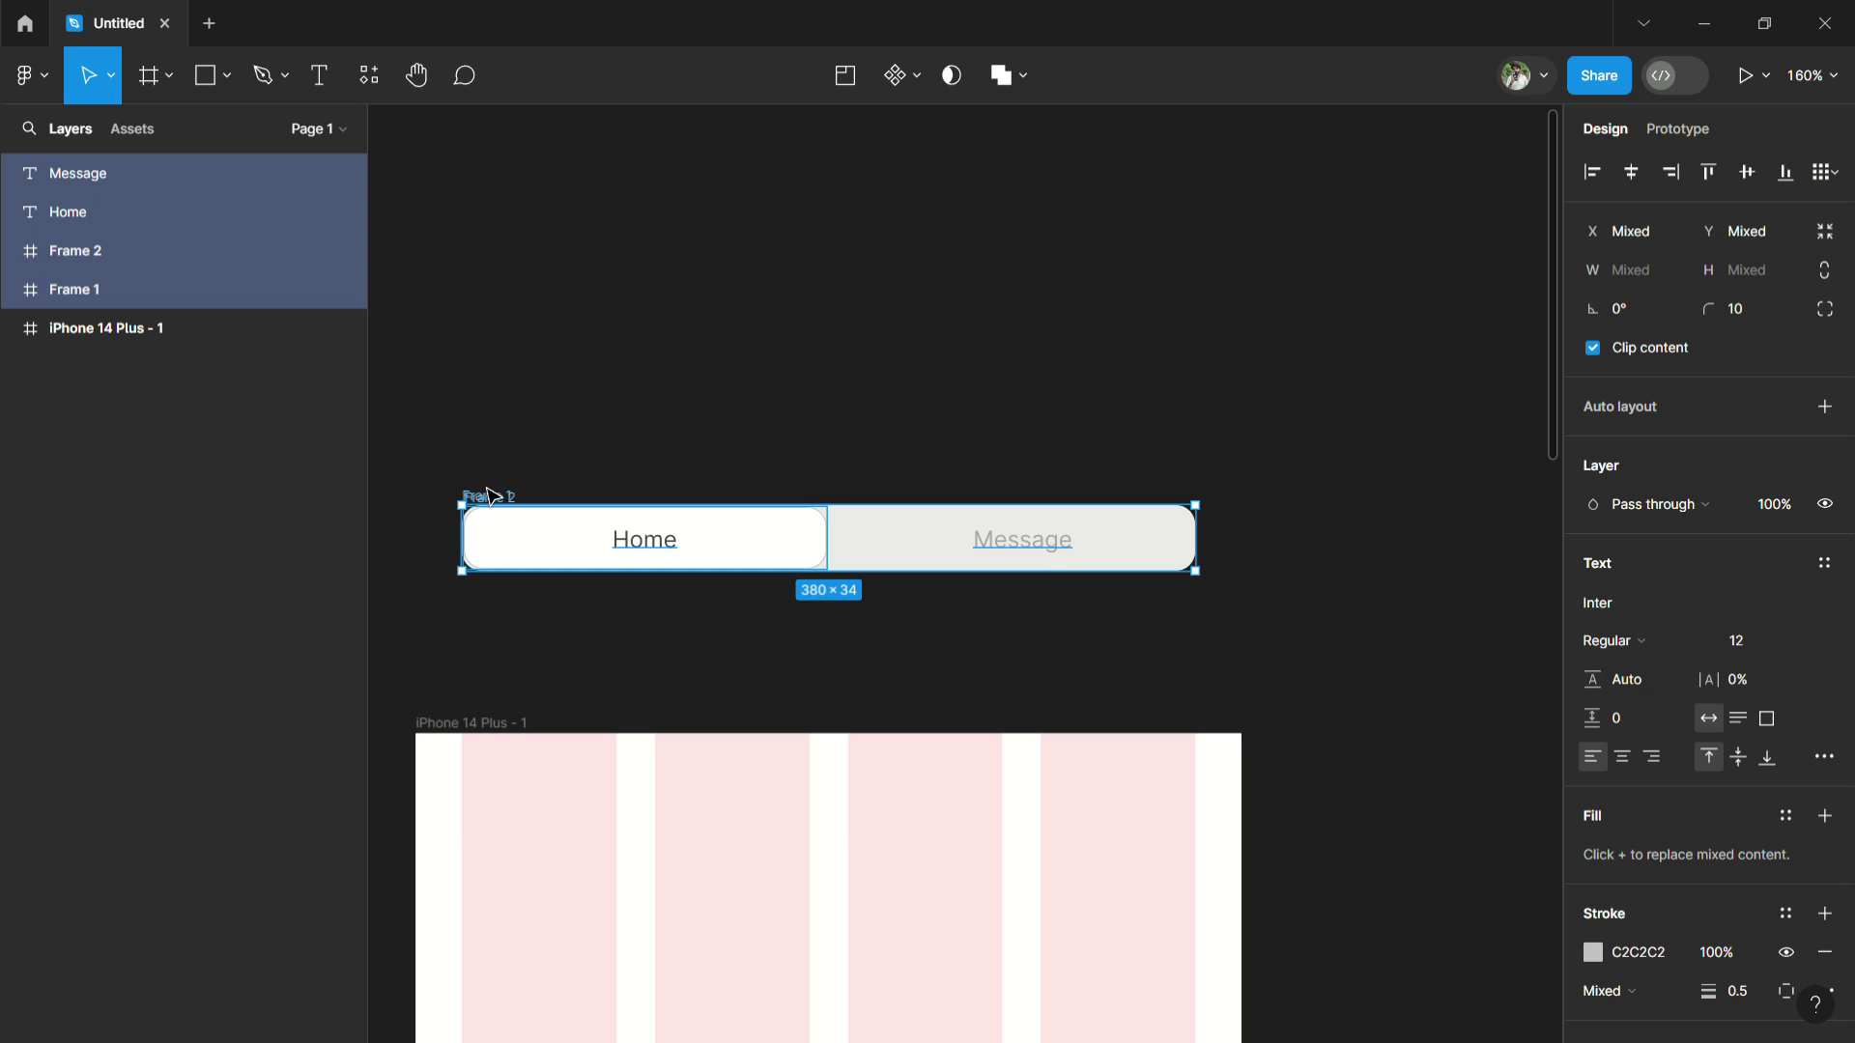
{"action": "left_click_drag", "start_coordinate": [496, 505], "coordinate": [570, 313]}
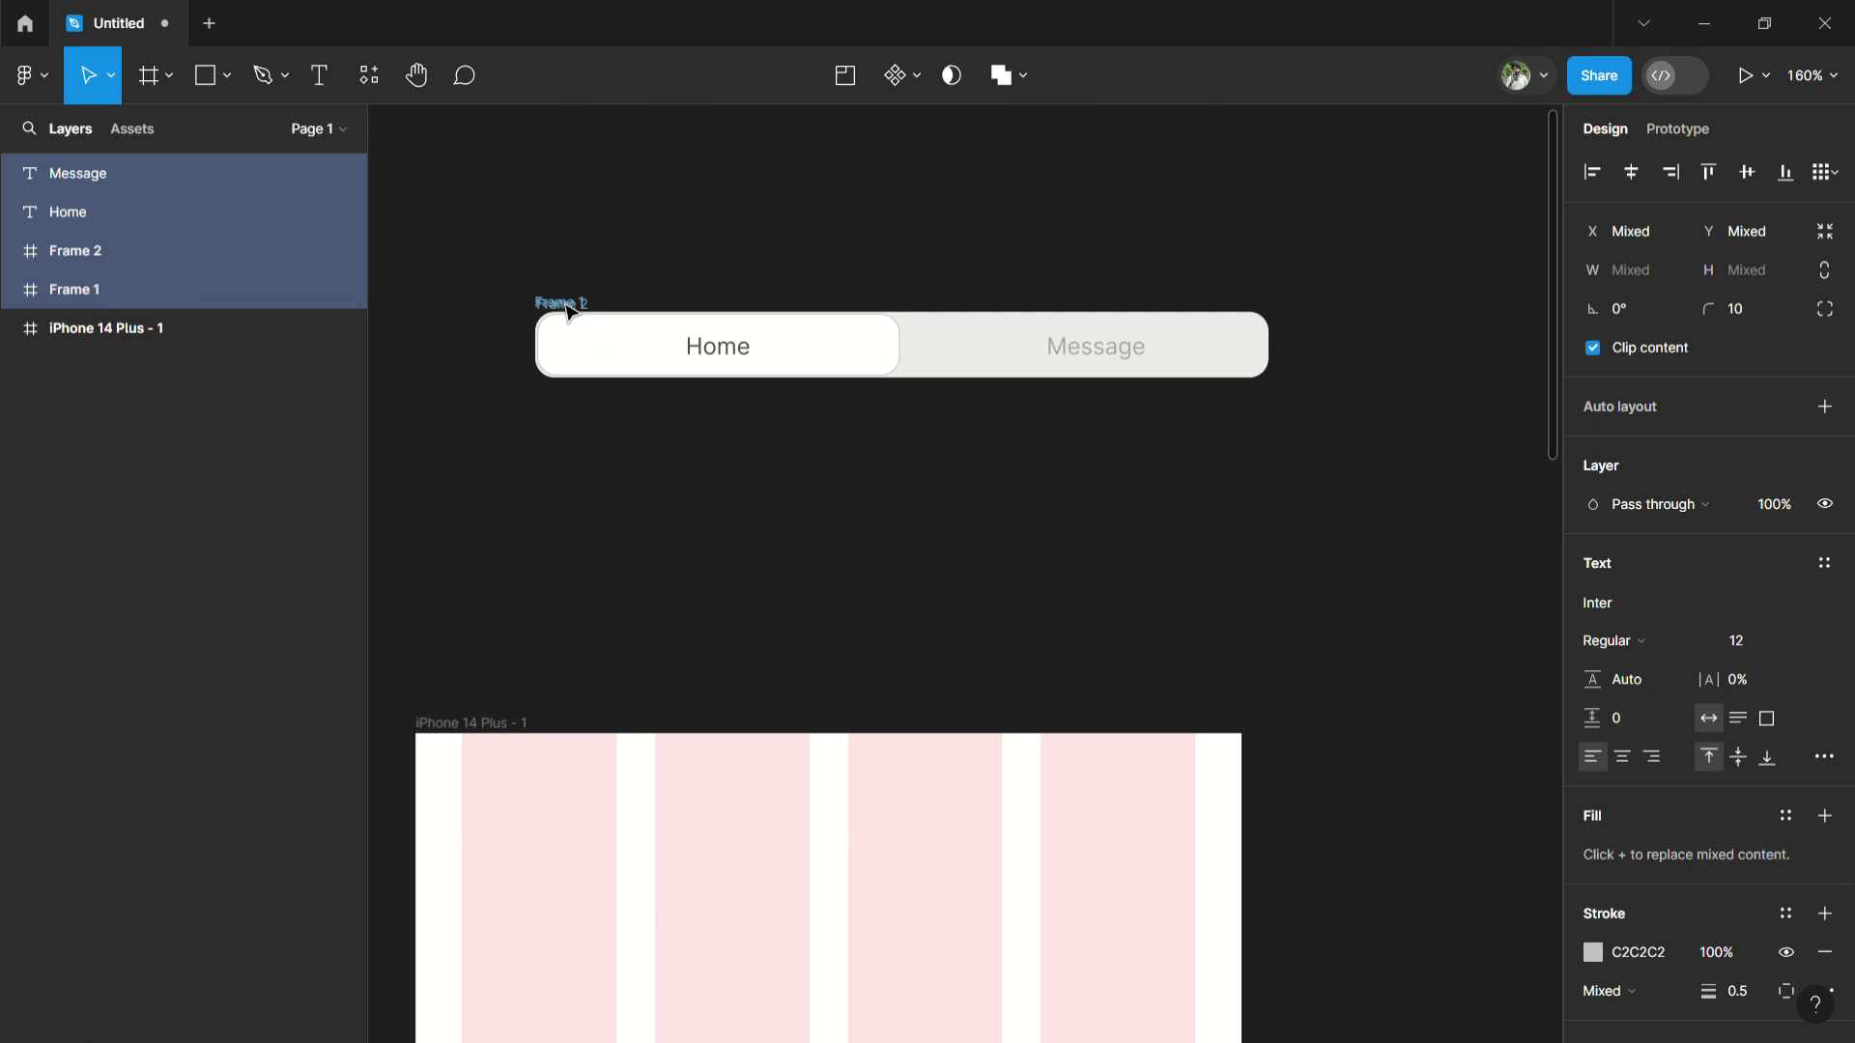
{"action": "left_click_drag", "start_coordinate": [488, 261], "coordinate": [1357, 455]}
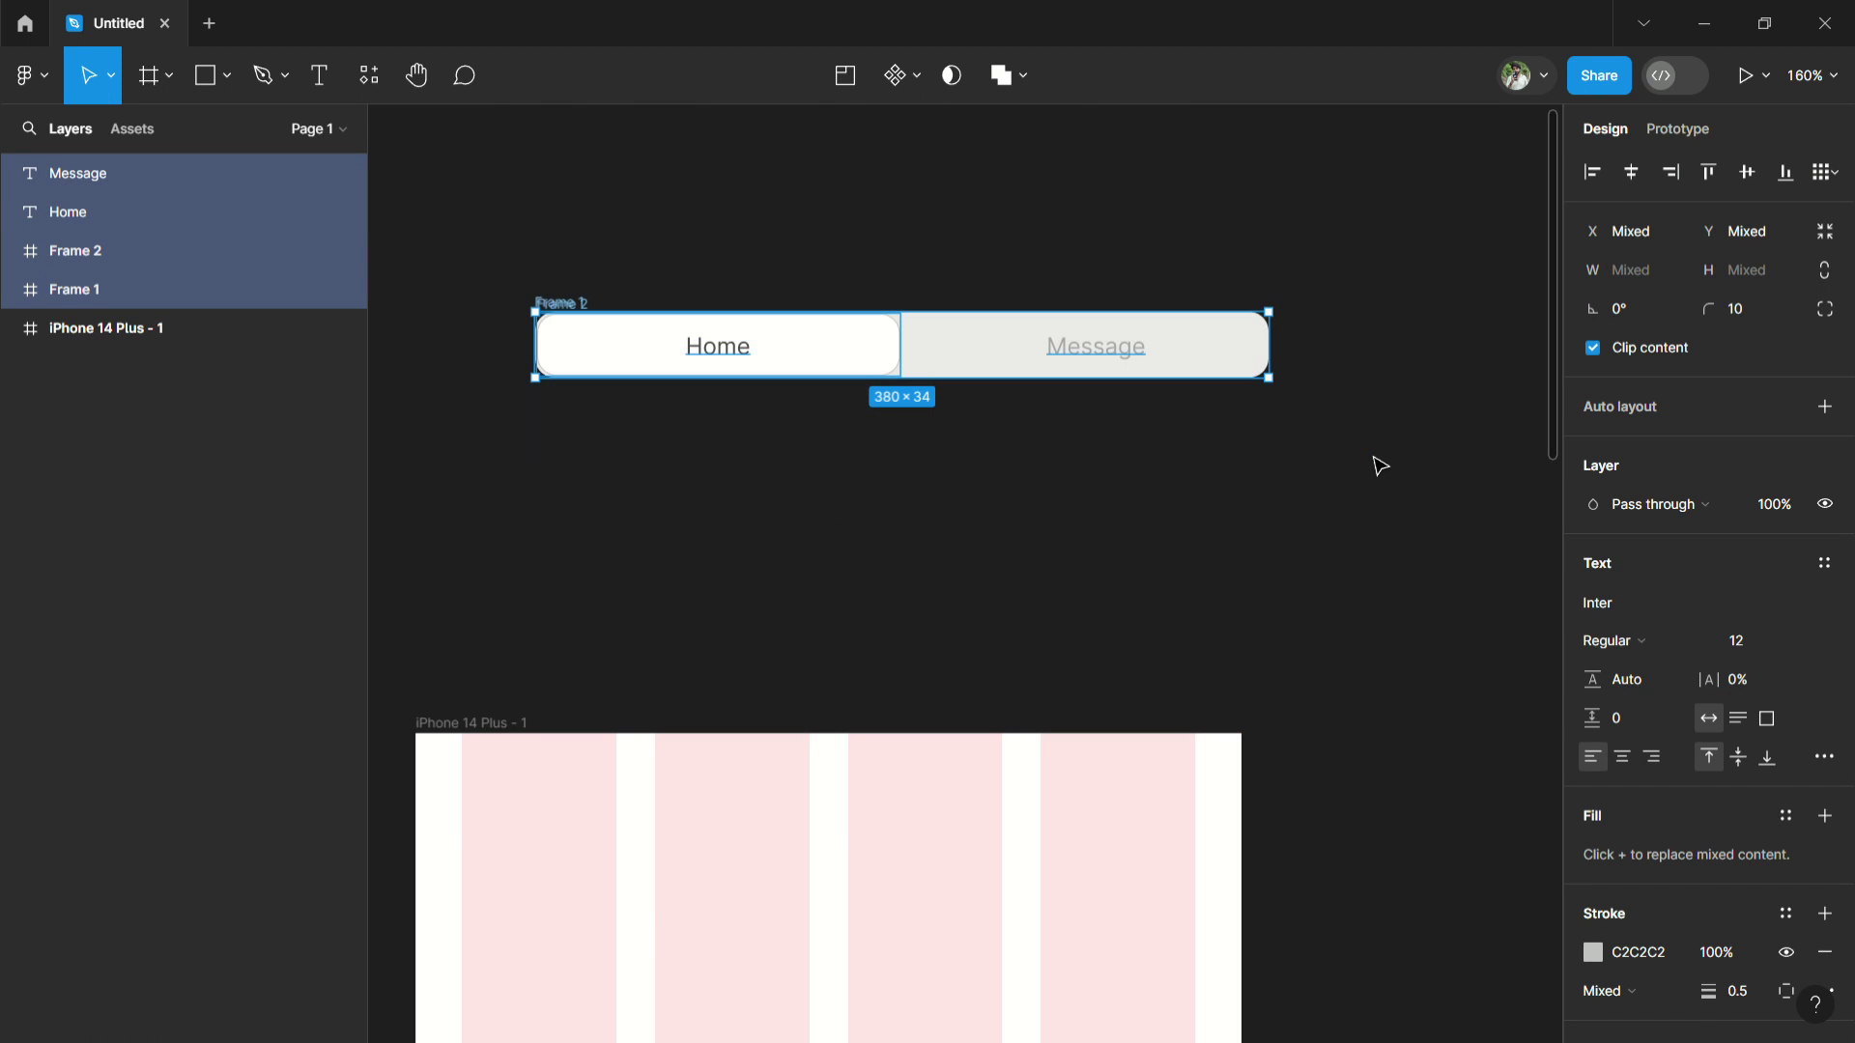
{"action": "right_click", "coordinate": [896, 367]}
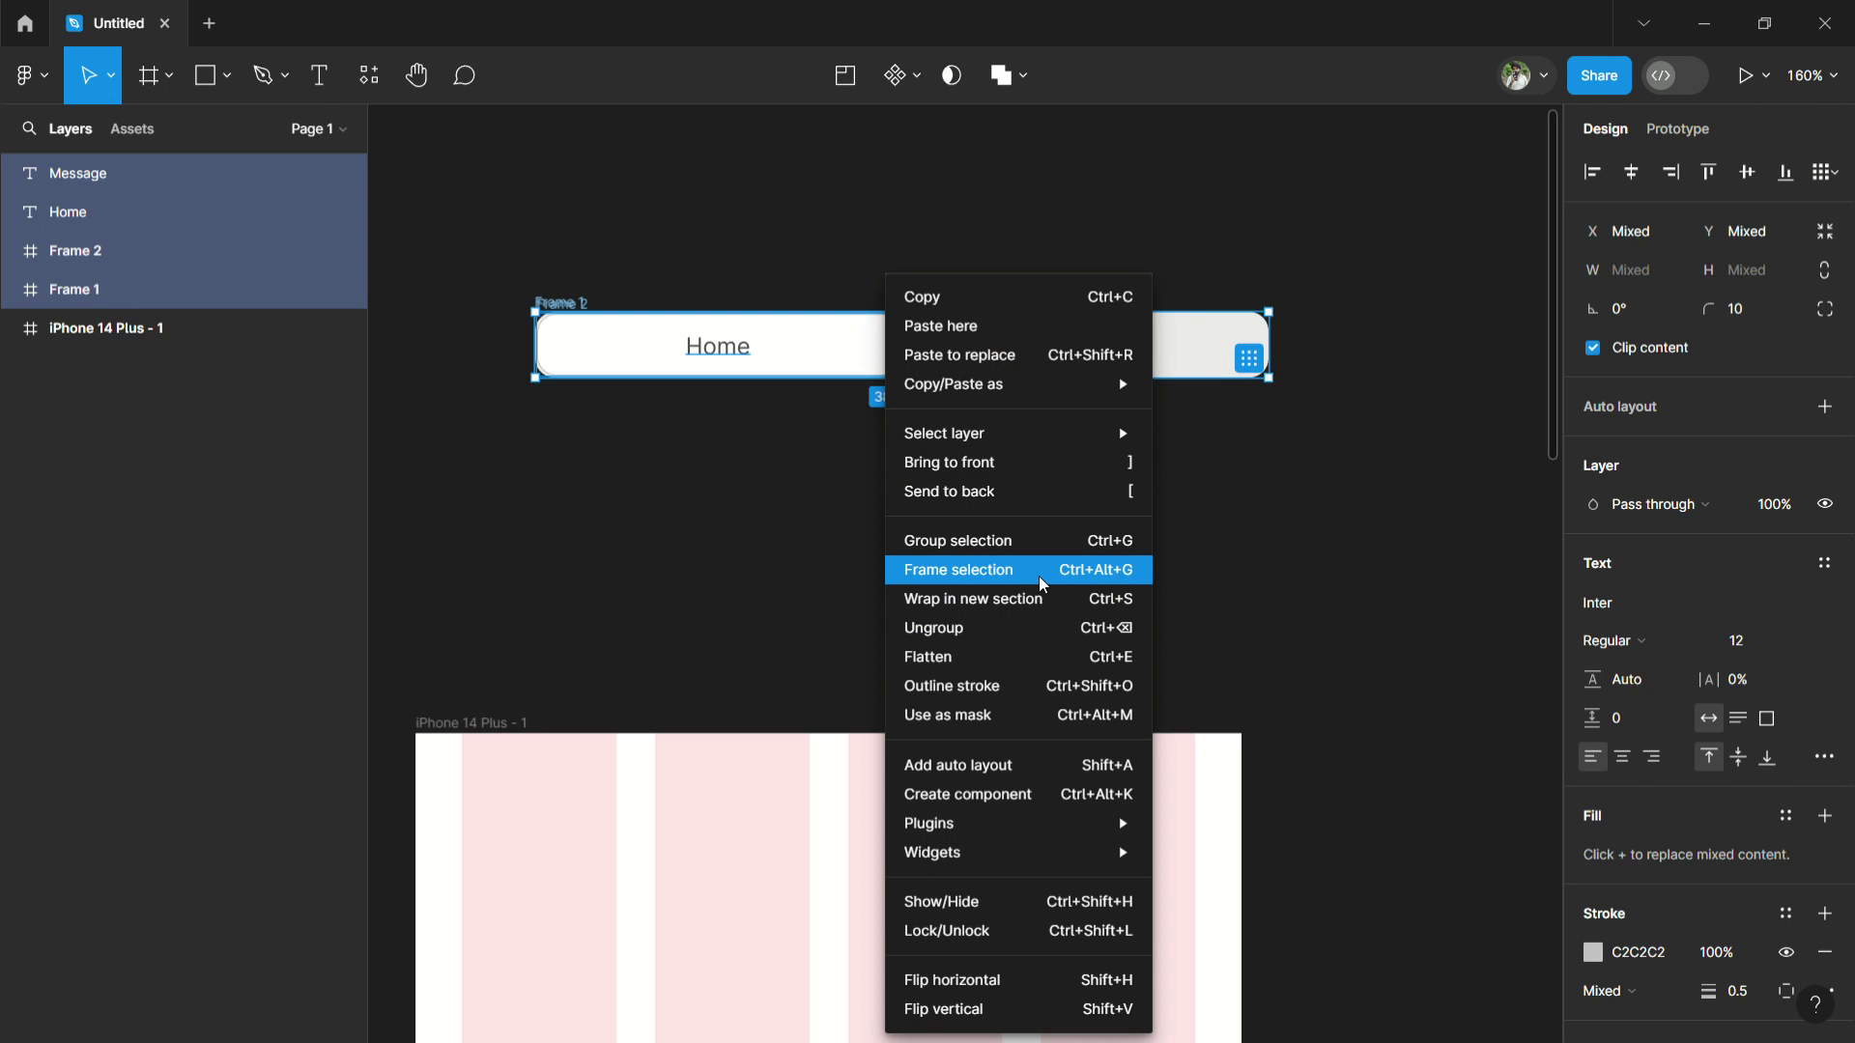
{"action": "left_click", "coordinate": [1118, 582]}
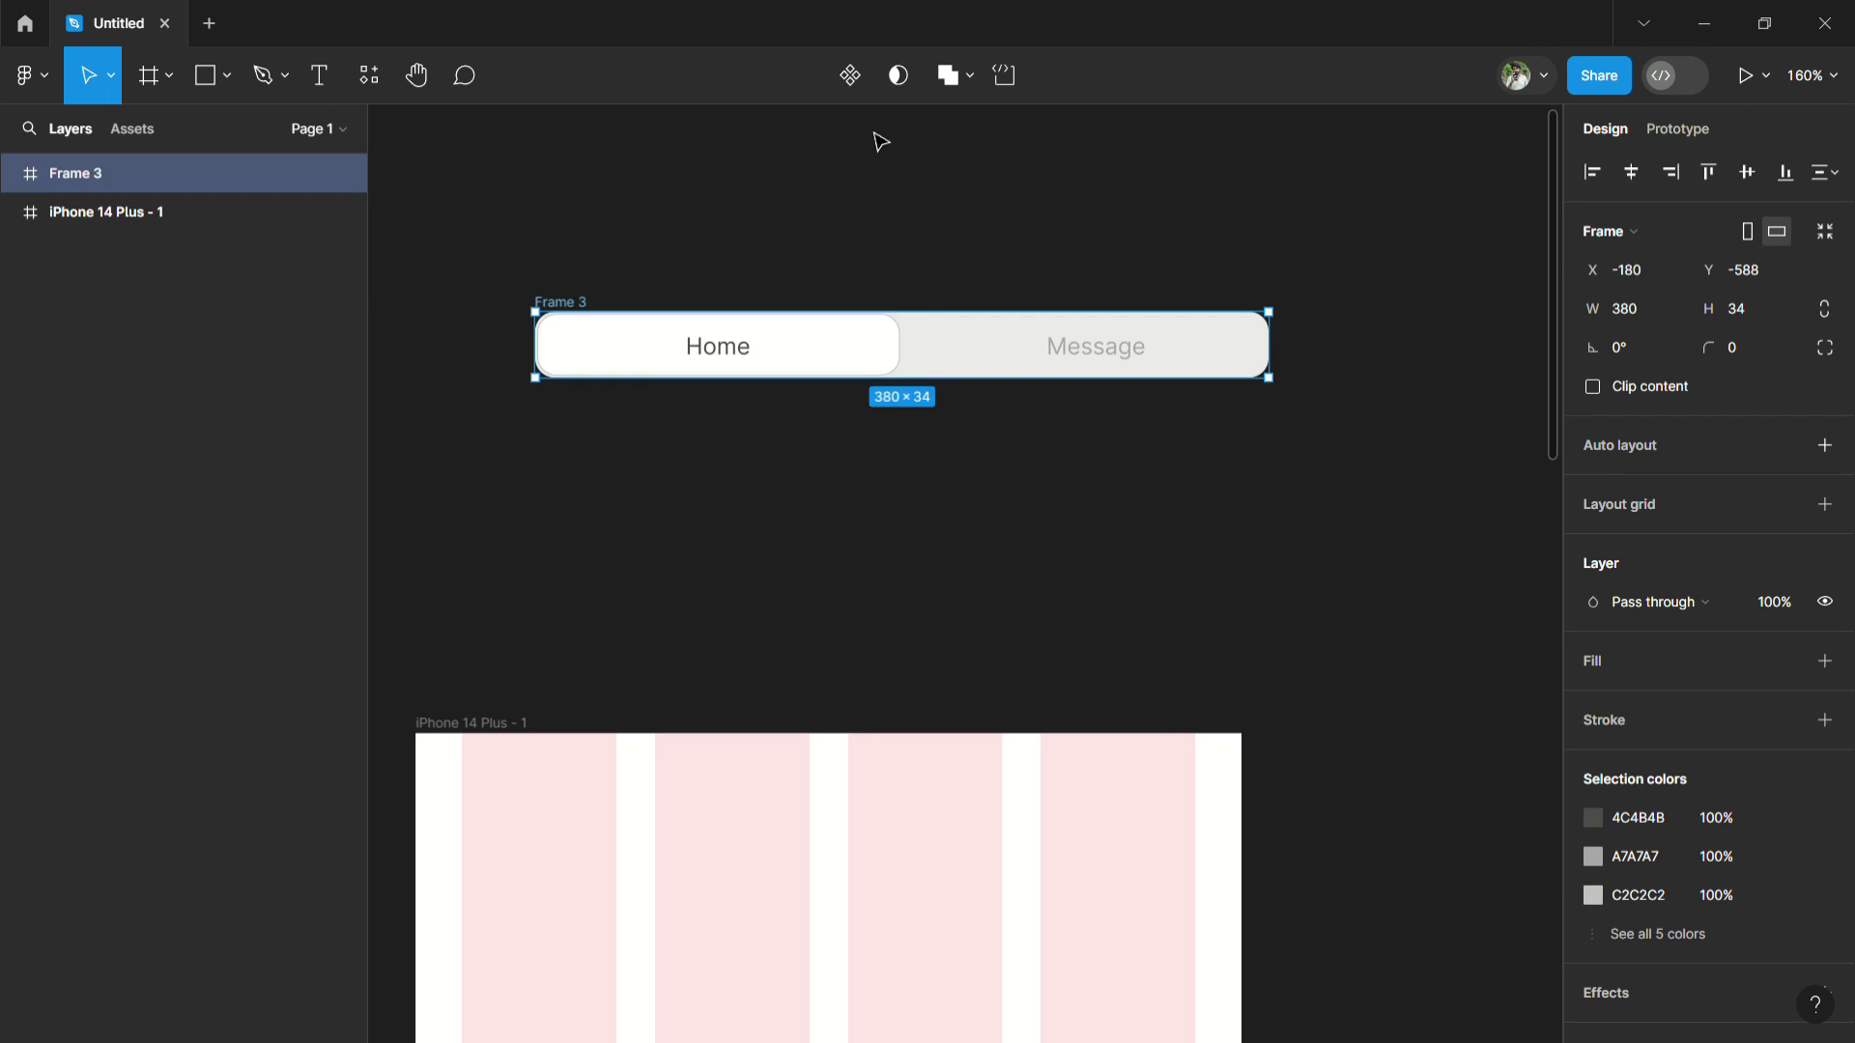
Make Frame 3 a component with a Variant2 whose white pill slides behind Message.
{"action": "left_click", "coordinate": [849, 76]}
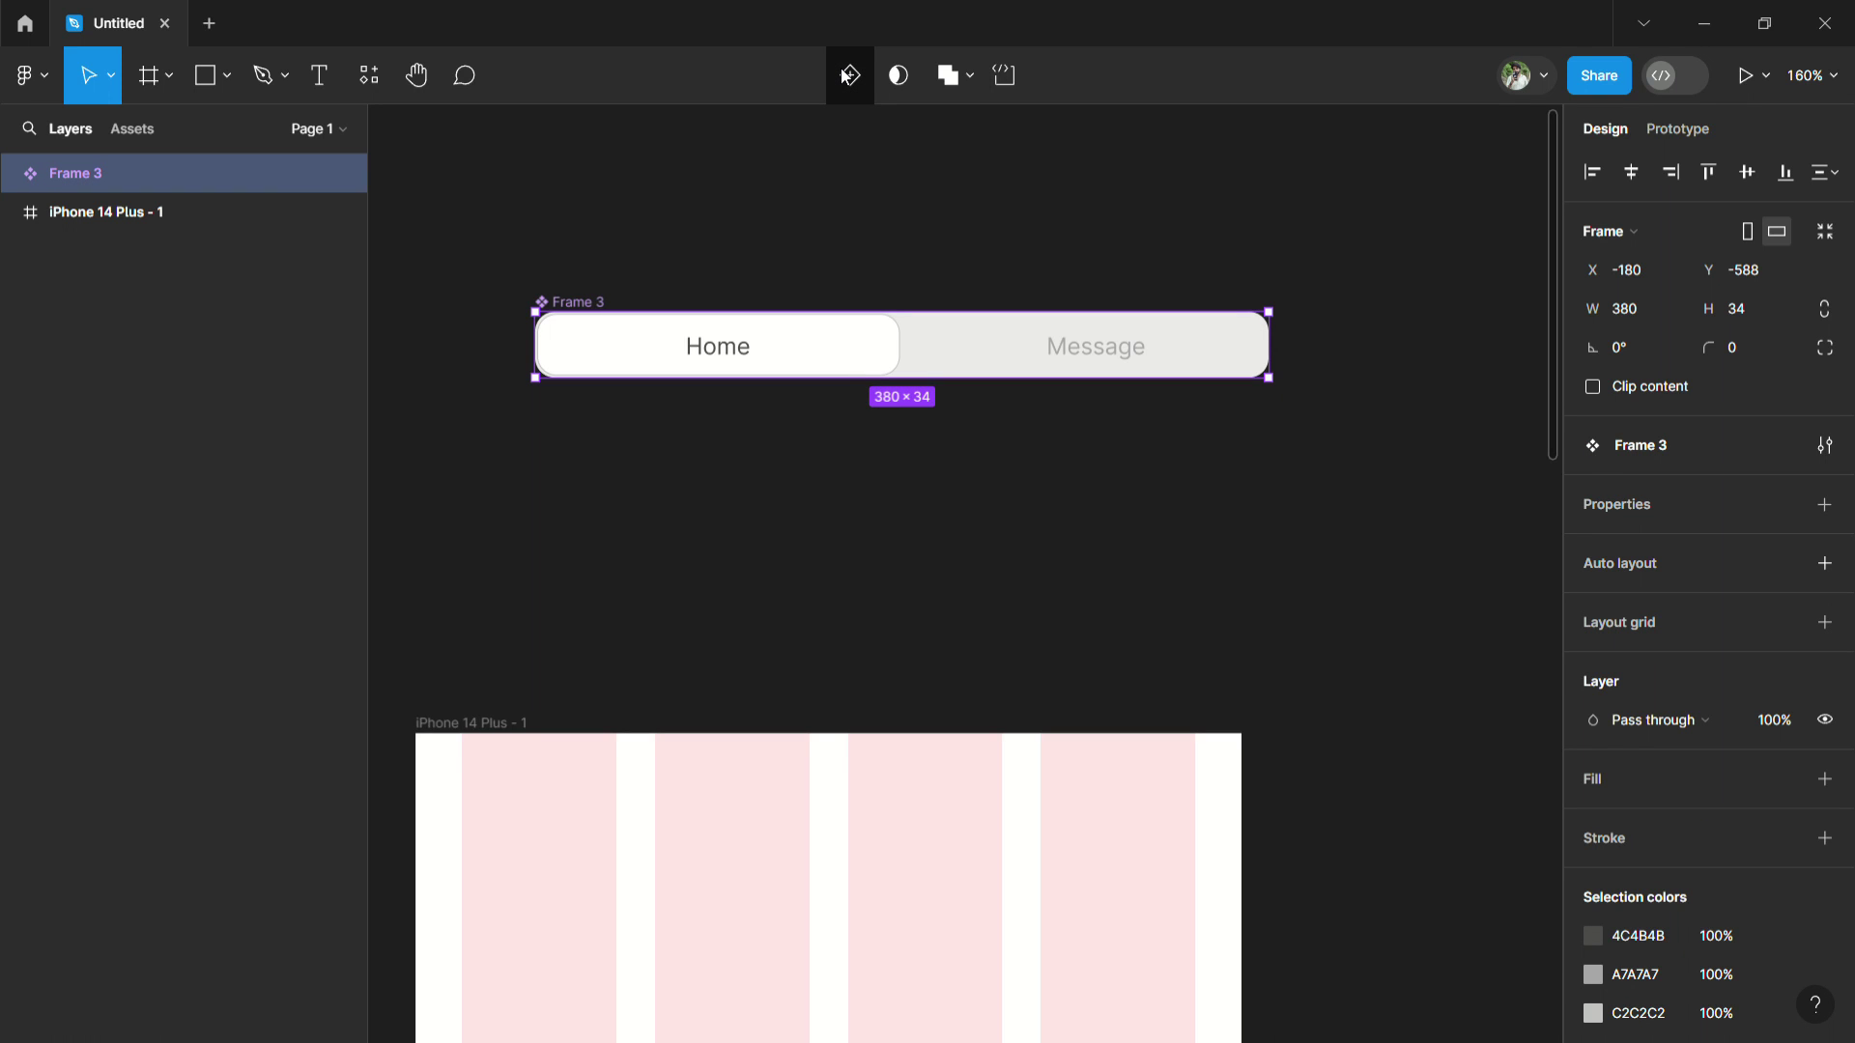
{"action": "left_click", "coordinate": [859, 76]}
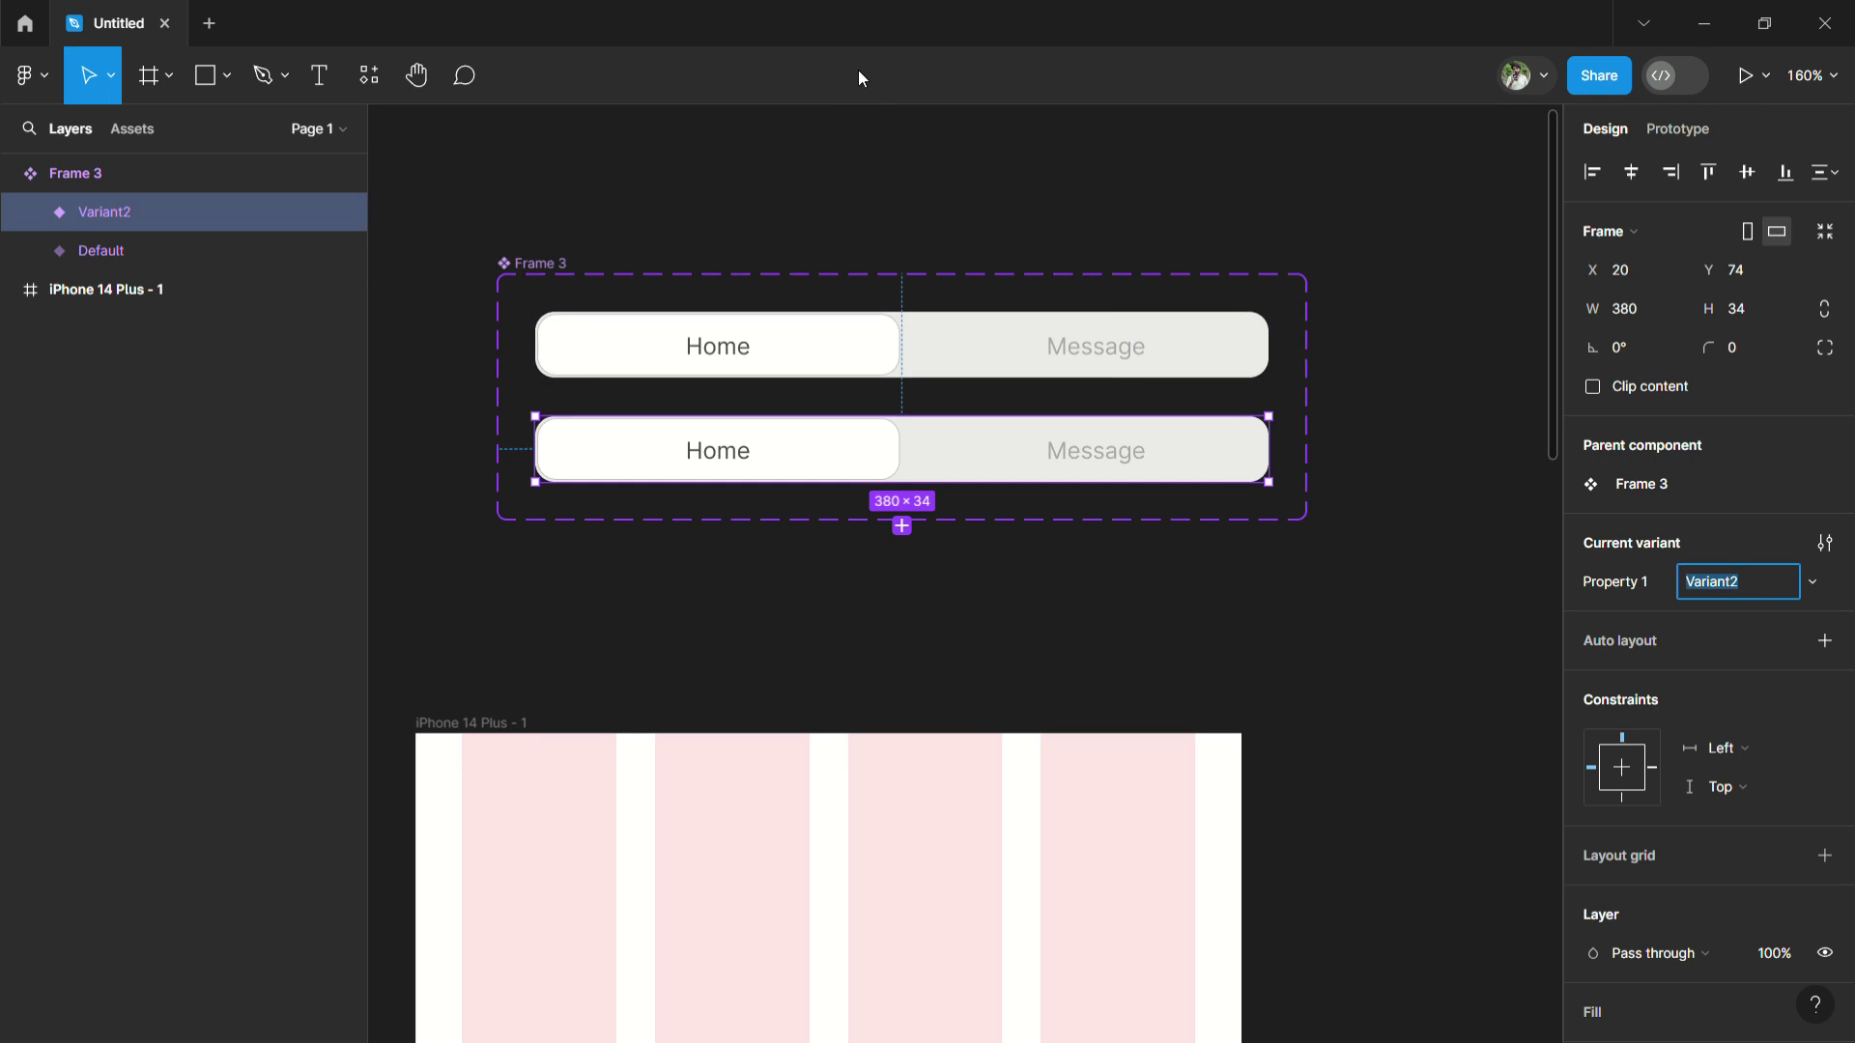
{"action": "double_click", "coordinate": [855, 479]}
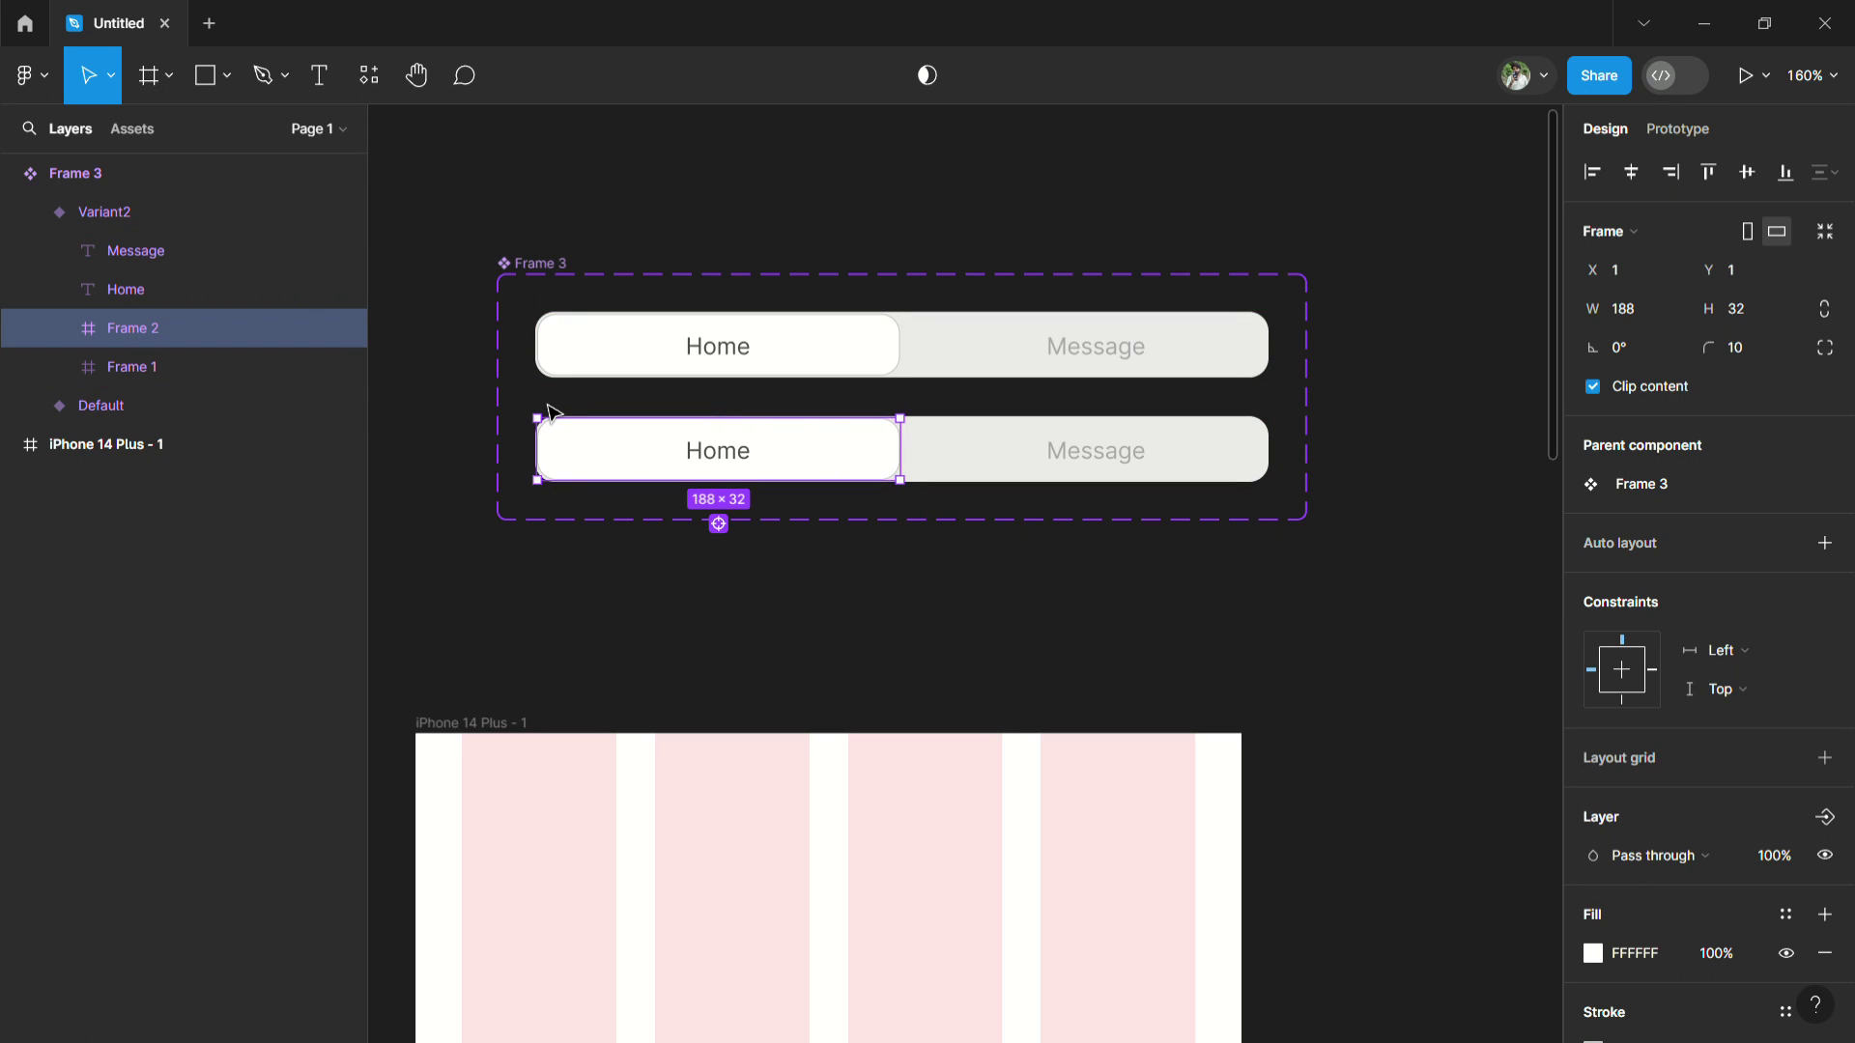
{"action": "key", "text": "shift+Right"}
{"action": "key", "text": "shift+Right"}
{"action": "key", "text": "shift+Right"}
{"action": "key", "text": "shift+Right"}
{"action": "key", "text": "shift+Right"}
{"action": "key", "text": "shift+Right"}
{"action": "key", "text": "shift+Right"}
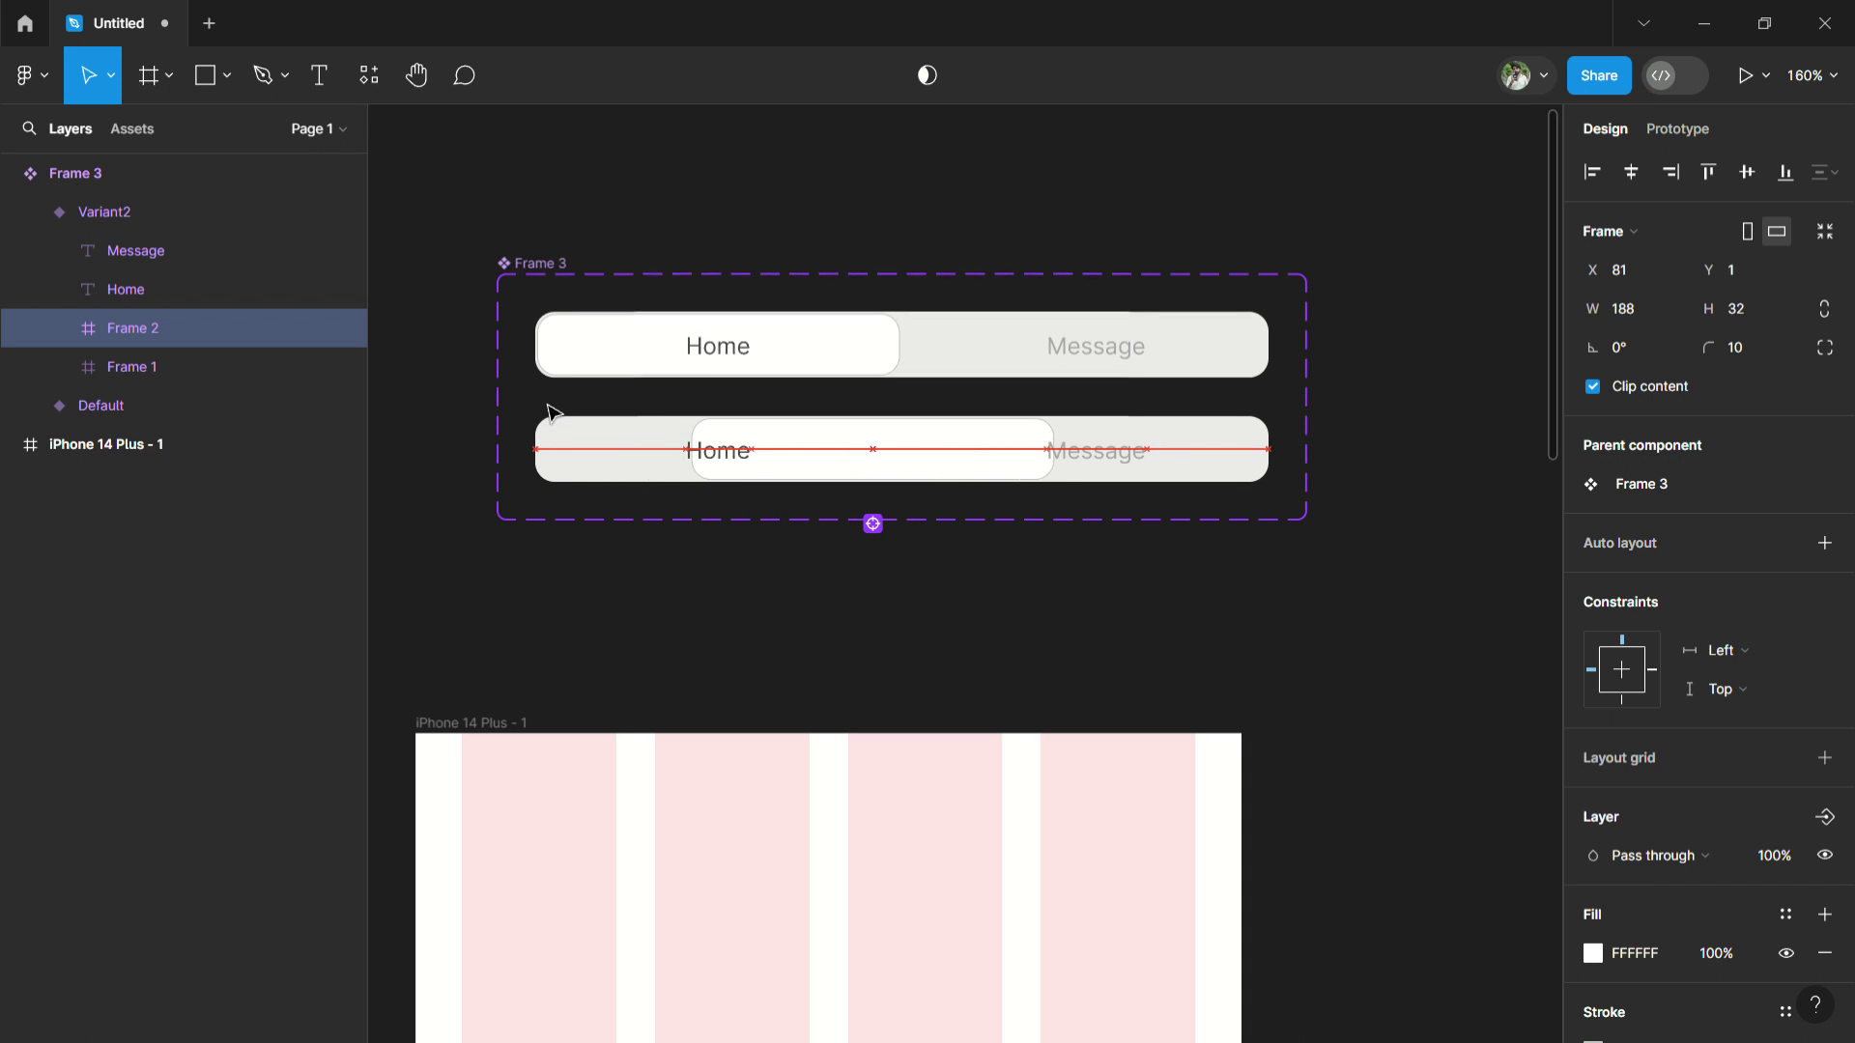
{"action": "key", "text": "shift+Right"}
{"action": "key", "text": "shift+Right"}
{"action": "key", "text": "shift+Right"}
{"action": "key", "text": "shift+Right"}
{"action": "key", "text": "shift+Right"}
{"action": "key", "text": "shift+Right"}
{"action": "key", "text": "shift+Right"}
{"action": "key", "text": "shift+Right"}
{"action": "key", "text": "shift+Right"}
{"action": "key", "text": "shift+Right"}
{"action": "key", "text": "shift+Right"}
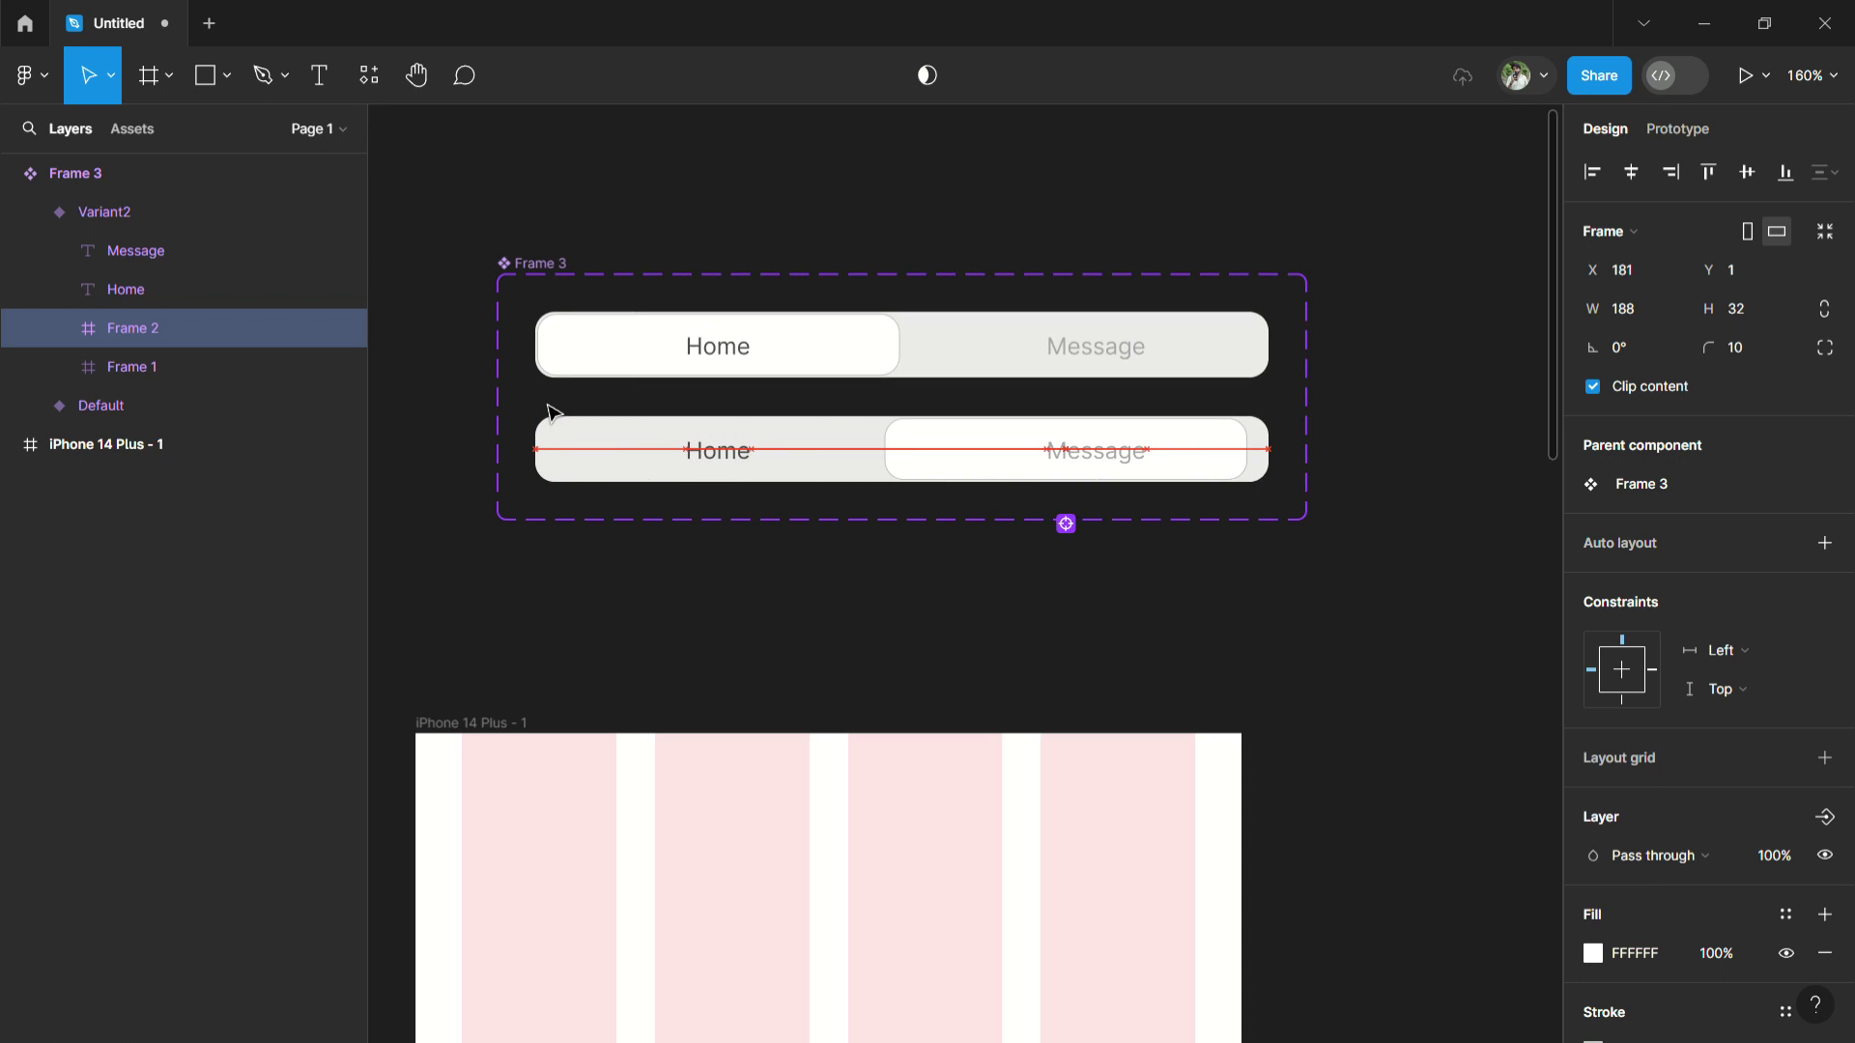
{"action": "key", "text": "shift+Right"}
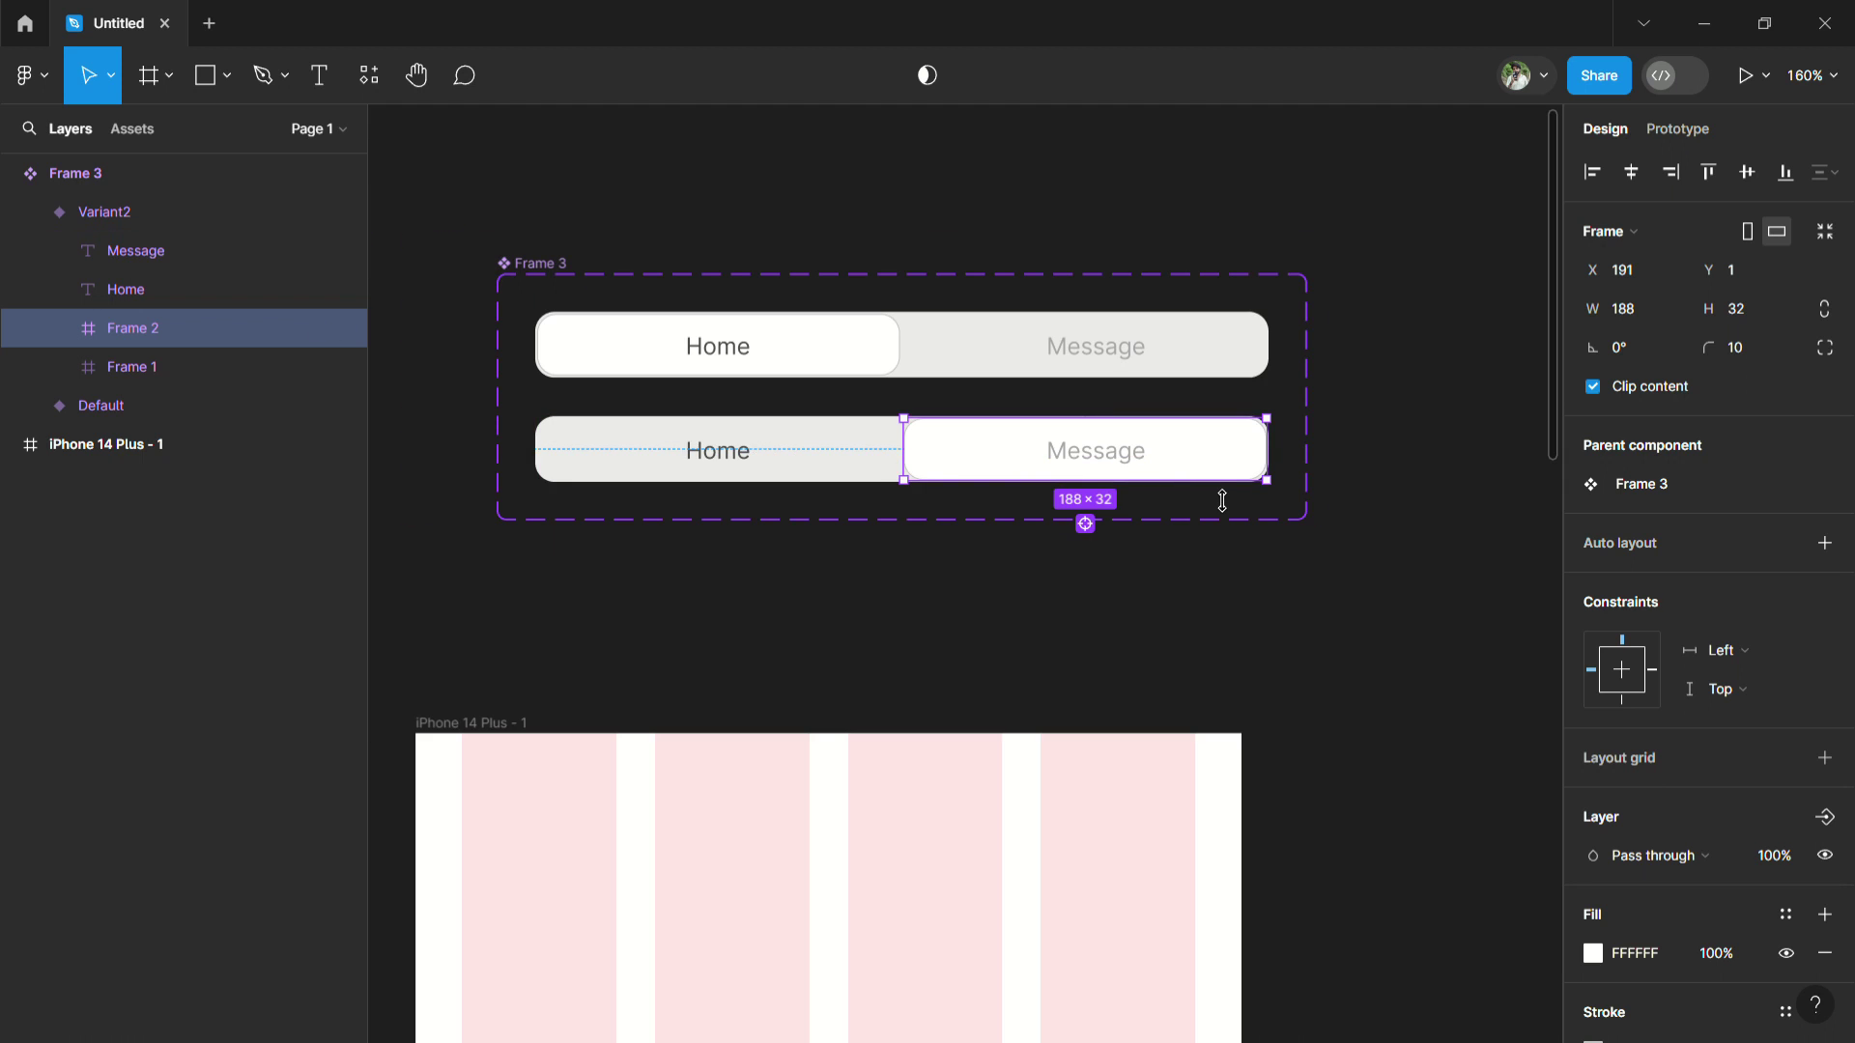
{"action": "scroll", "coordinate": [1222, 501], "scroll_direction": "up", "scroll_amount": 5, "text": "ctrl"}
{"action": "scroll", "coordinate": [1222, 501], "scroll_direction": "right", "scroll_amount": 1}
Link tapping Message in Default to Change to Variant2 with Smart animate.
{"action": "left_click", "coordinate": [1330, 410]}
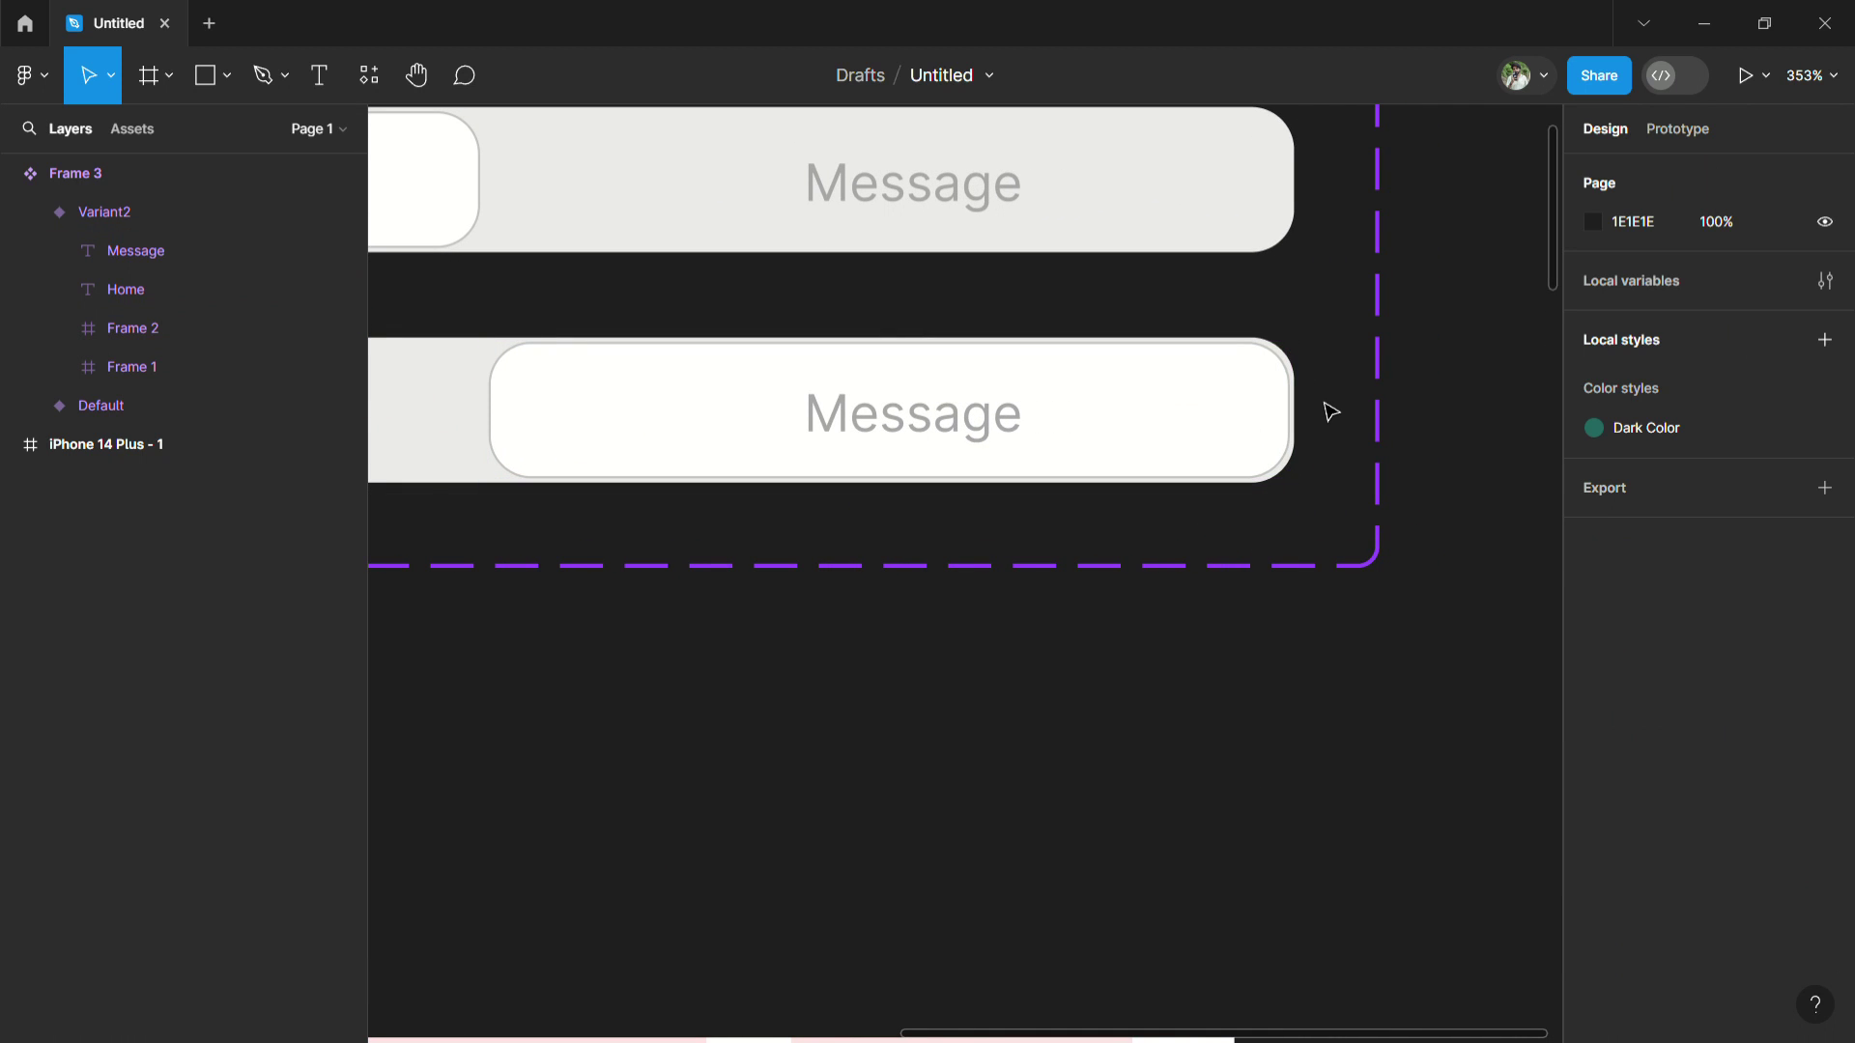
{"action": "scroll", "coordinate": [1060, 480], "scroll_direction": "down", "scroll_amount": 1, "text": "ctrl"}
{"action": "scroll", "coordinate": [1063, 481], "scroll_direction": "down", "scroll_amount": 3, "text": "ctrl"}
{"action": "scroll", "coordinate": [1063, 480], "scroll_direction": "down", "scroll_amount": 1, "text": "ctrl"}
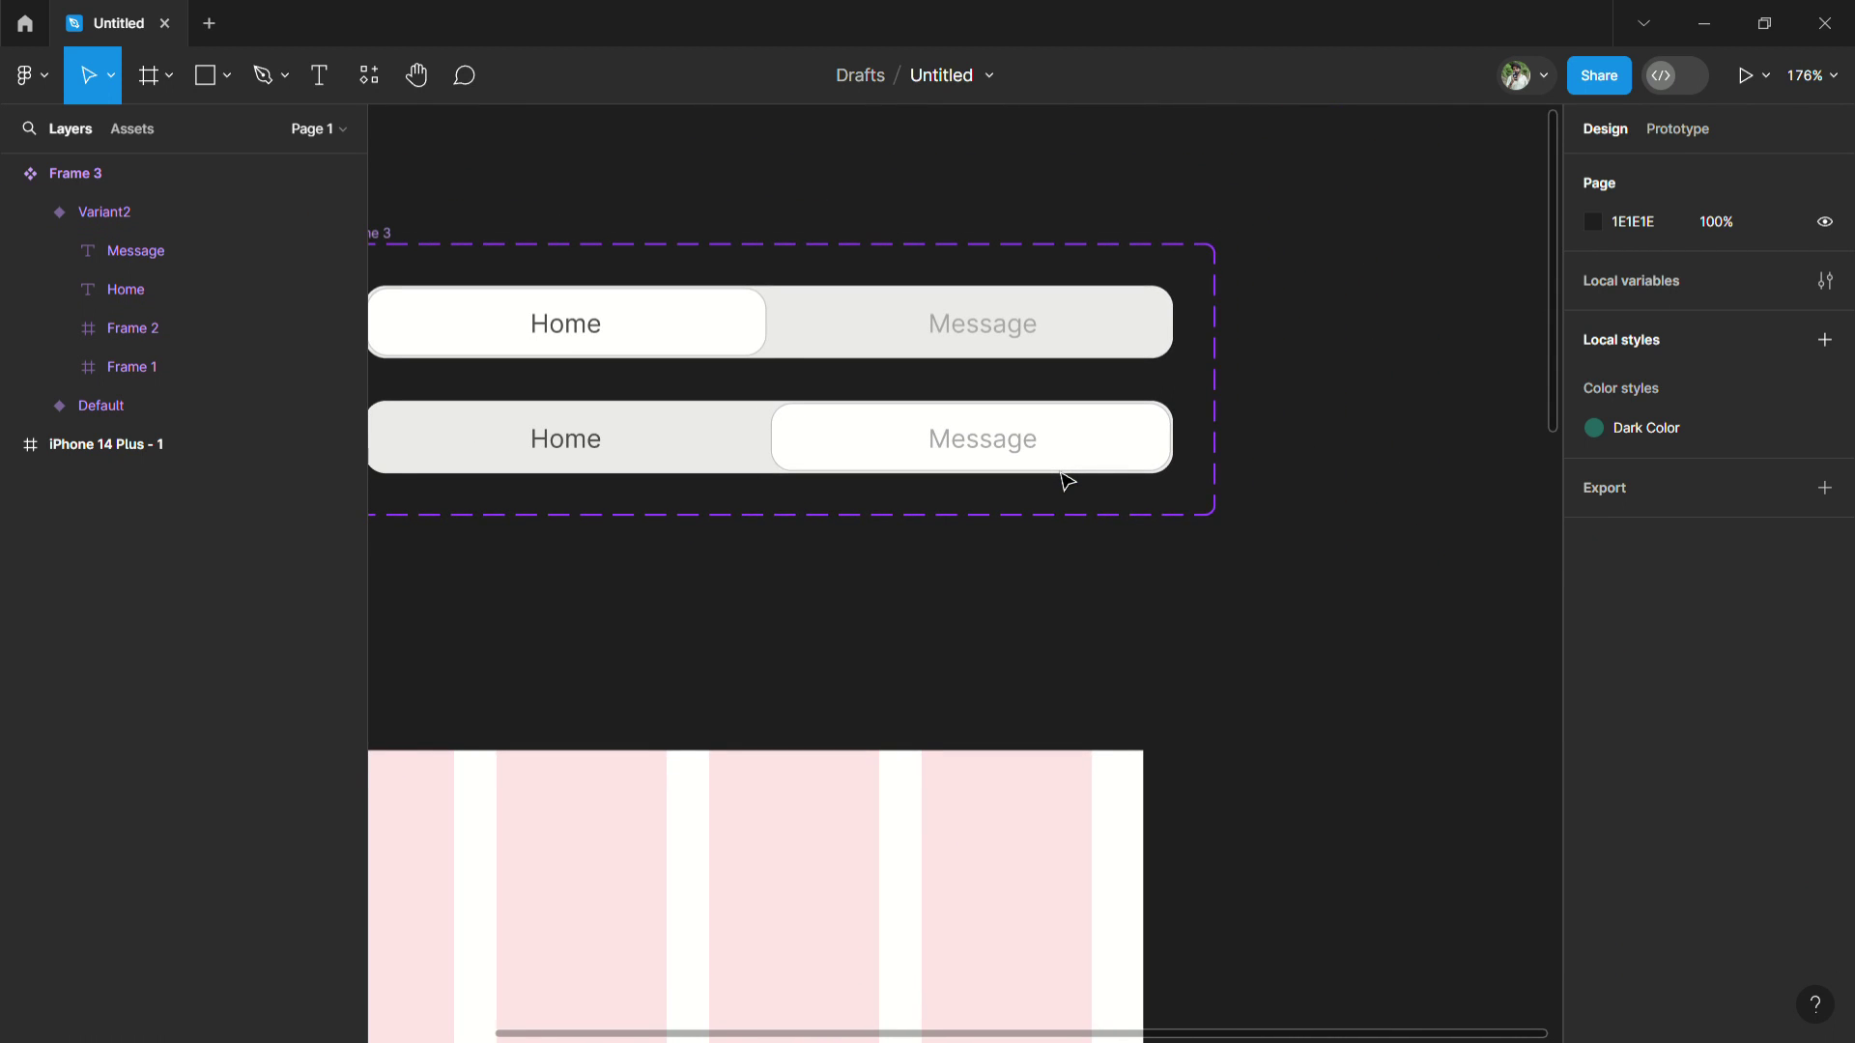
{"action": "left_click", "coordinate": [1662, 136]}
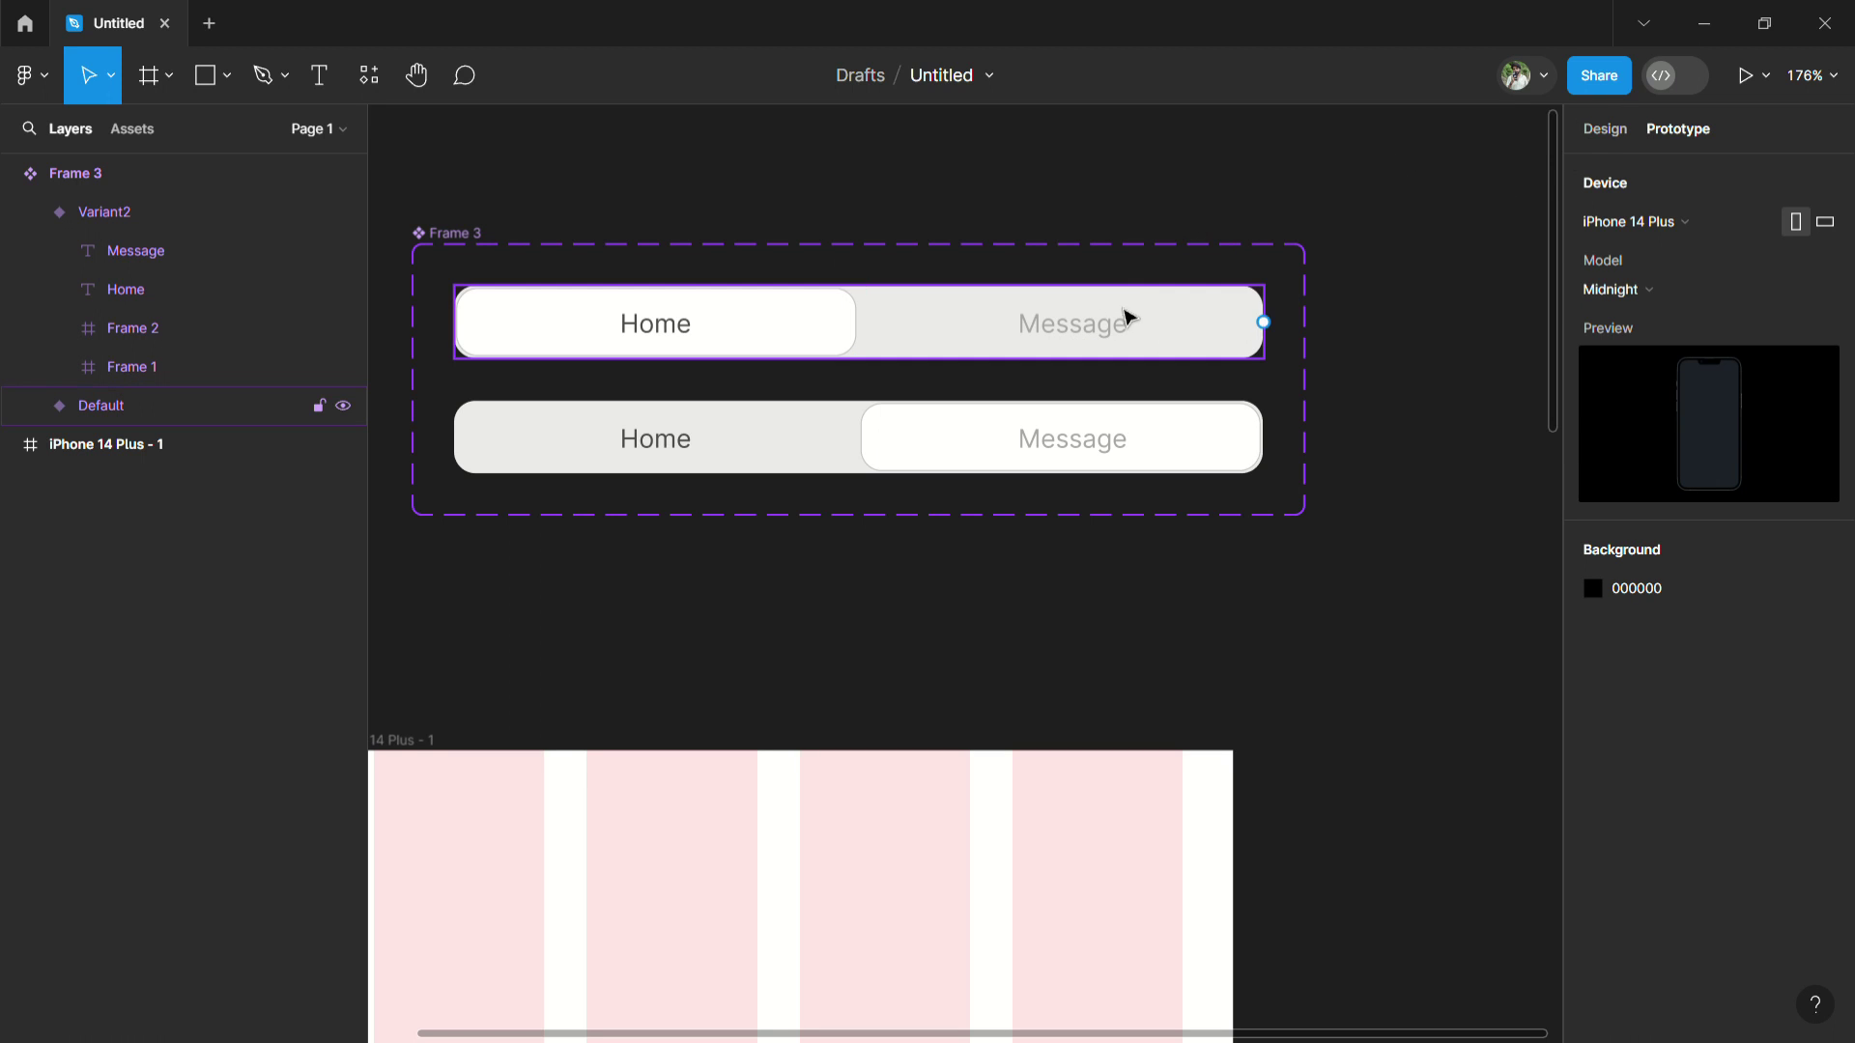
{"action": "double_click", "coordinate": [1111, 335]}
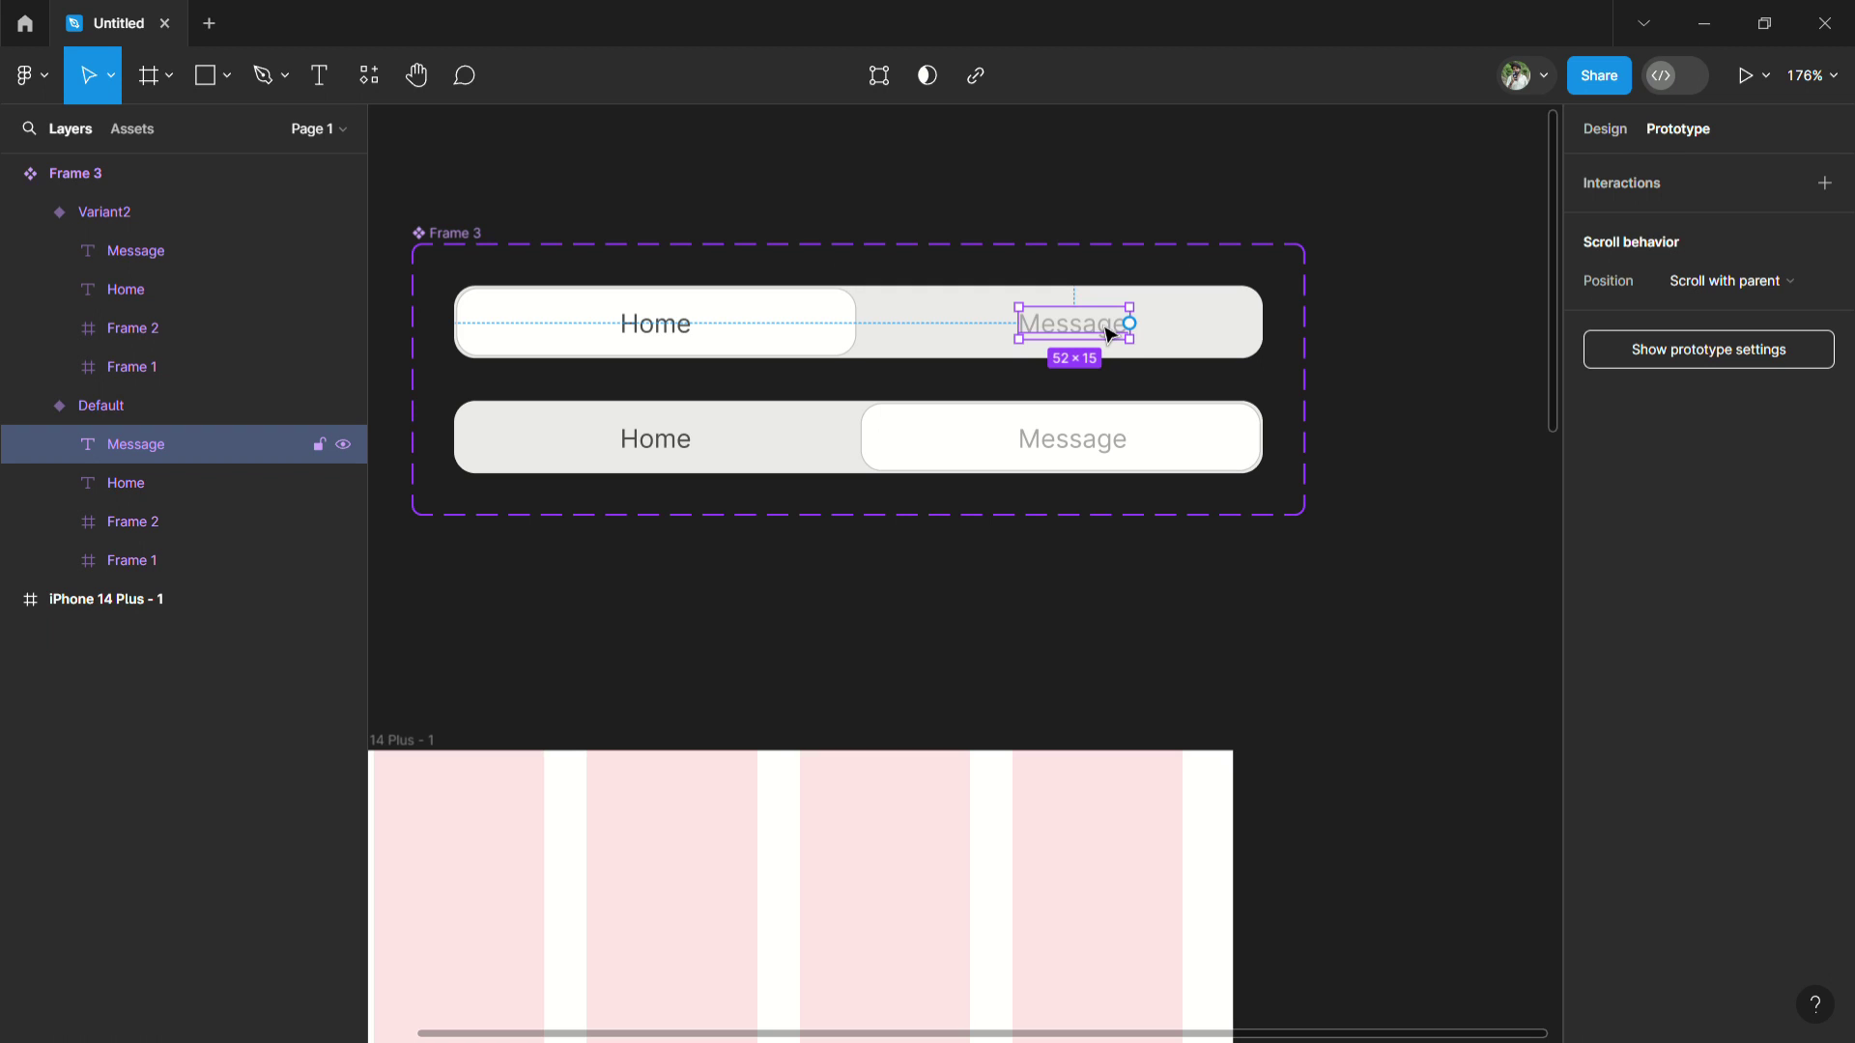
{"action": "left_click_drag", "start_coordinate": [1130, 323], "coordinate": [1015, 426]}
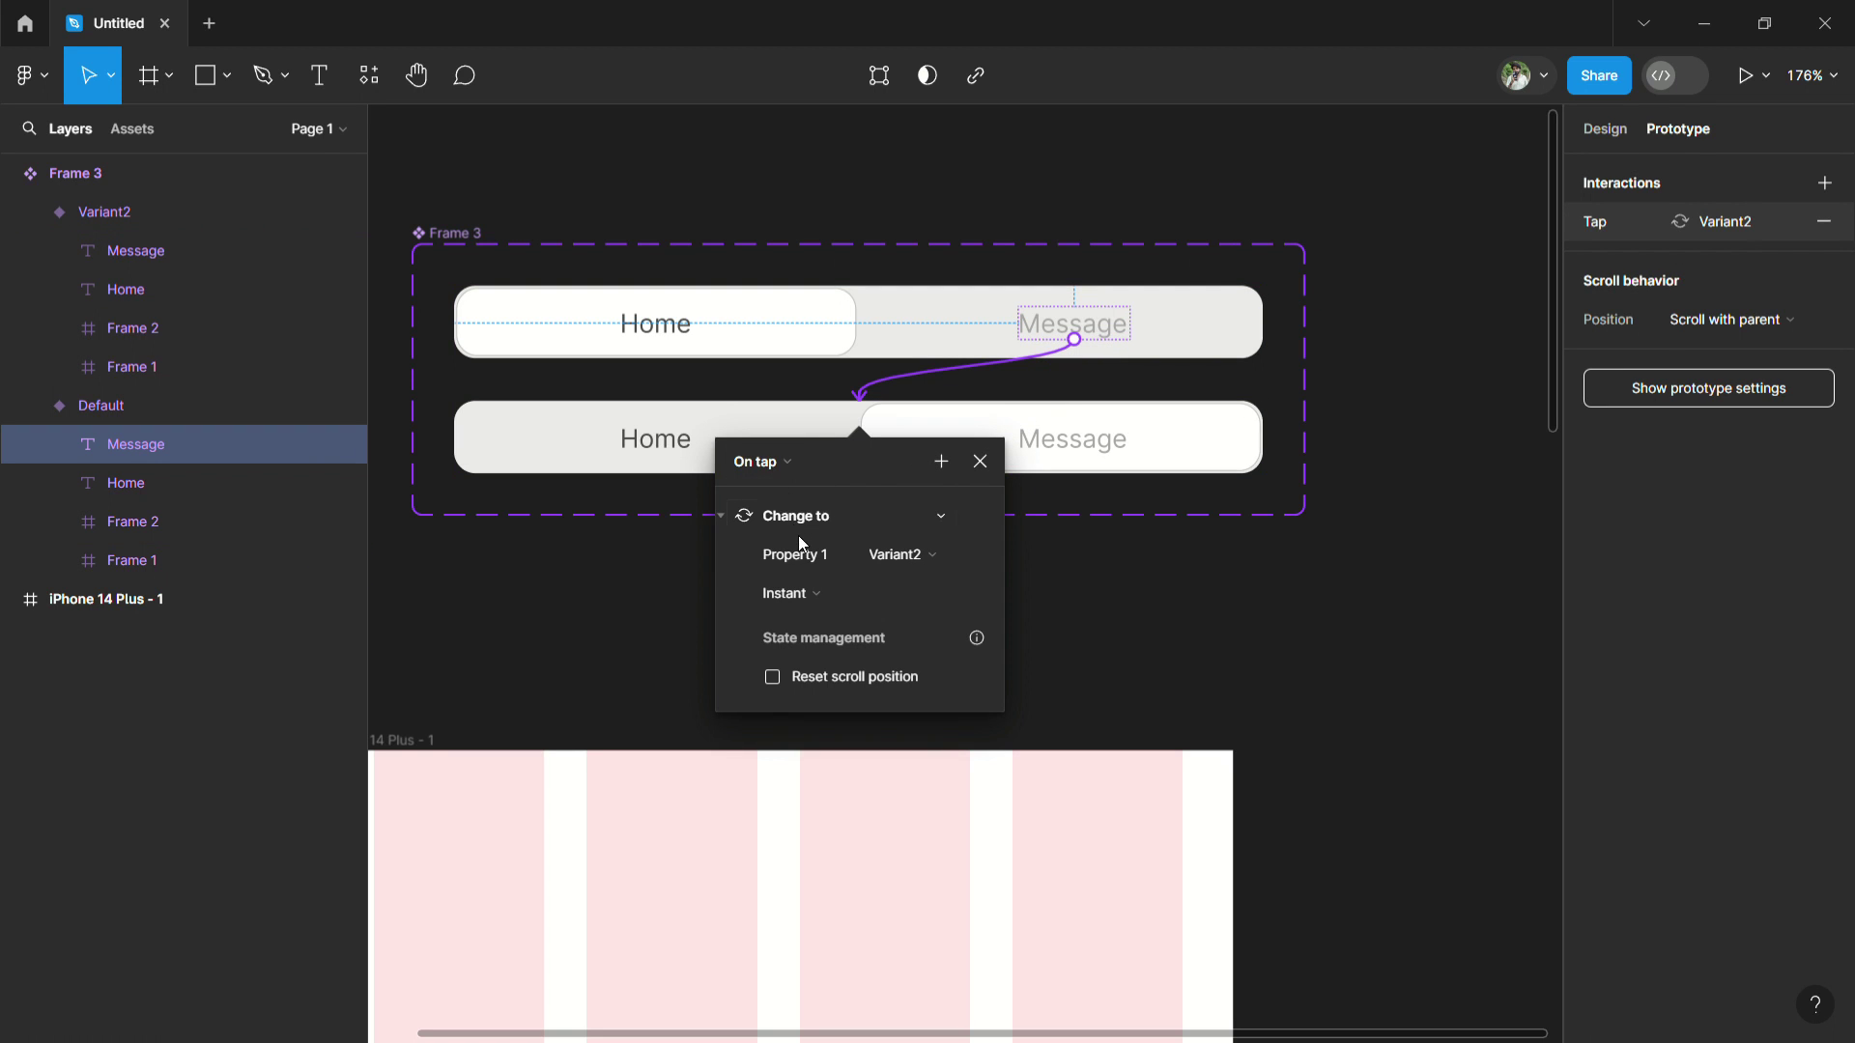
{"action": "left_click", "coordinate": [812, 580]}
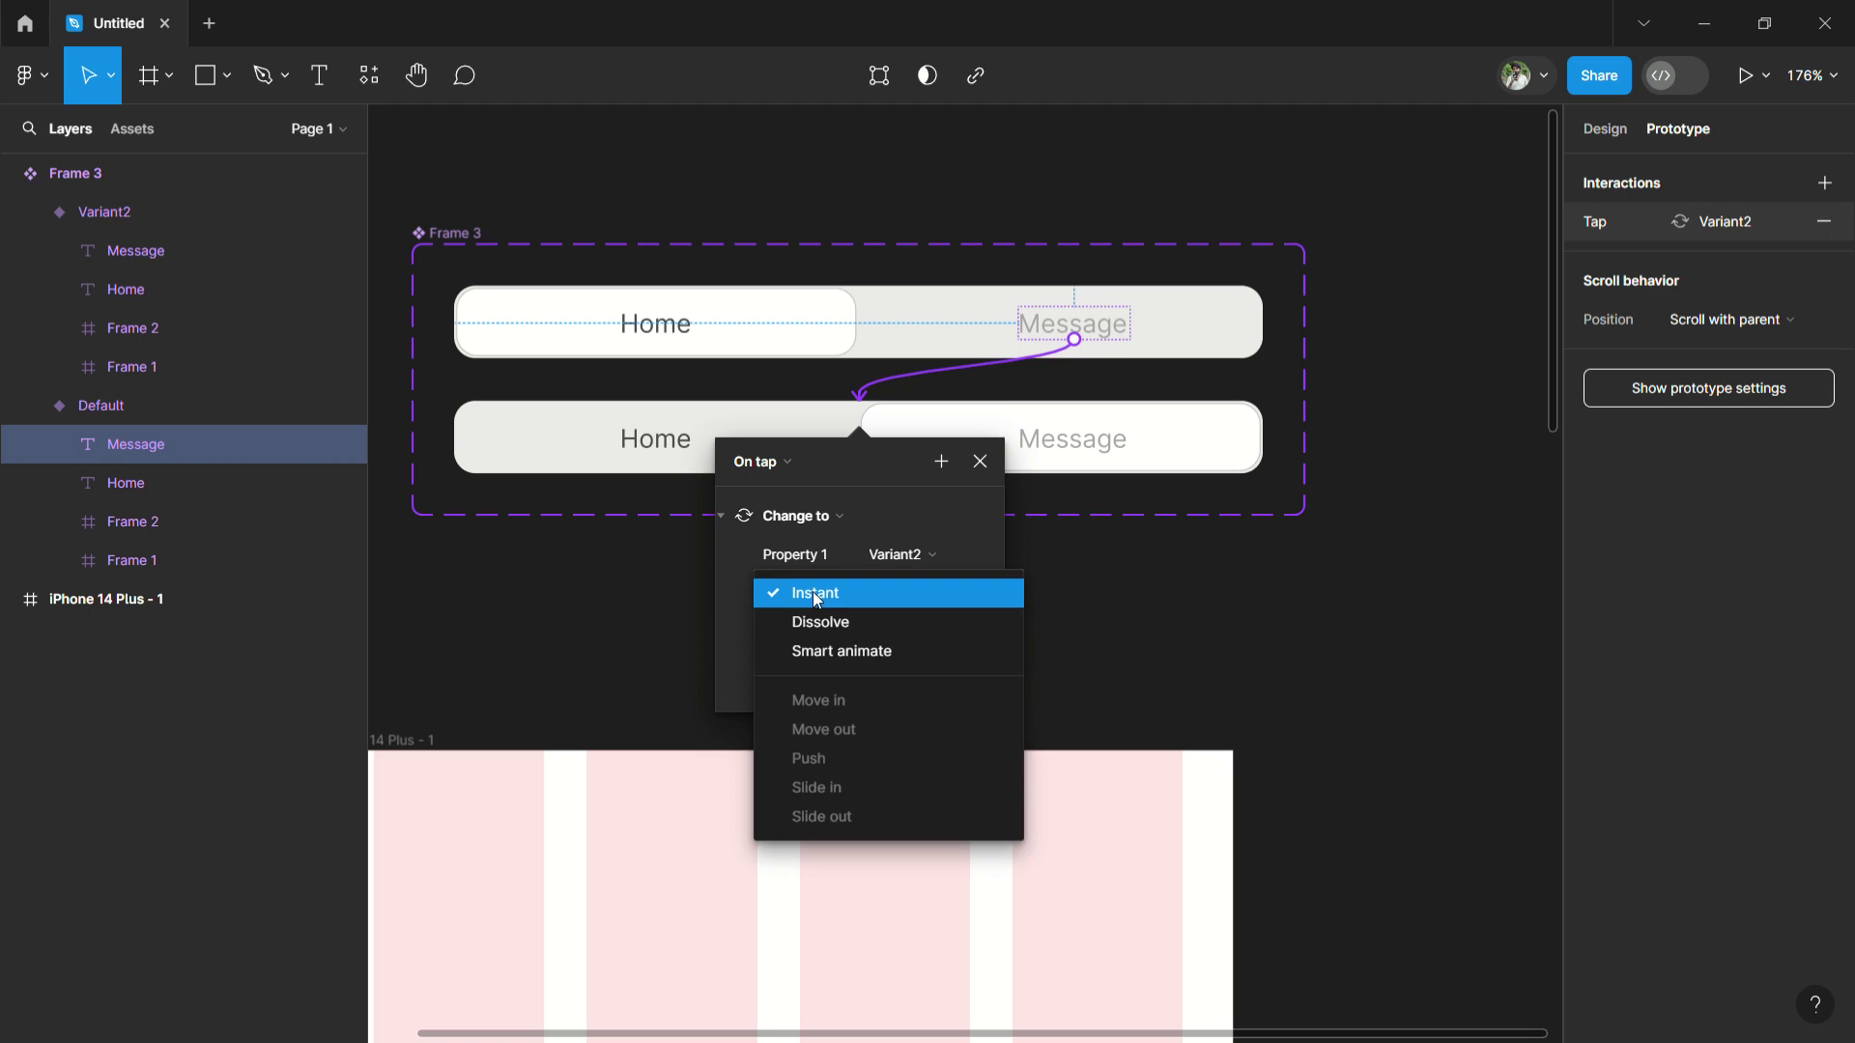
{"action": "left_click", "coordinate": [826, 657]}
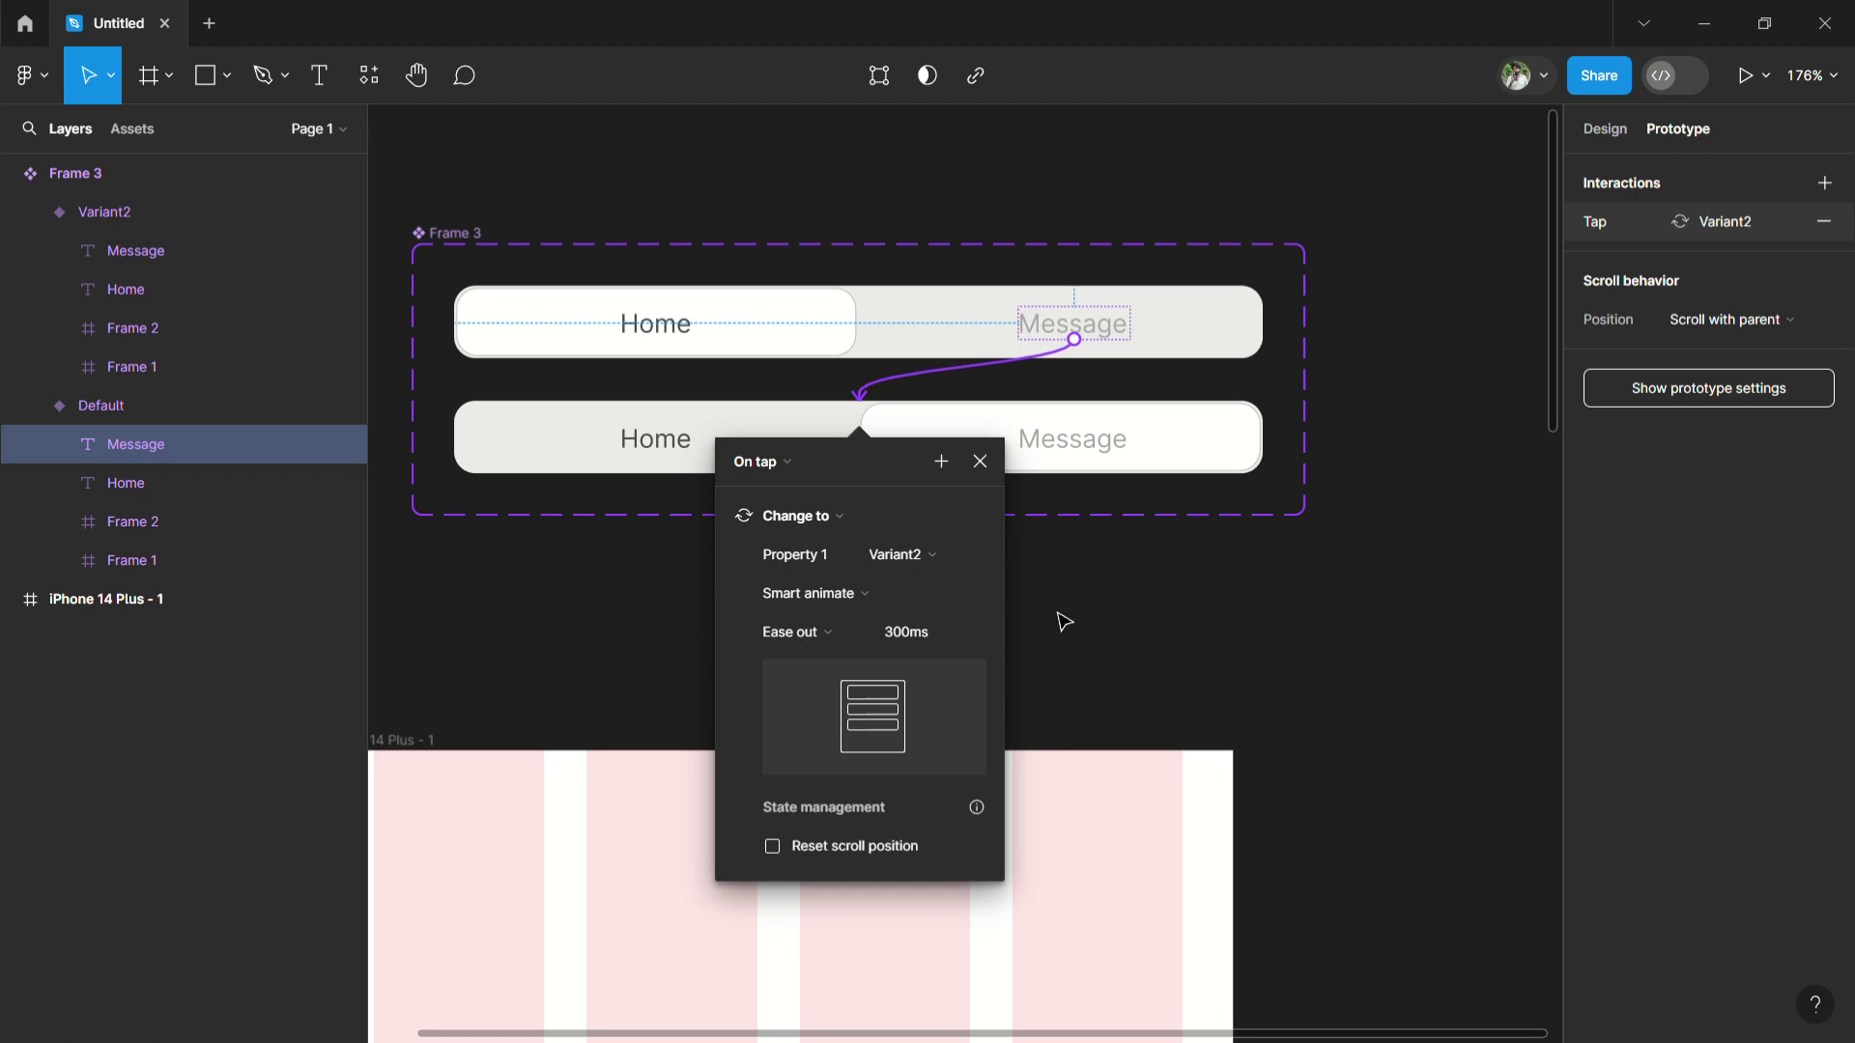
{"action": "left_click", "coordinate": [1111, 615]}
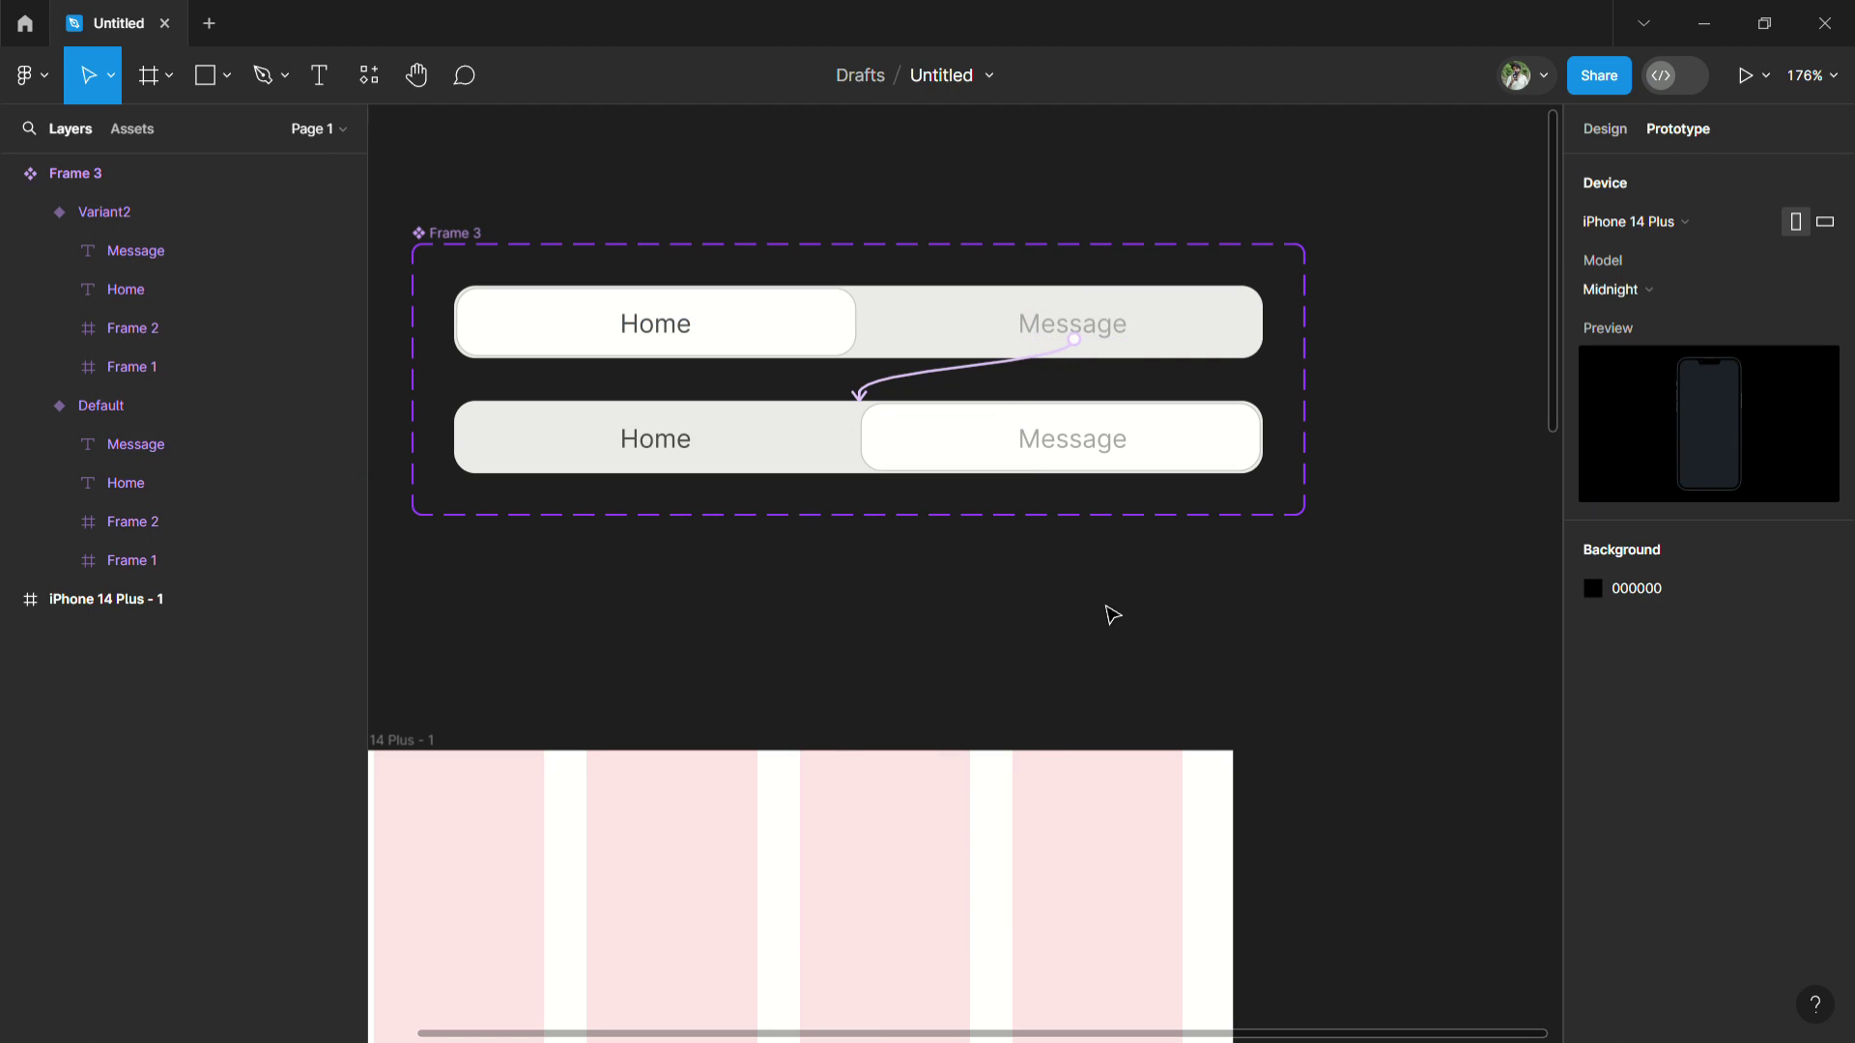
Link tapping Home in Variant2 back to the Default variant.
{"action": "double_click", "coordinate": [667, 449]}
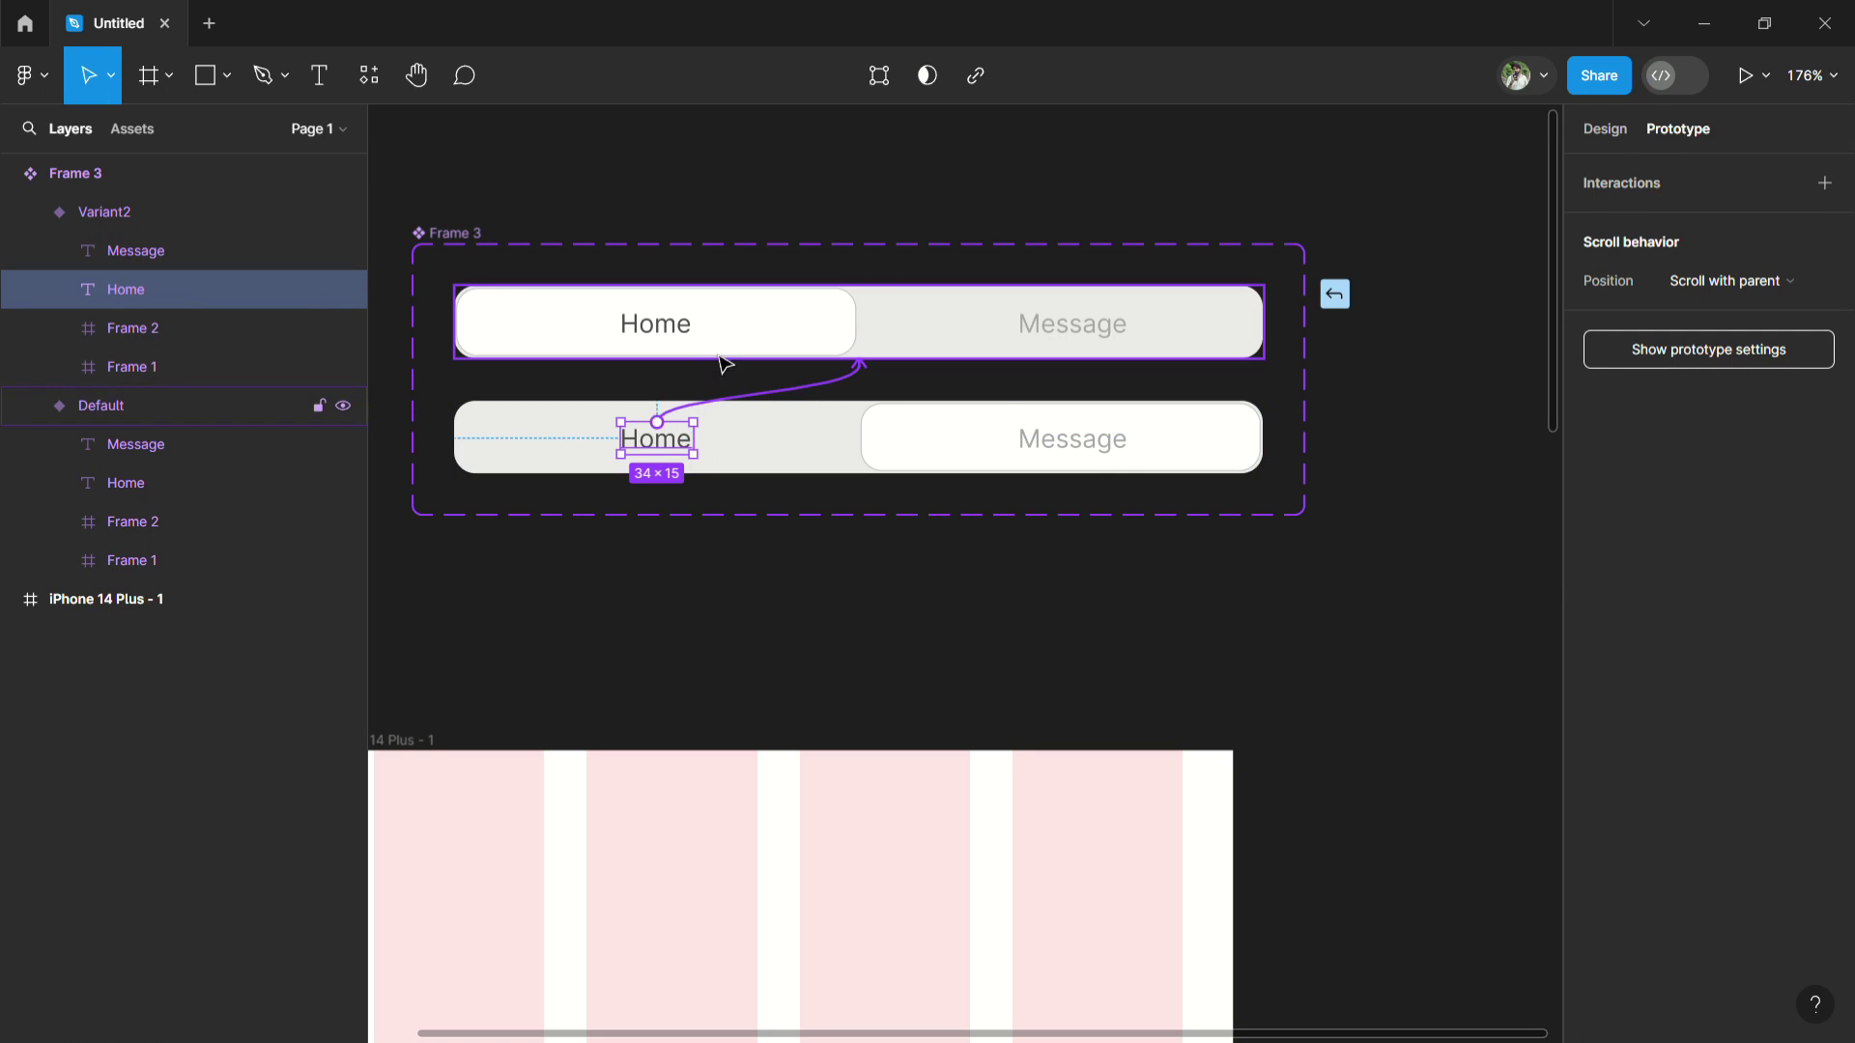
{"action": "left_click_drag", "start_coordinate": [657, 454], "coordinate": [741, 348]}
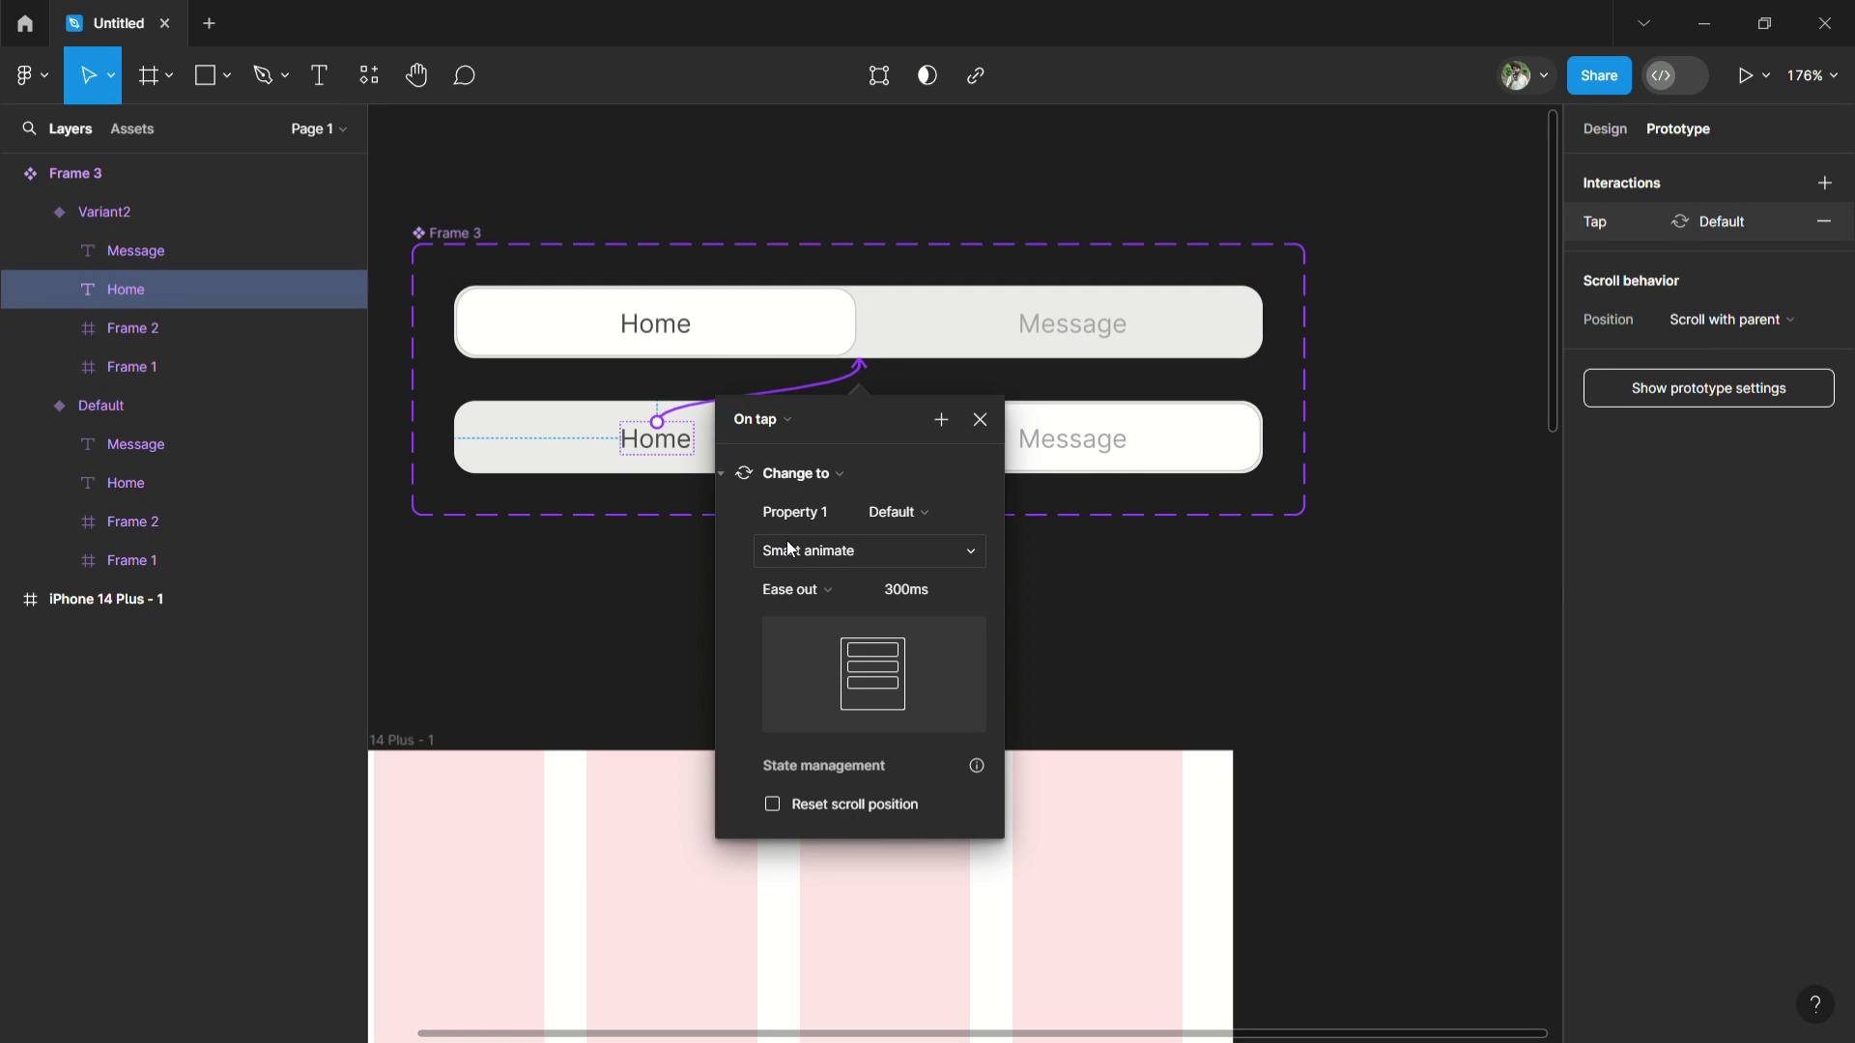
{"action": "left_click", "coordinate": [1111, 601]}
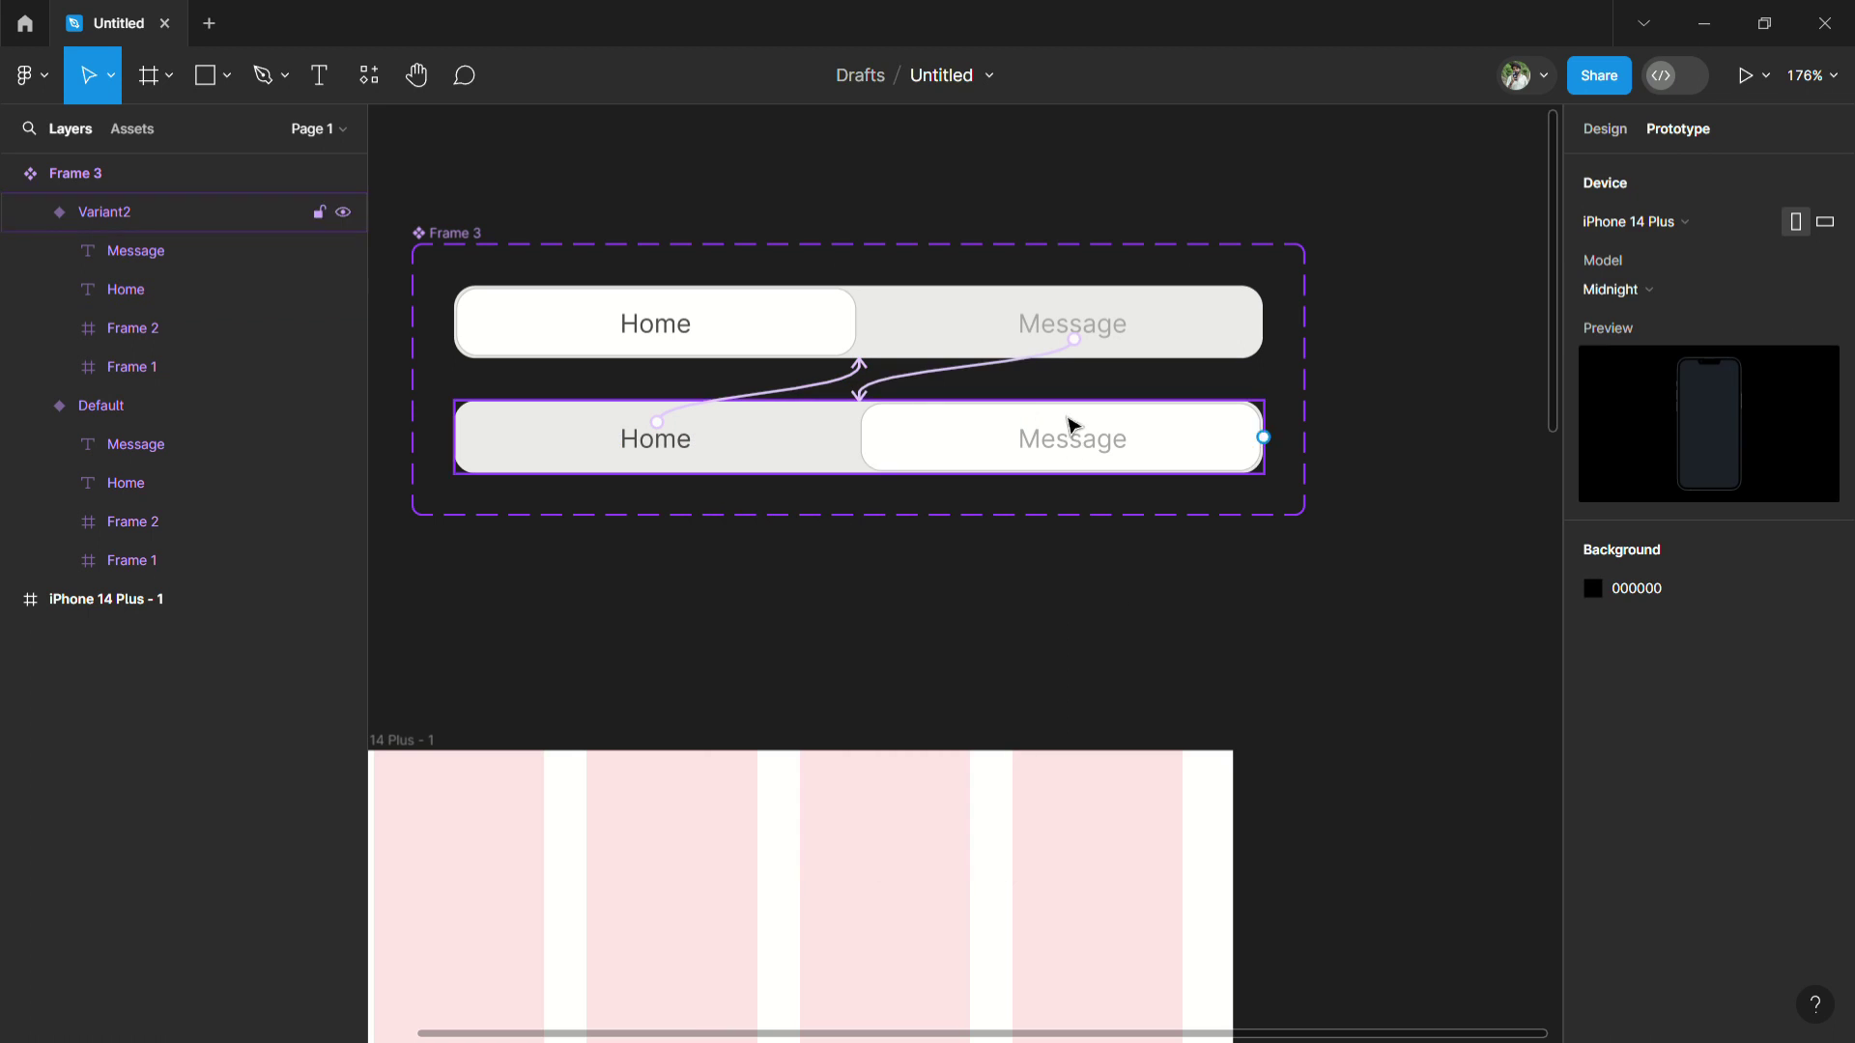
{"action": "left_click", "coordinate": [676, 454]}
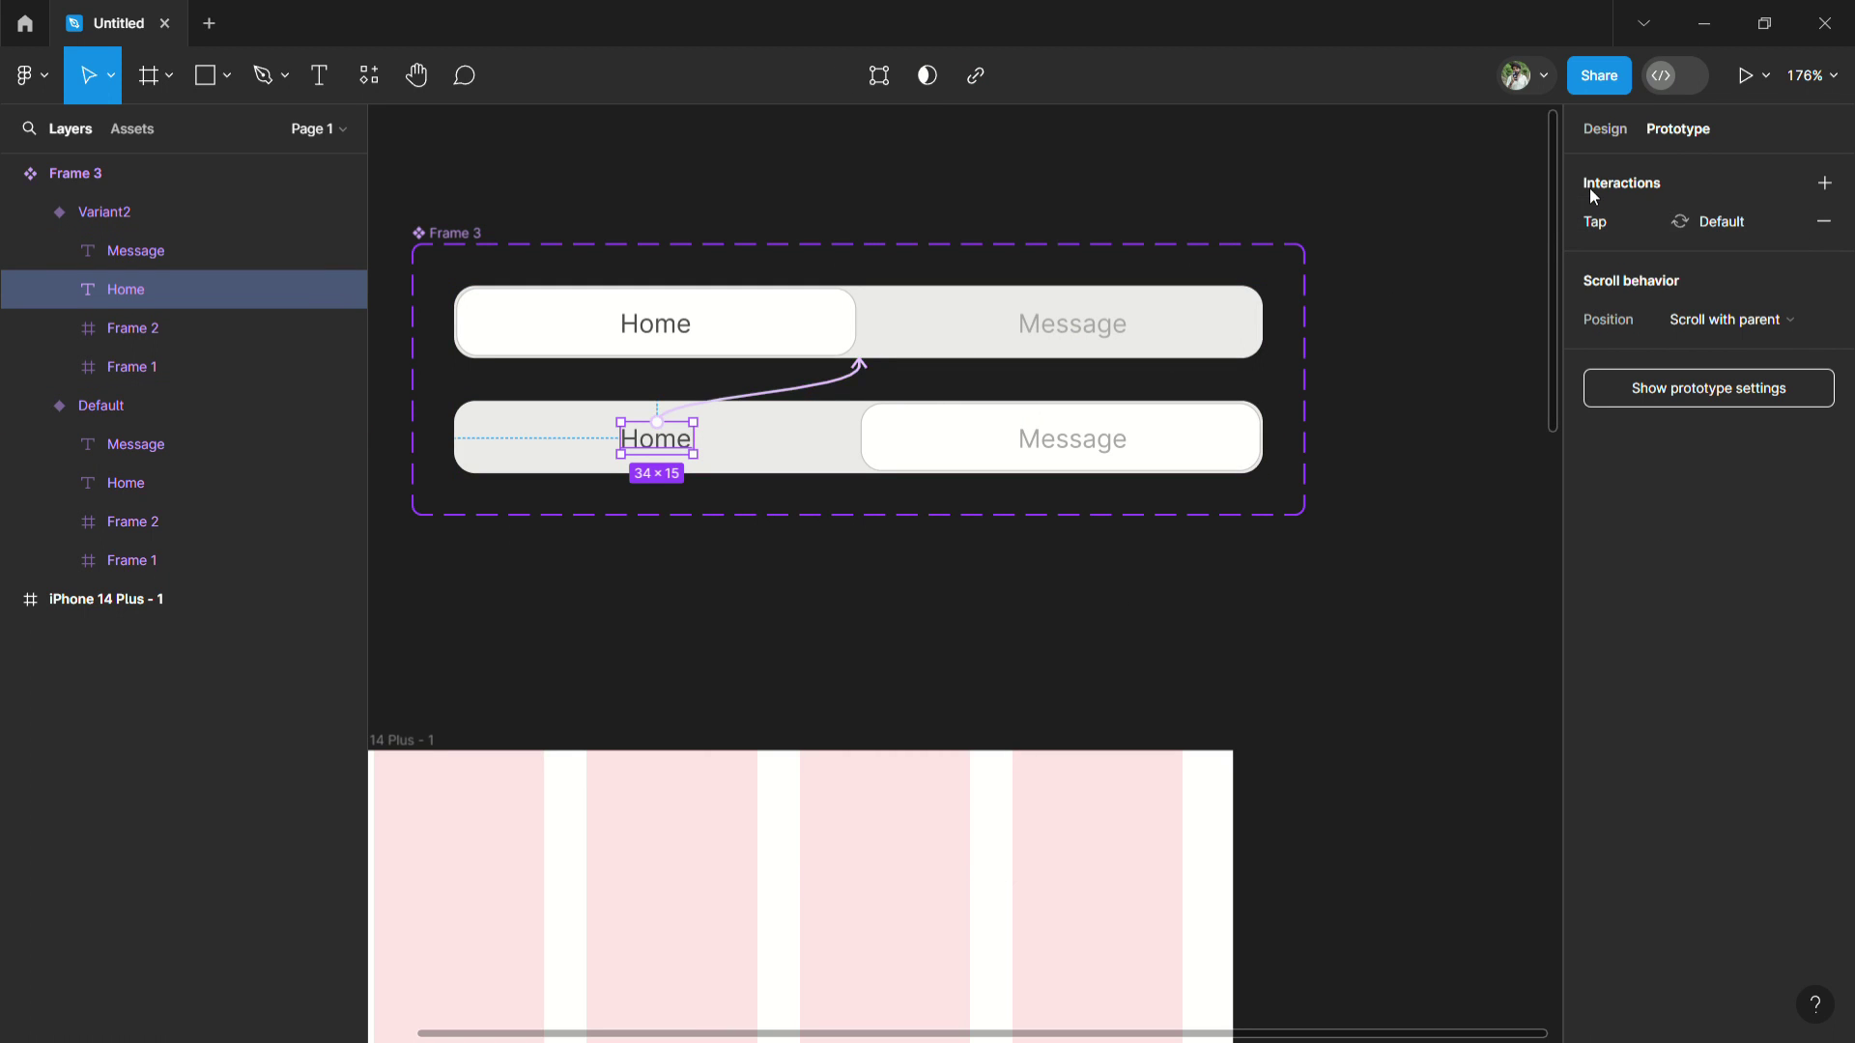
{"action": "left_click", "coordinate": [1605, 129]}
Recolour the Home text with the grey sampled from the Message text using the Fill eyedropper.
{"action": "scroll", "coordinate": [1628, 792], "scroll_direction": "down", "scroll_amount": 5}
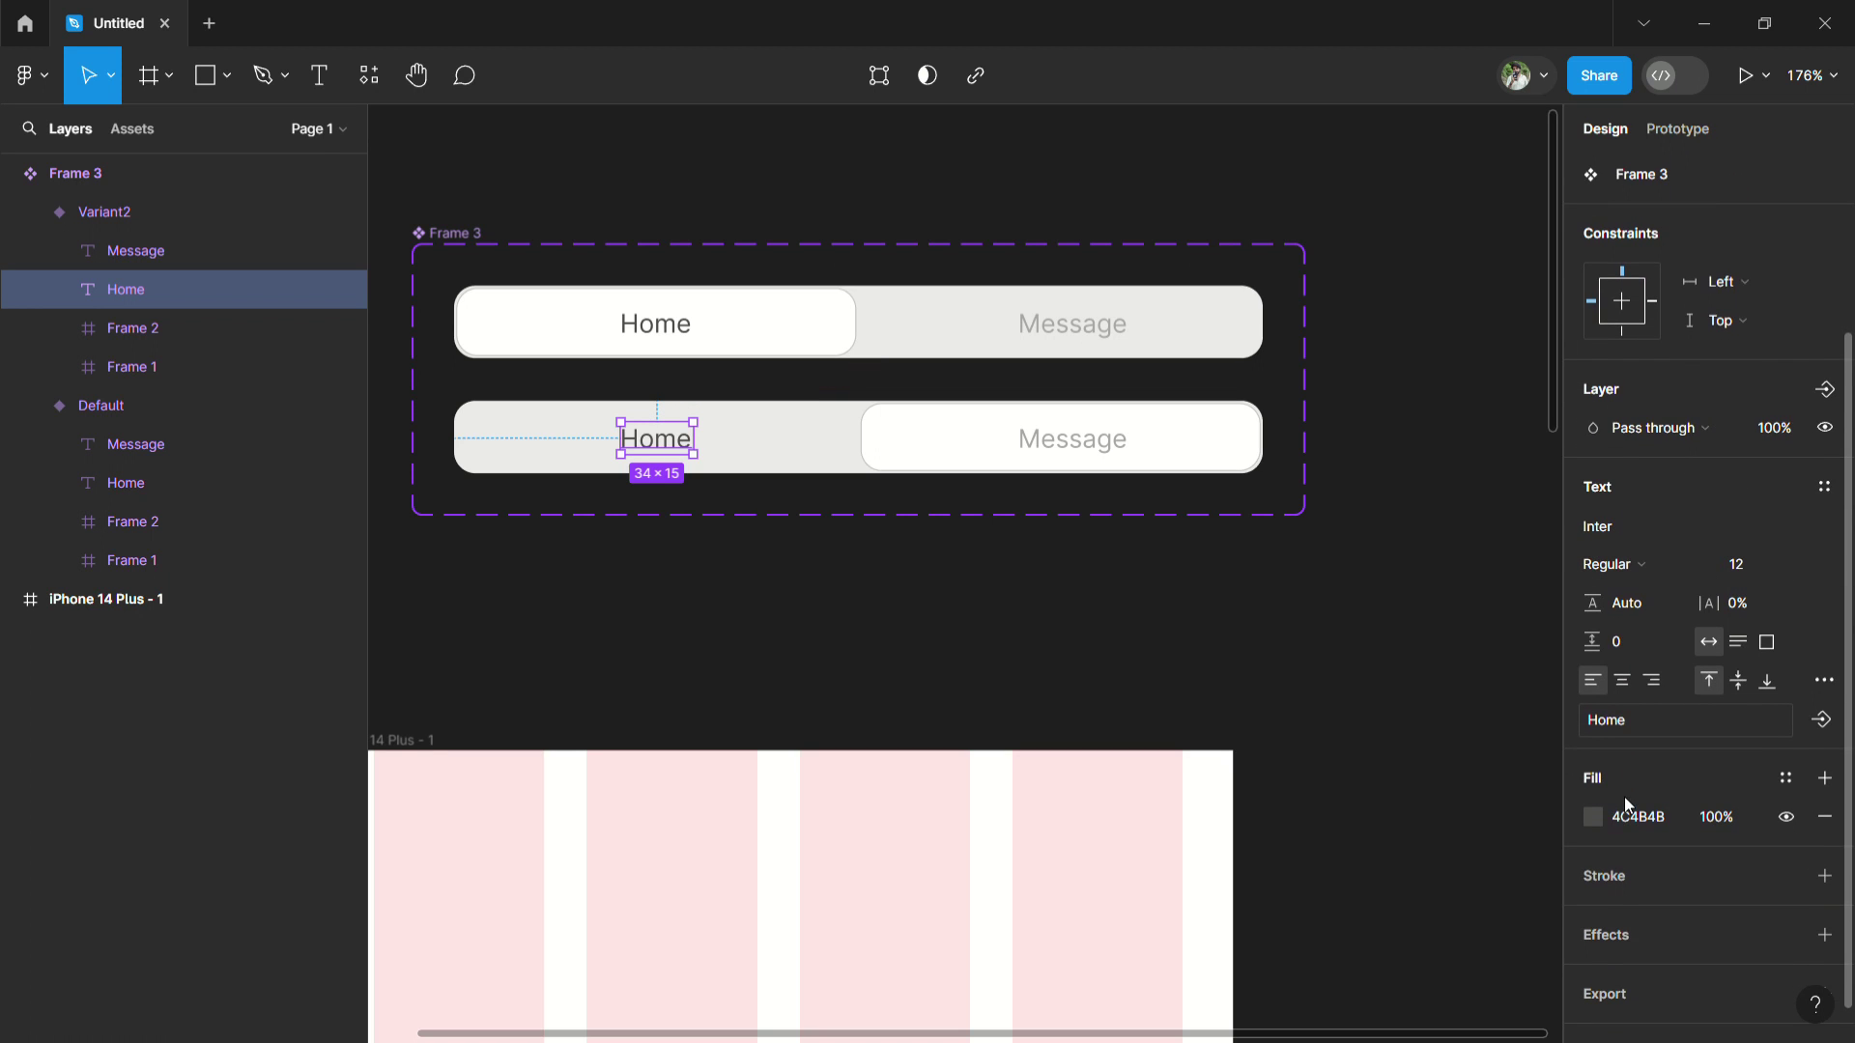
{"action": "left_click", "coordinate": [1600, 820]}
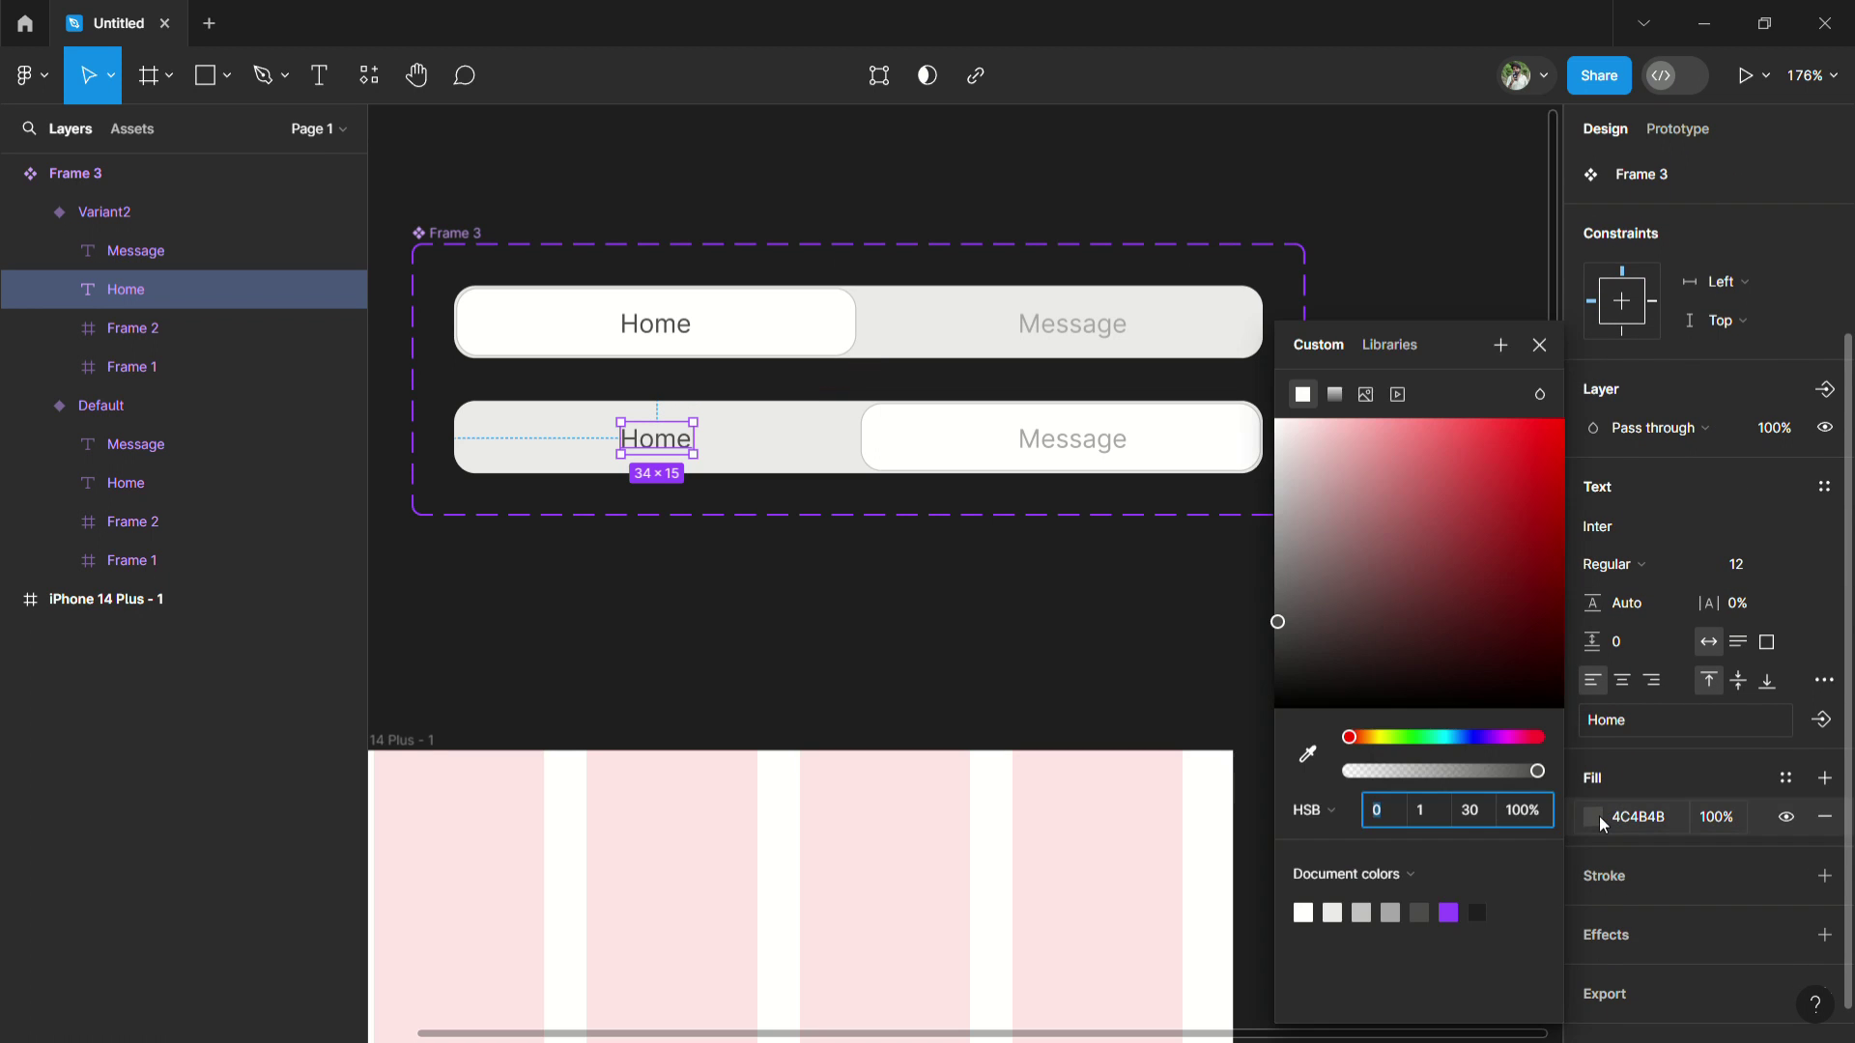
{"action": "left_click", "coordinate": [1308, 754]}
{"action": "scroll", "coordinate": [1091, 363], "scroll_direction": "up", "scroll_amount": 5}
{"action": "scroll", "coordinate": [1092, 363], "scroll_direction": "up", "scroll_amount": 5}
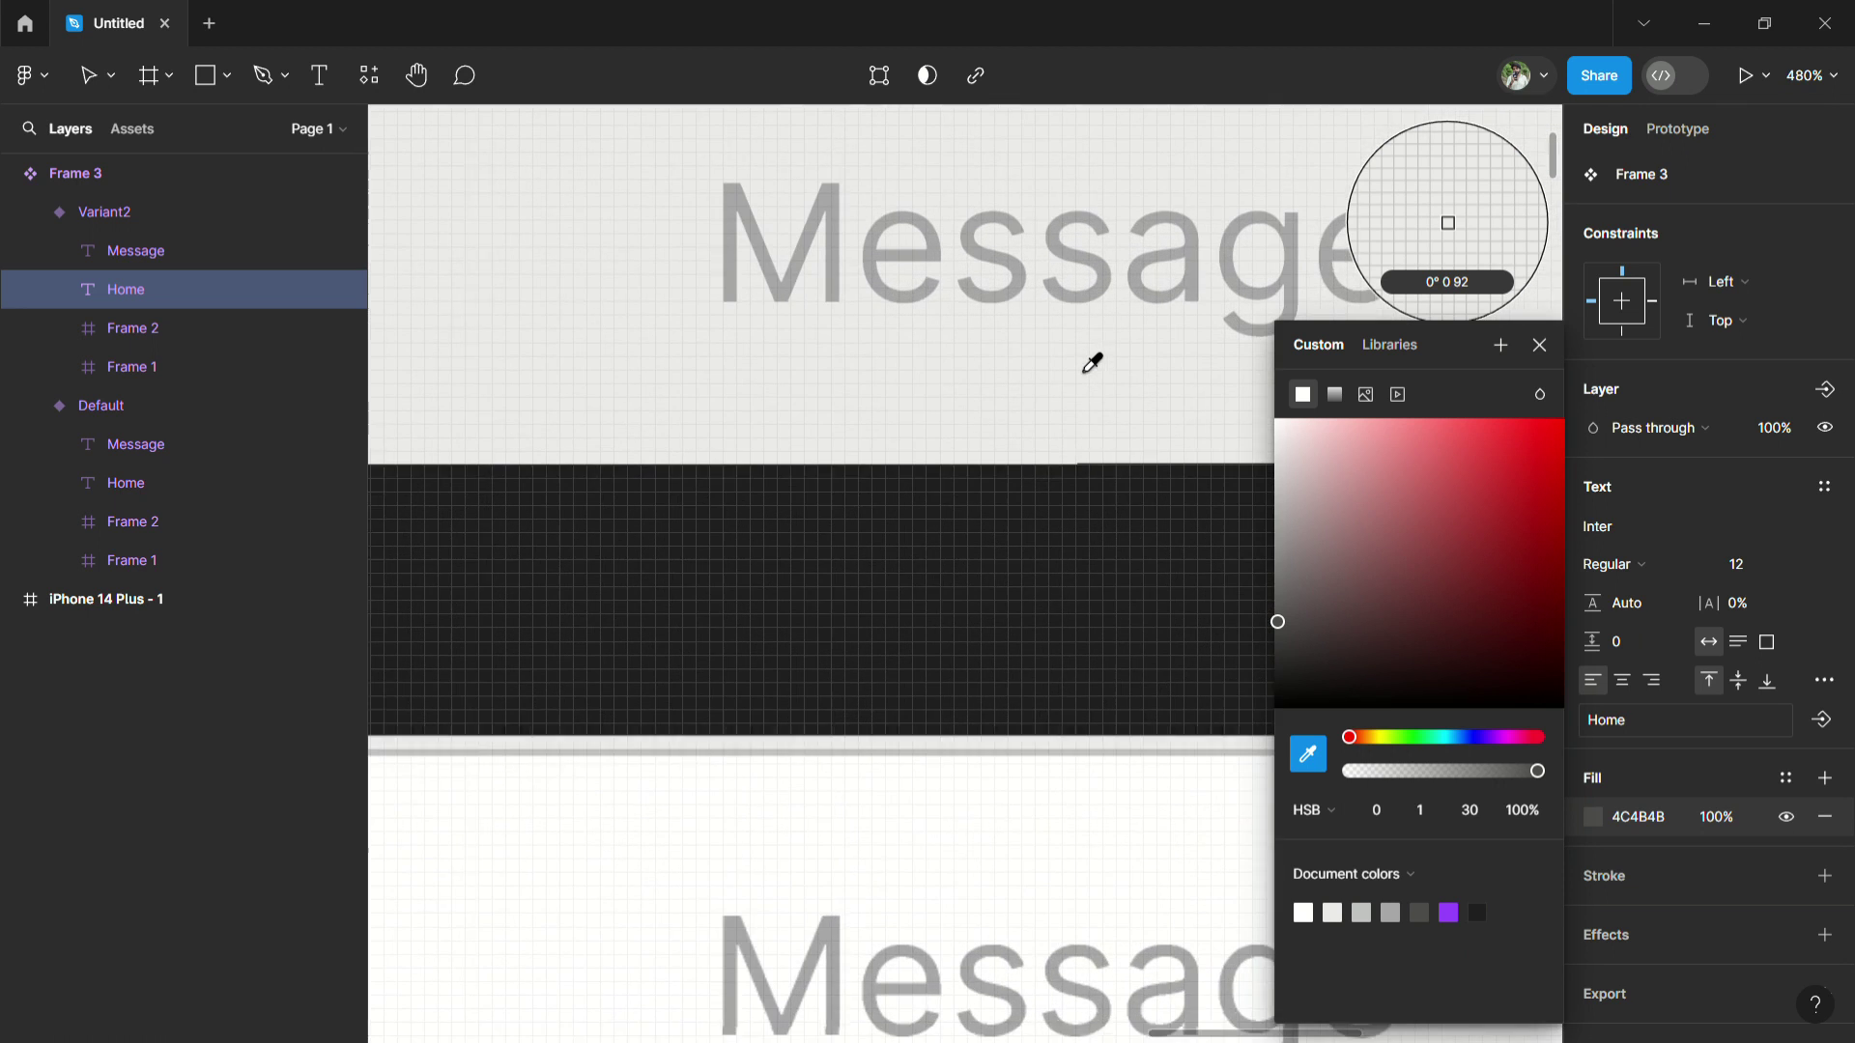
{"action": "left_click", "coordinate": [1063, 249]}
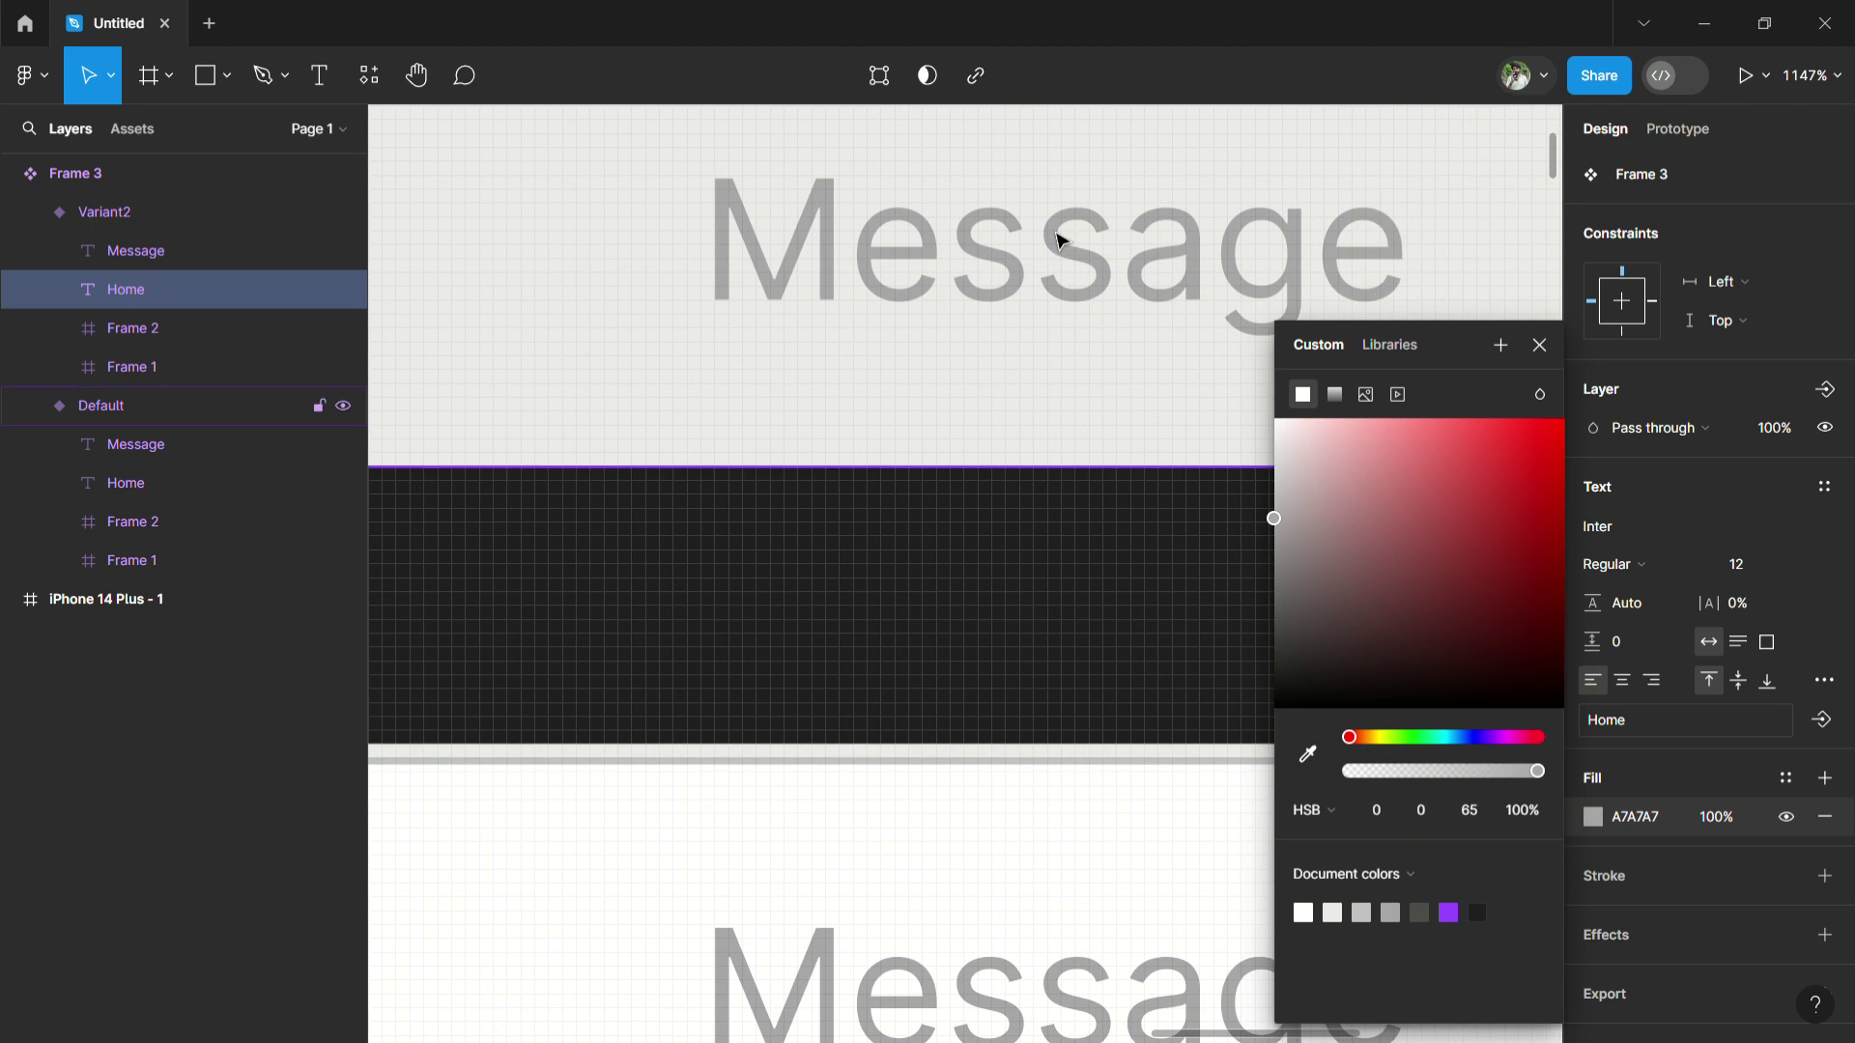
{"action": "scroll", "coordinate": [1056, 236], "scroll_direction": "down", "scroll_amount": 5}
Set Variant2's Message text to Home's dark grey 4C4B4B with the eyedropper, then deselect.
{"action": "left_click", "coordinate": [1000, 498]}
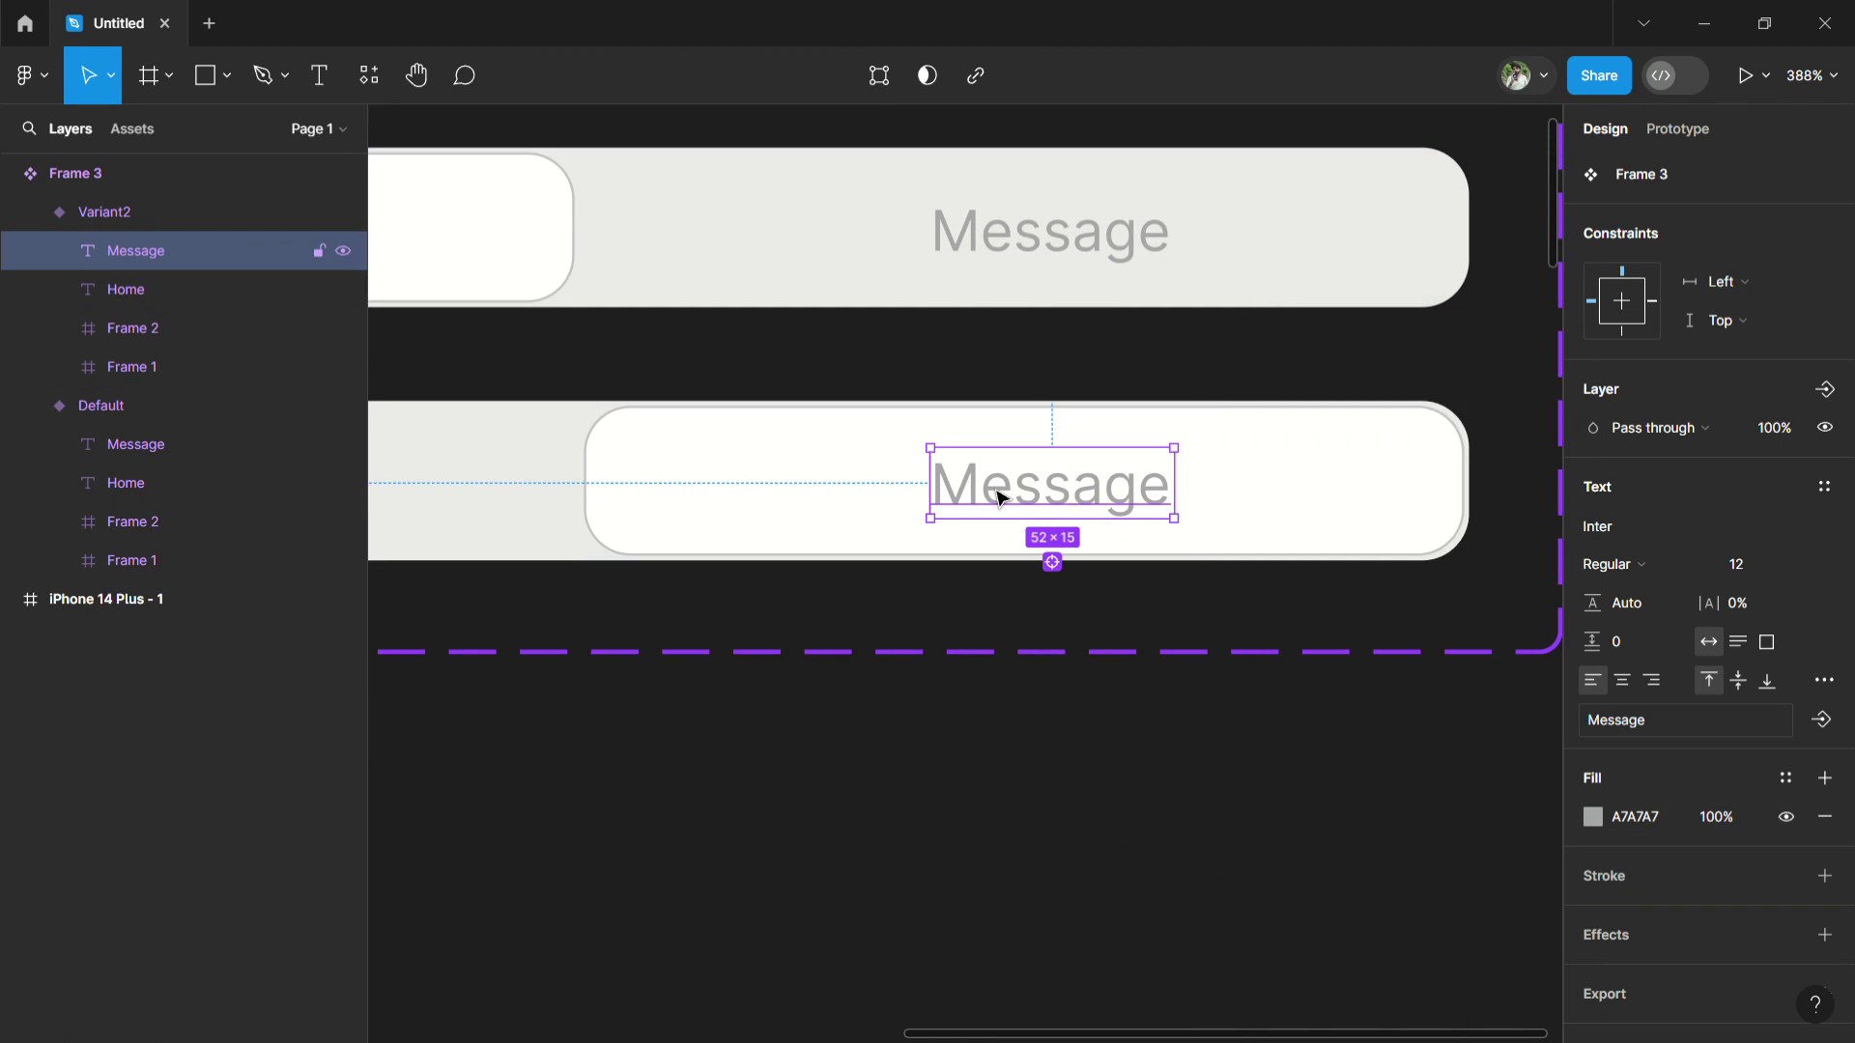
{"action": "left_click", "coordinate": [1594, 818]}
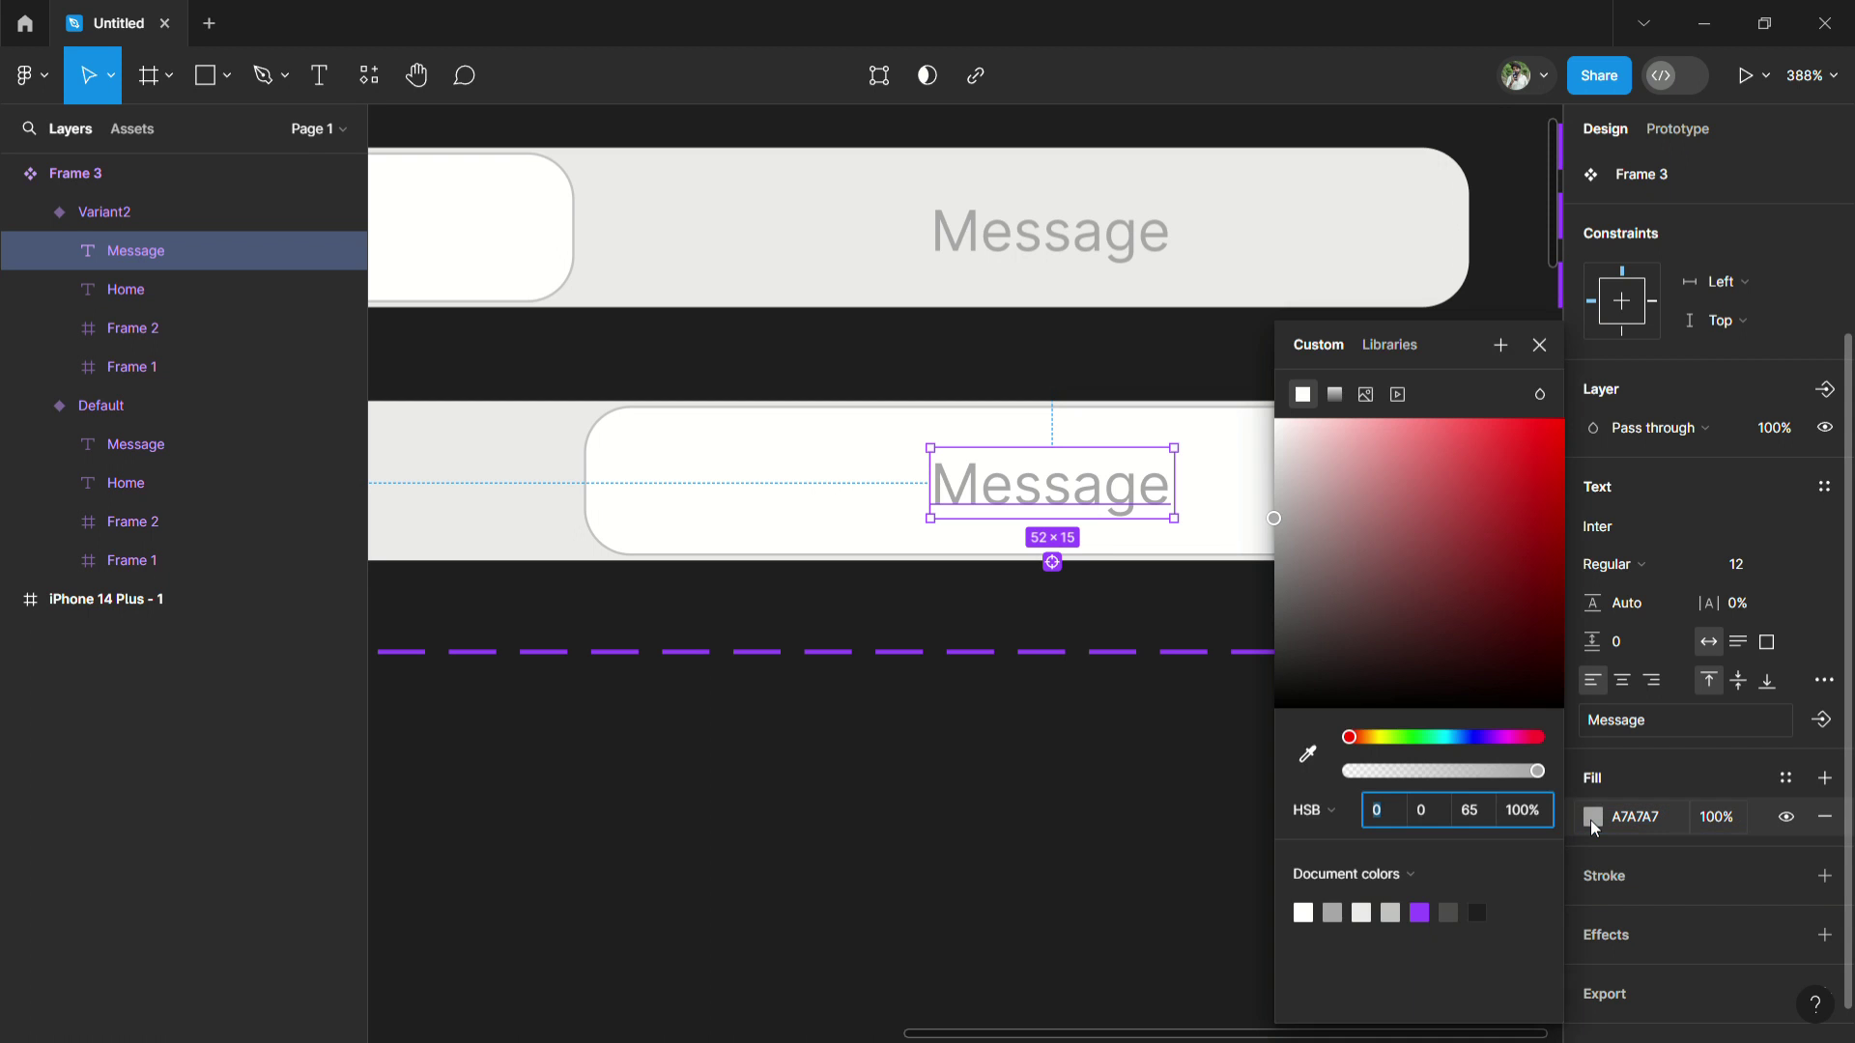
{"action": "left_click", "coordinate": [1308, 755]}
{"action": "scroll", "coordinate": [966, 725], "scroll_direction": "left", "scroll_amount": 5}
{"action": "scroll", "coordinate": [913, 712], "scroll_direction": "left", "scroll_amount": 5}
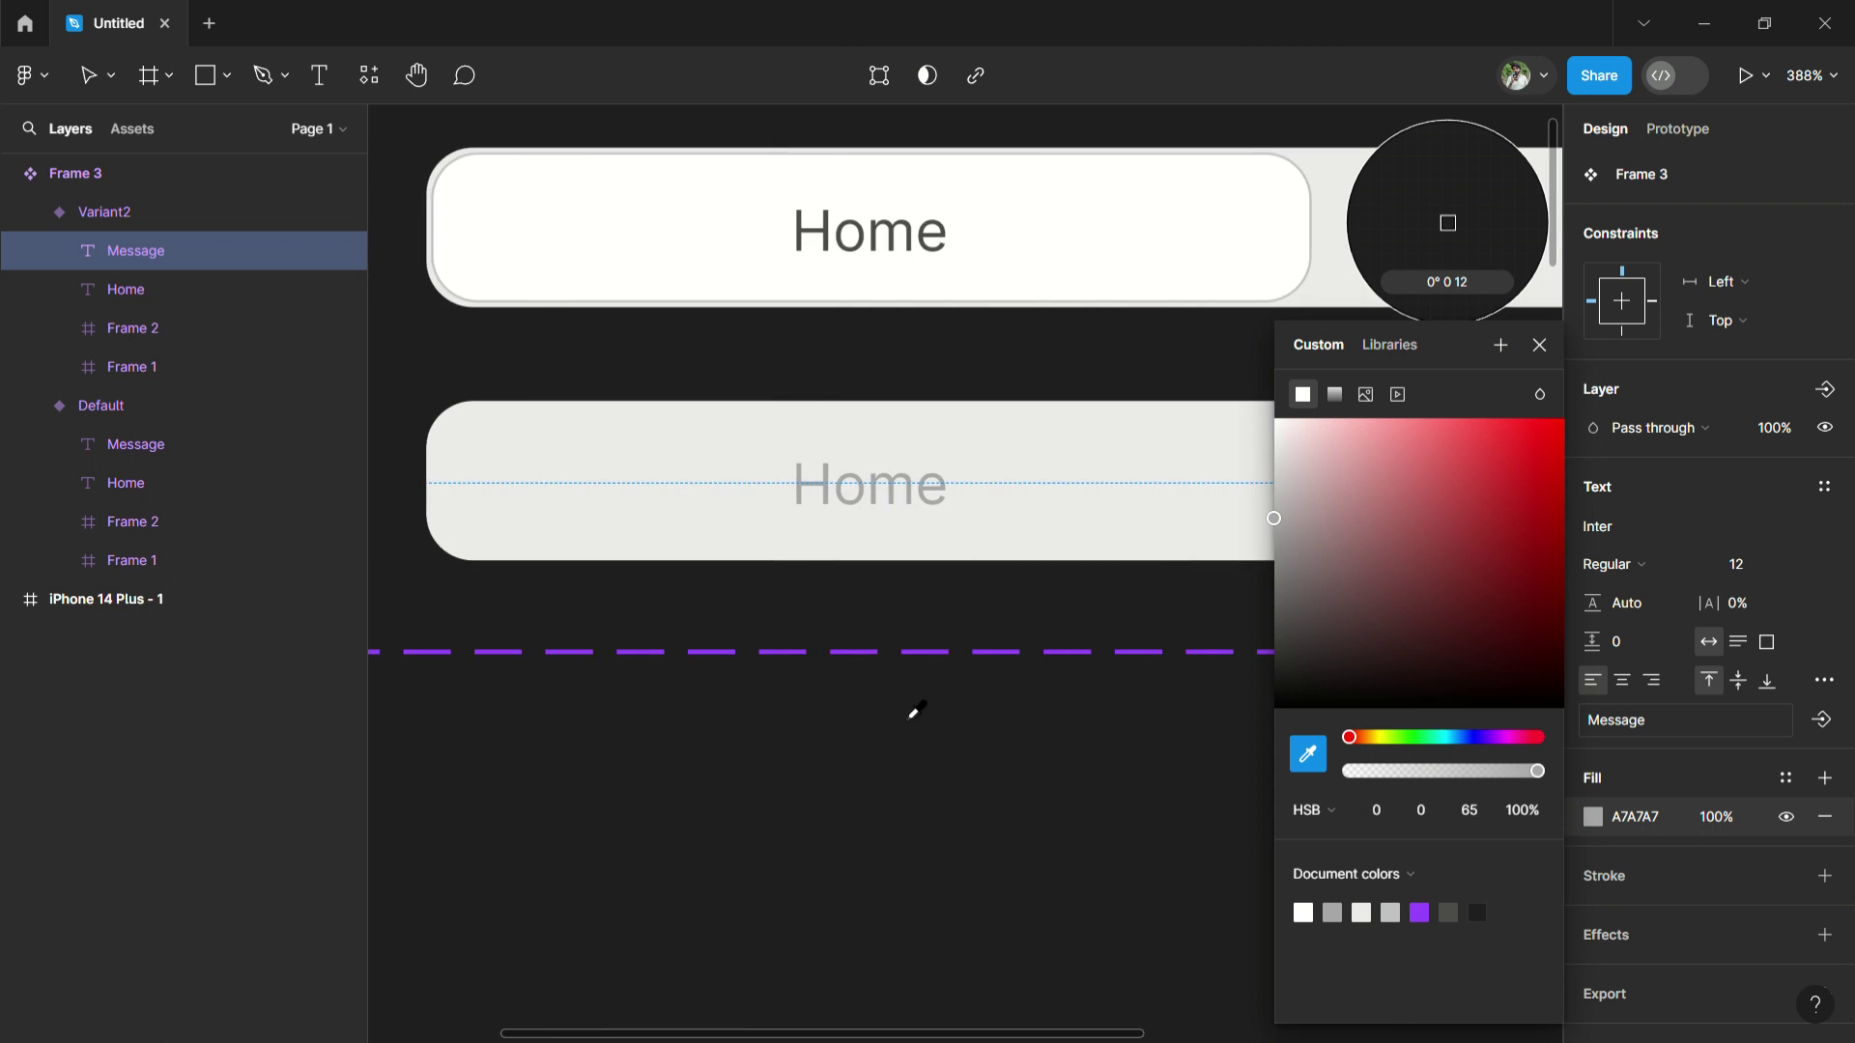
{"action": "scroll", "coordinate": [845, 505], "scroll_direction": "up", "scroll_amount": 3}
{"action": "scroll", "coordinate": [822, 518], "scroll_direction": "up", "scroll_amount": 3}
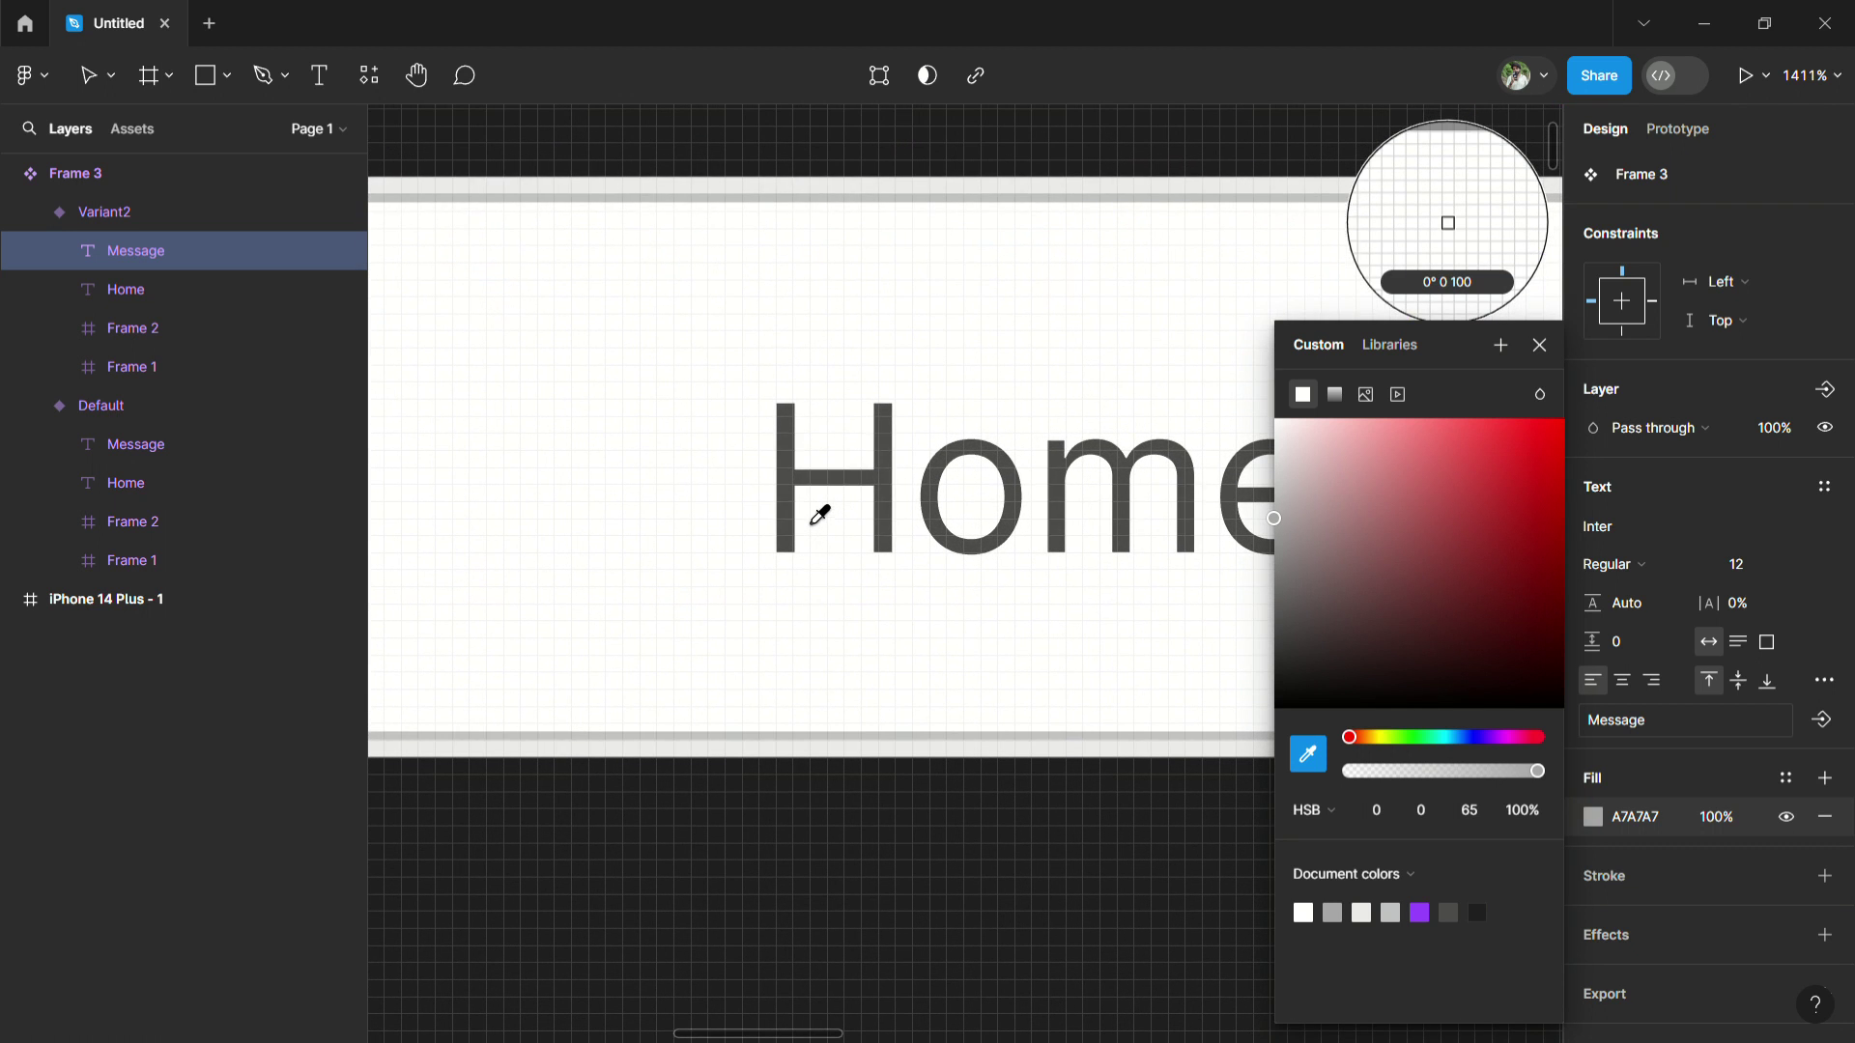
{"action": "left_click", "coordinate": [797, 490]}
{"action": "scroll", "coordinate": [797, 489], "scroll_direction": "down", "scroll_amount": 5}
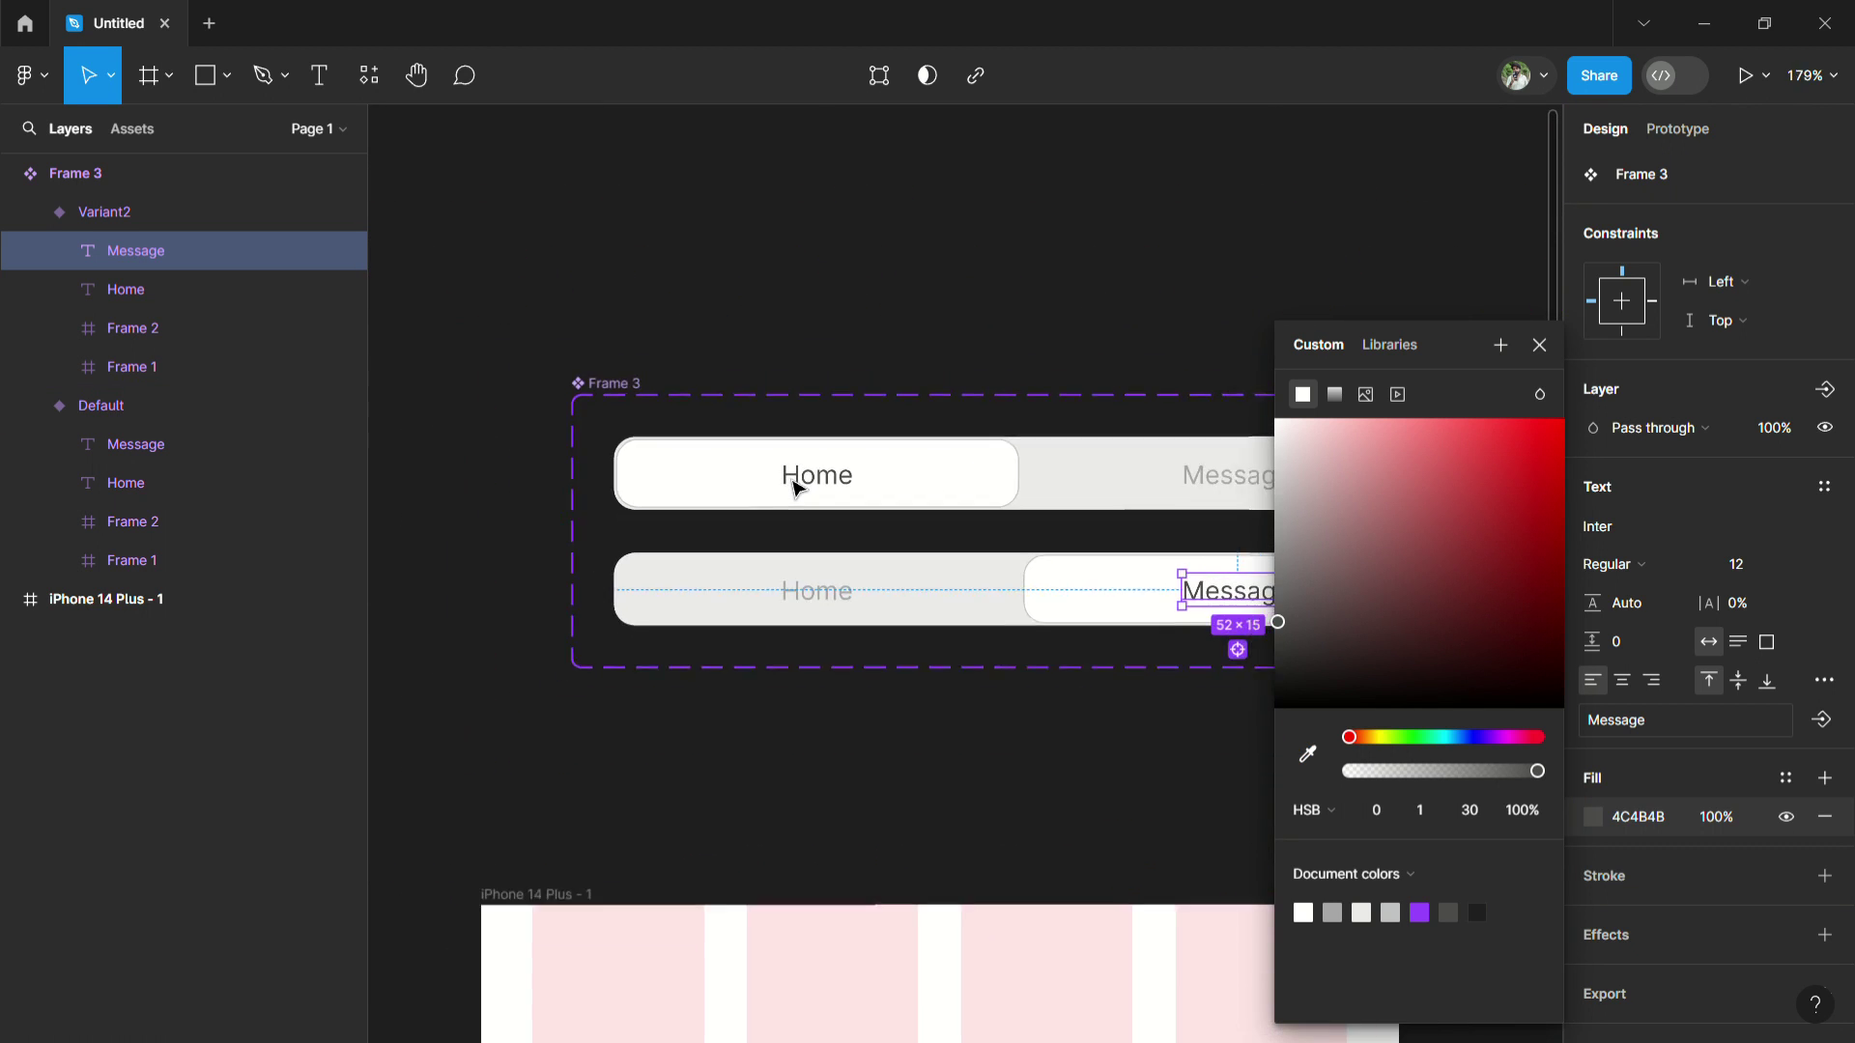
{"action": "scroll", "coordinate": [793, 478], "scroll_direction": "down", "scroll_amount": 2}
{"action": "scroll", "coordinate": [796, 483], "scroll_direction": "down", "scroll_amount": 1}
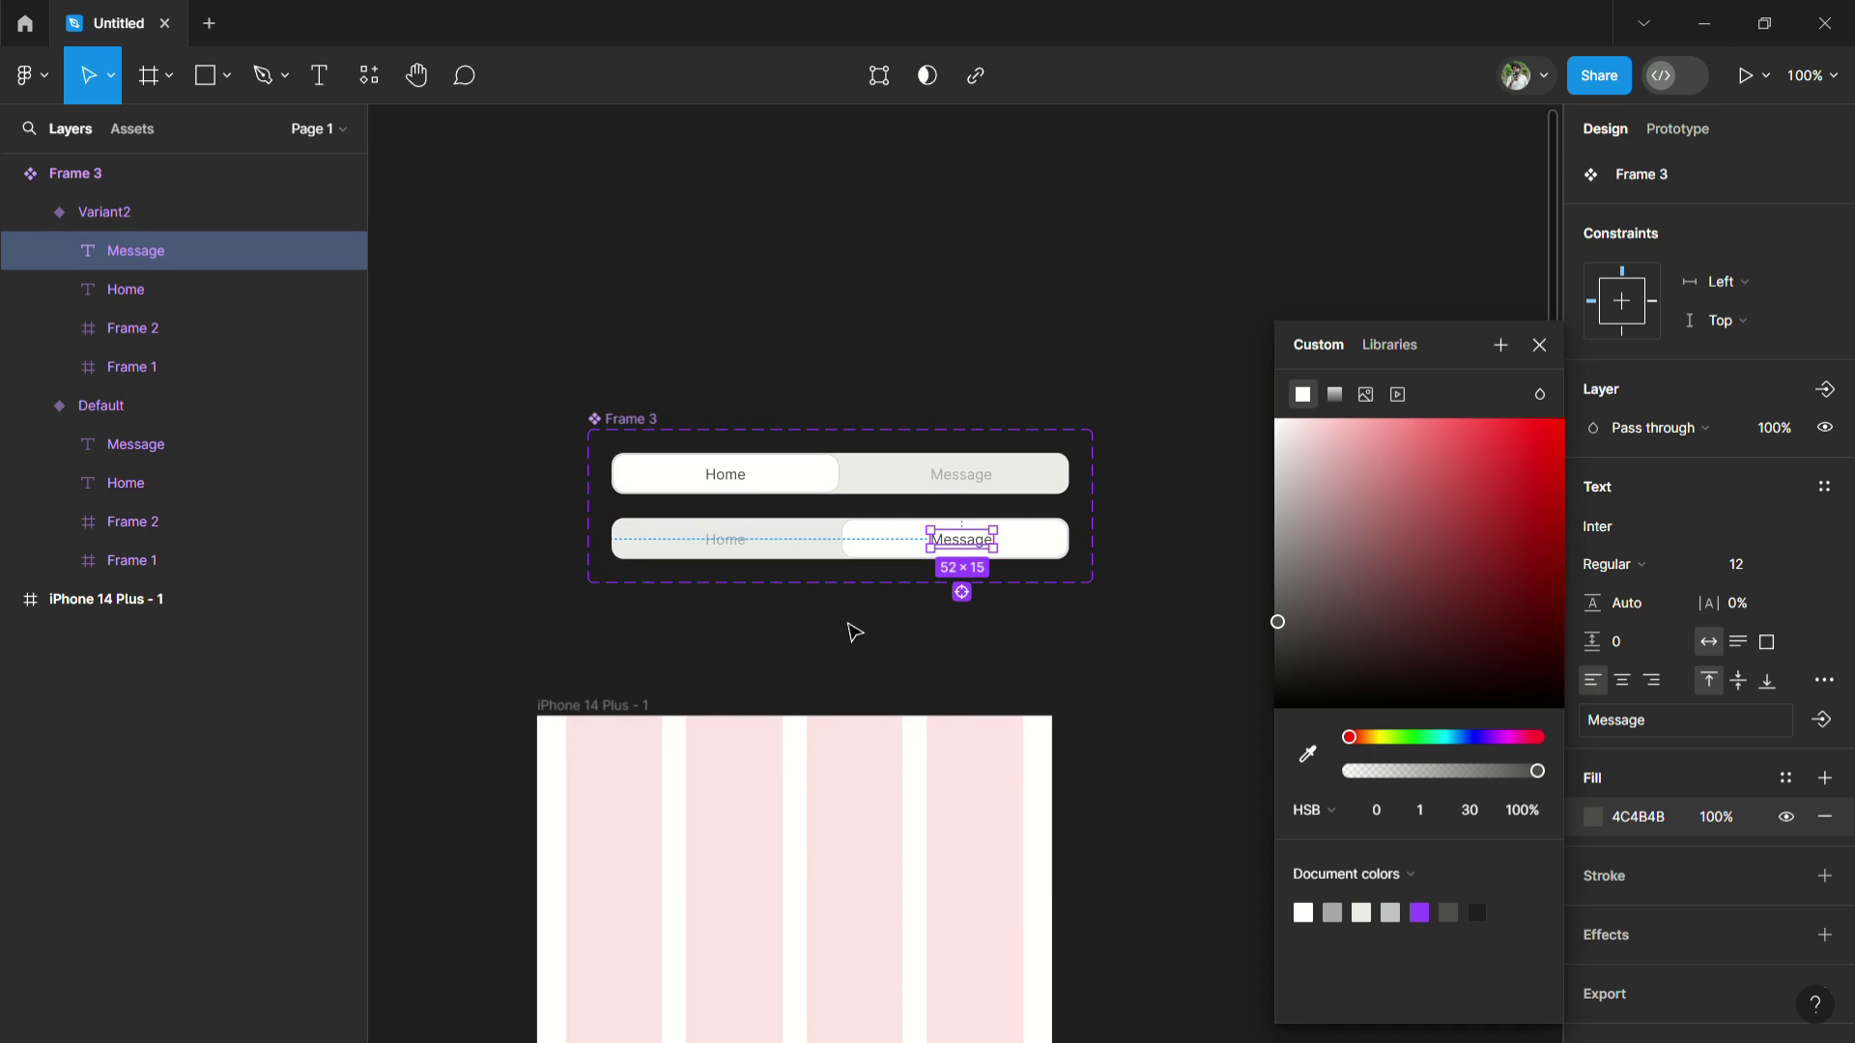
{"action": "left_click", "coordinate": [858, 626]}
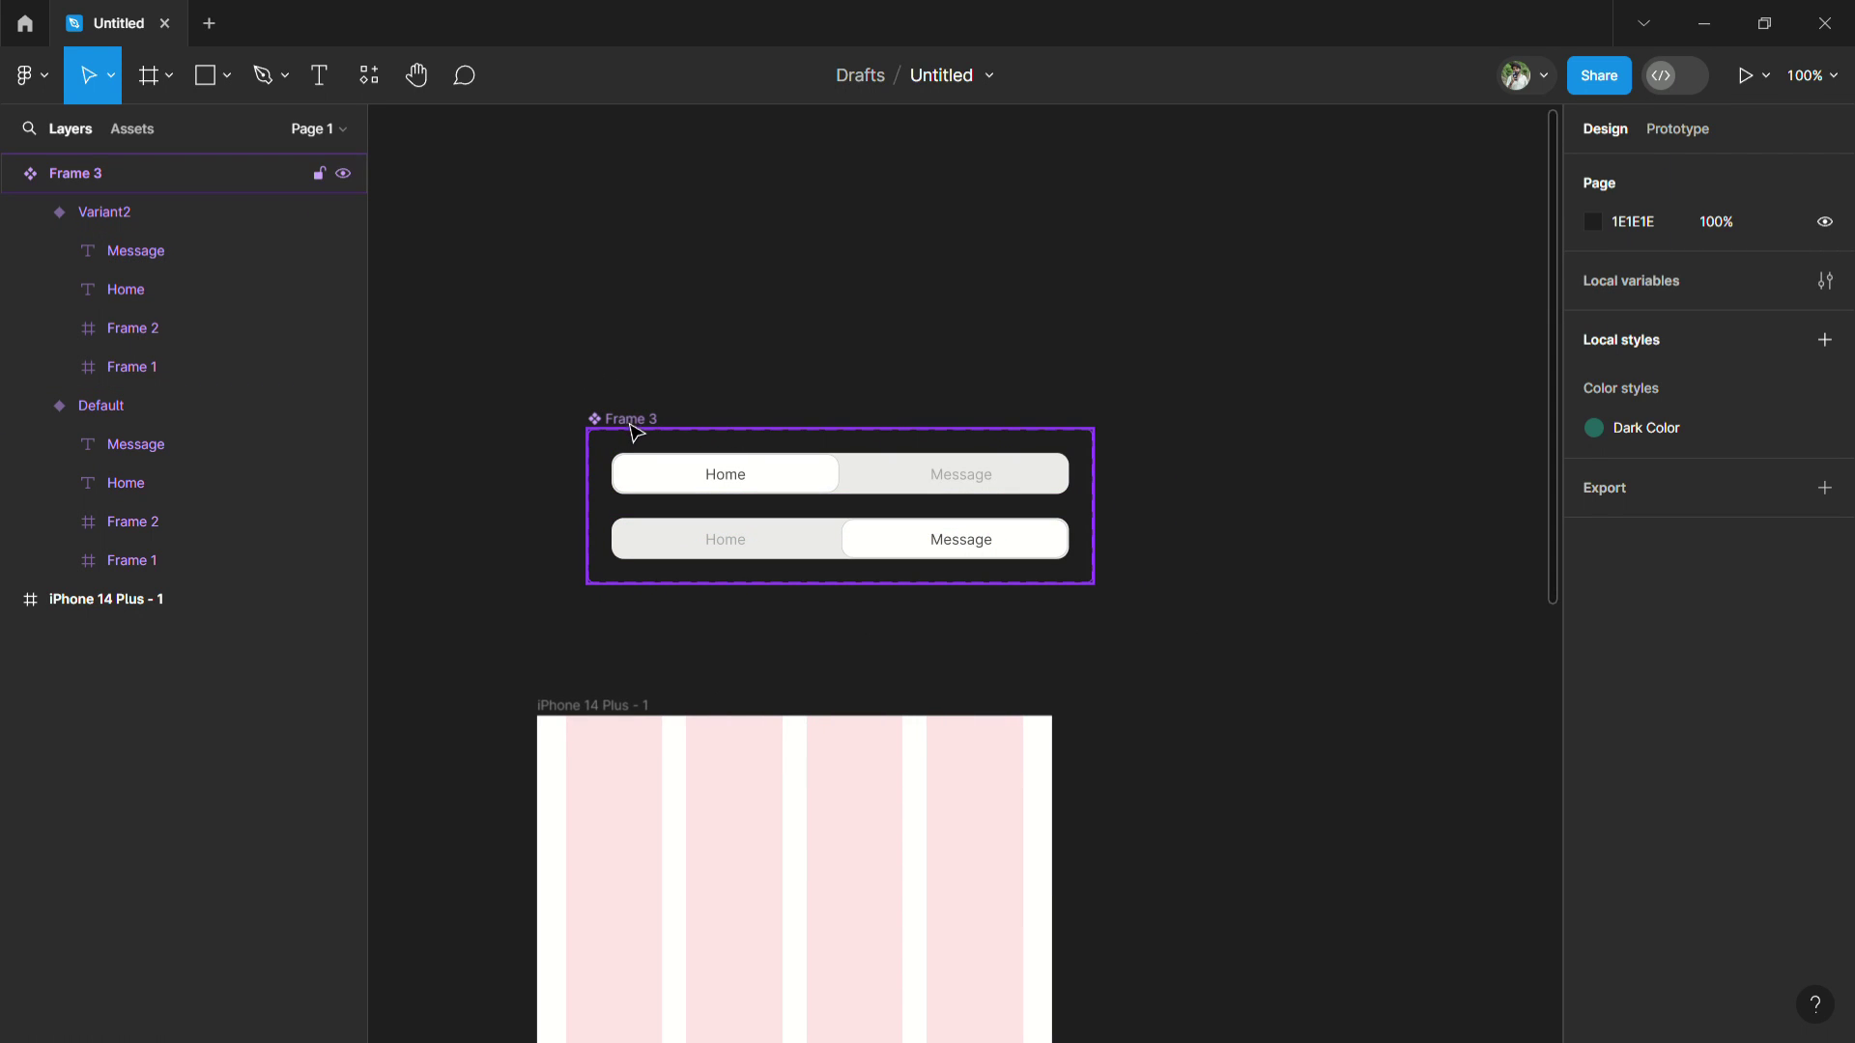
Move the Frame 3 component set aside and drag a Frame 3 instance into the iPhone frame.
{"action": "left_click_drag", "start_coordinate": [618, 435], "coordinate": [577, 371]}
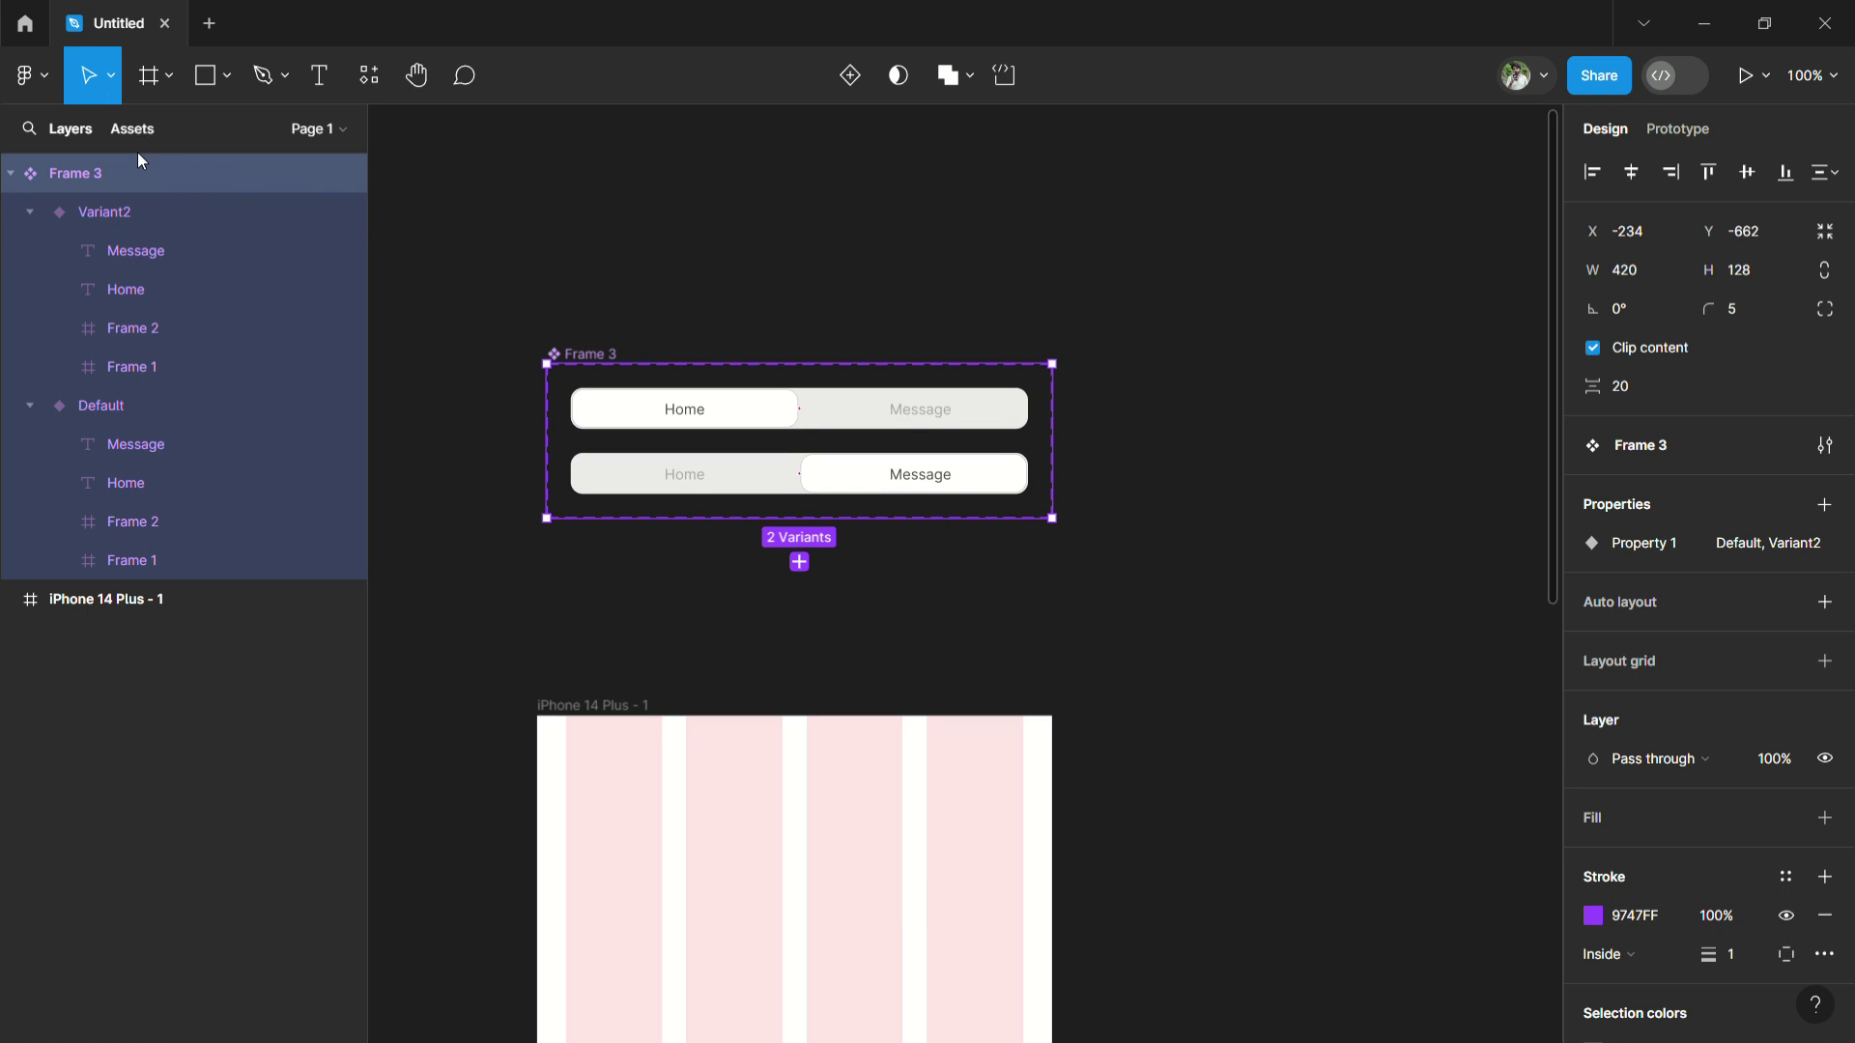
{"action": "left_click", "coordinate": [127, 128]}
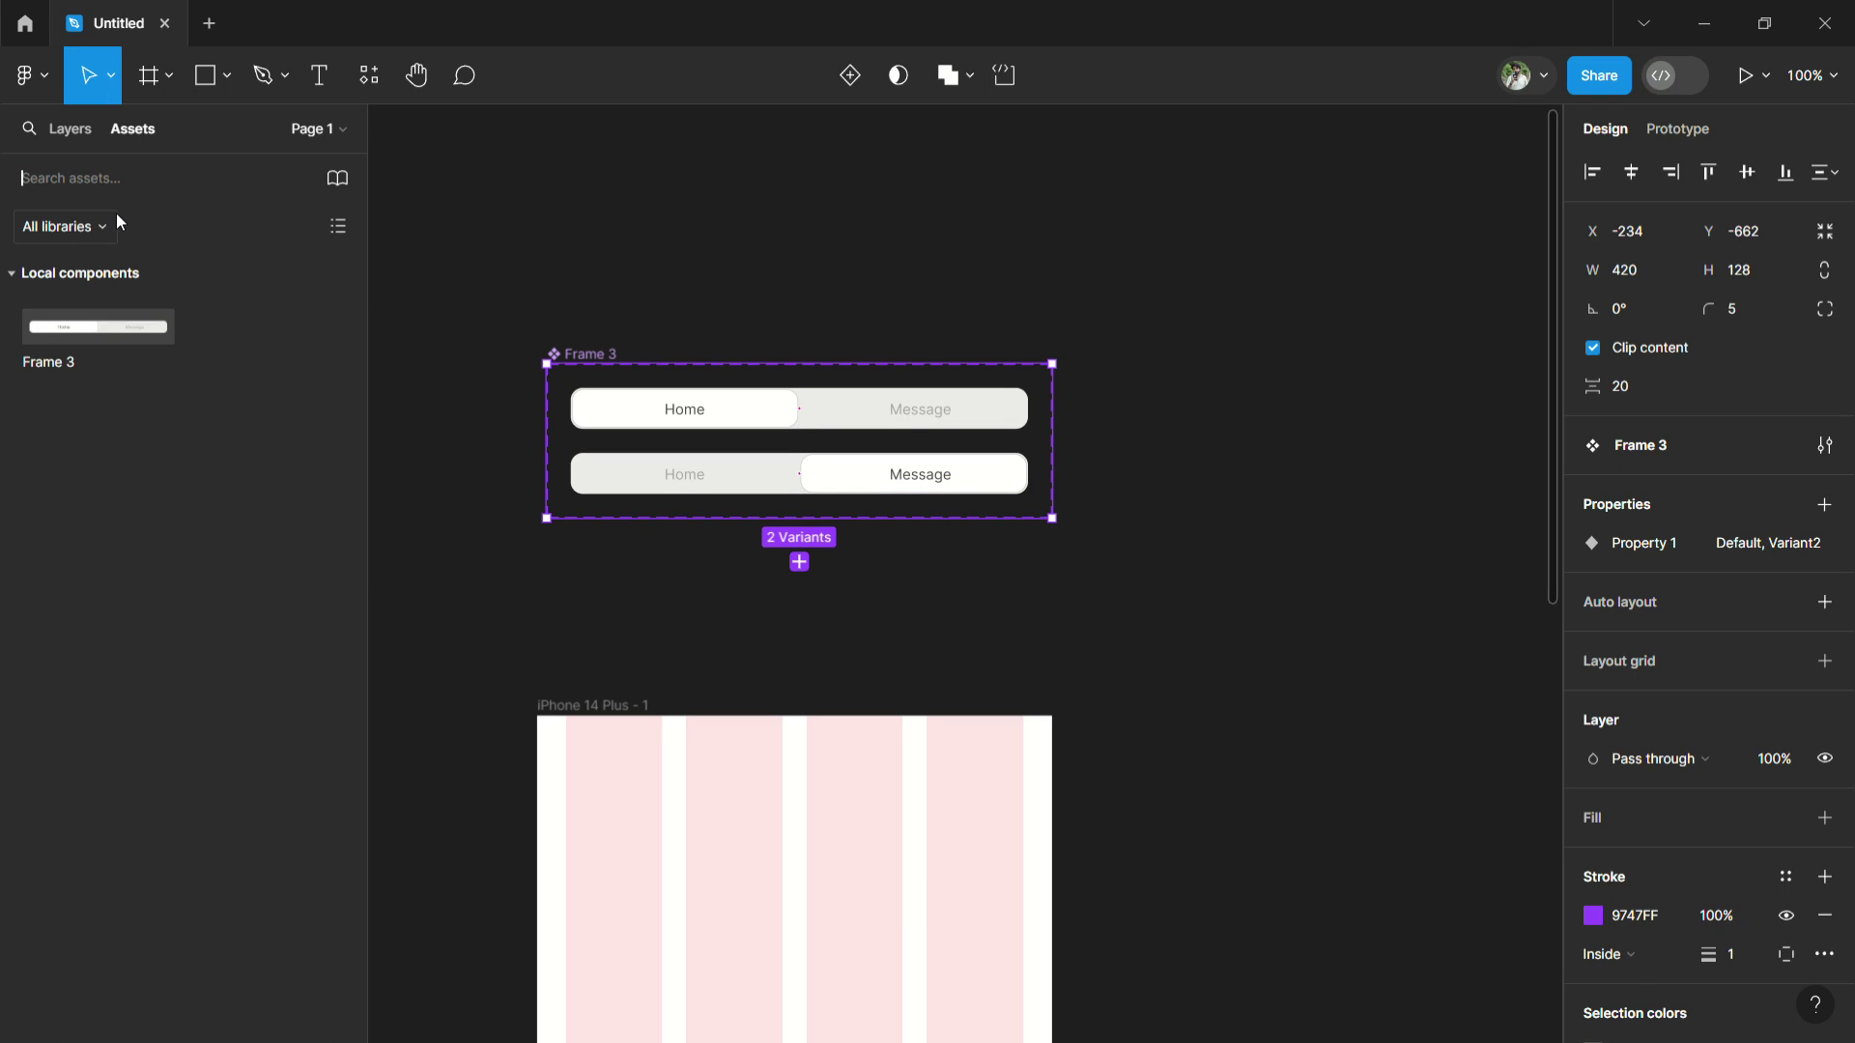
{"action": "left_click_drag", "start_coordinate": [84, 329], "coordinate": [727, 850]}
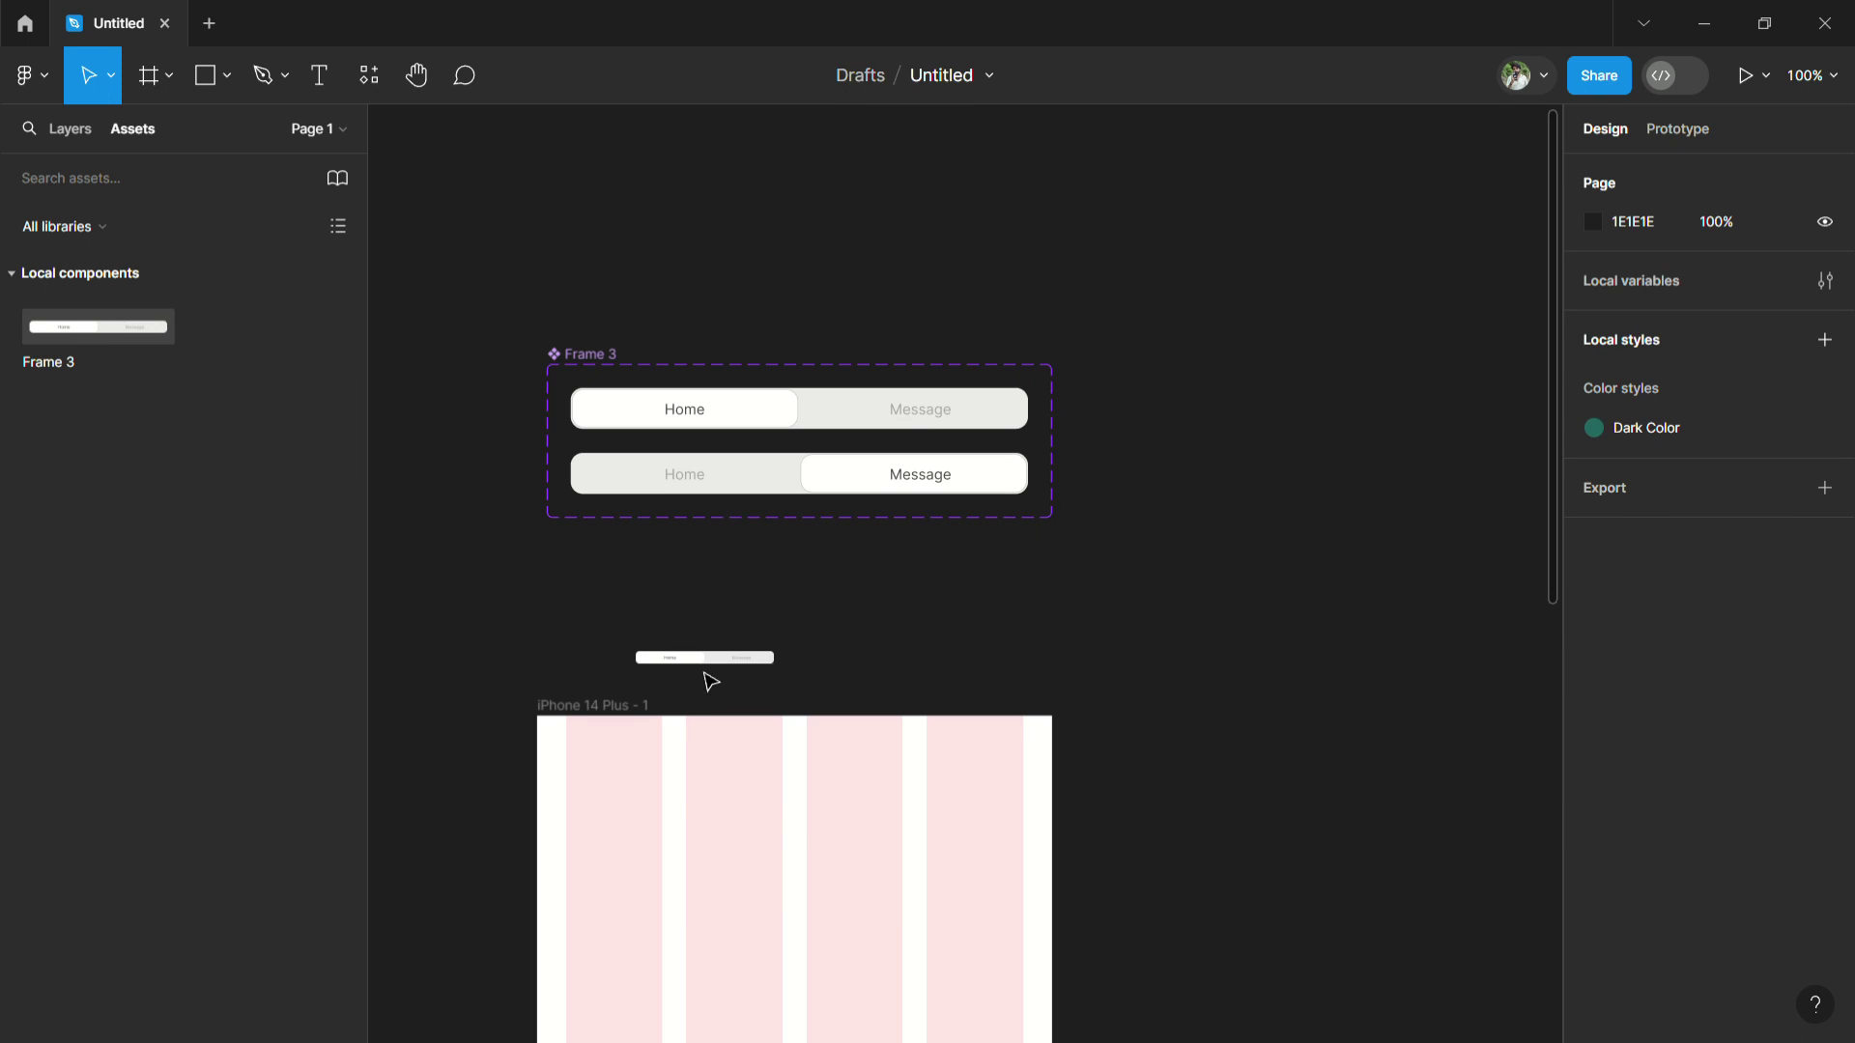
Centre the toggle horizontally, align it to the frame top, and nudge it down to Y 30.
{"action": "scroll", "coordinate": [698, 829], "scroll_direction": "up", "scroll_amount": 2, "text": "ctrl"}
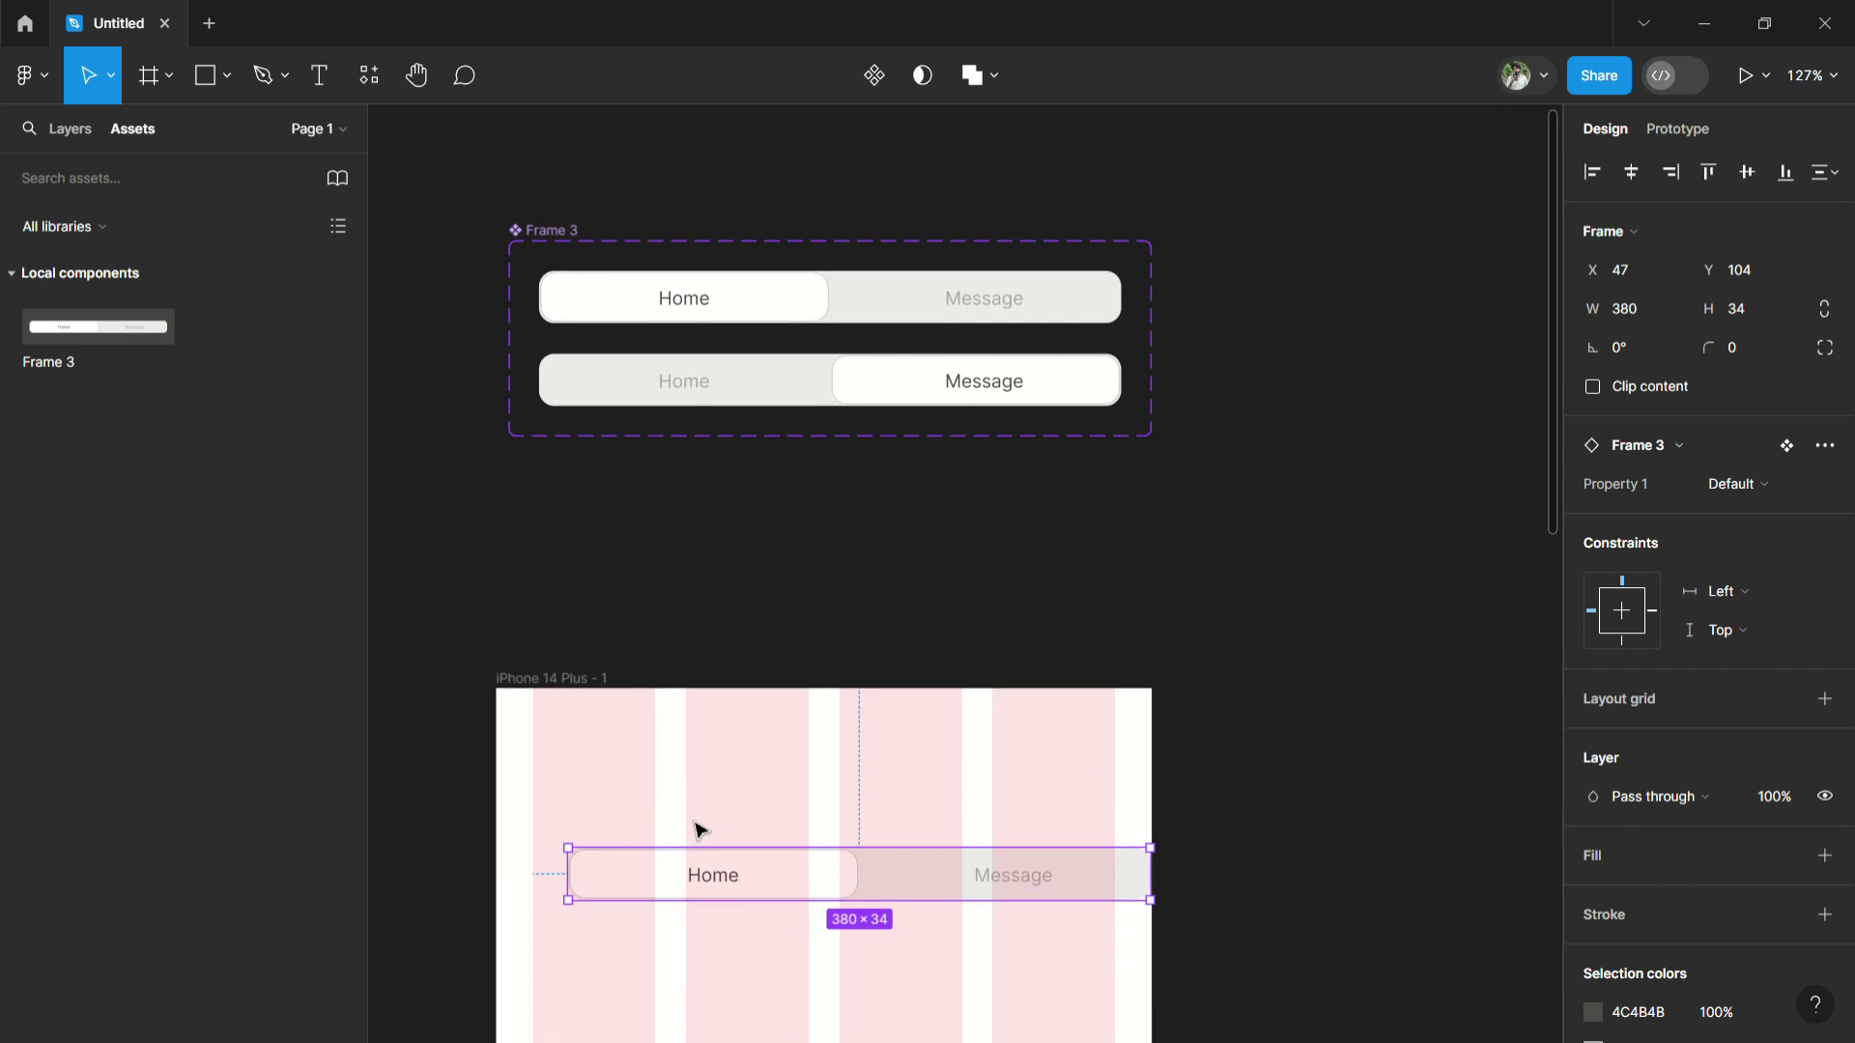
{"action": "scroll", "coordinate": [695, 828], "scroll_direction": "down", "scroll_amount": 1}
{"action": "scroll", "coordinate": [696, 828], "scroll_direction": "left", "scroll_amount": 1}
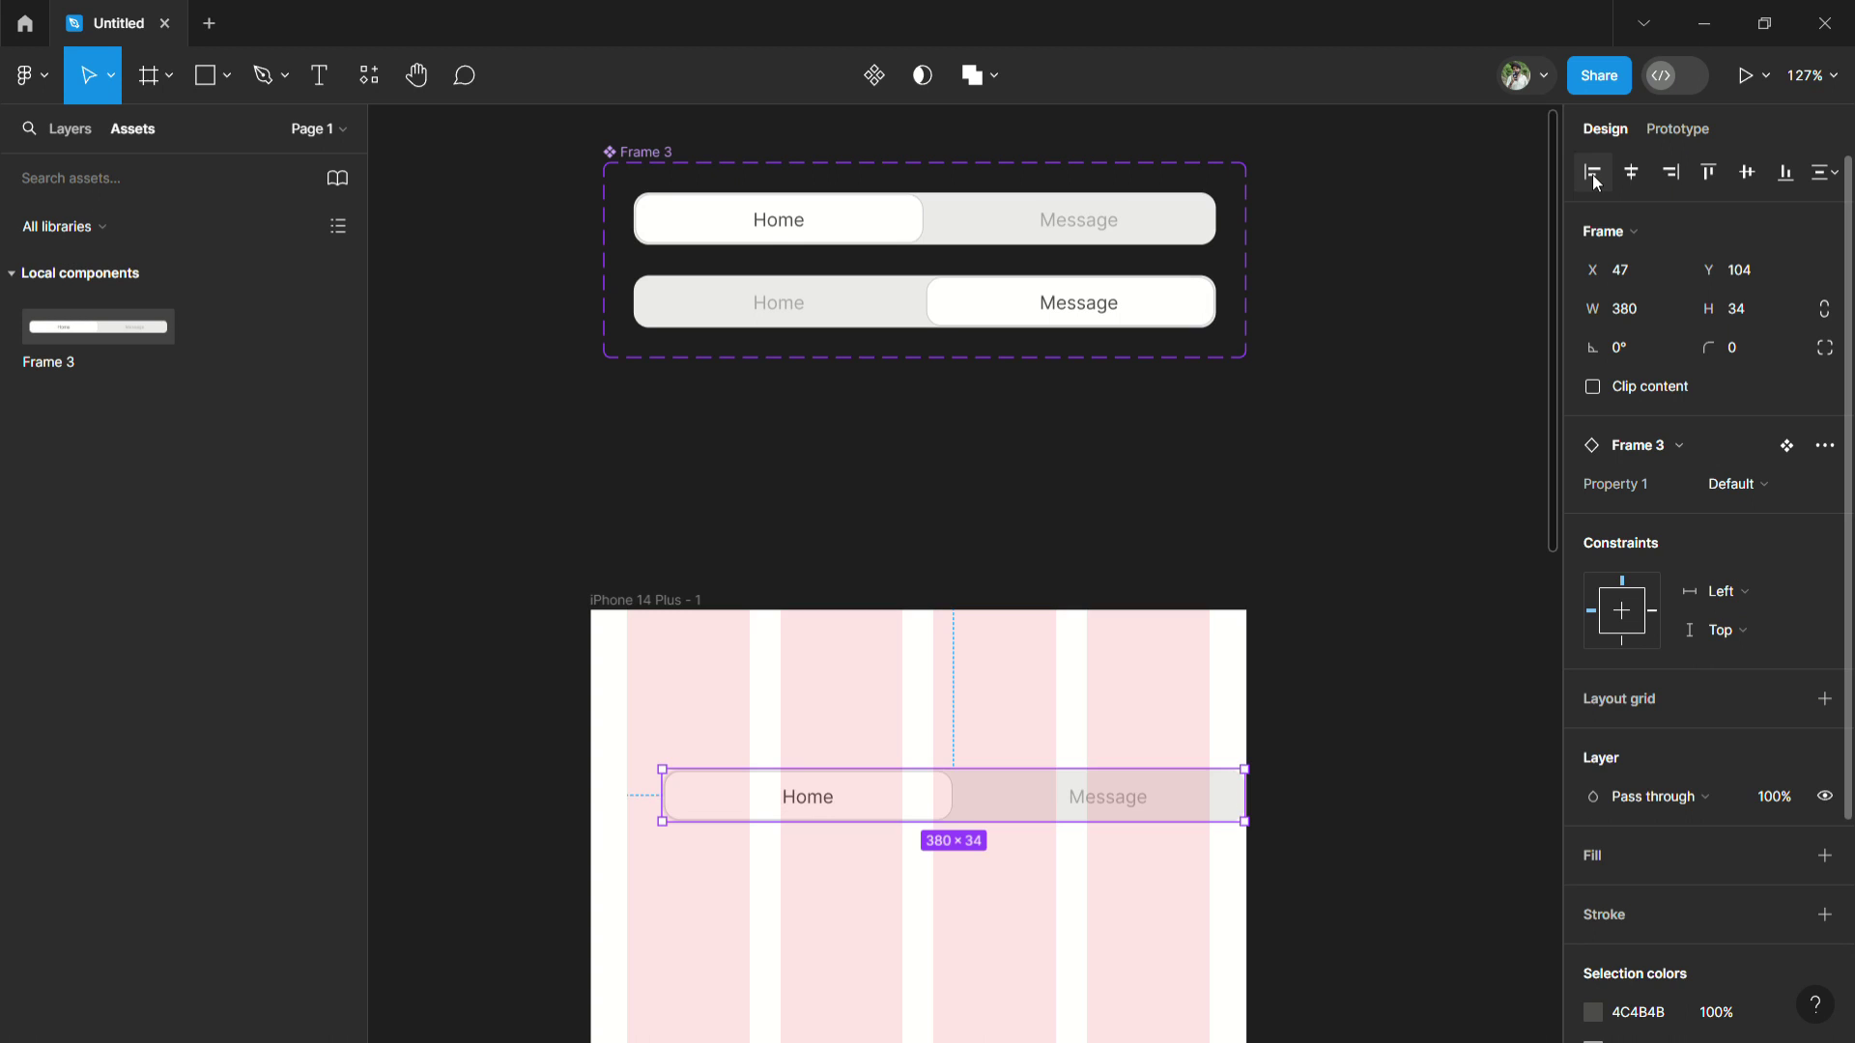
{"action": "left_click", "coordinate": [1631, 172]}
{"action": "left_click", "coordinate": [1747, 174]}
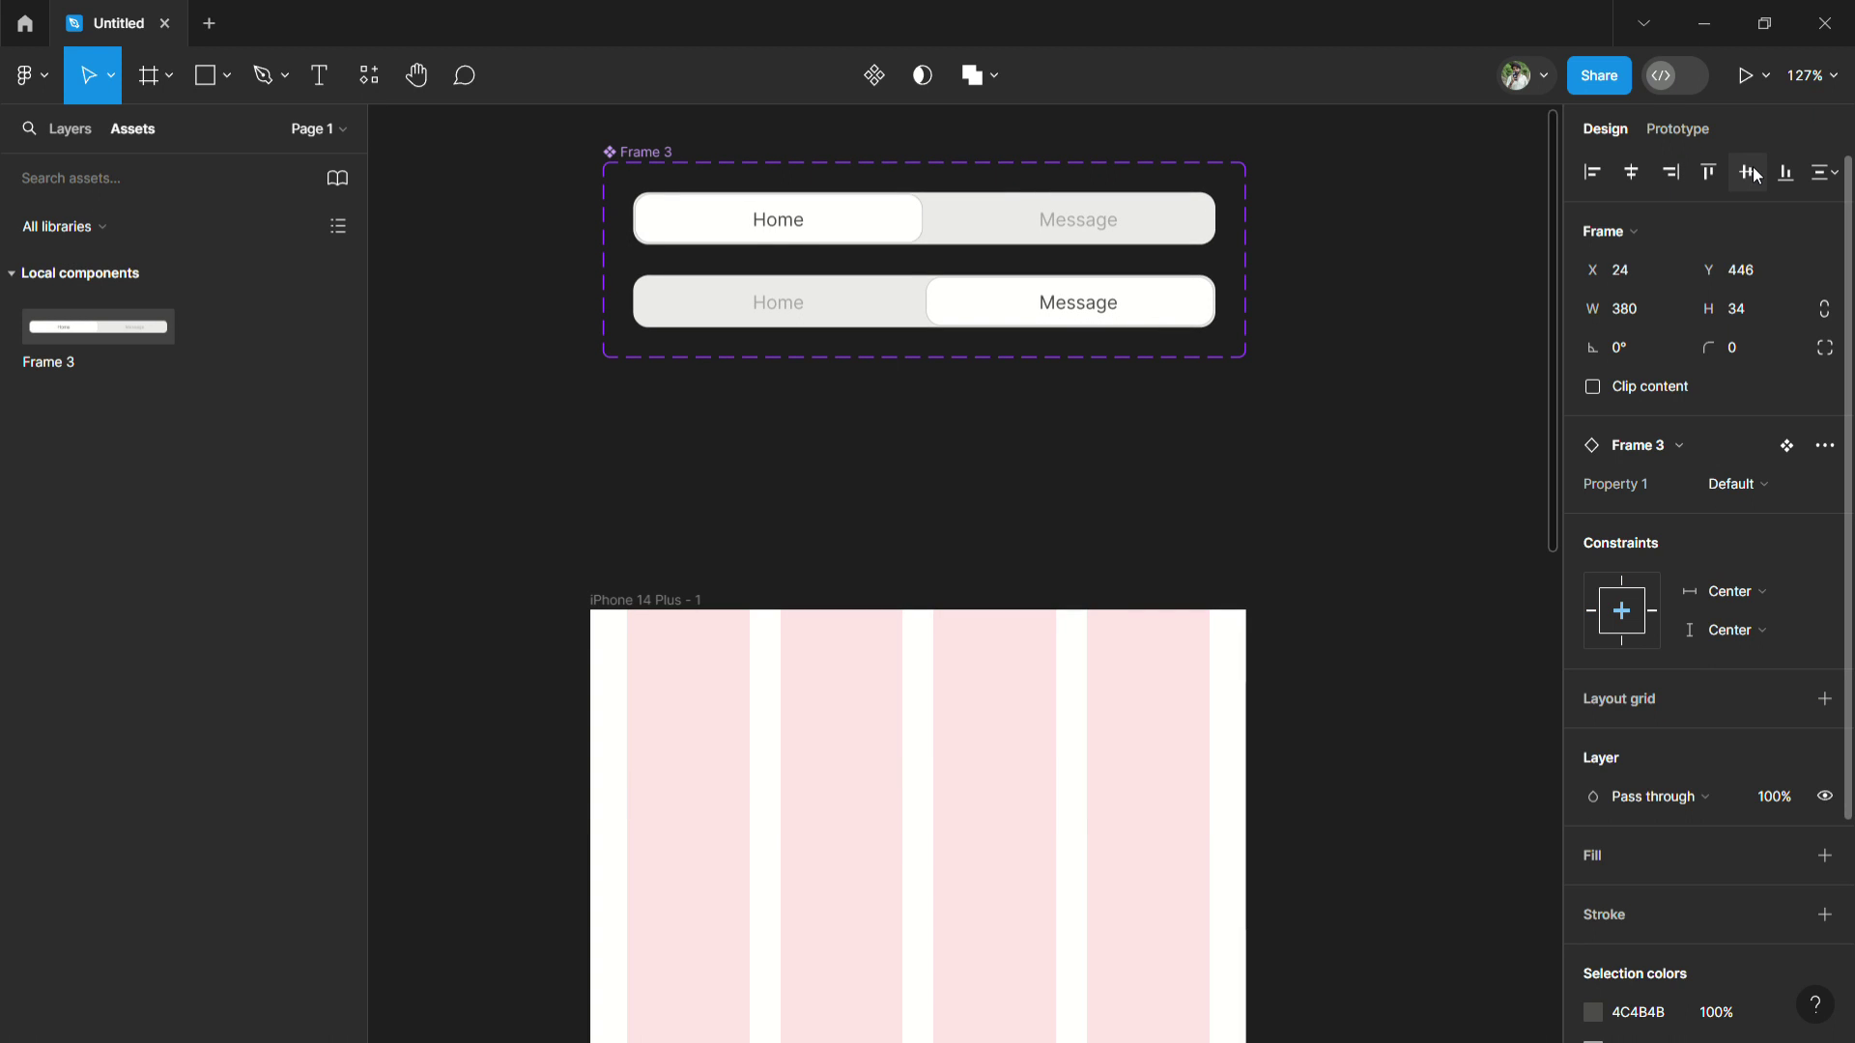
{"action": "left_click", "coordinate": [1710, 184]}
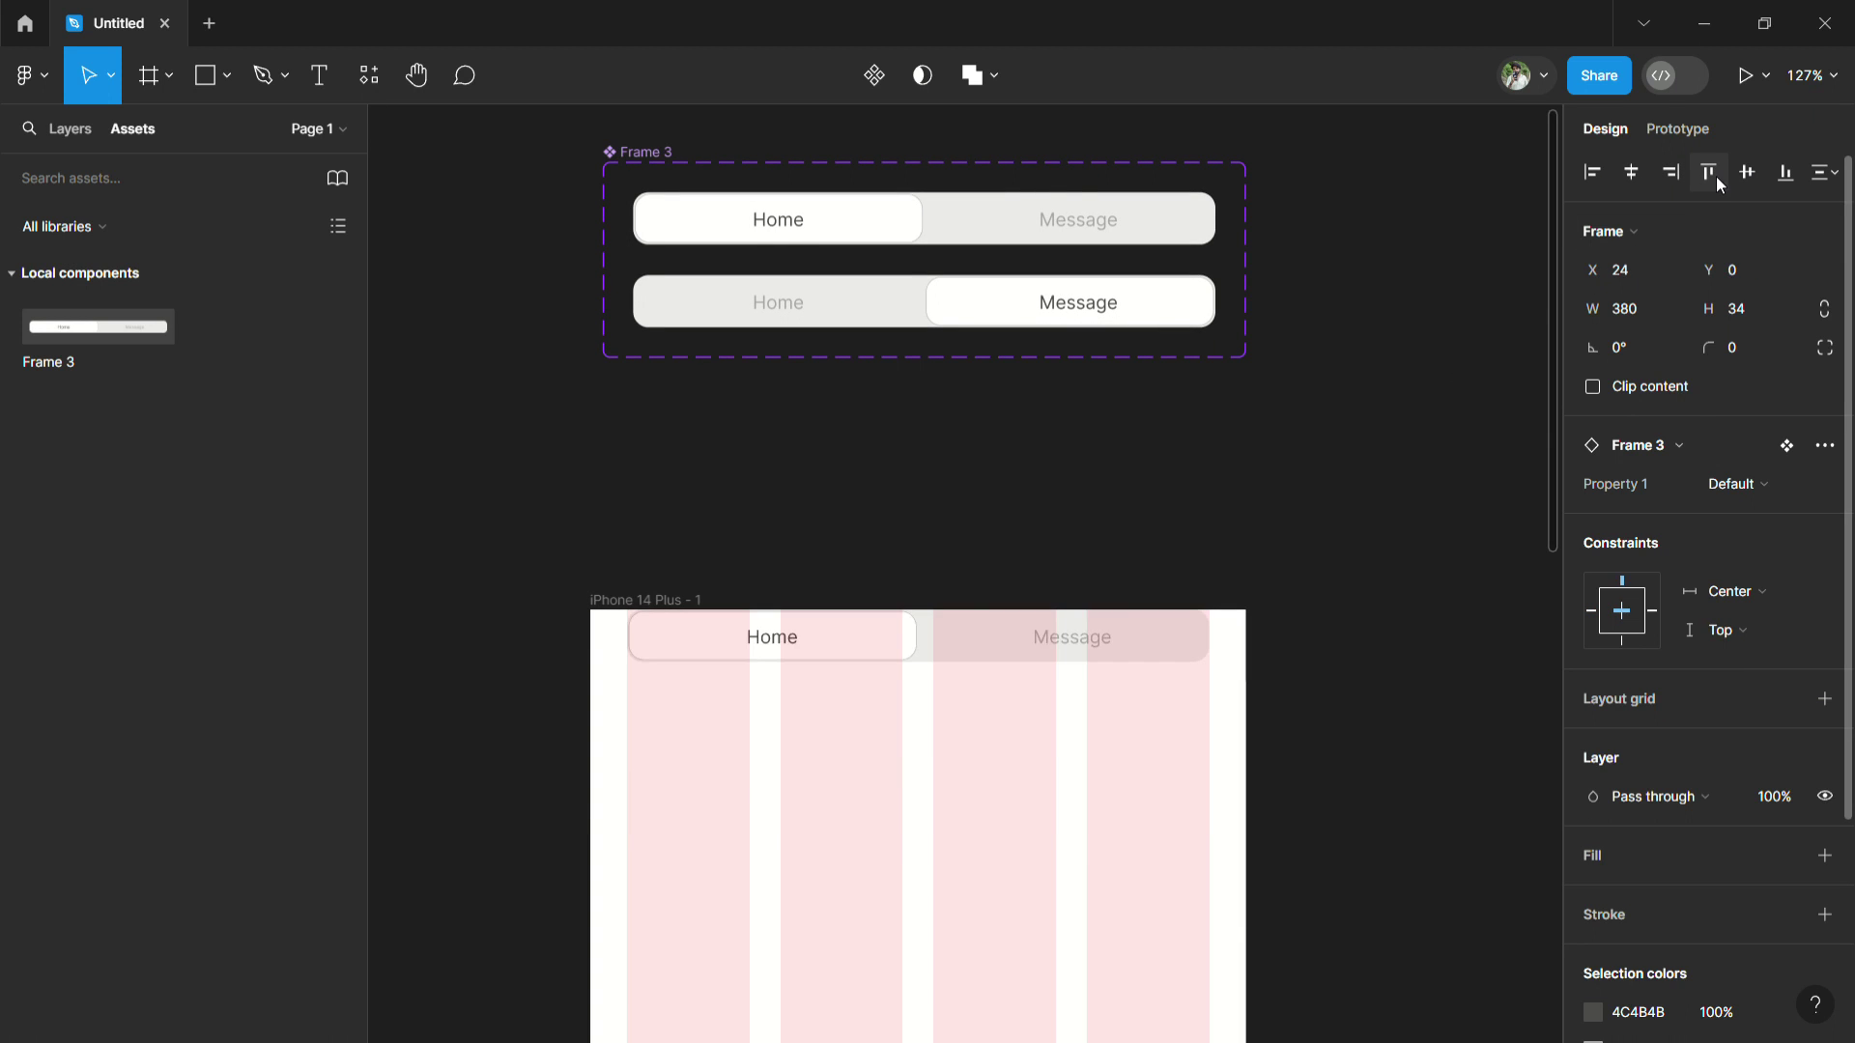
{"action": "key", "text": "shift+Down"}
{"action": "key", "text": "shift+Down"}
{"action": "key", "text": "shift+Down"}
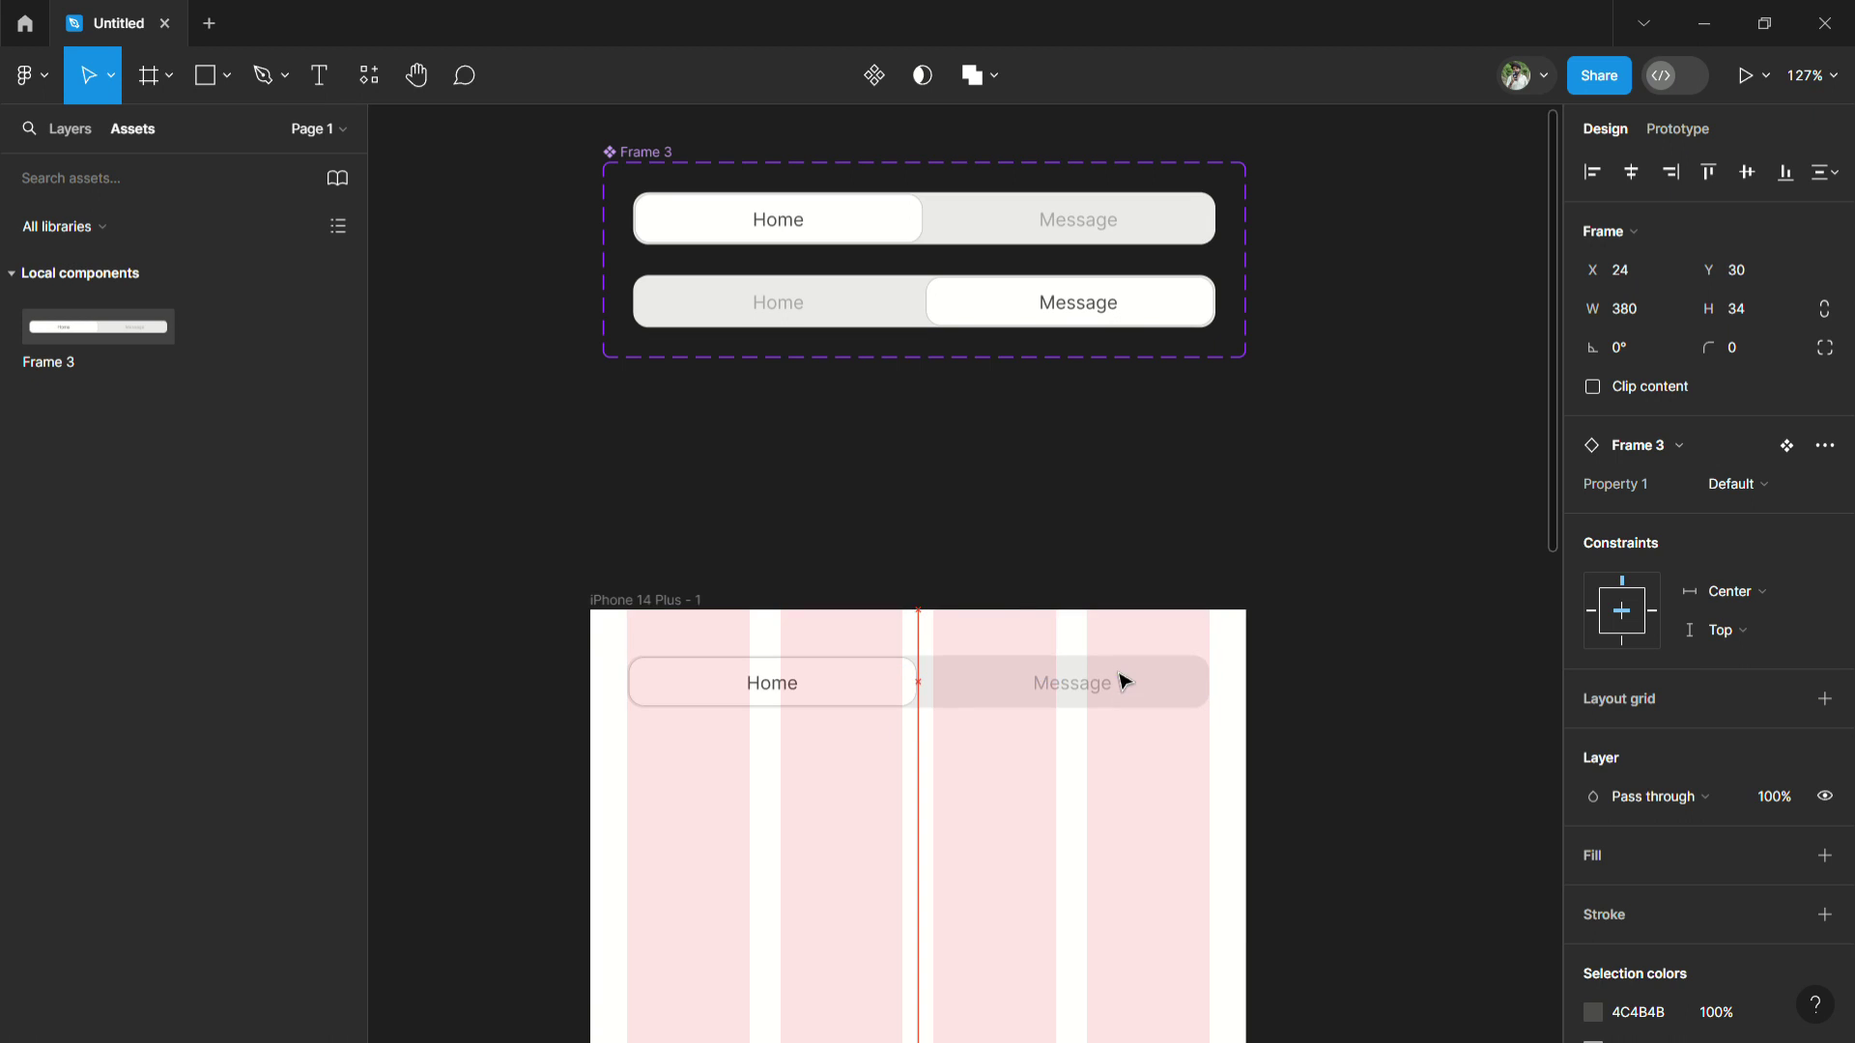
Preview the iPhone 14 Plus frame with Shift+Space and widen the preview window.
{"action": "left_click", "coordinate": [698, 602]}
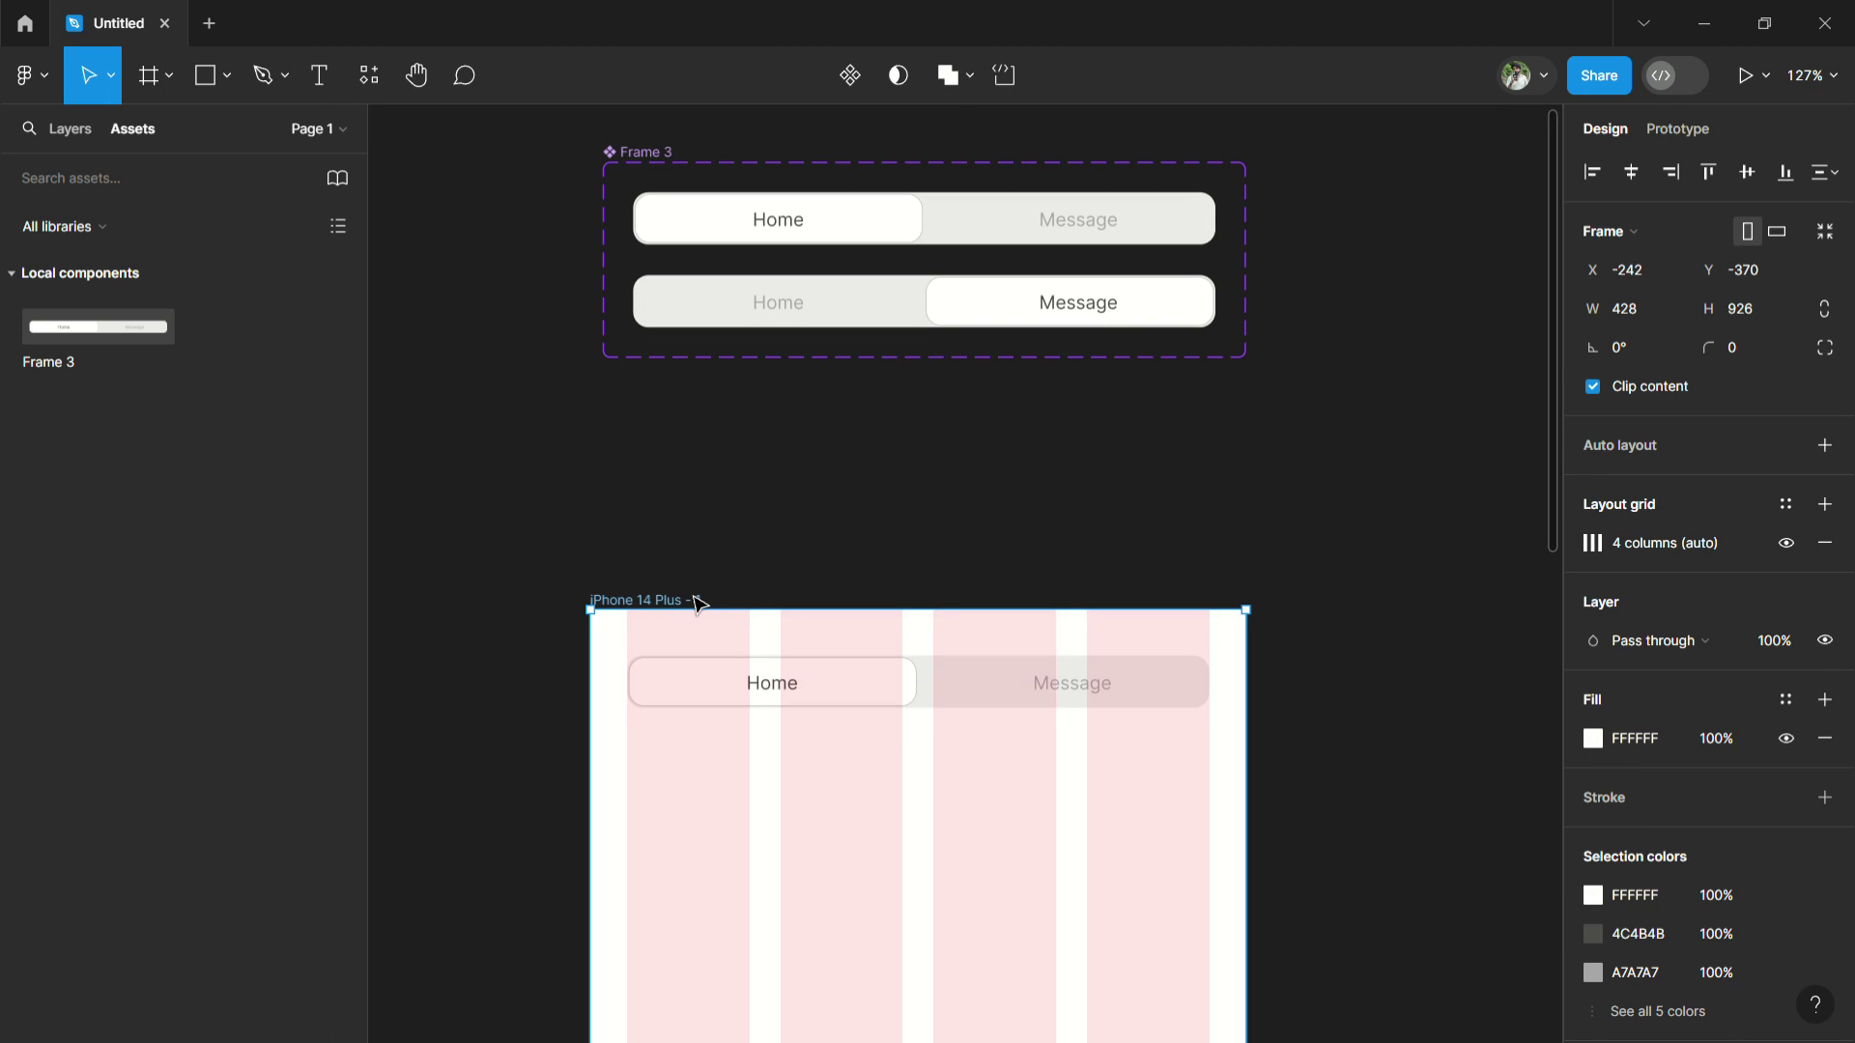
{"action": "key", "text": "shift+space"}
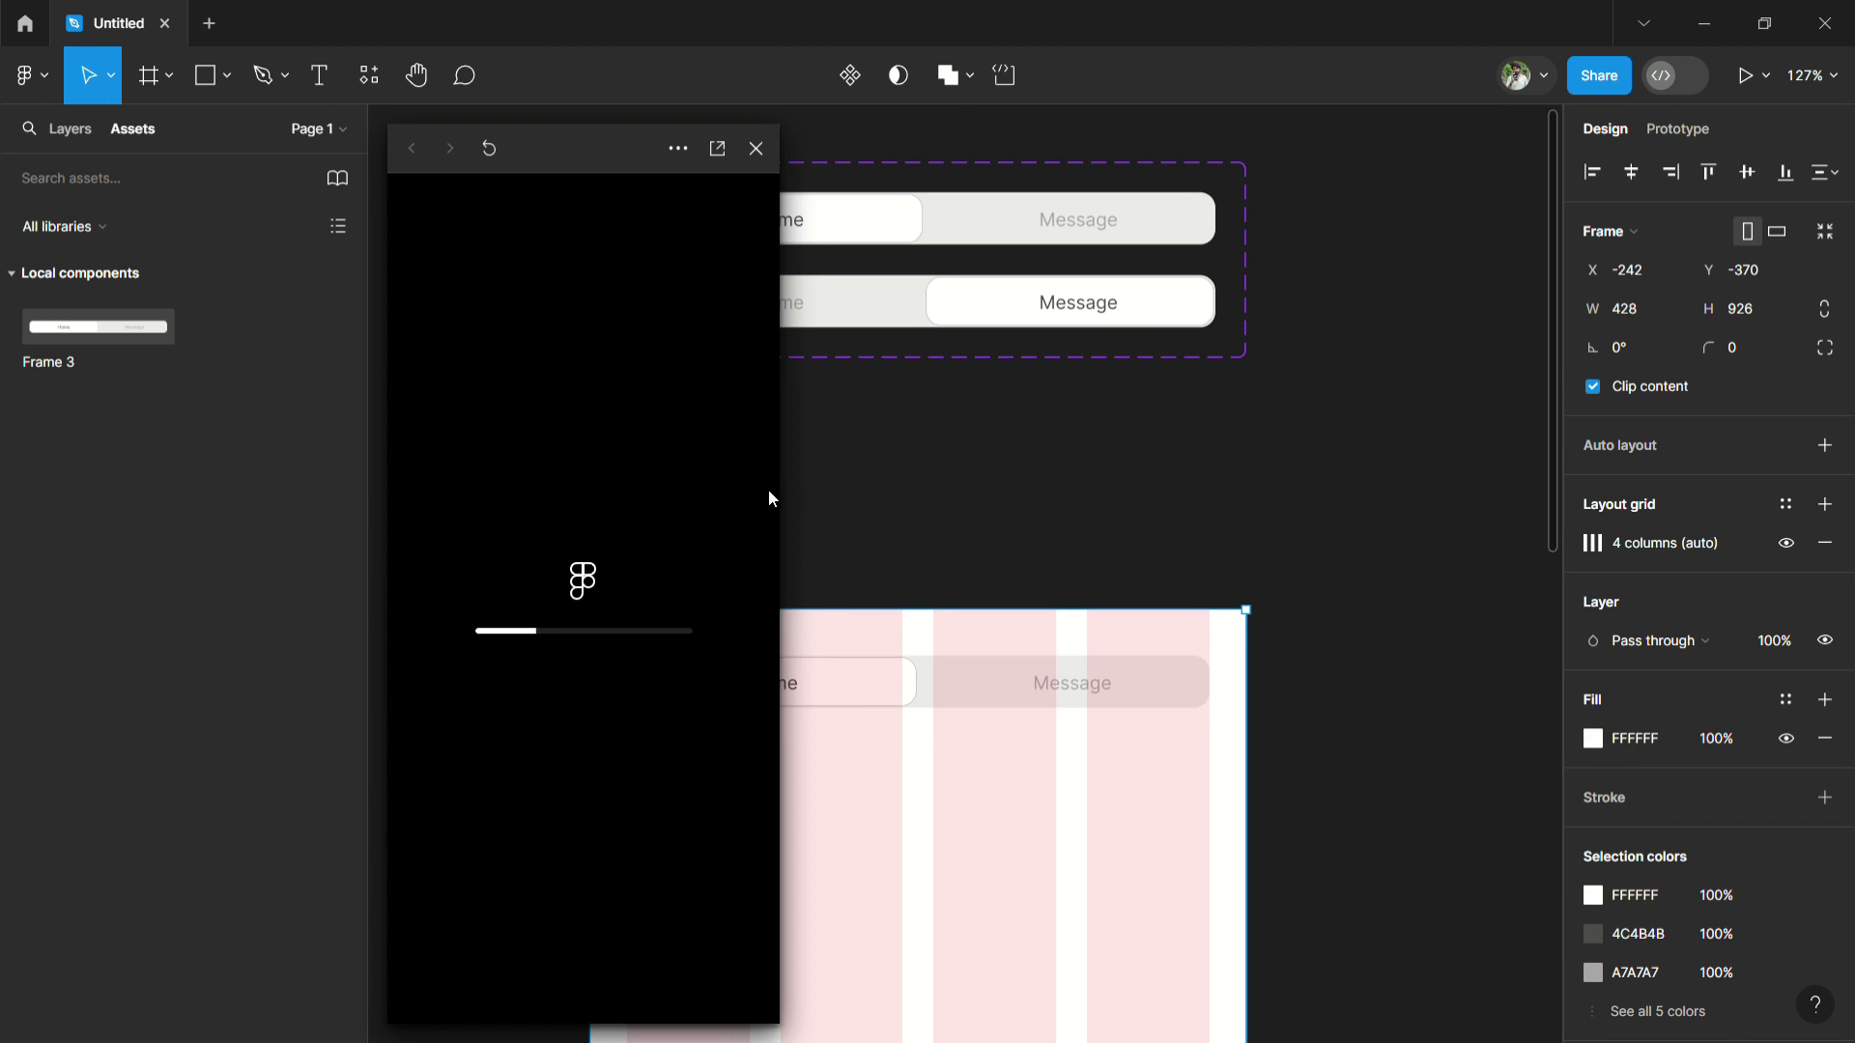
{"action": "mouse_move", "coordinate": [794, 494]}
{"action": "left_mouse_down"}
{"action": "mouse_move", "coordinate": [848, 493]}
{"action": "mouse_move", "coordinate": [799, 462]}
{"action": "left_mouse_up"}
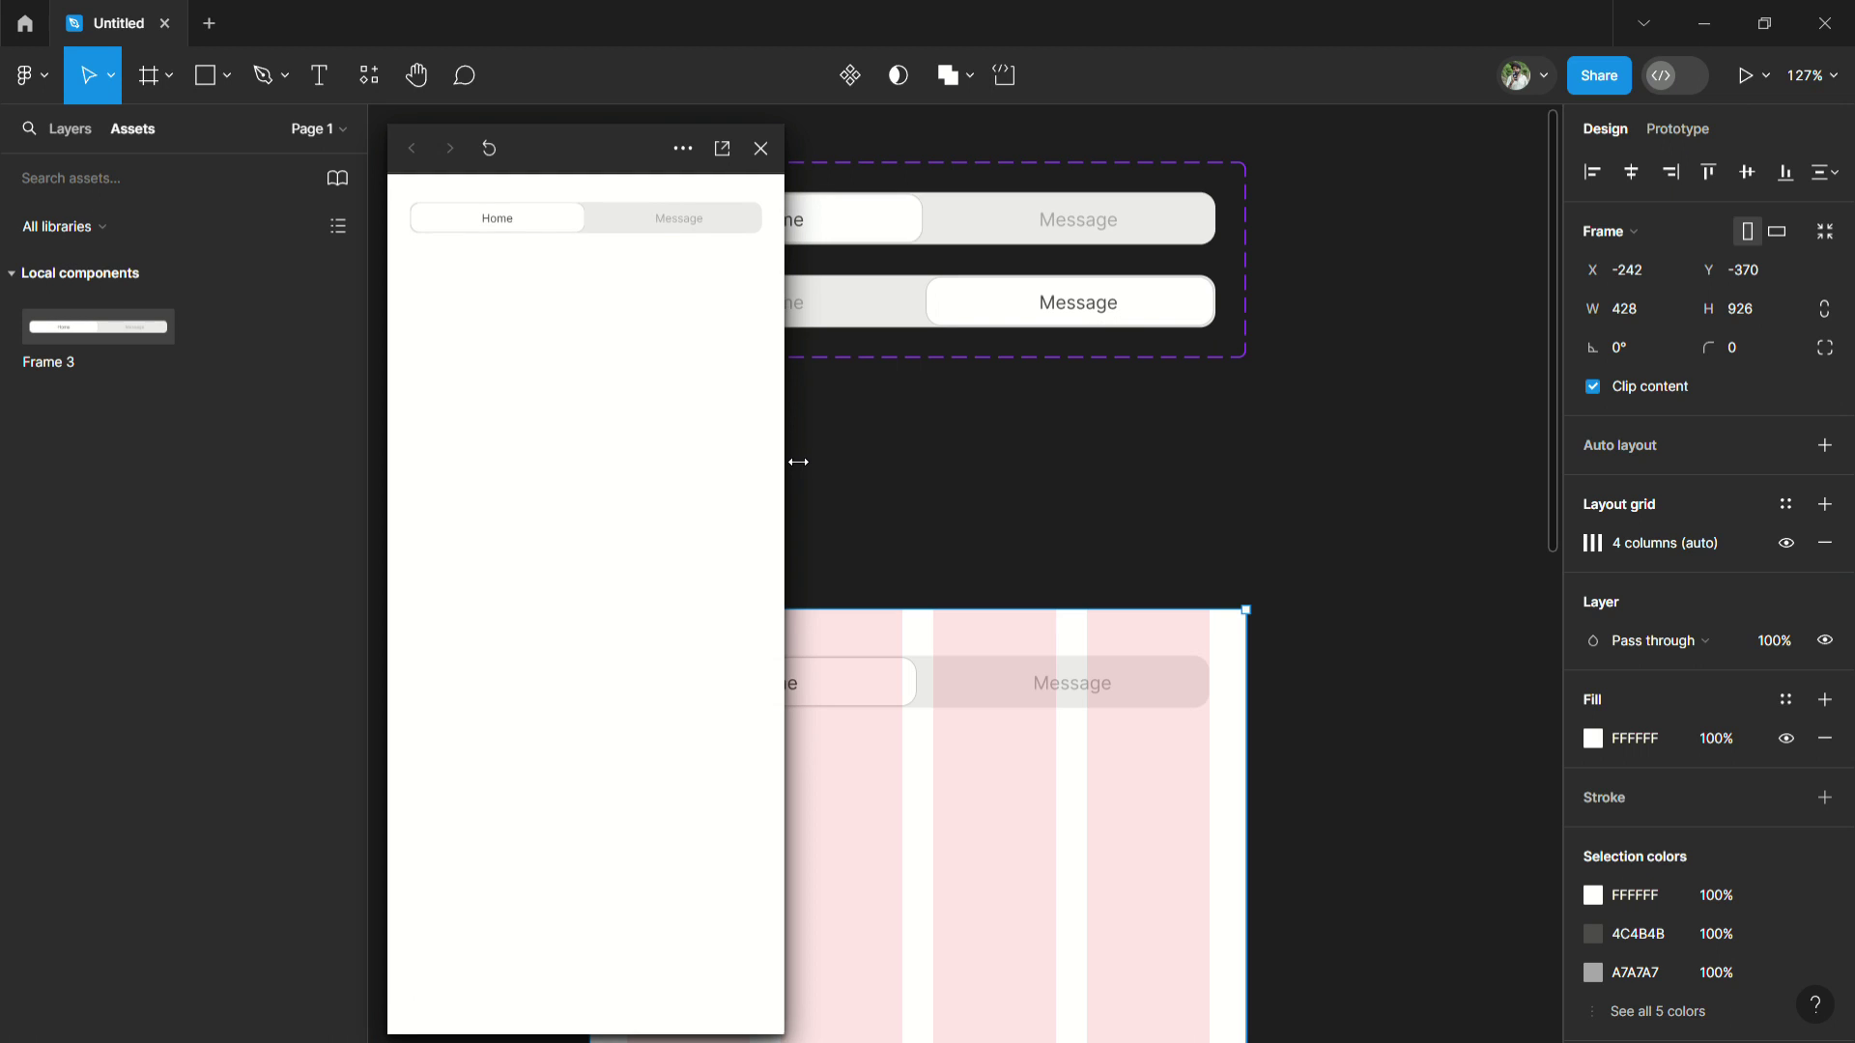
Switch the toggle between Message and Home several times, then open the prototype in a new tab.
{"action": "left_click", "coordinate": [686, 230]}
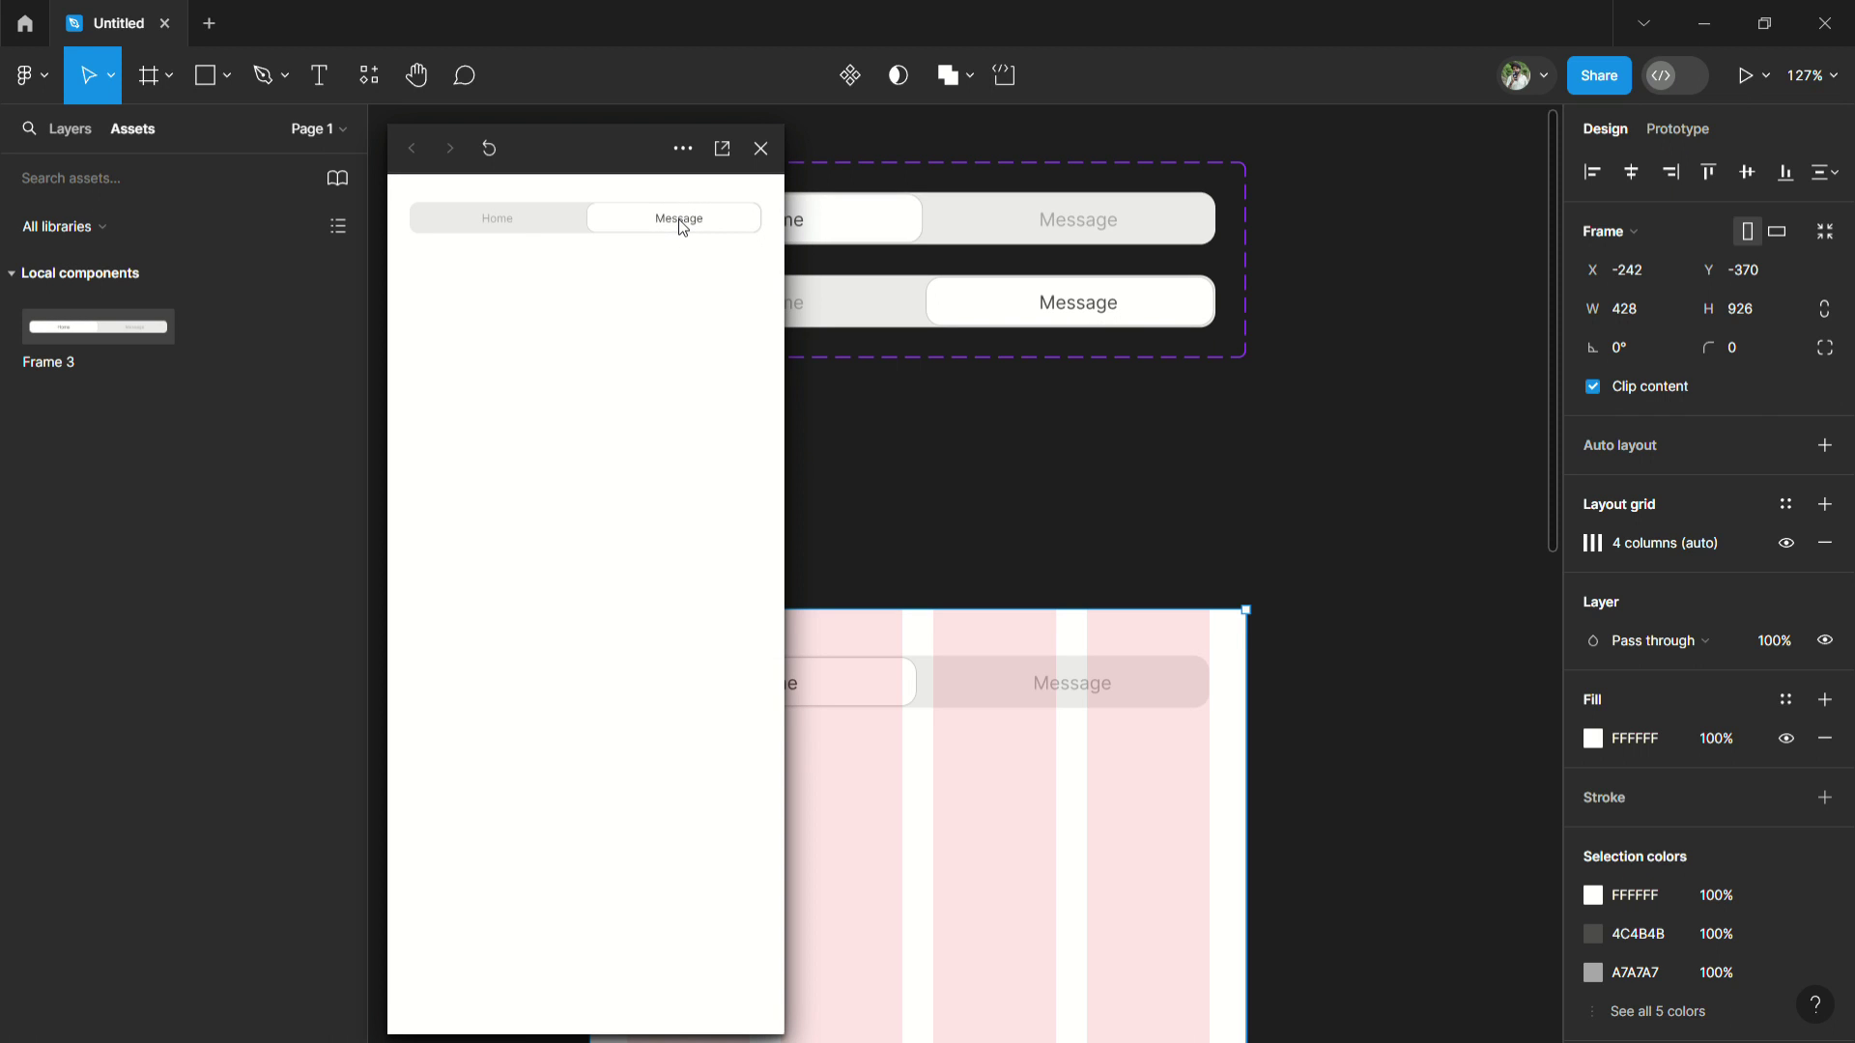
{"action": "left_click", "coordinate": [510, 227]}
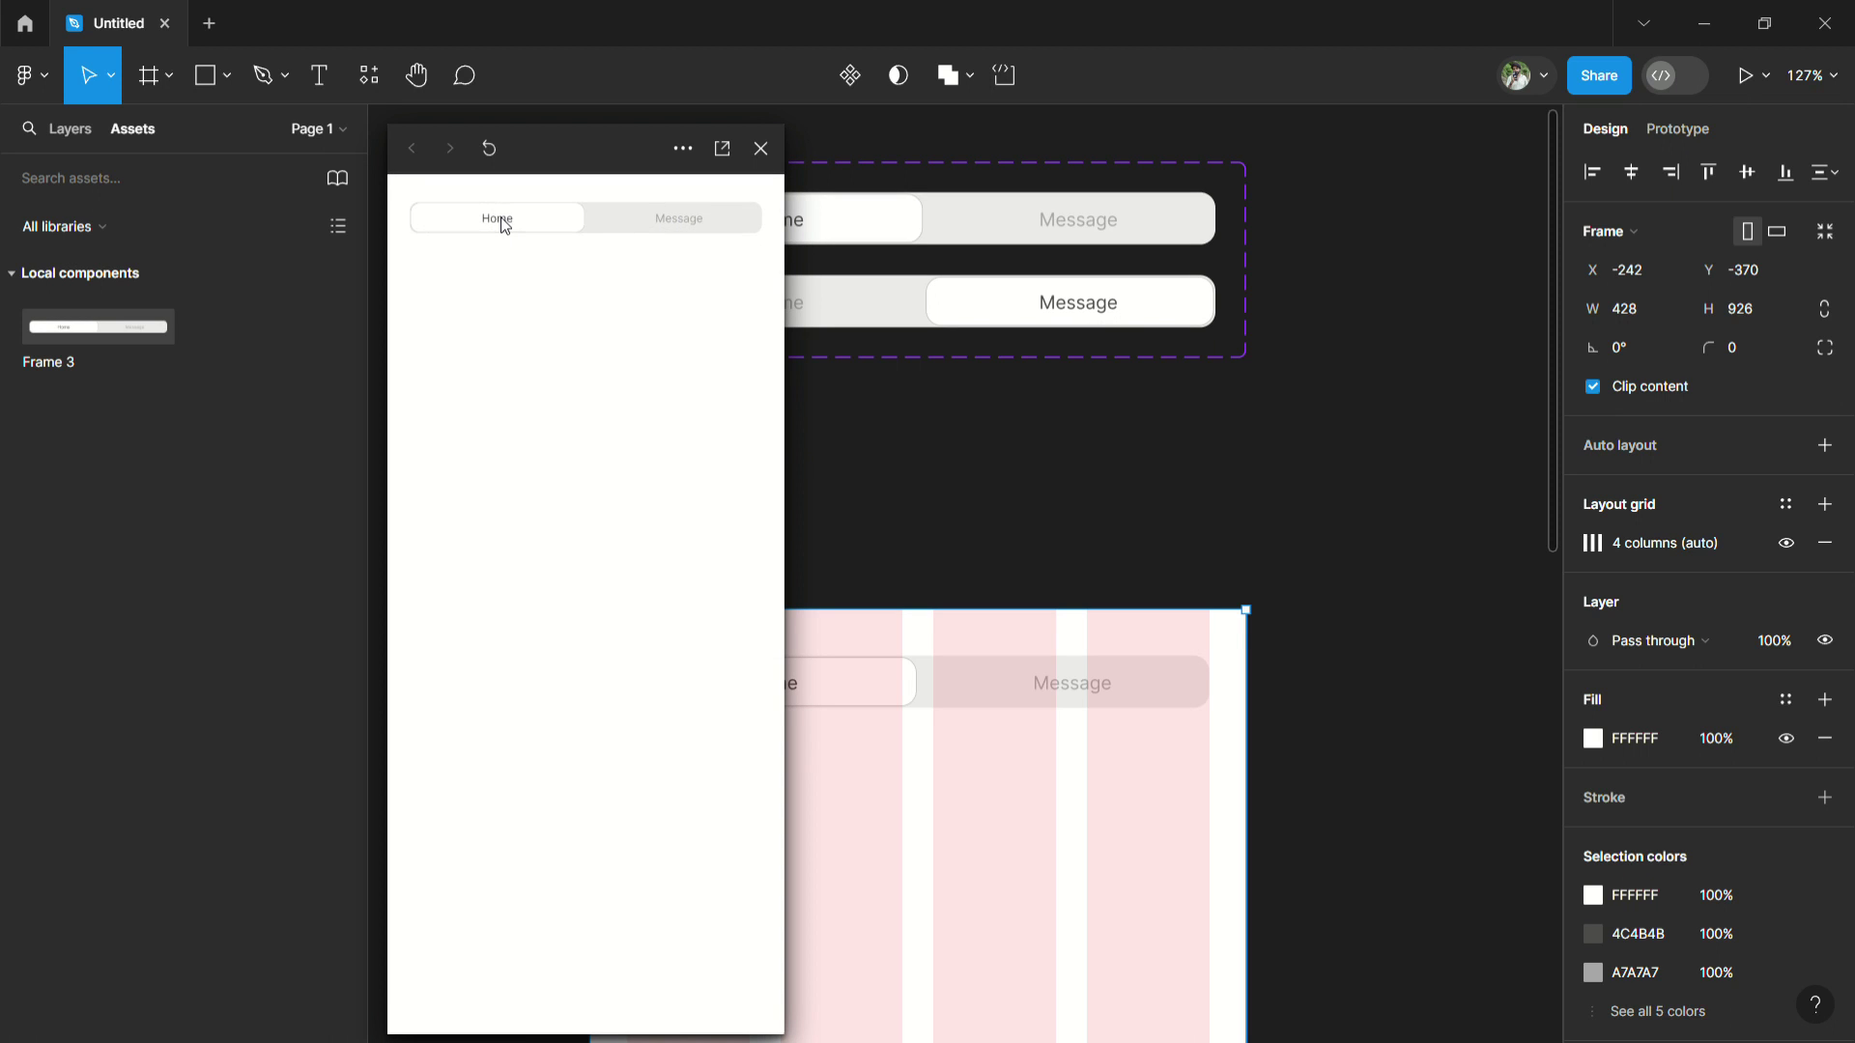
{"action": "left_click", "coordinate": [688, 233]}
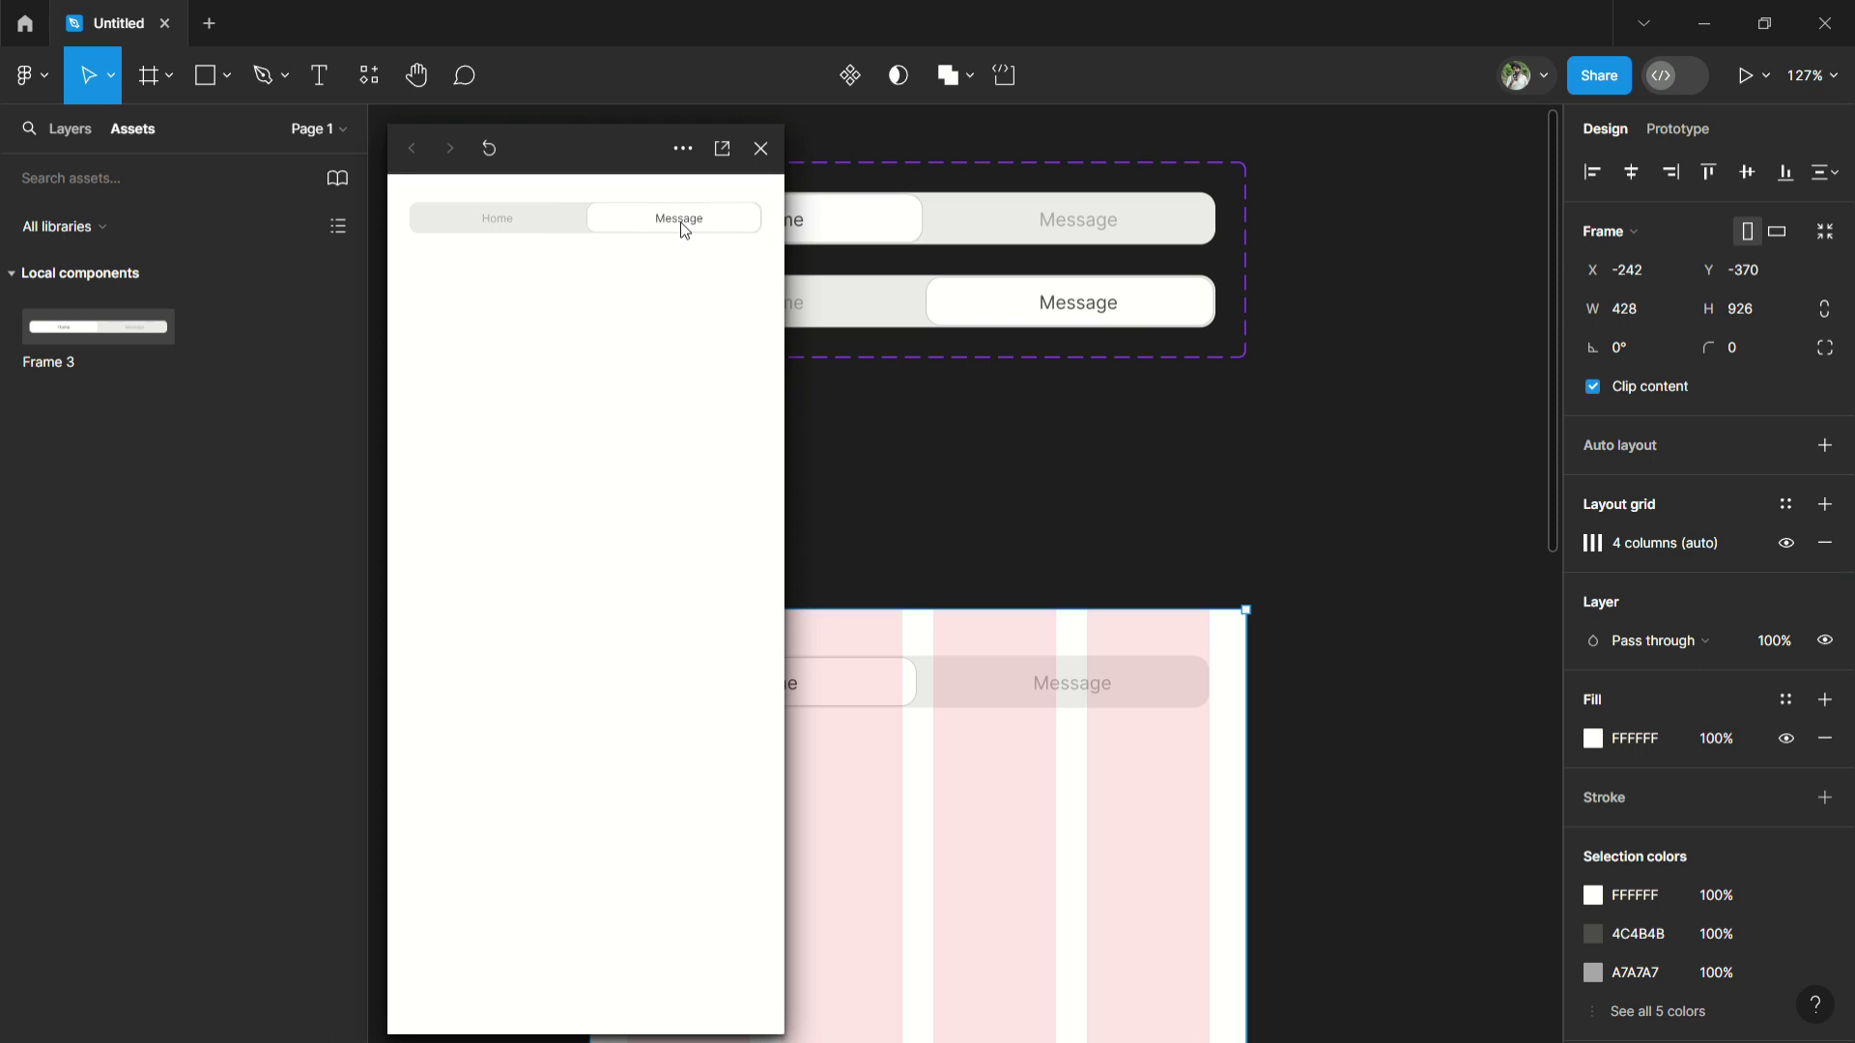
{"action": "left_click", "coordinate": [507, 228]}
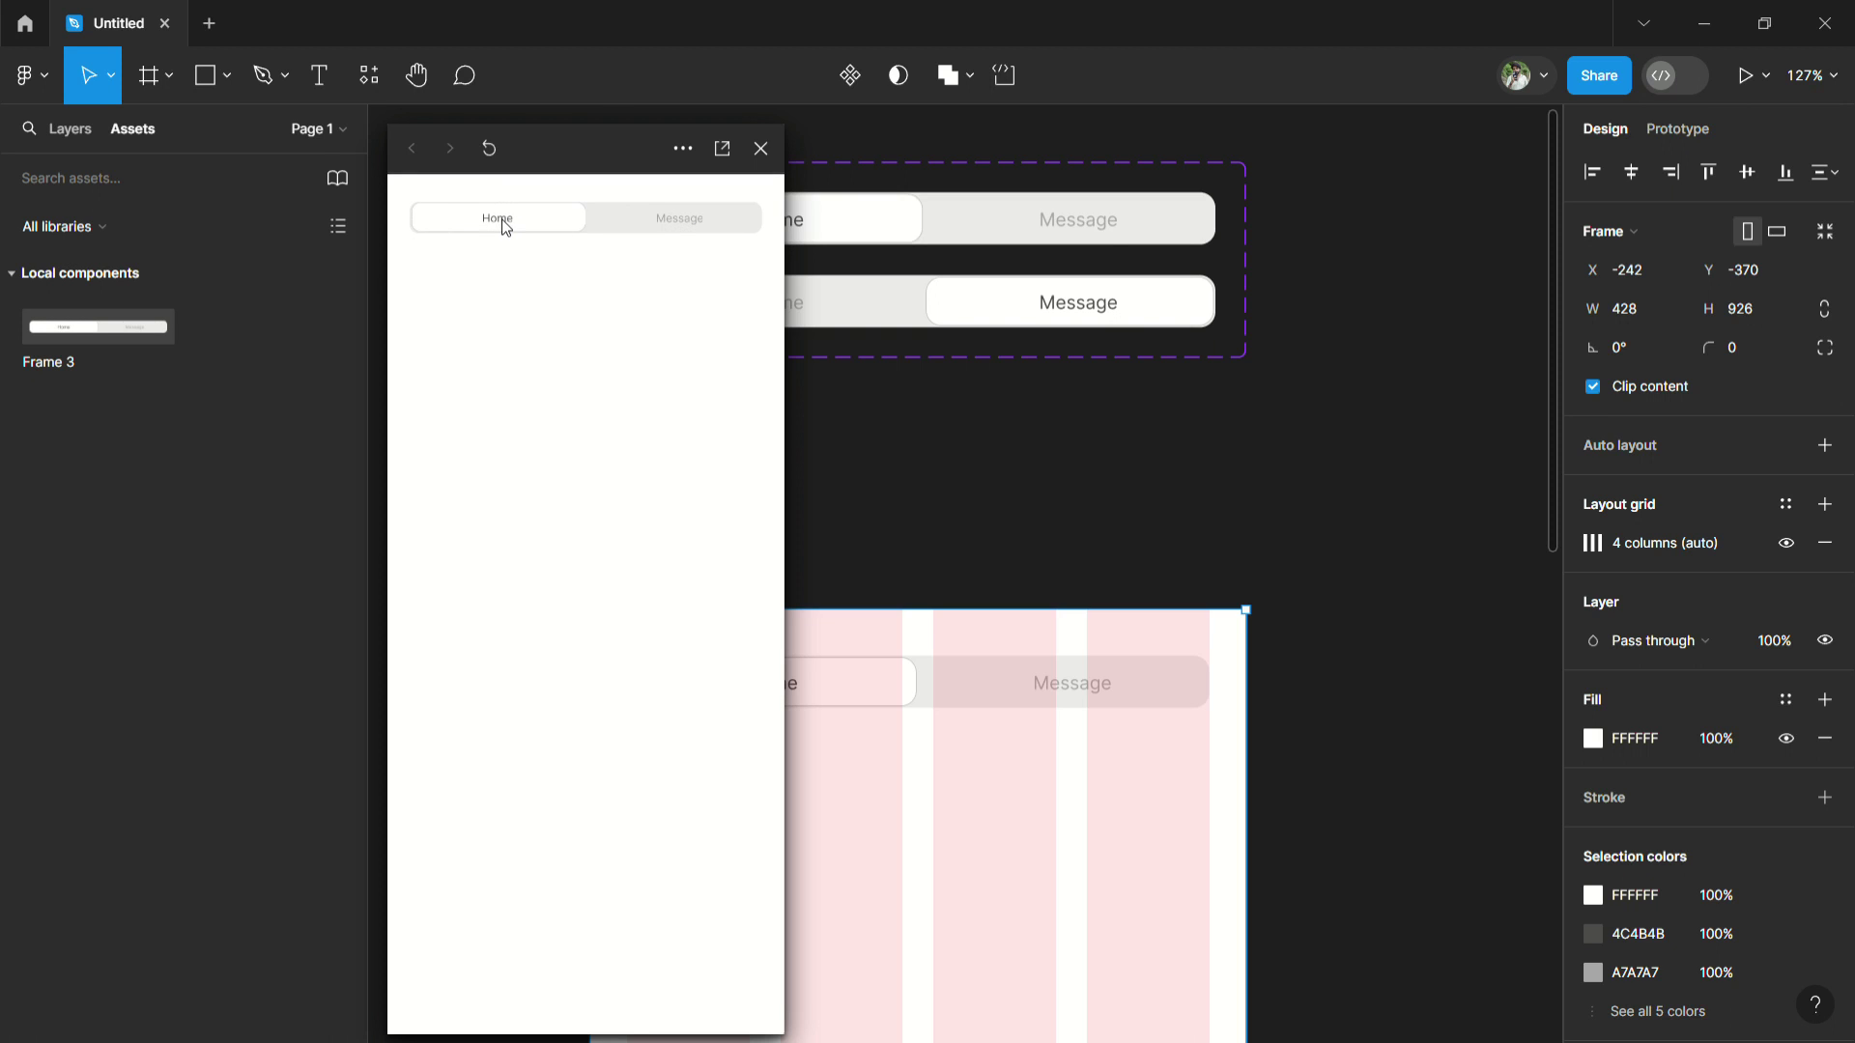
{"action": "left_click", "coordinate": [675, 230]}
{"action": "left_click", "coordinate": [724, 149]}
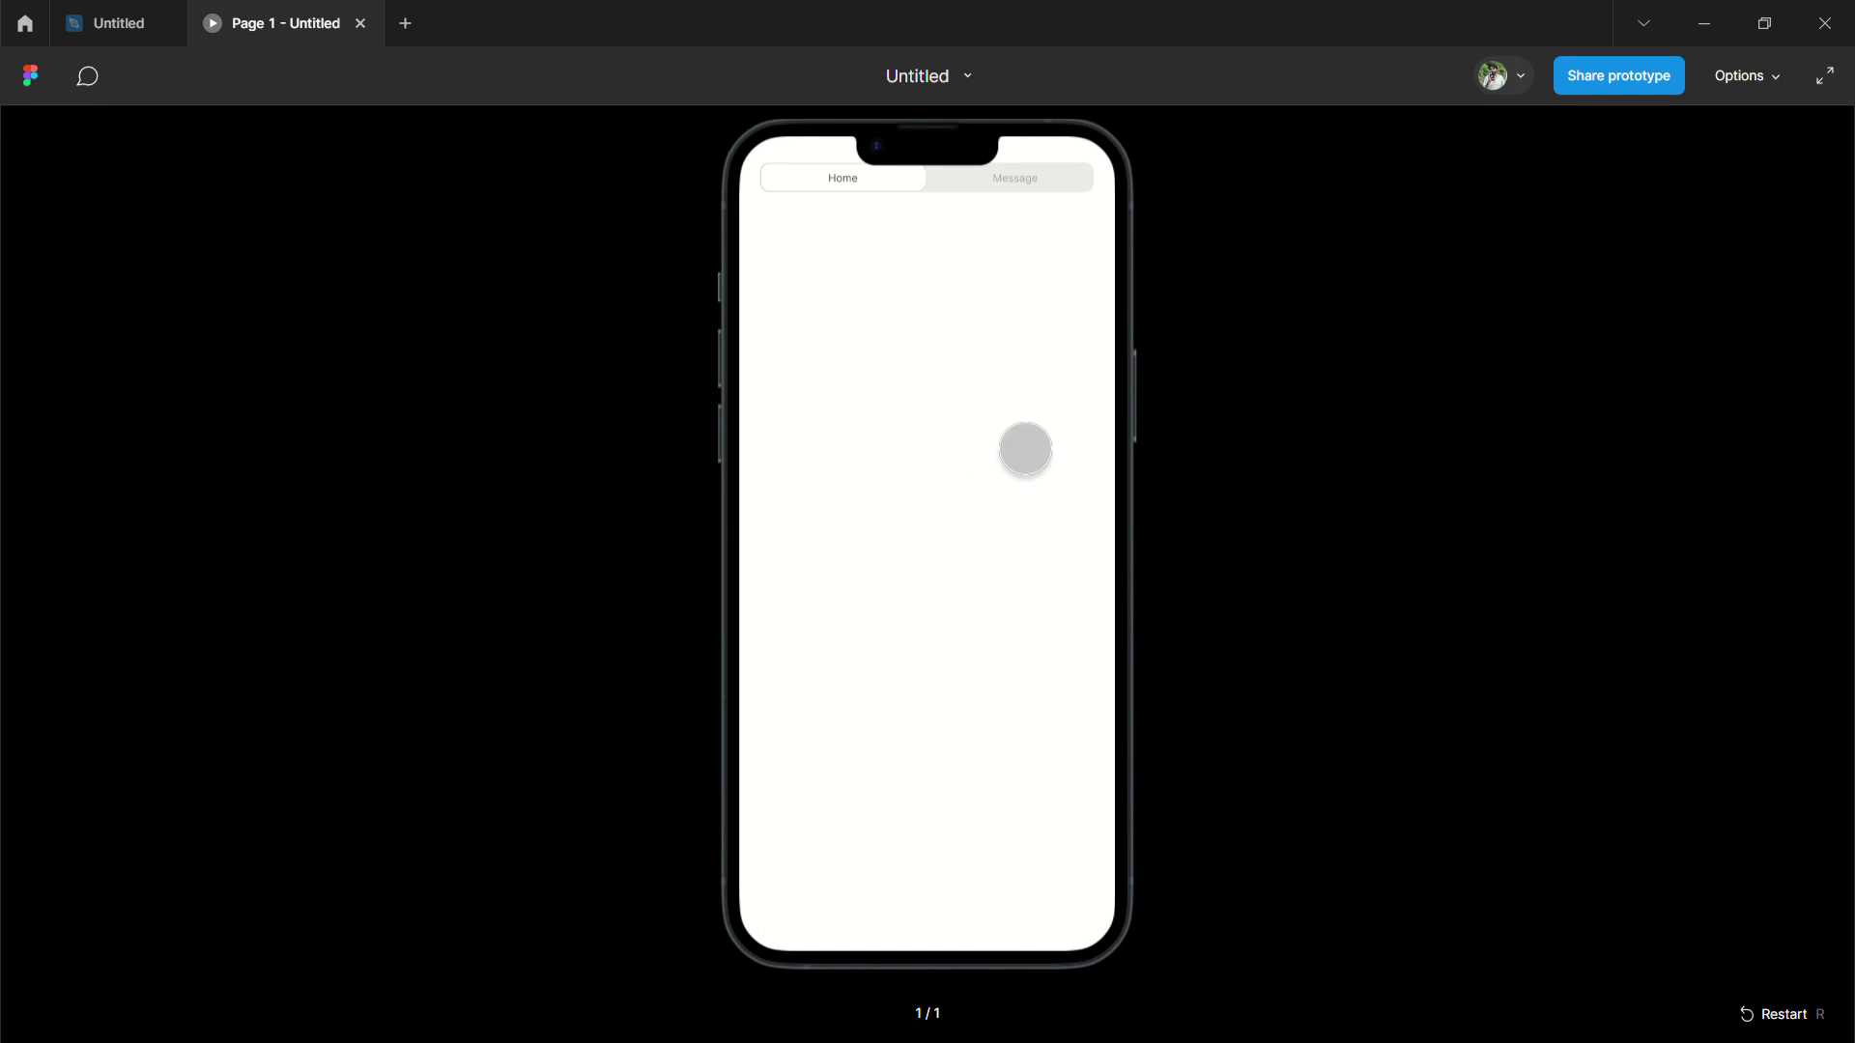
After a quick prototype test, lower the toggle instance to 50 px from the frame top.
{"action": "left_click", "coordinate": [1029, 182]}
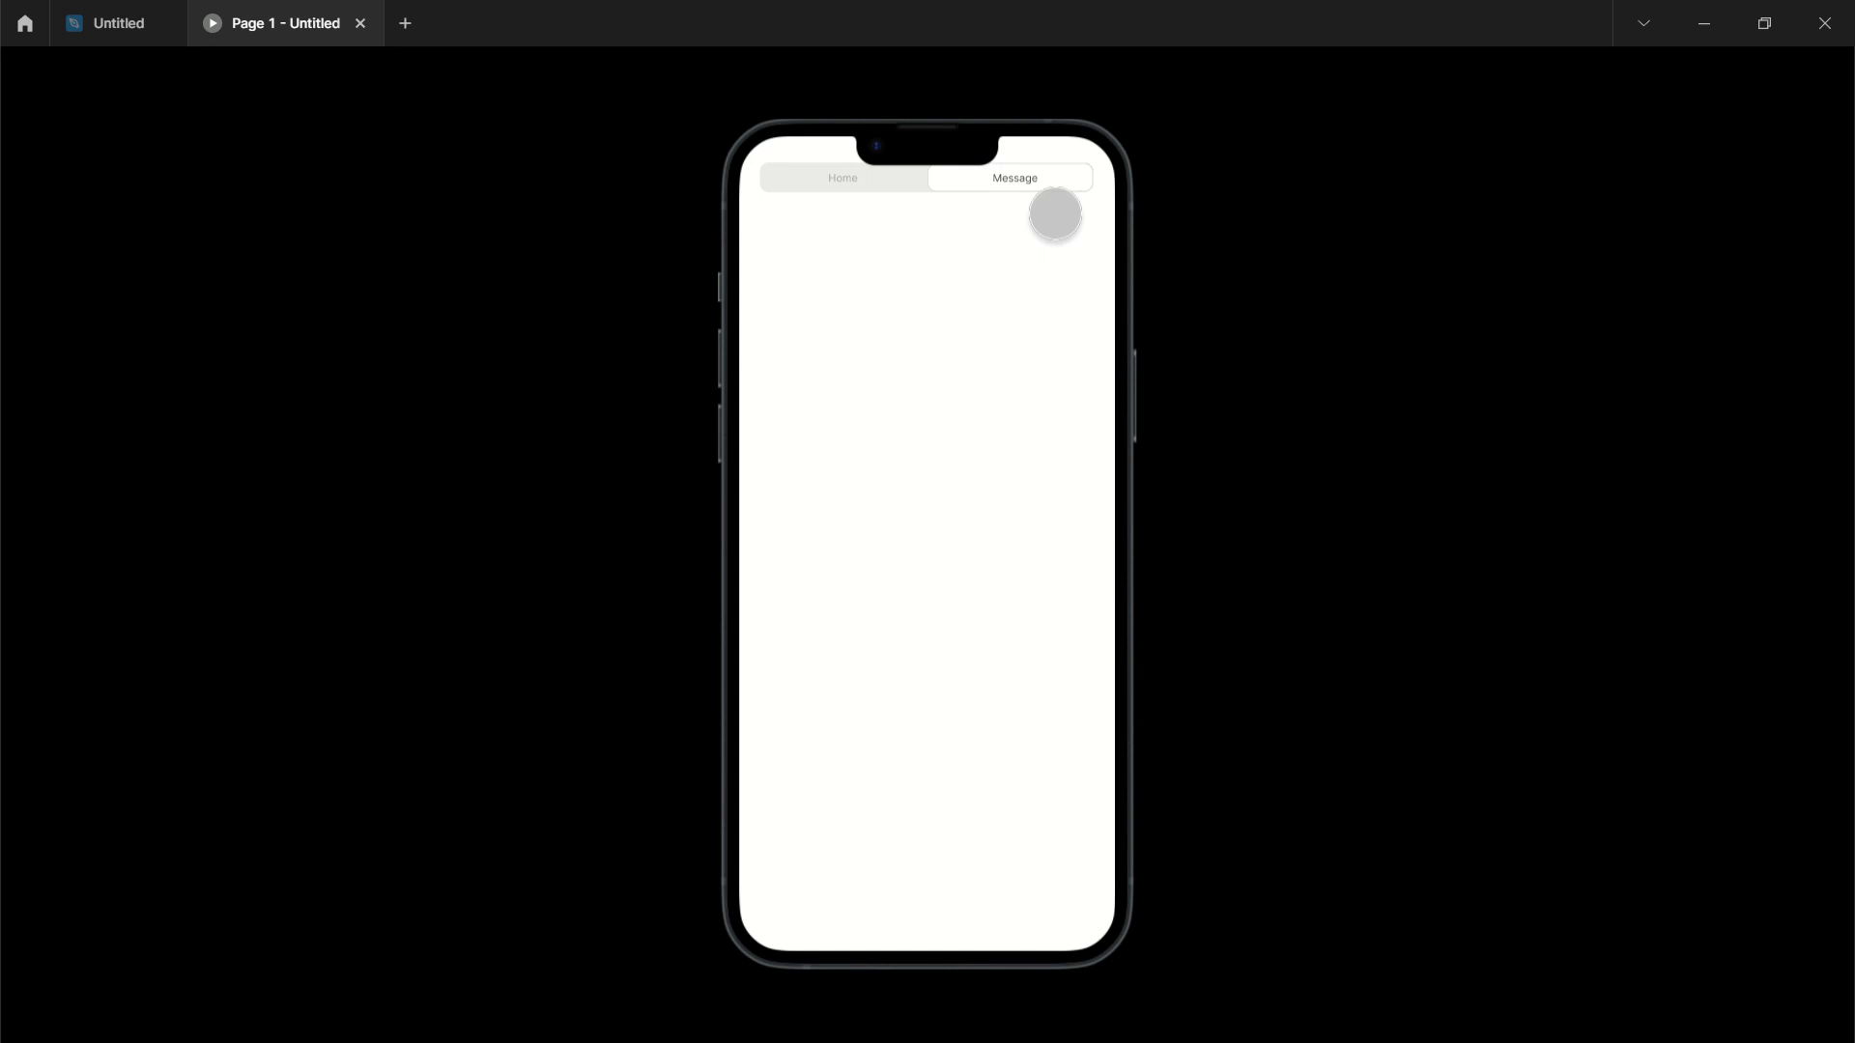
{"action": "left_click", "coordinate": [874, 181]}
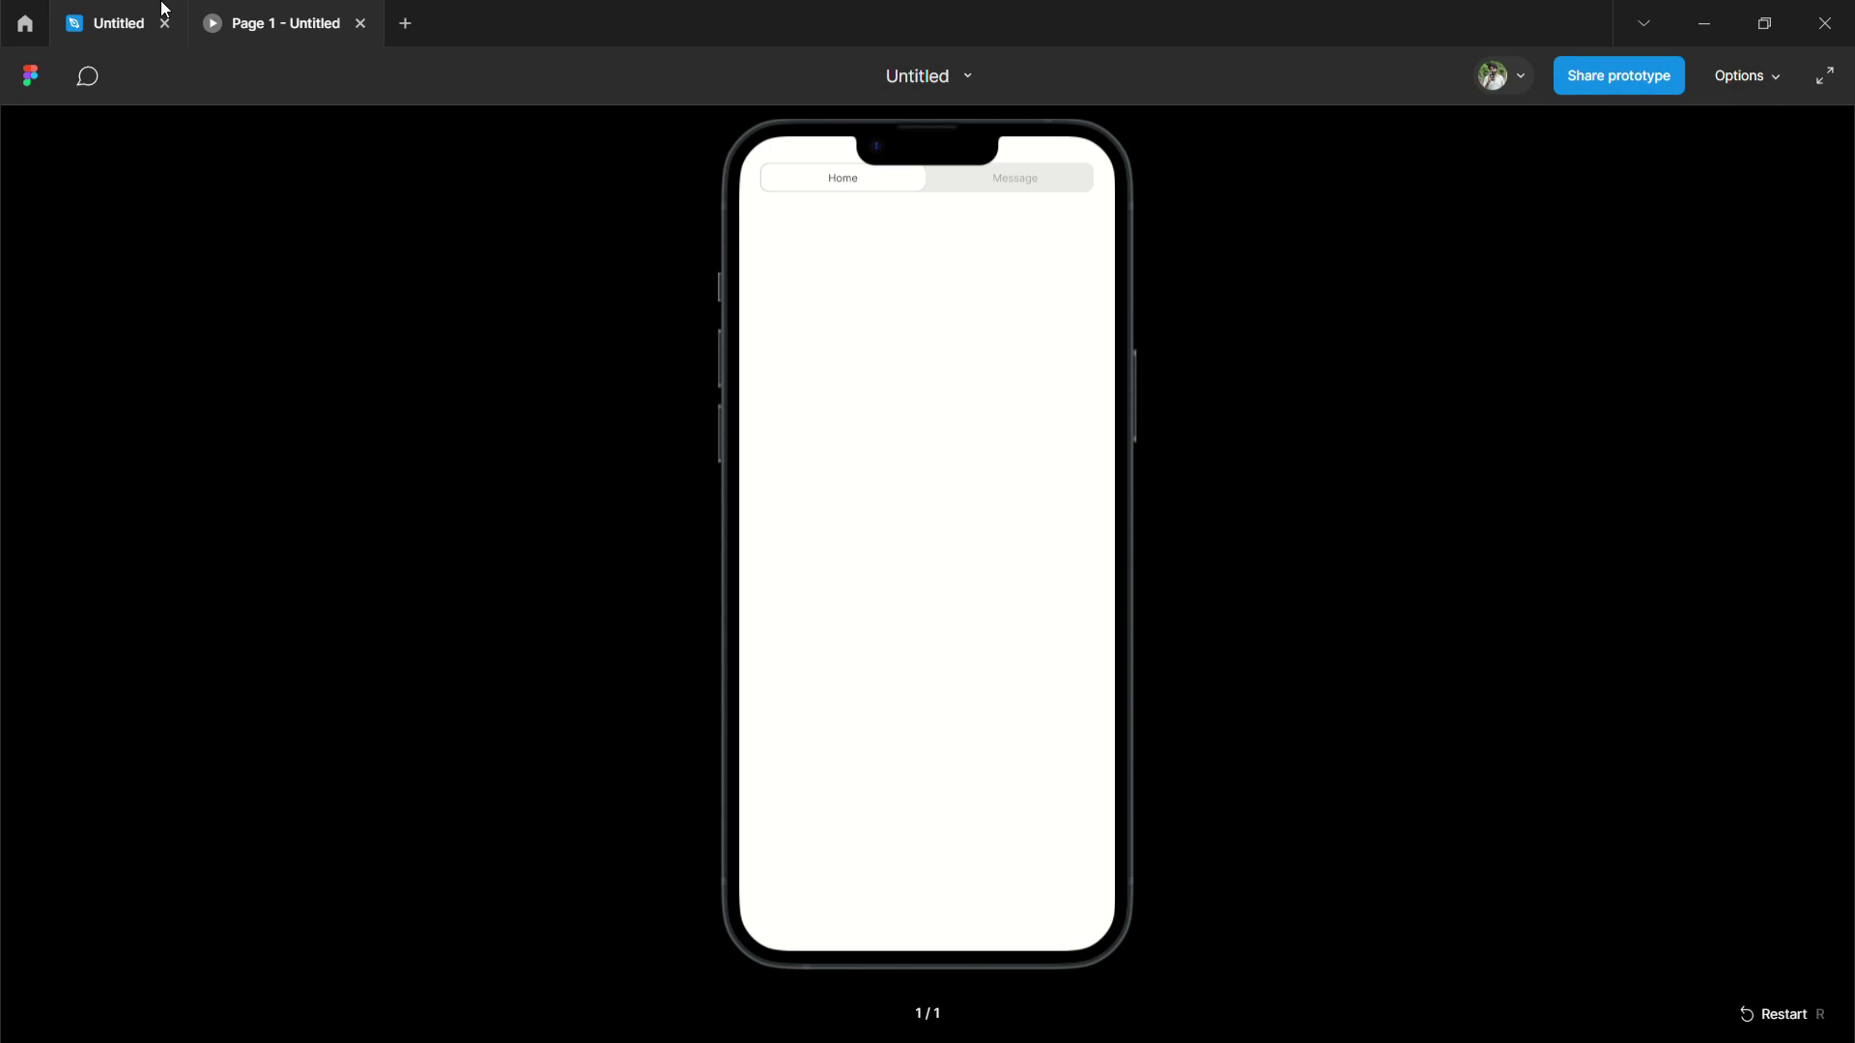
{"action": "left_click", "coordinate": [123, 10]}
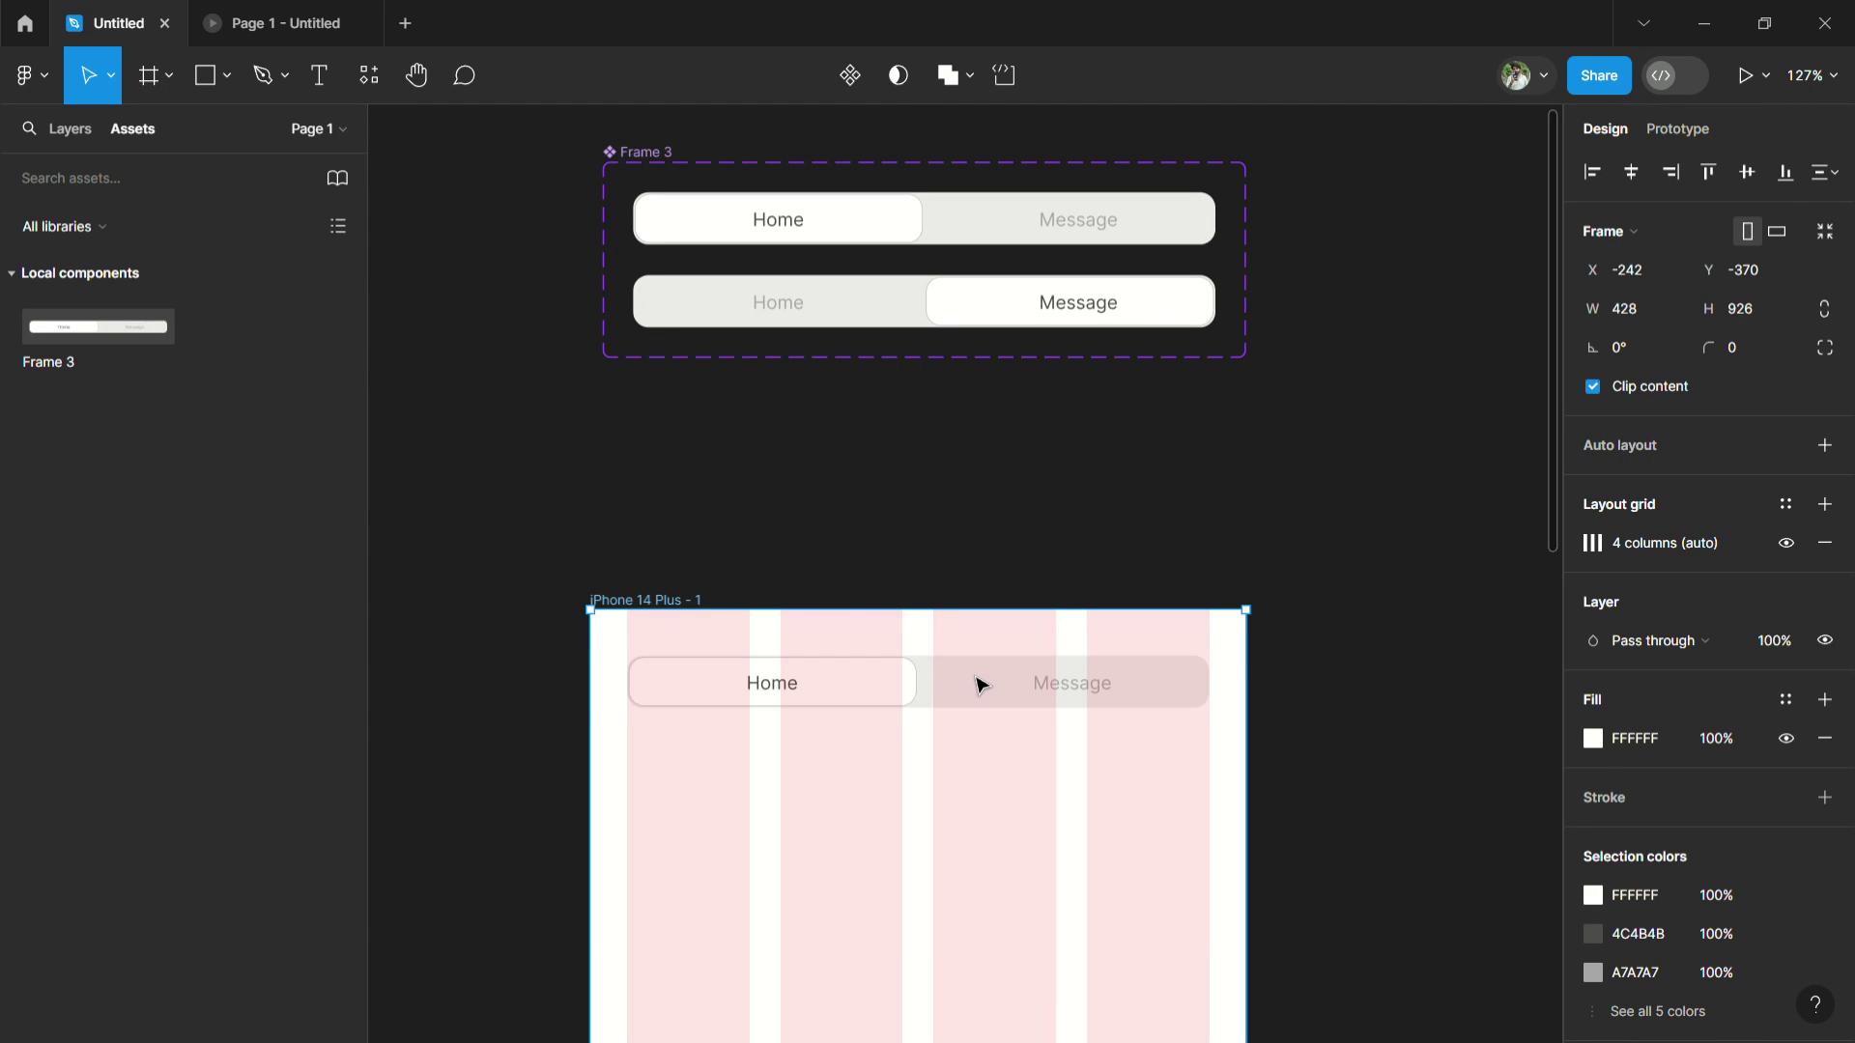
{"action": "left_click_drag", "start_coordinate": [980, 684], "coordinate": [981, 684]}
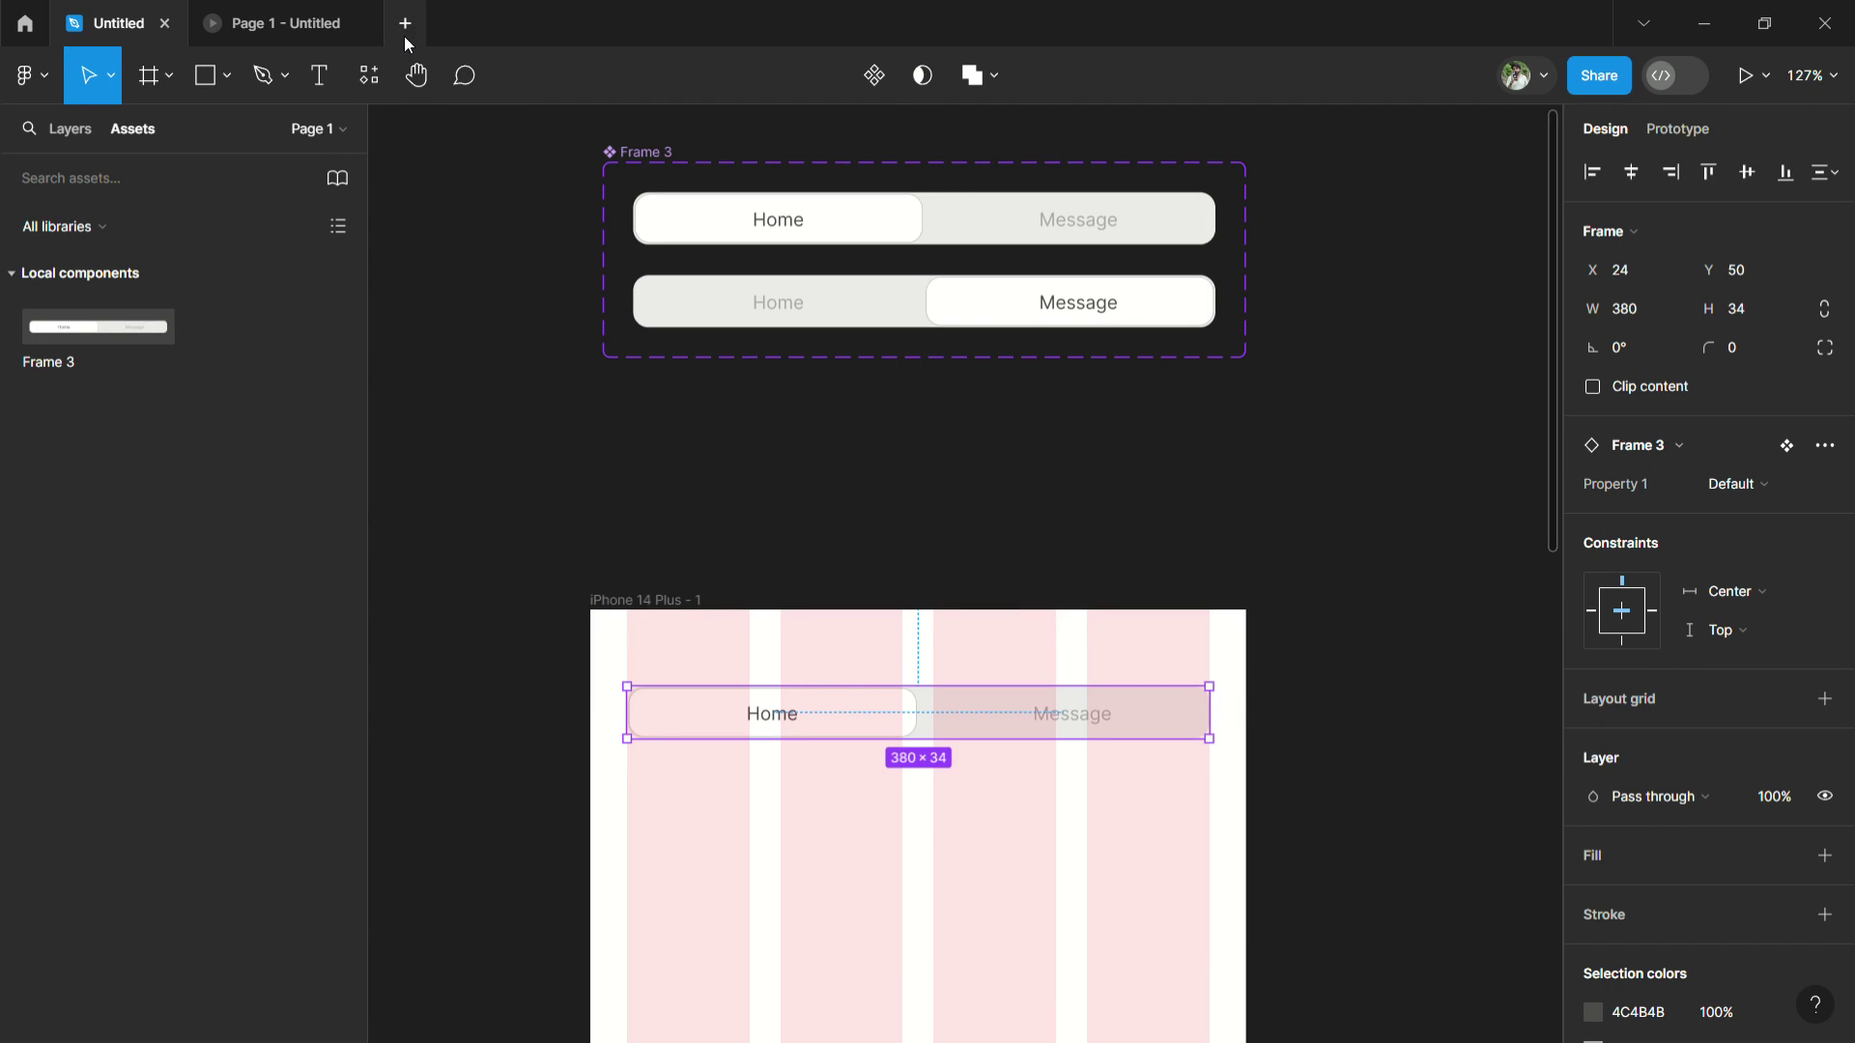
Recheck the Home/Message switching in the prototype tab.
{"action": "left_click", "coordinate": [266, 10]}
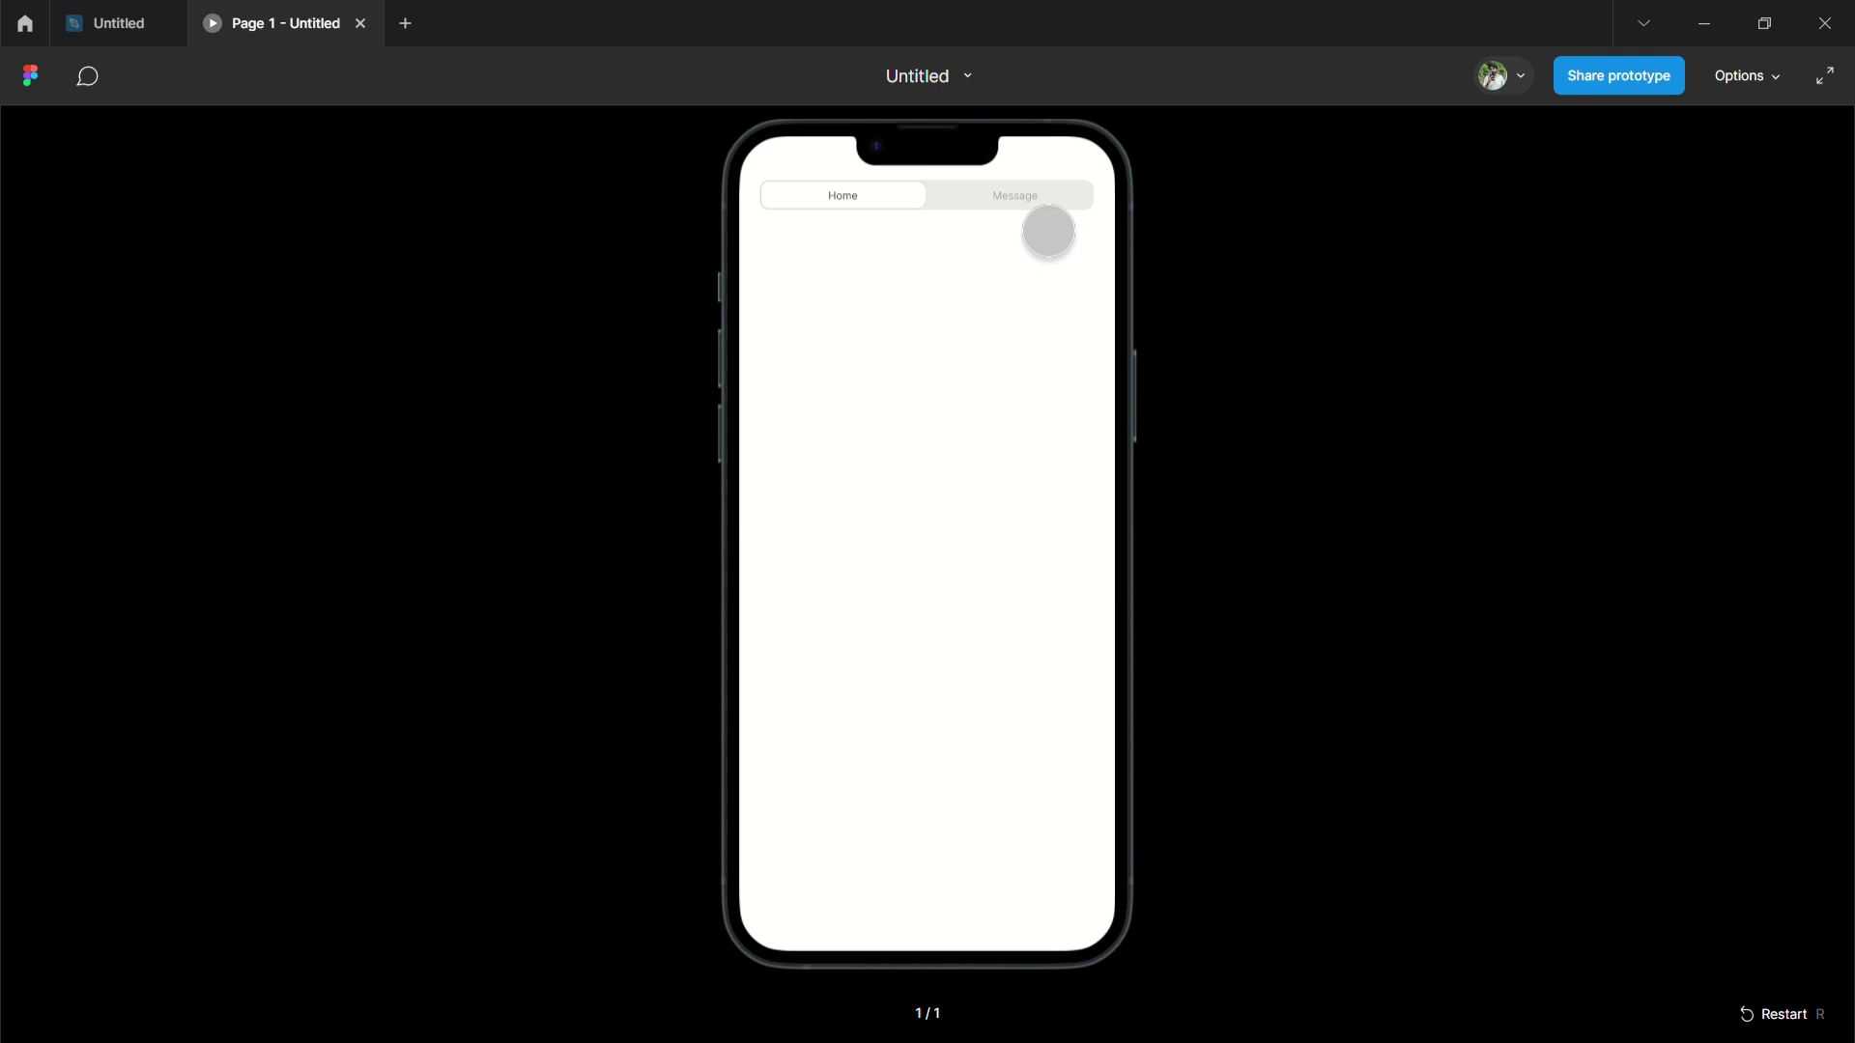
{"action": "left_click", "coordinate": [1048, 232]}
{"action": "left_click", "coordinate": [878, 232]}
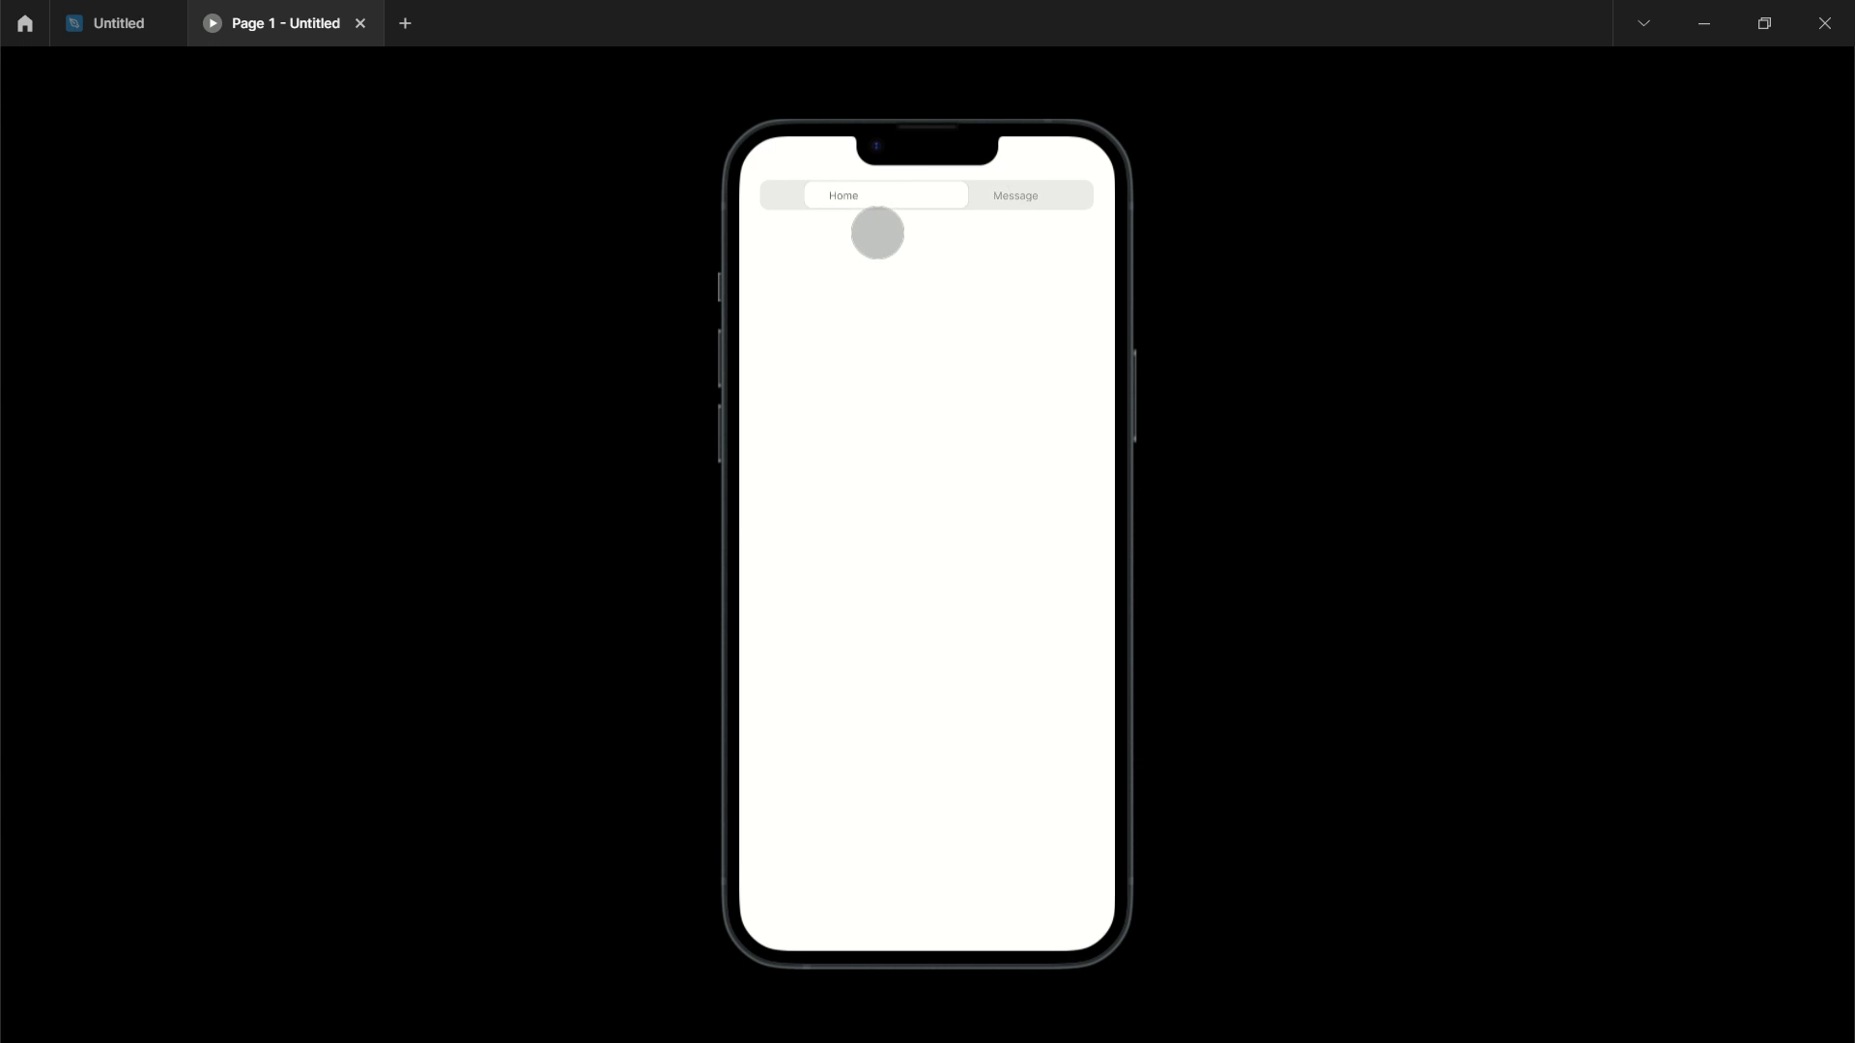
{"action": "left_click", "coordinate": [1052, 233]}
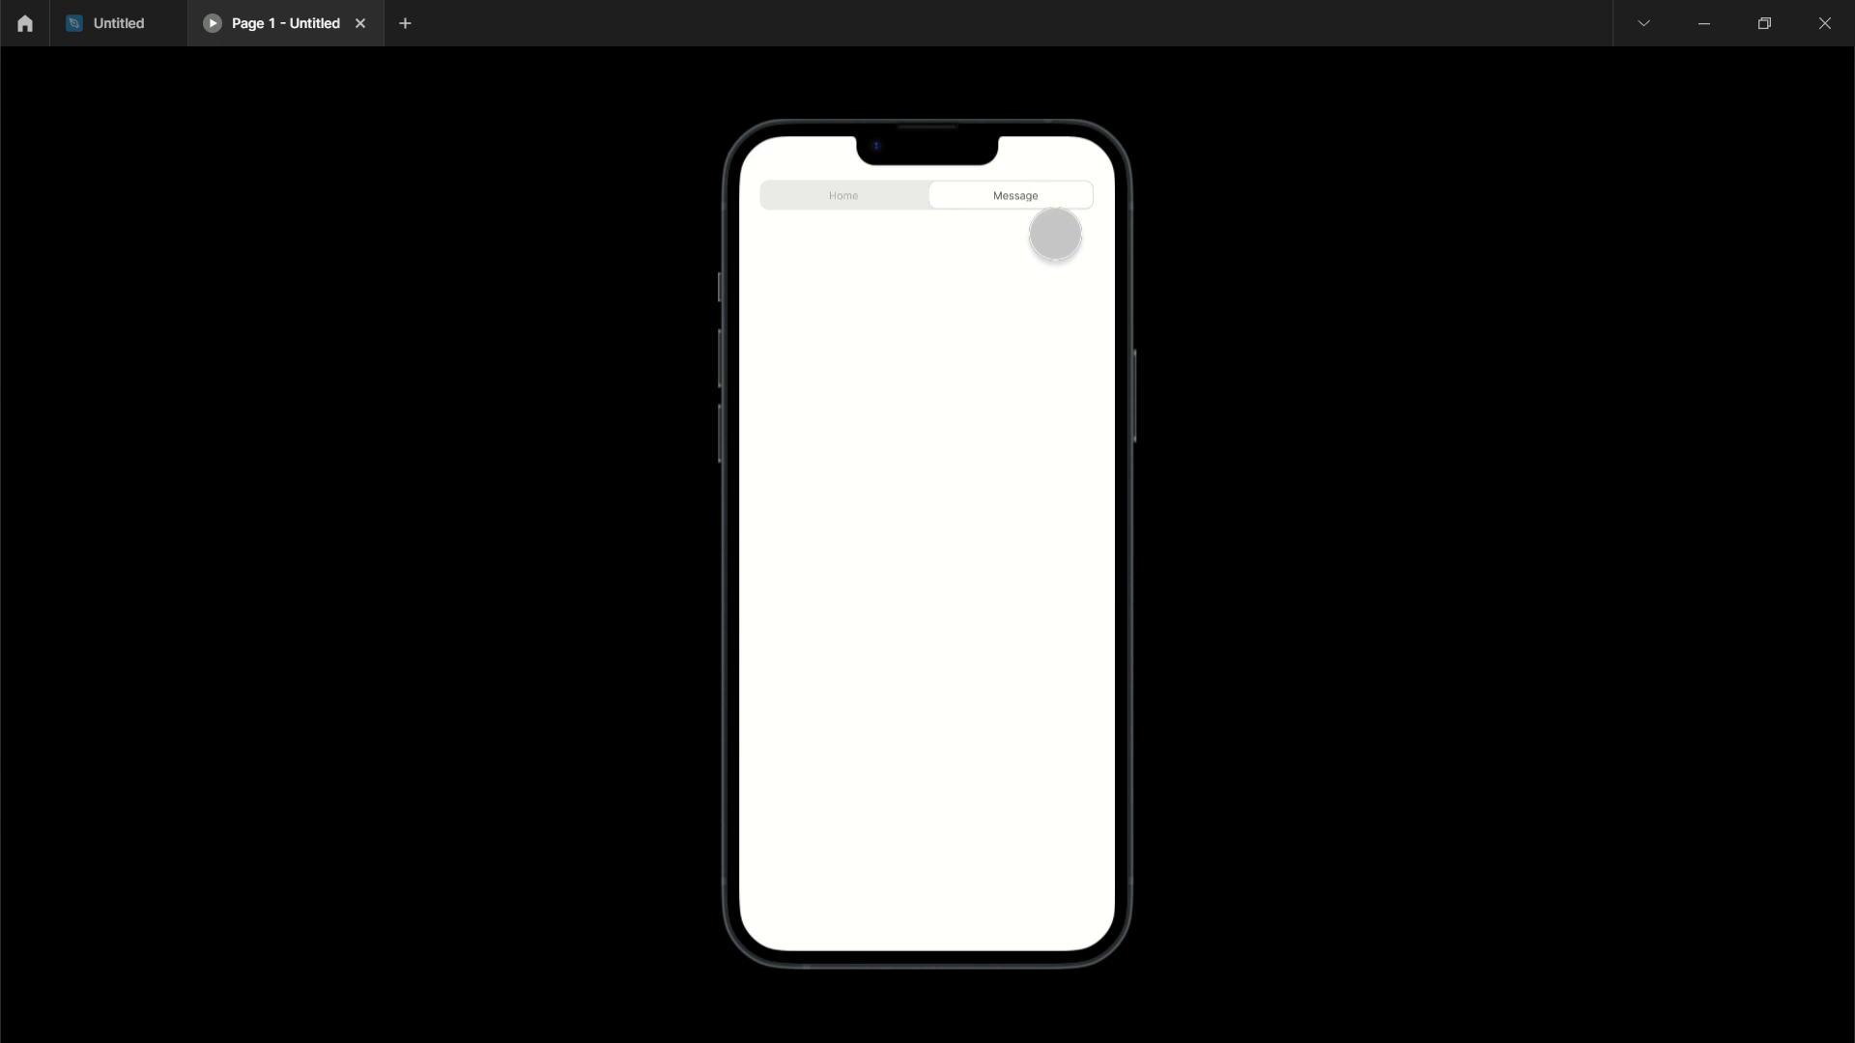
{"action": "left_click", "coordinate": [875, 232]}
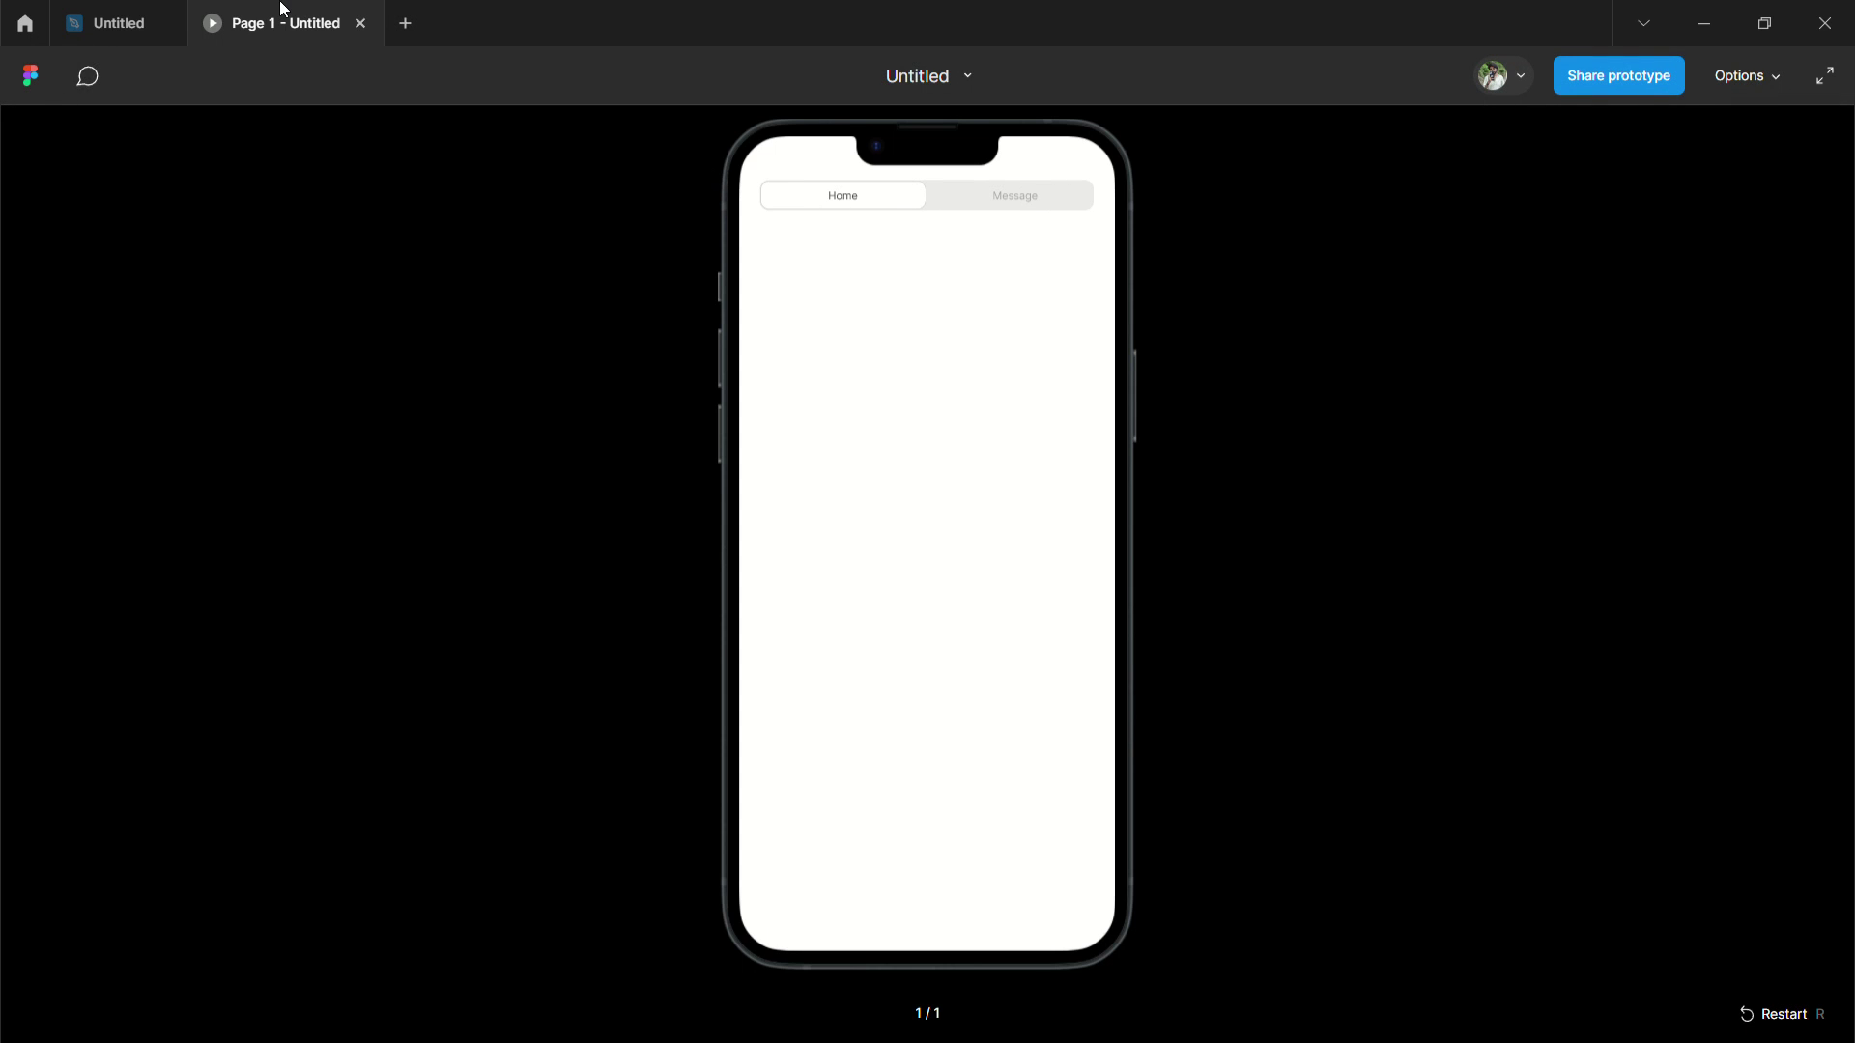
Link the Home variant to the Message variant with an On tap smart animate interaction.
{"action": "left_click", "coordinate": [118, 21]}
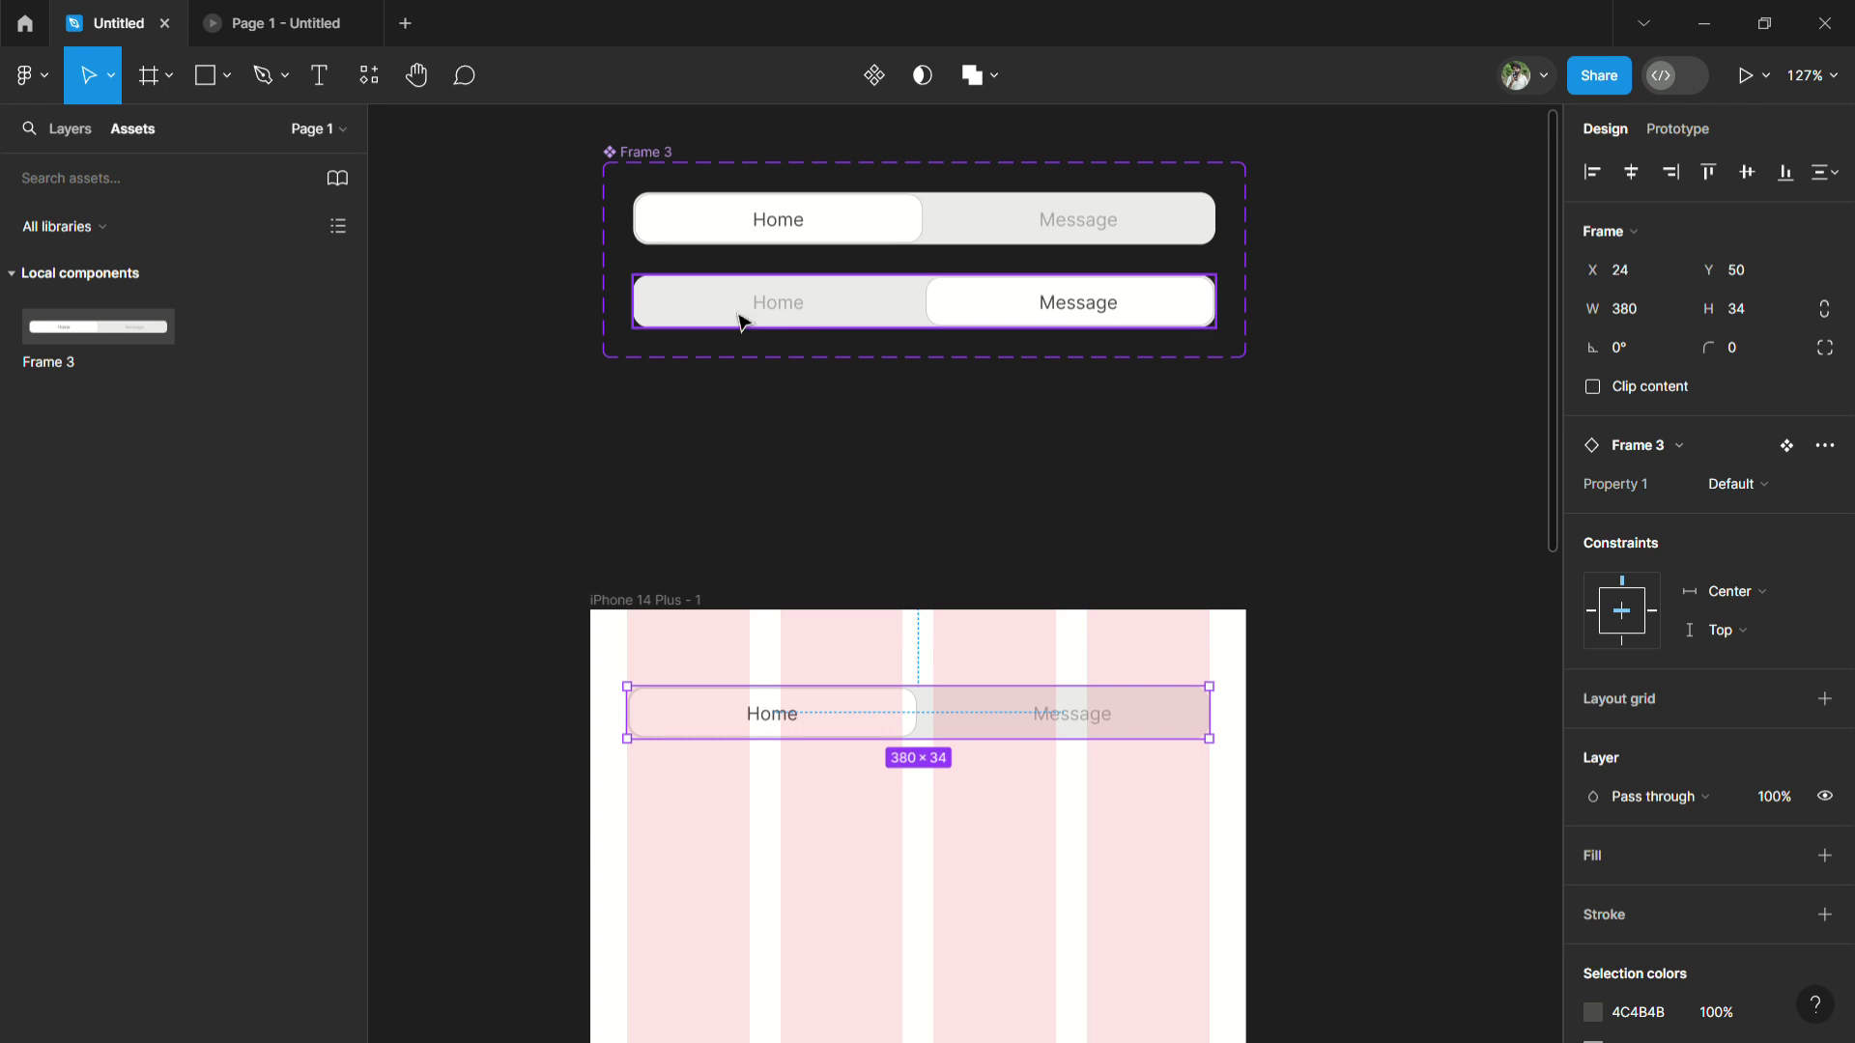
{"action": "scroll", "coordinate": [828, 497], "scroll_direction": "down", "scroll_amount": 3}
{"action": "scroll", "coordinate": [828, 497], "scroll_direction": "down", "scroll_amount": 2}
{"action": "scroll", "coordinate": [828, 497], "scroll_direction": "up", "scroll_amount": 1}
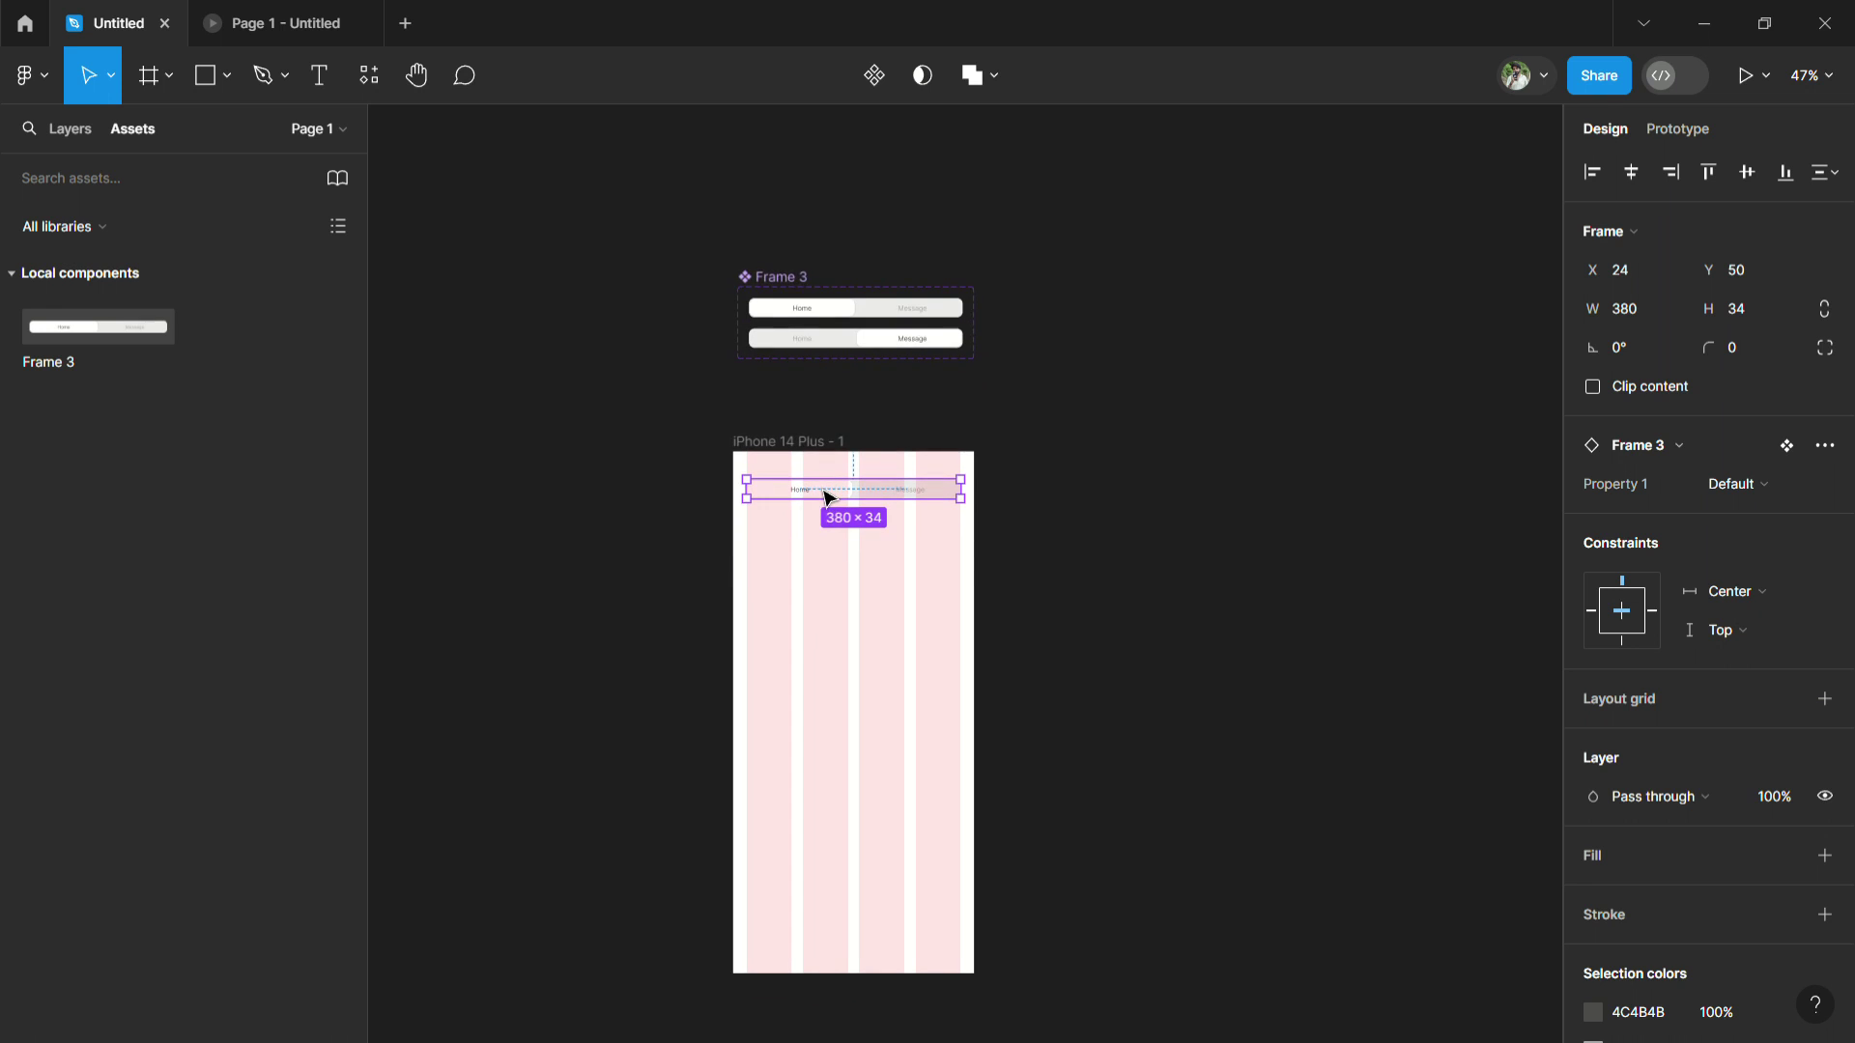
{"action": "scroll", "coordinate": [828, 497], "scroll_direction": "up", "scroll_amount": 2}
{"action": "scroll", "coordinate": [828, 497], "scroll_direction": "up", "scroll_amount": 1}
{"action": "scroll", "coordinate": [828, 497], "scroll_direction": "up", "scroll_amount": 2}
{"action": "scroll", "coordinate": [828, 497], "scroll_direction": "up", "scroll_amount": 4}
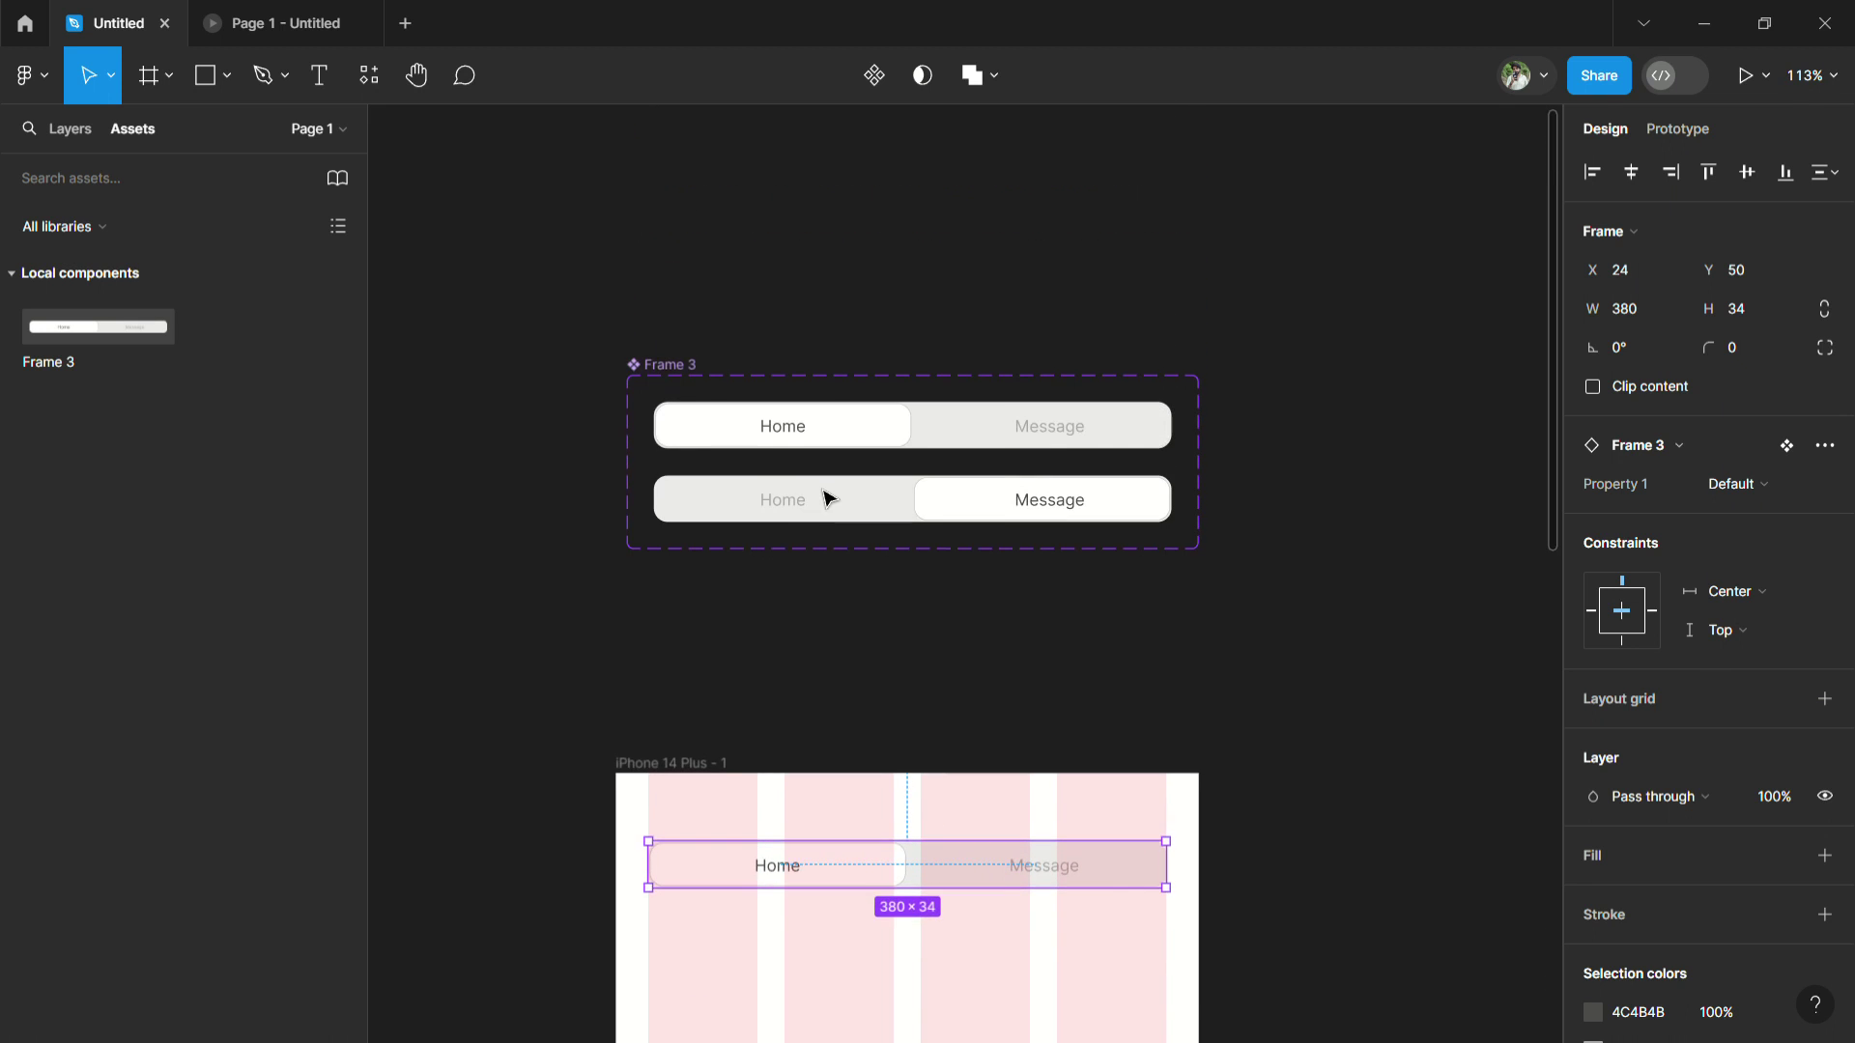
{"action": "left_click", "coordinate": [961, 431]}
{"action": "mouse_move", "coordinate": [1183, 379]}
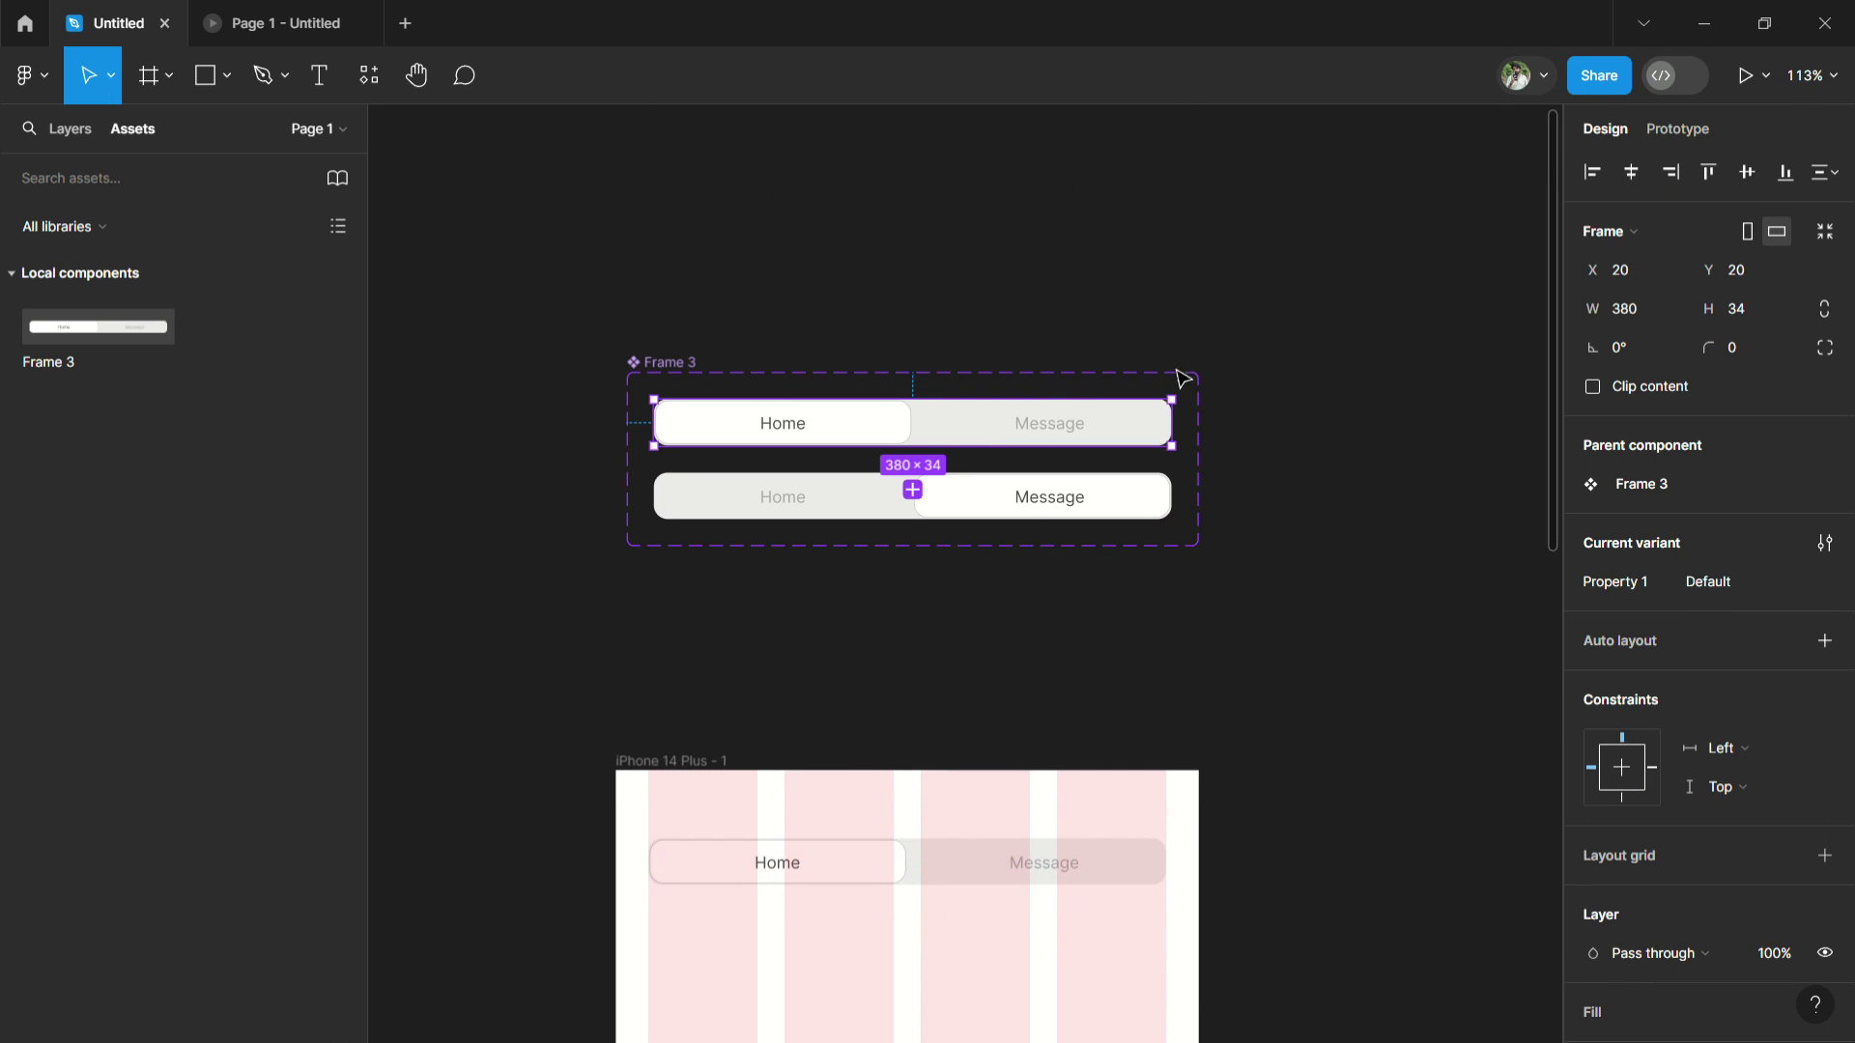
{"action": "left_click", "coordinate": [1678, 129]}
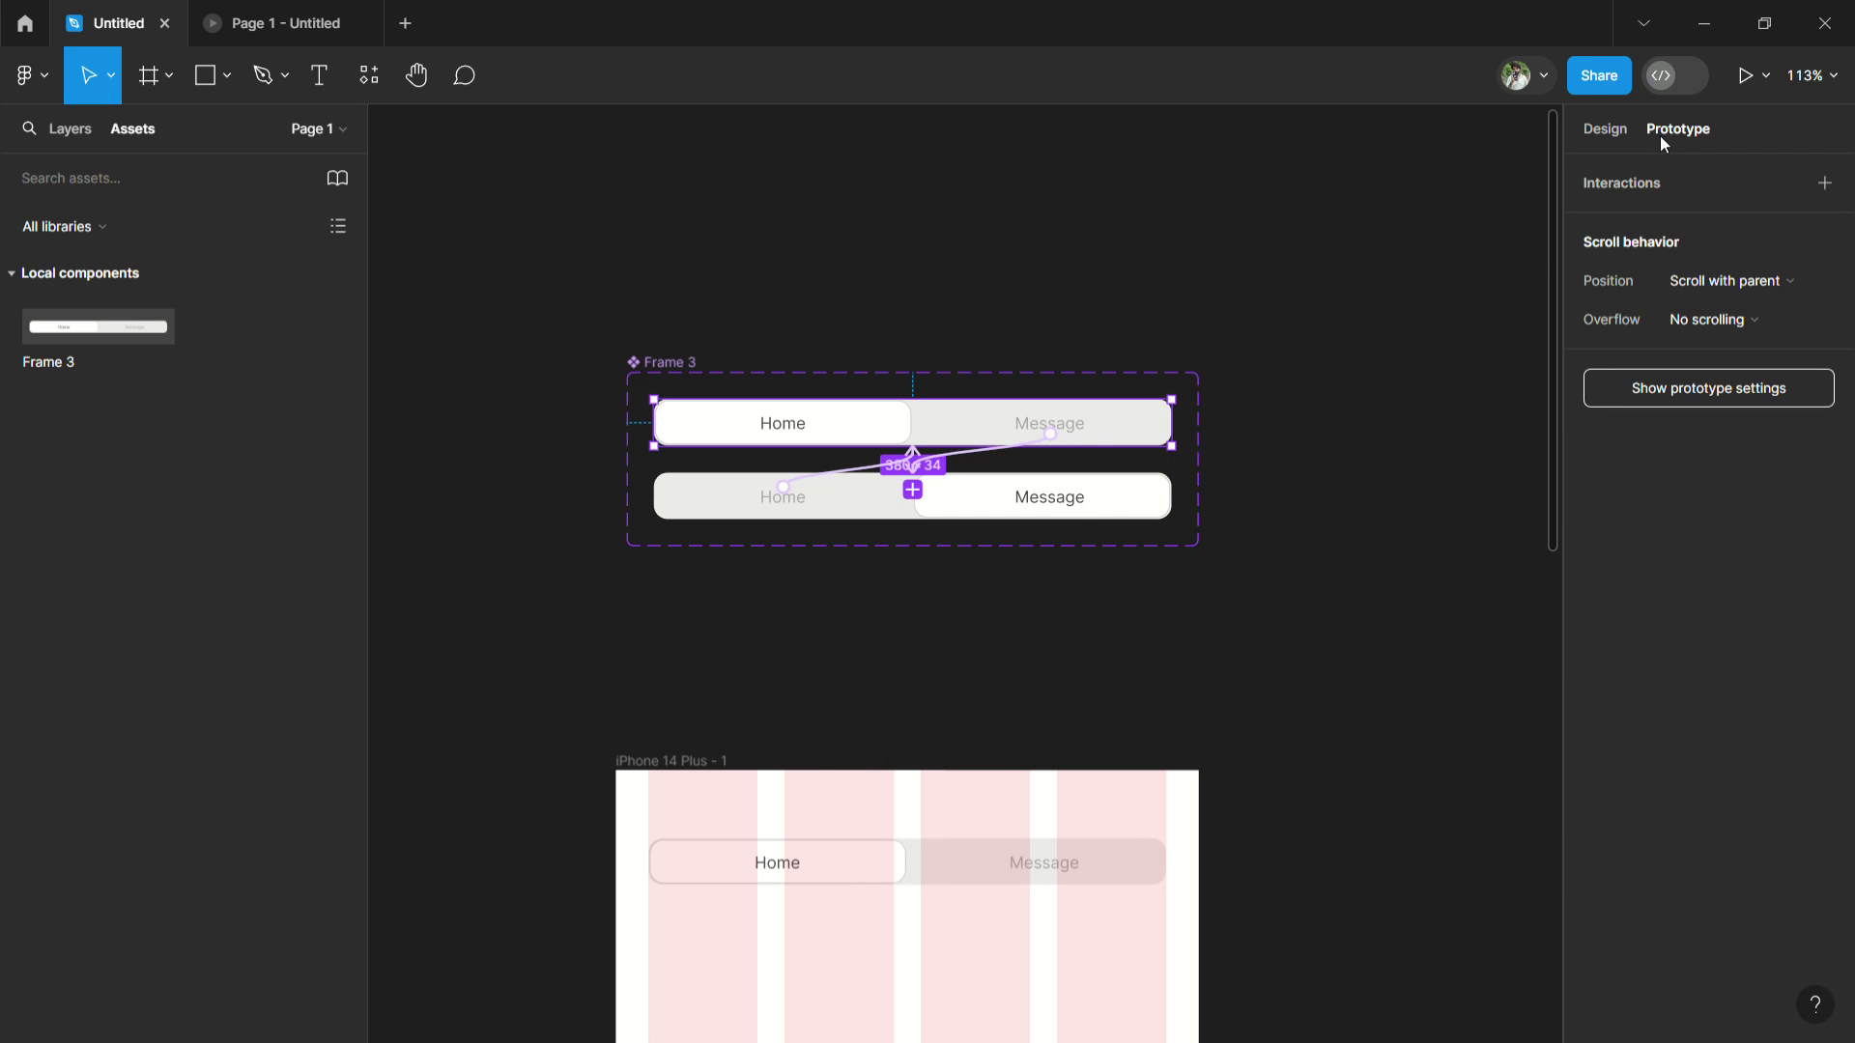
{"action": "left_click_drag", "start_coordinate": [1172, 422], "coordinate": [881, 484]}
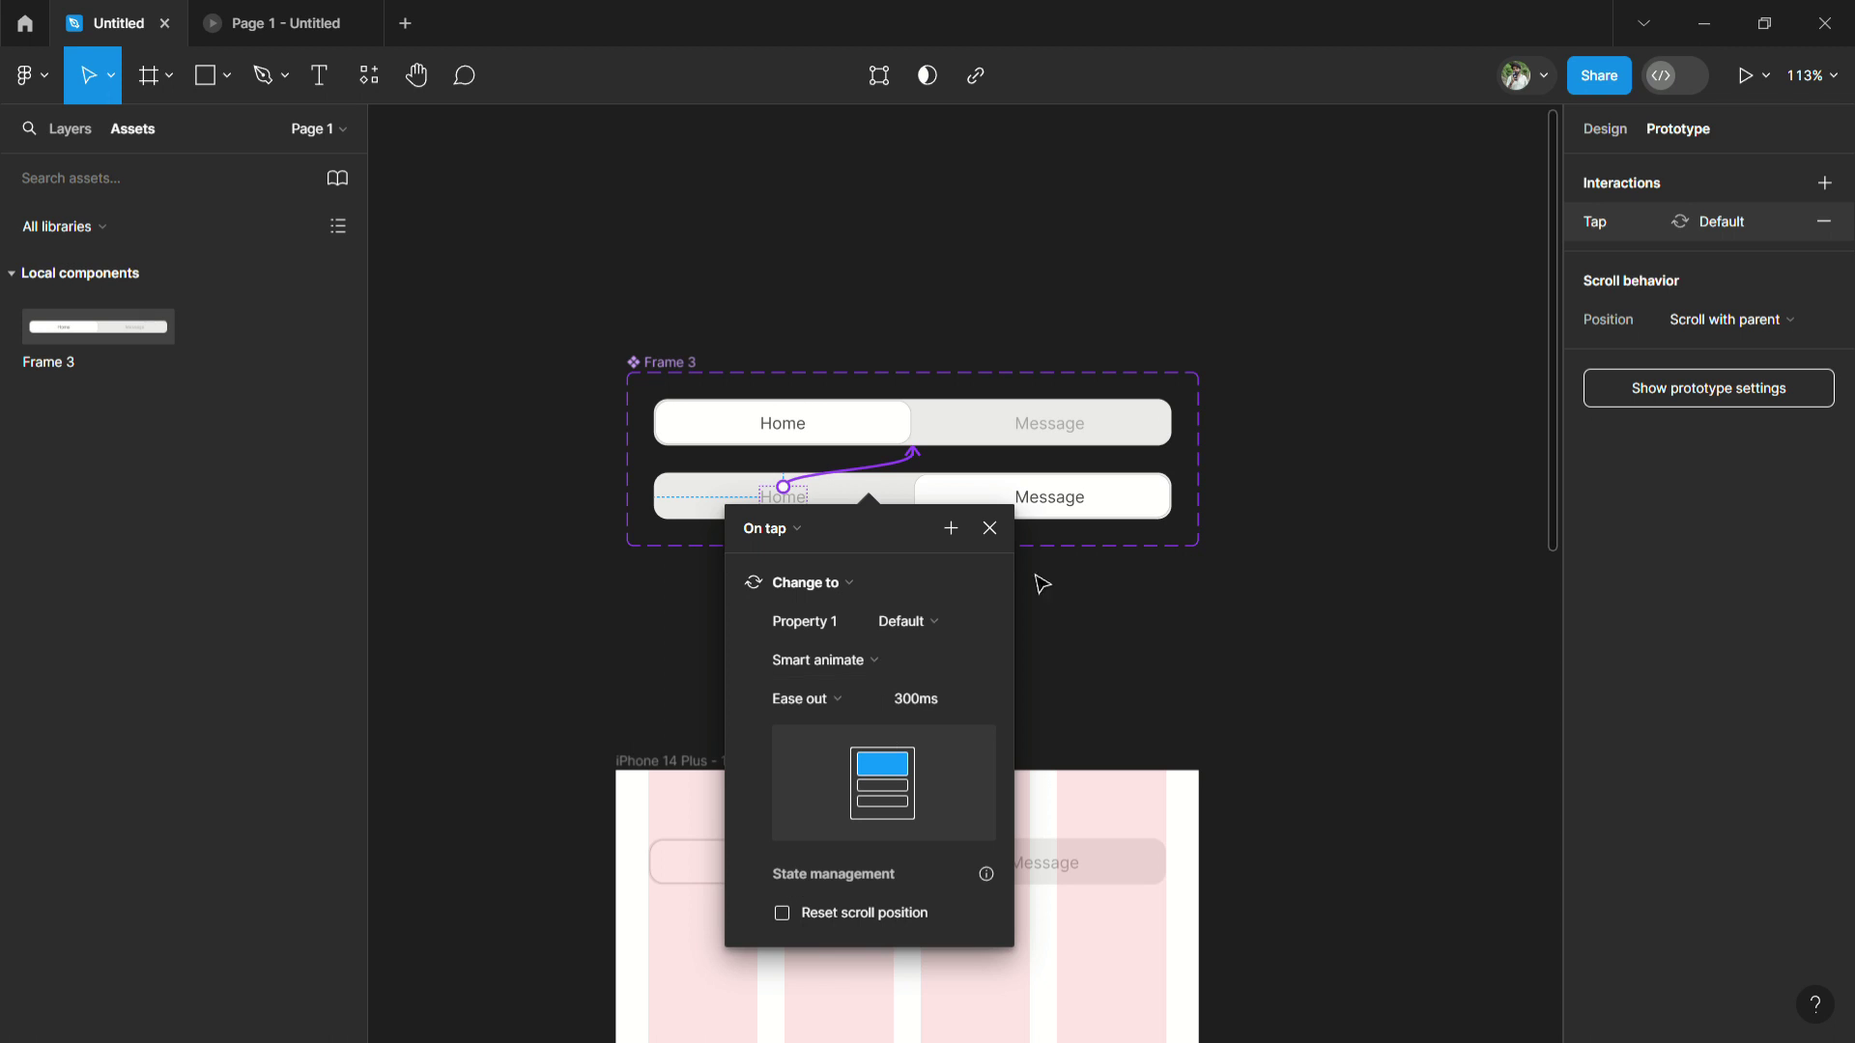
{"action": "left_click", "coordinate": [1116, 512]}
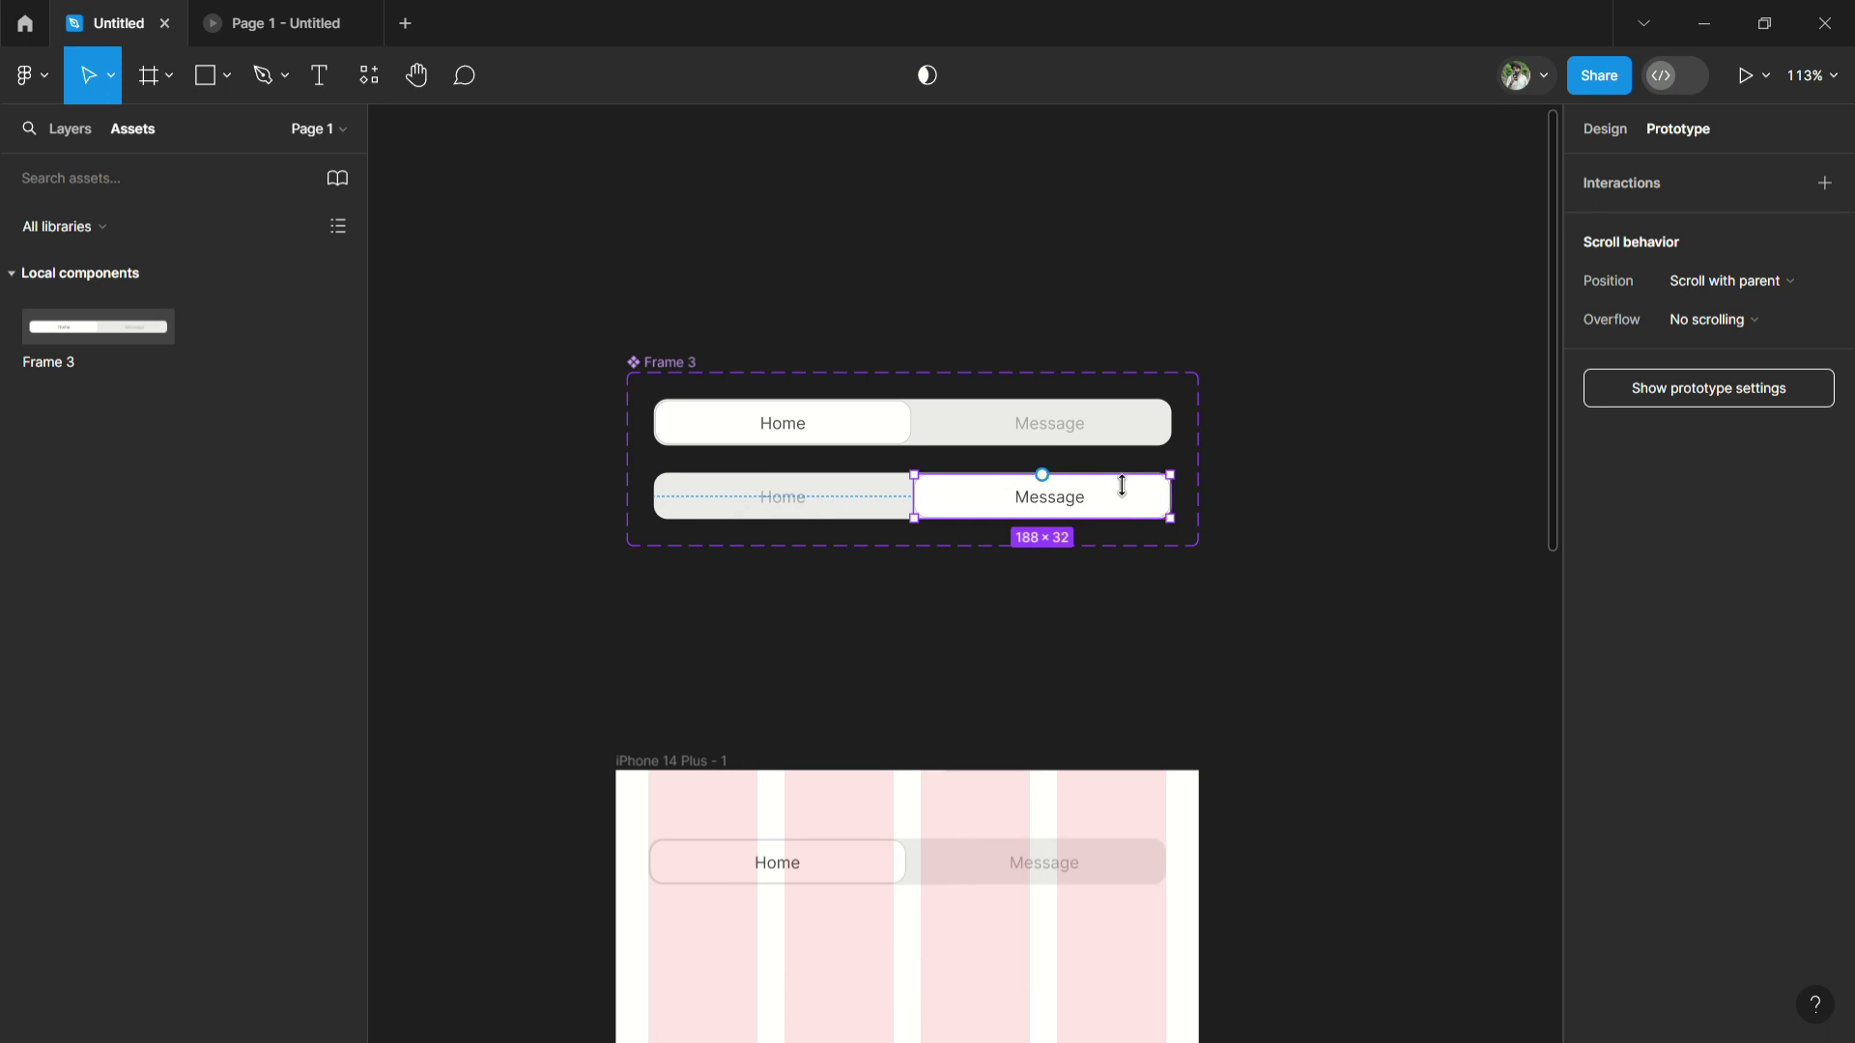
Review the Message tap interaction: Change to, Smart animate, Ease out 300ms.
{"action": "left_click", "coordinate": [1111, 467]}
{"action": "left_click", "coordinate": [971, 454]}
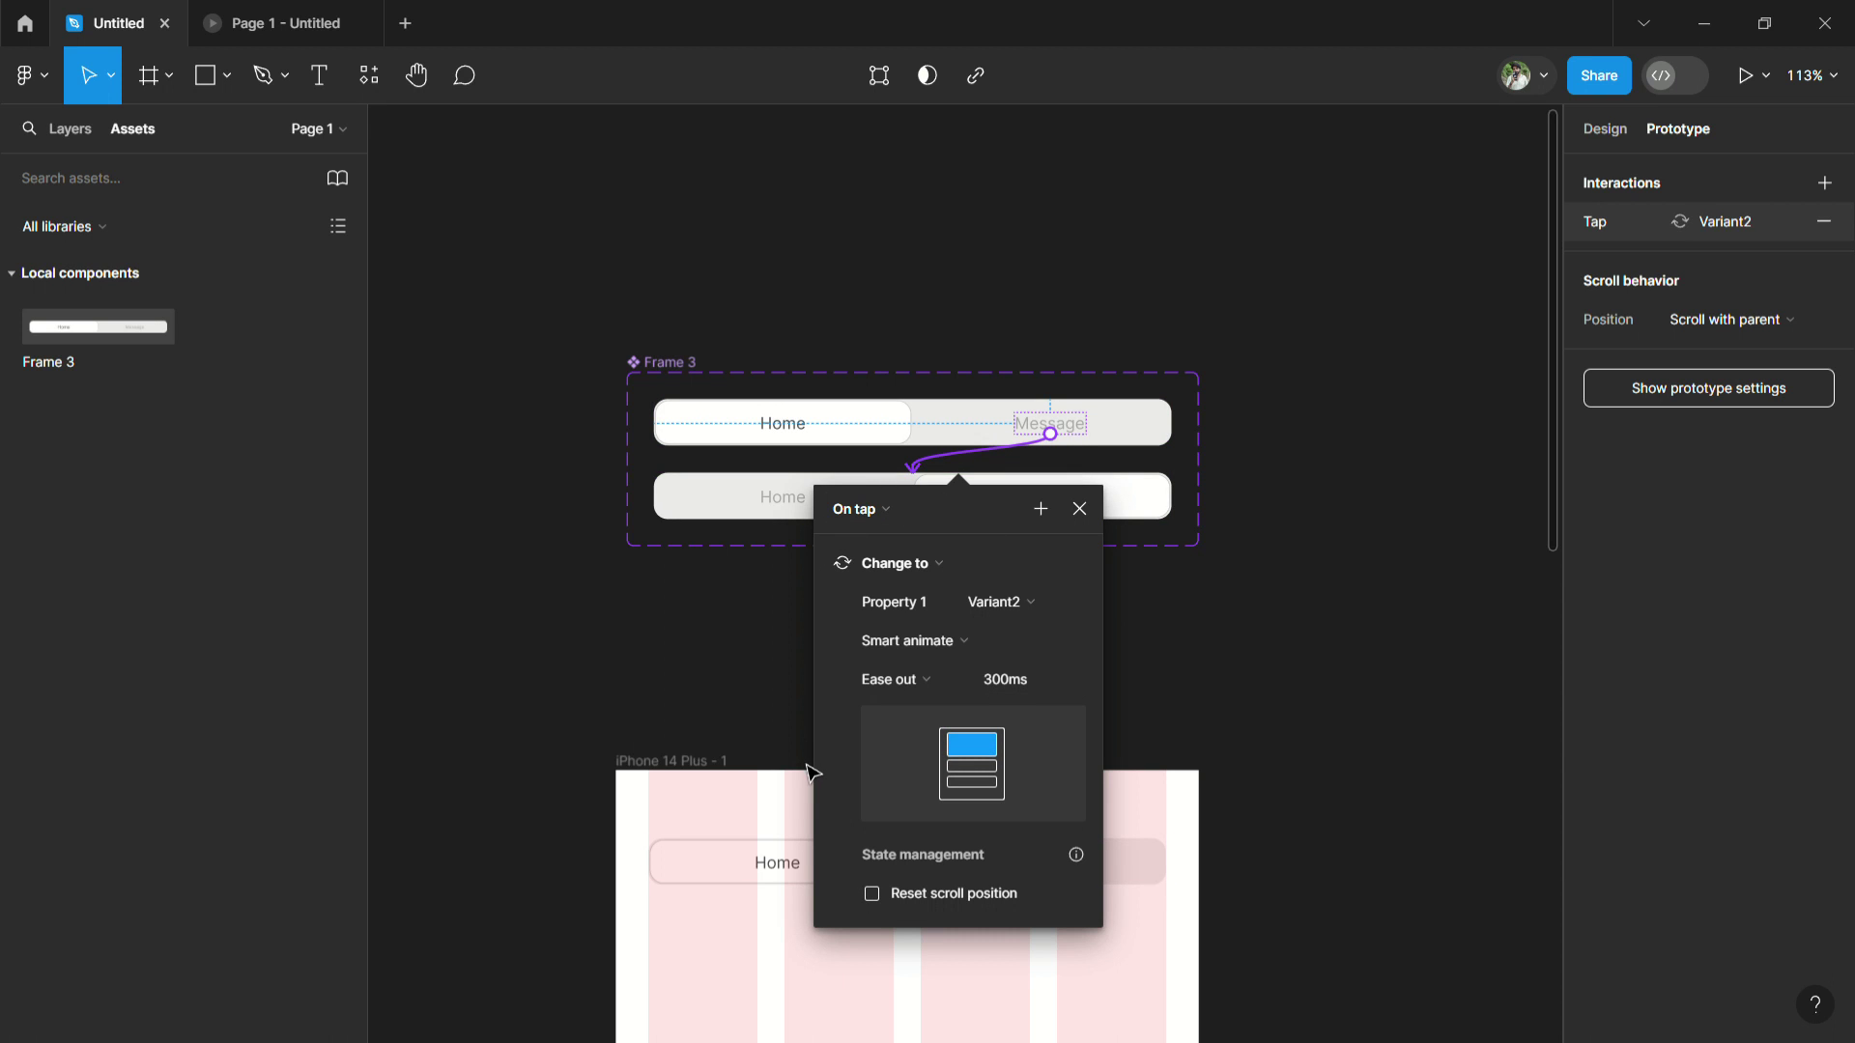
{"action": "left_click", "coordinate": [1245, 657]}
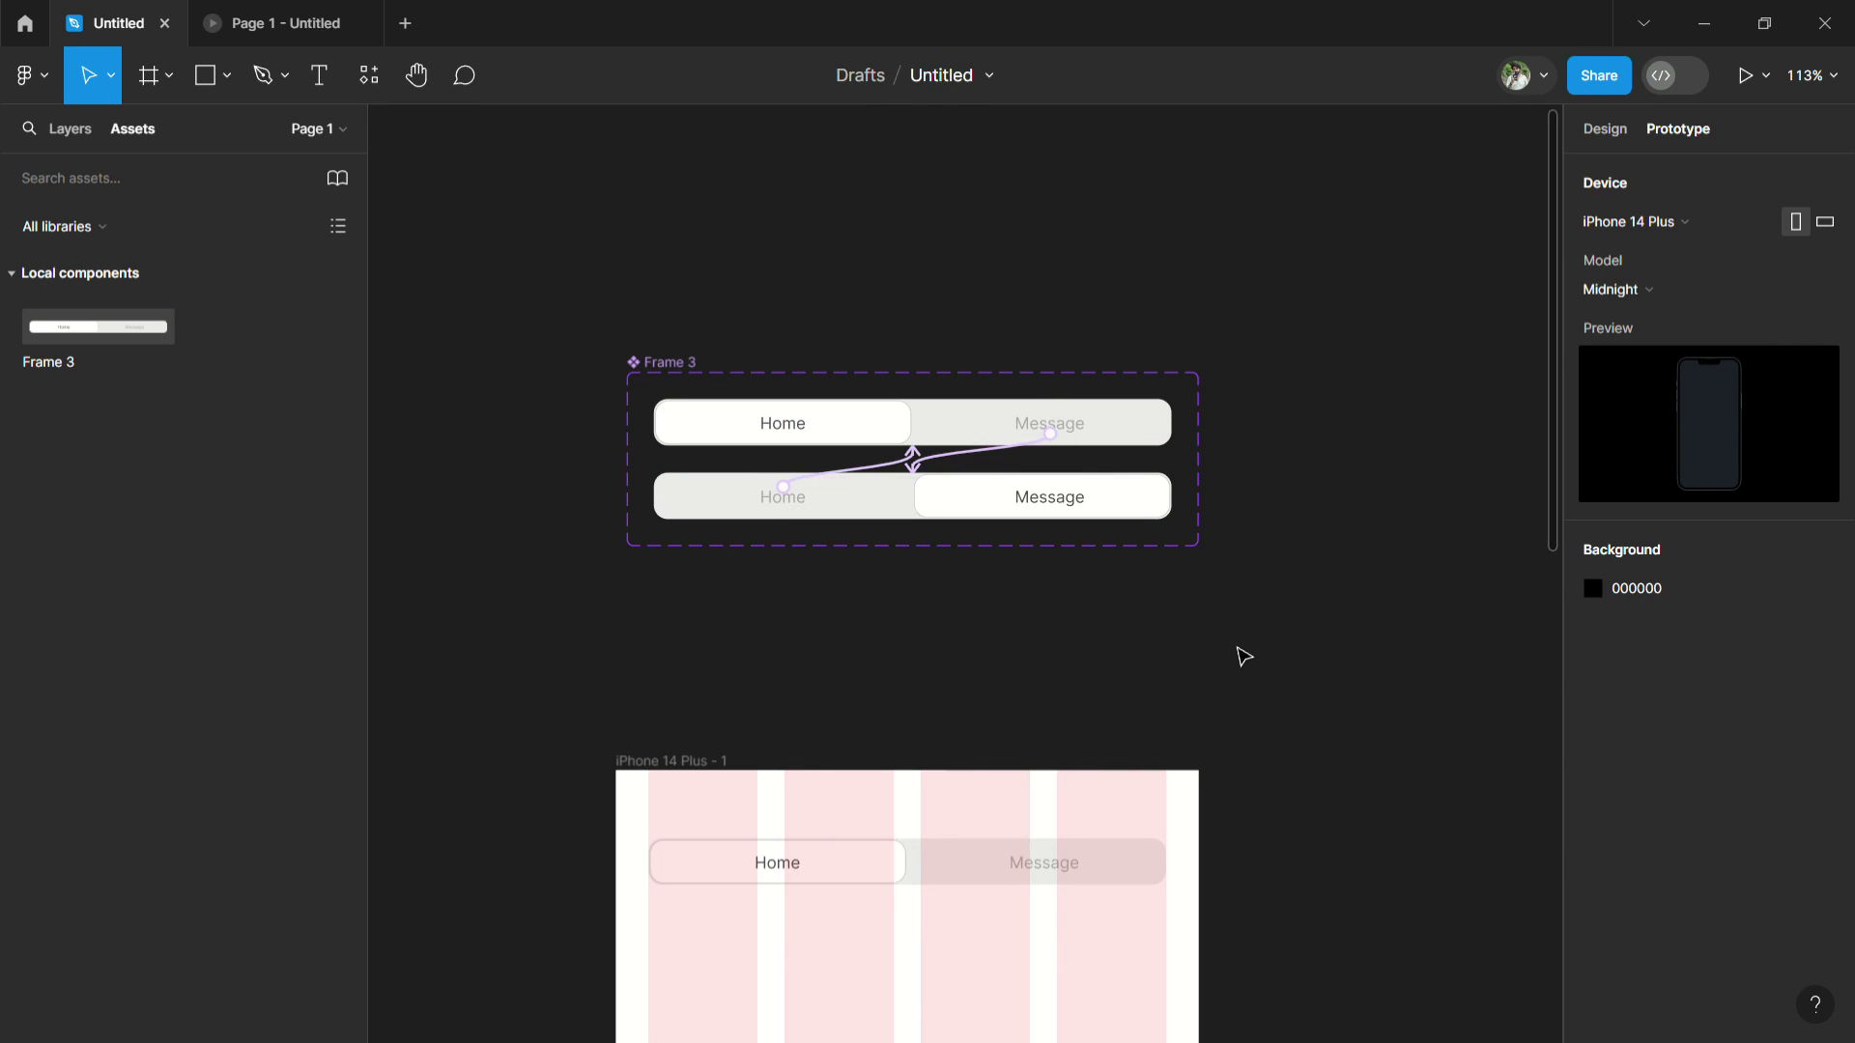
{"action": "scroll", "coordinate": [1245, 657], "scroll_direction": "down", "scroll_amount": 5}
{"action": "scroll", "coordinate": [1245, 657], "scroll_direction": "down", "scroll_amount": 3}
{"action": "scroll", "coordinate": [1245, 657], "scroll_direction": "down", "scroll_amount": 2}
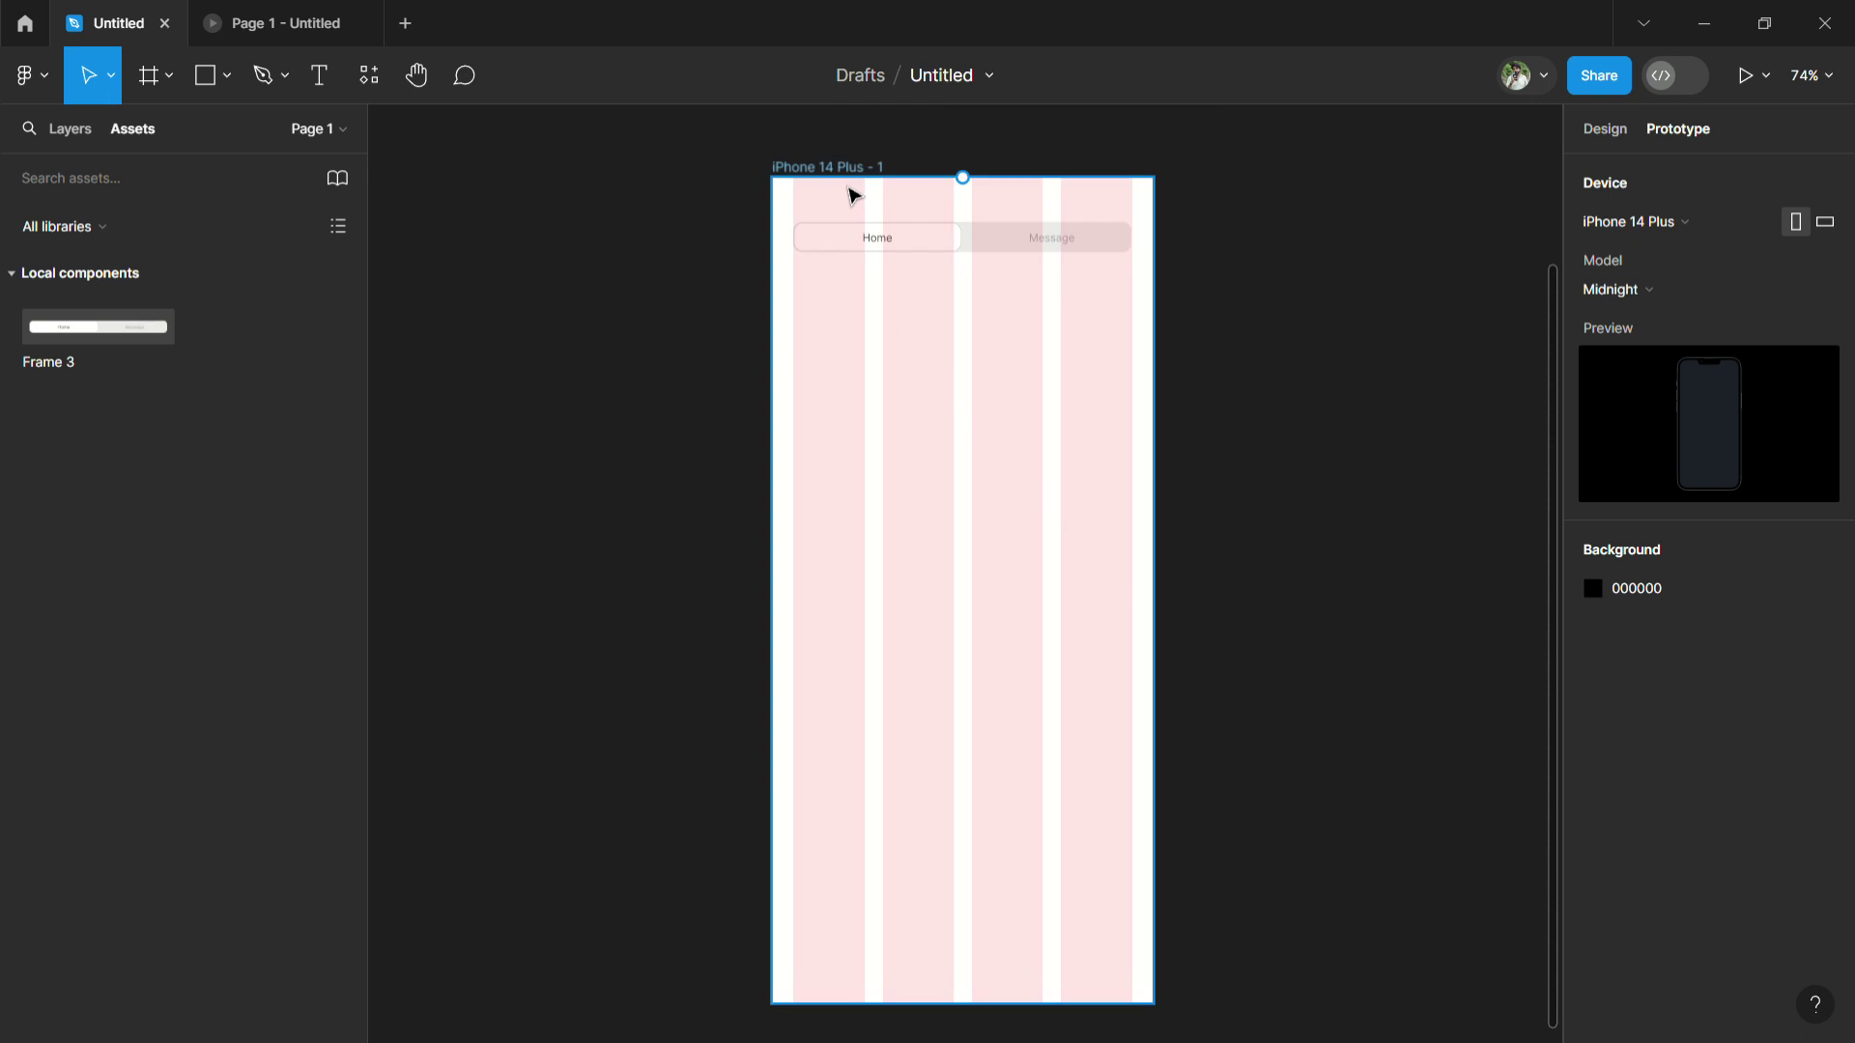
Fill the iPhone 14 Plus frame with dark blue 004789.
{"action": "left_click", "coordinate": [839, 179]}
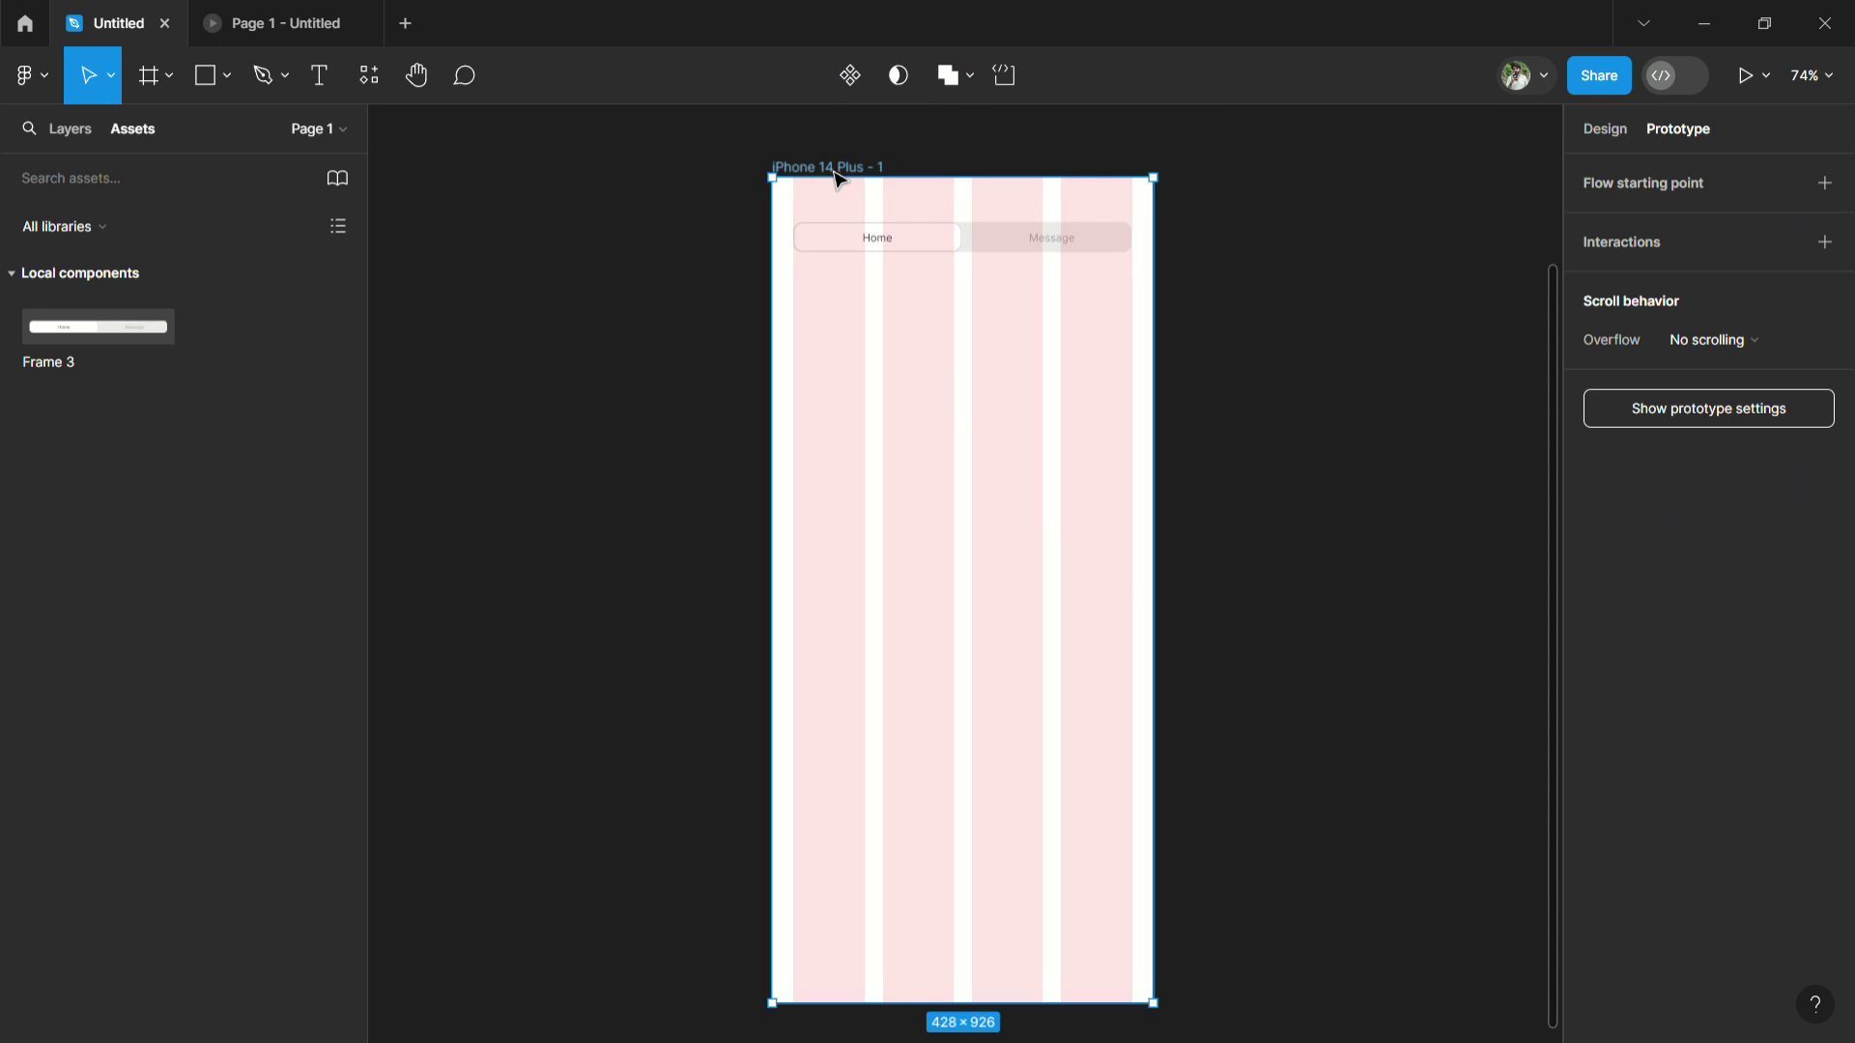
{"action": "left_click", "coordinate": [1600, 131]}
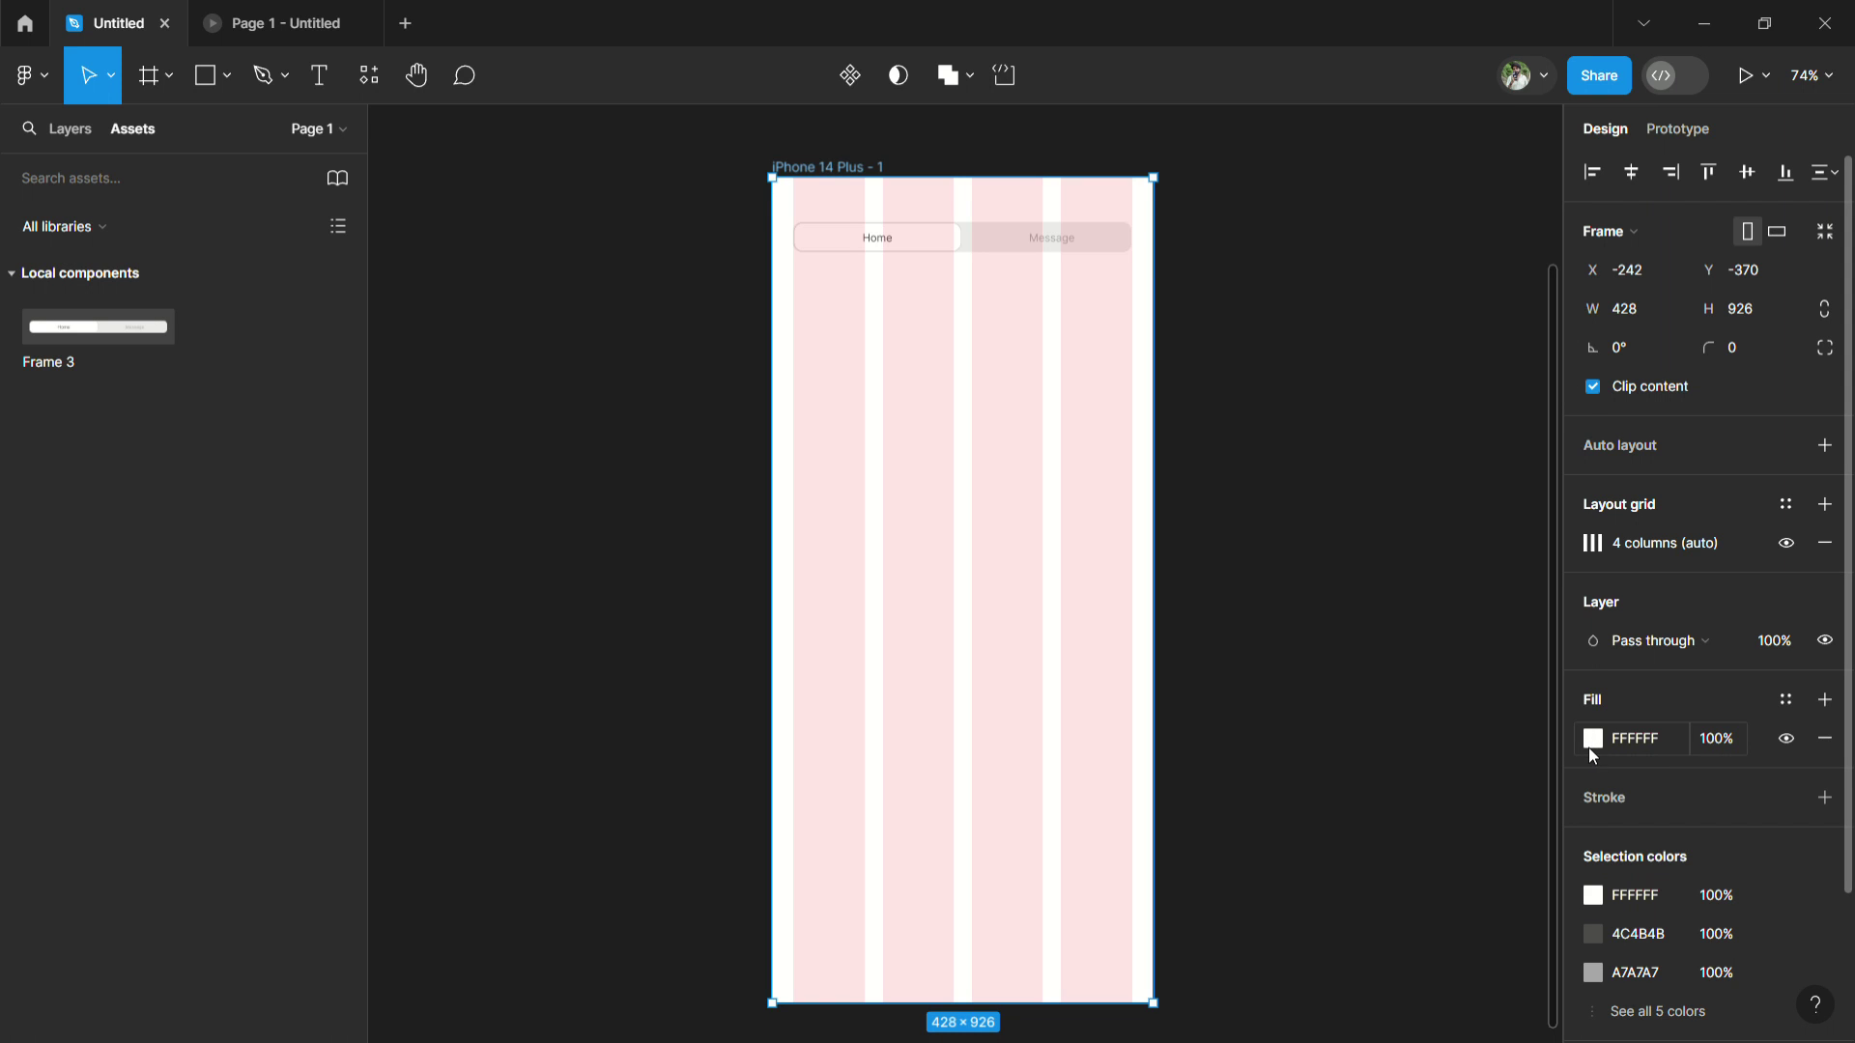
{"action": "left_click", "coordinate": [1592, 740]}
{"action": "left_click_drag", "start_coordinate": [1430, 737], "coordinate": [1460, 739]}
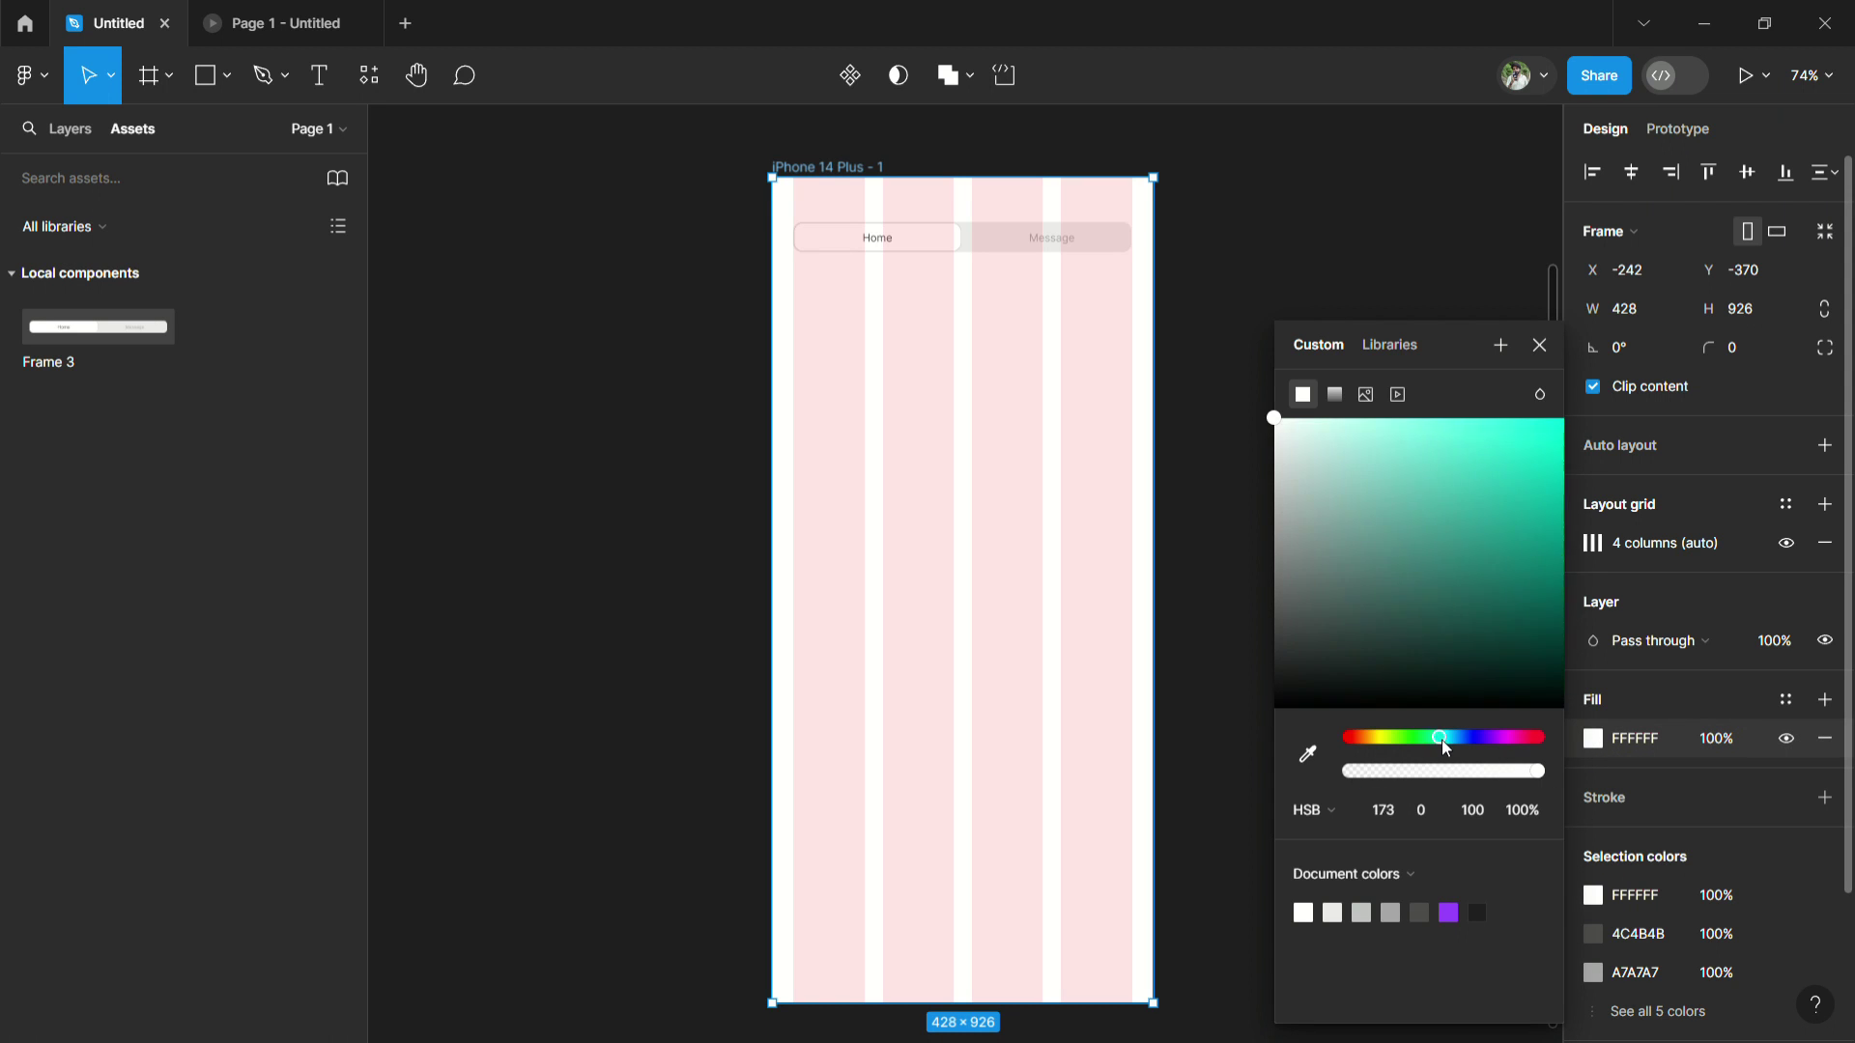
{"action": "mouse_move", "coordinate": [1423, 513]}
{"action": "left_mouse_down"}
{"action": "mouse_move", "coordinate": [1612, 510]}
{"action": "mouse_move", "coordinate": [1609, 561]}
{"action": "left_mouse_up"}
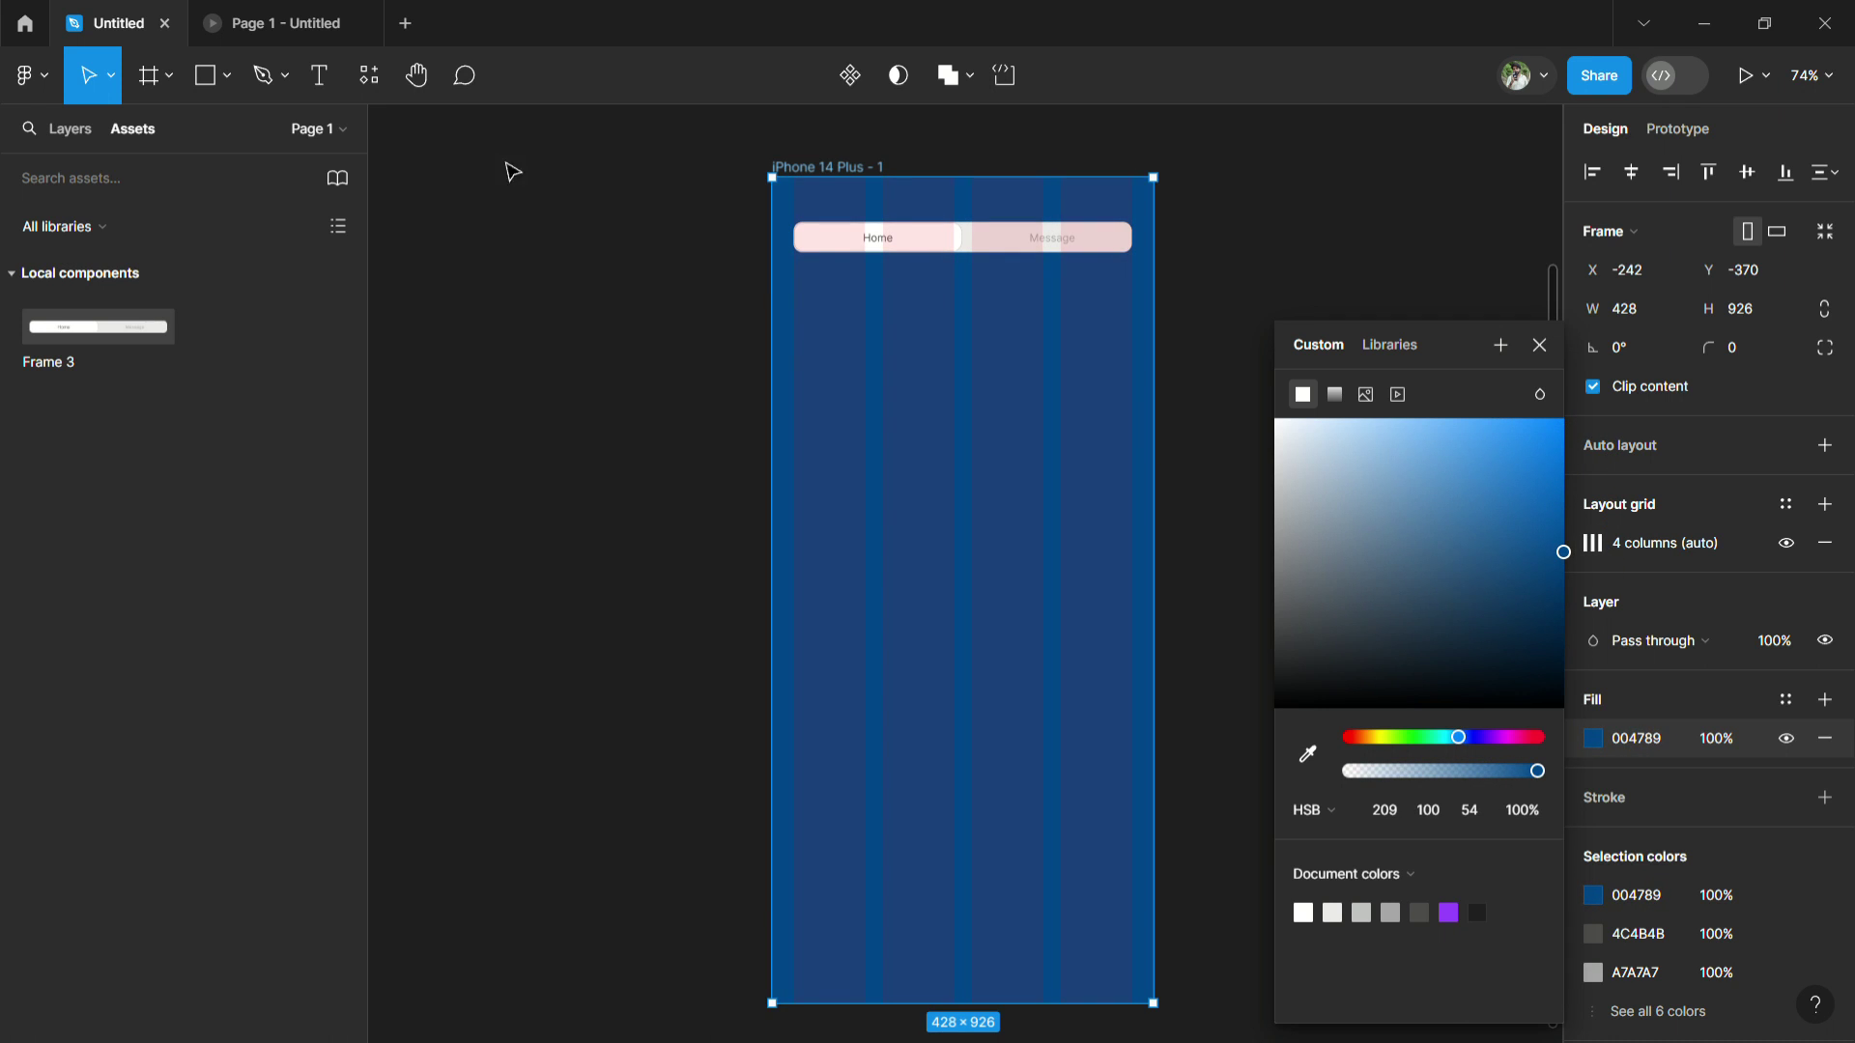
Check the blue frame in the prototype tab and return to the editor.
{"action": "left_click", "coordinate": [267, 23]}
{"action": "mouse_move", "coordinate": [116, 23]}
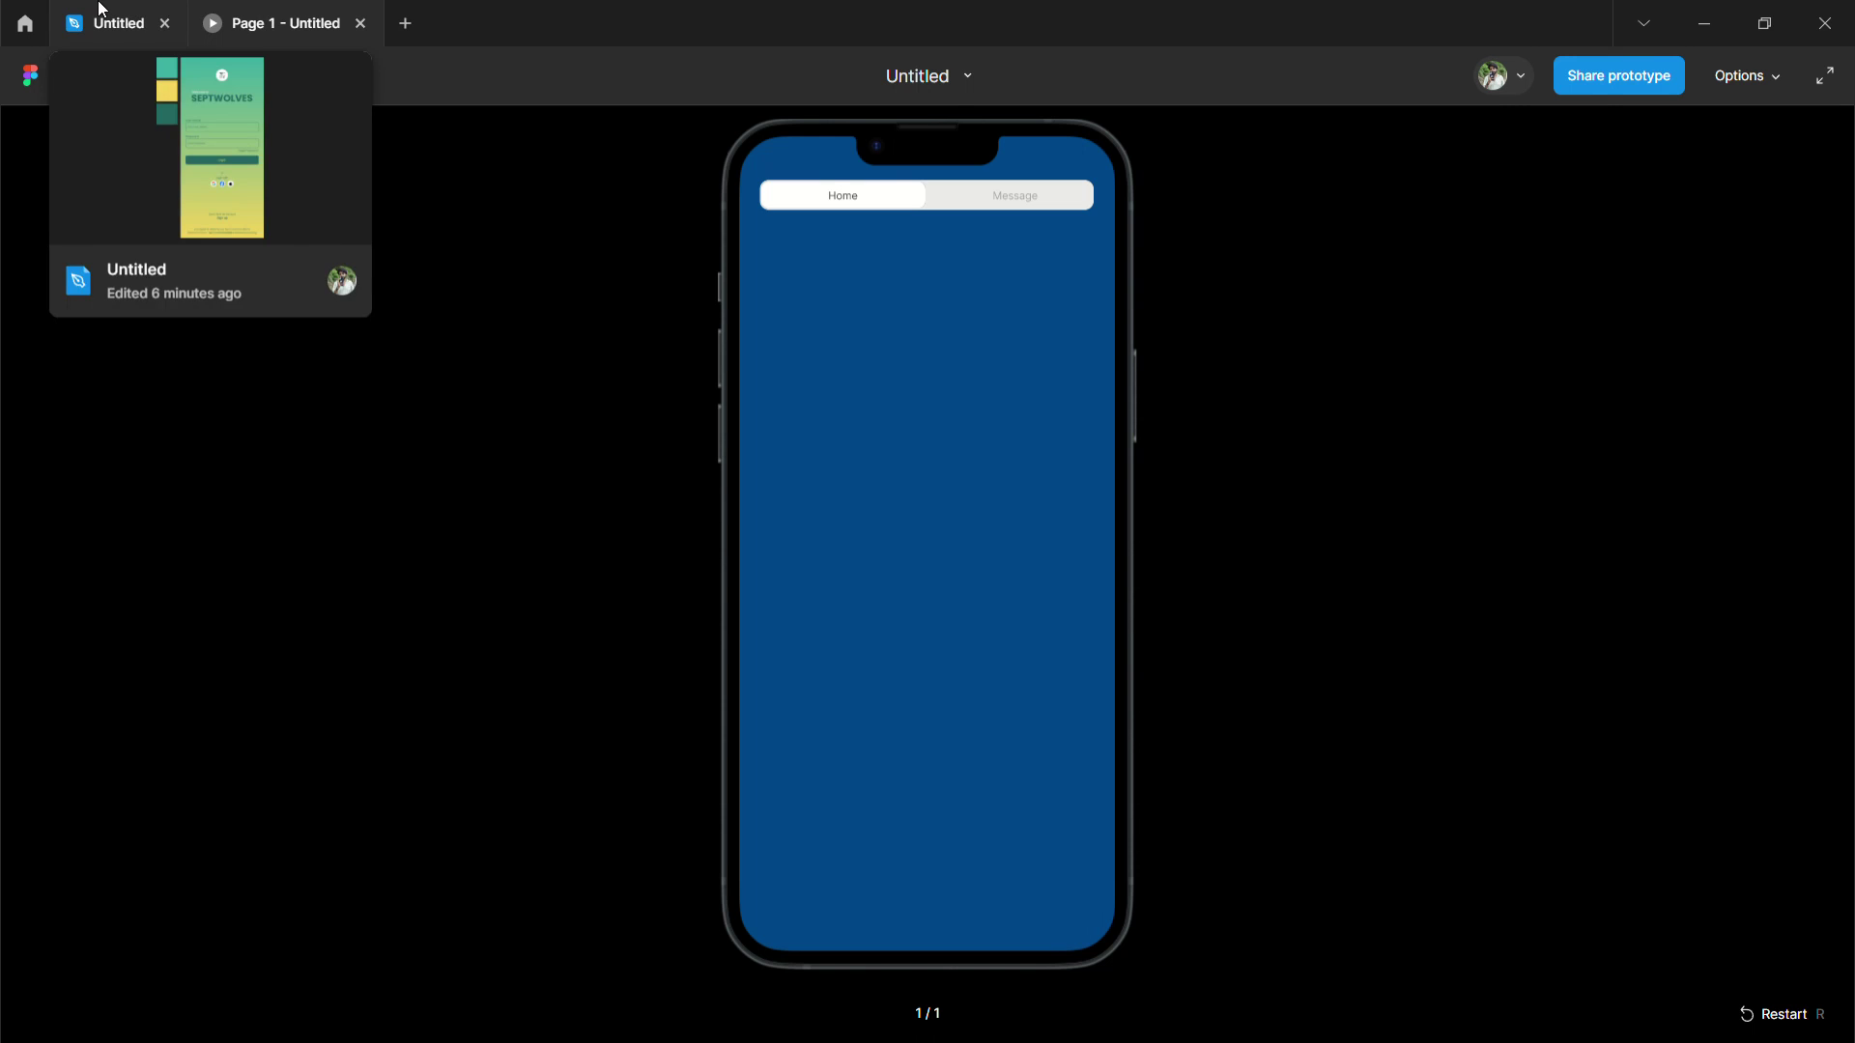
{"action": "left_click", "coordinate": [102, 10]}
{"action": "left_click", "coordinate": [330, 84]}
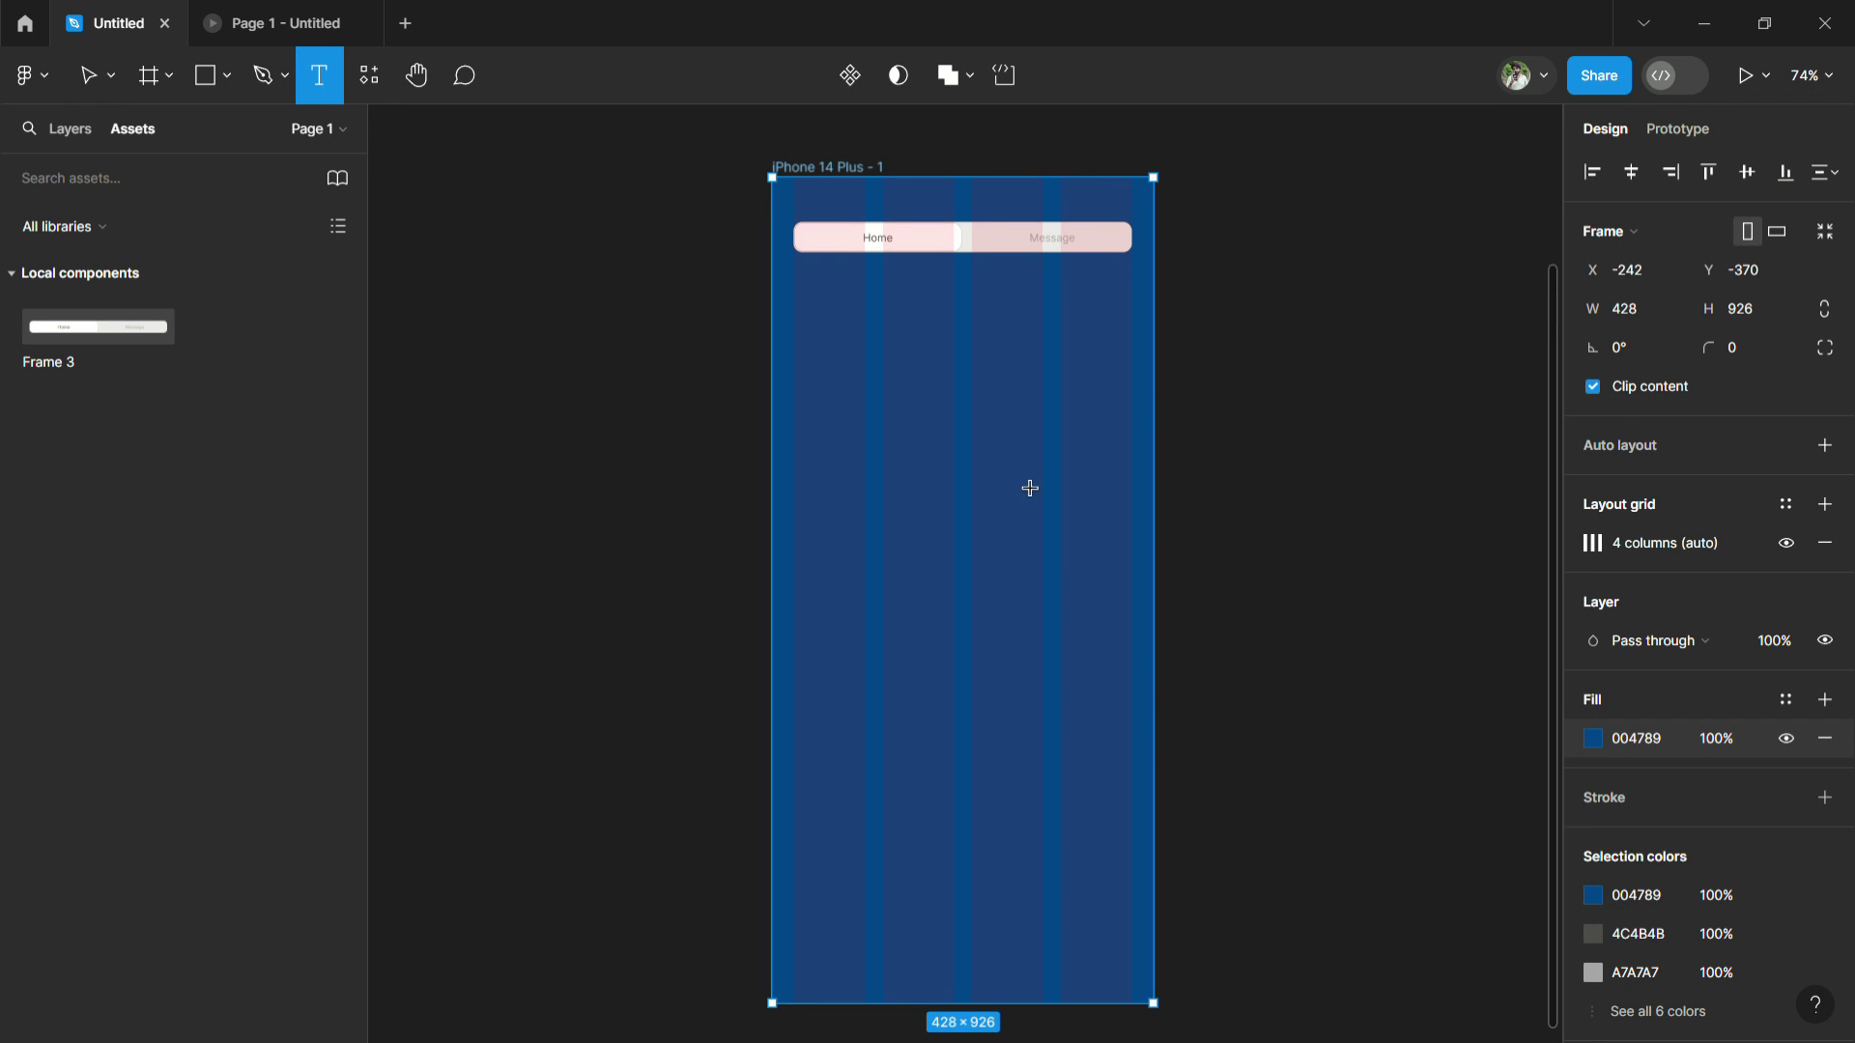
Add a bold, size 72 white 'IOS' text layer and move it toward the frame's upper left.
{"action": "left_click", "coordinate": [976, 459]}
{"action": "type", "text": "IOS"}
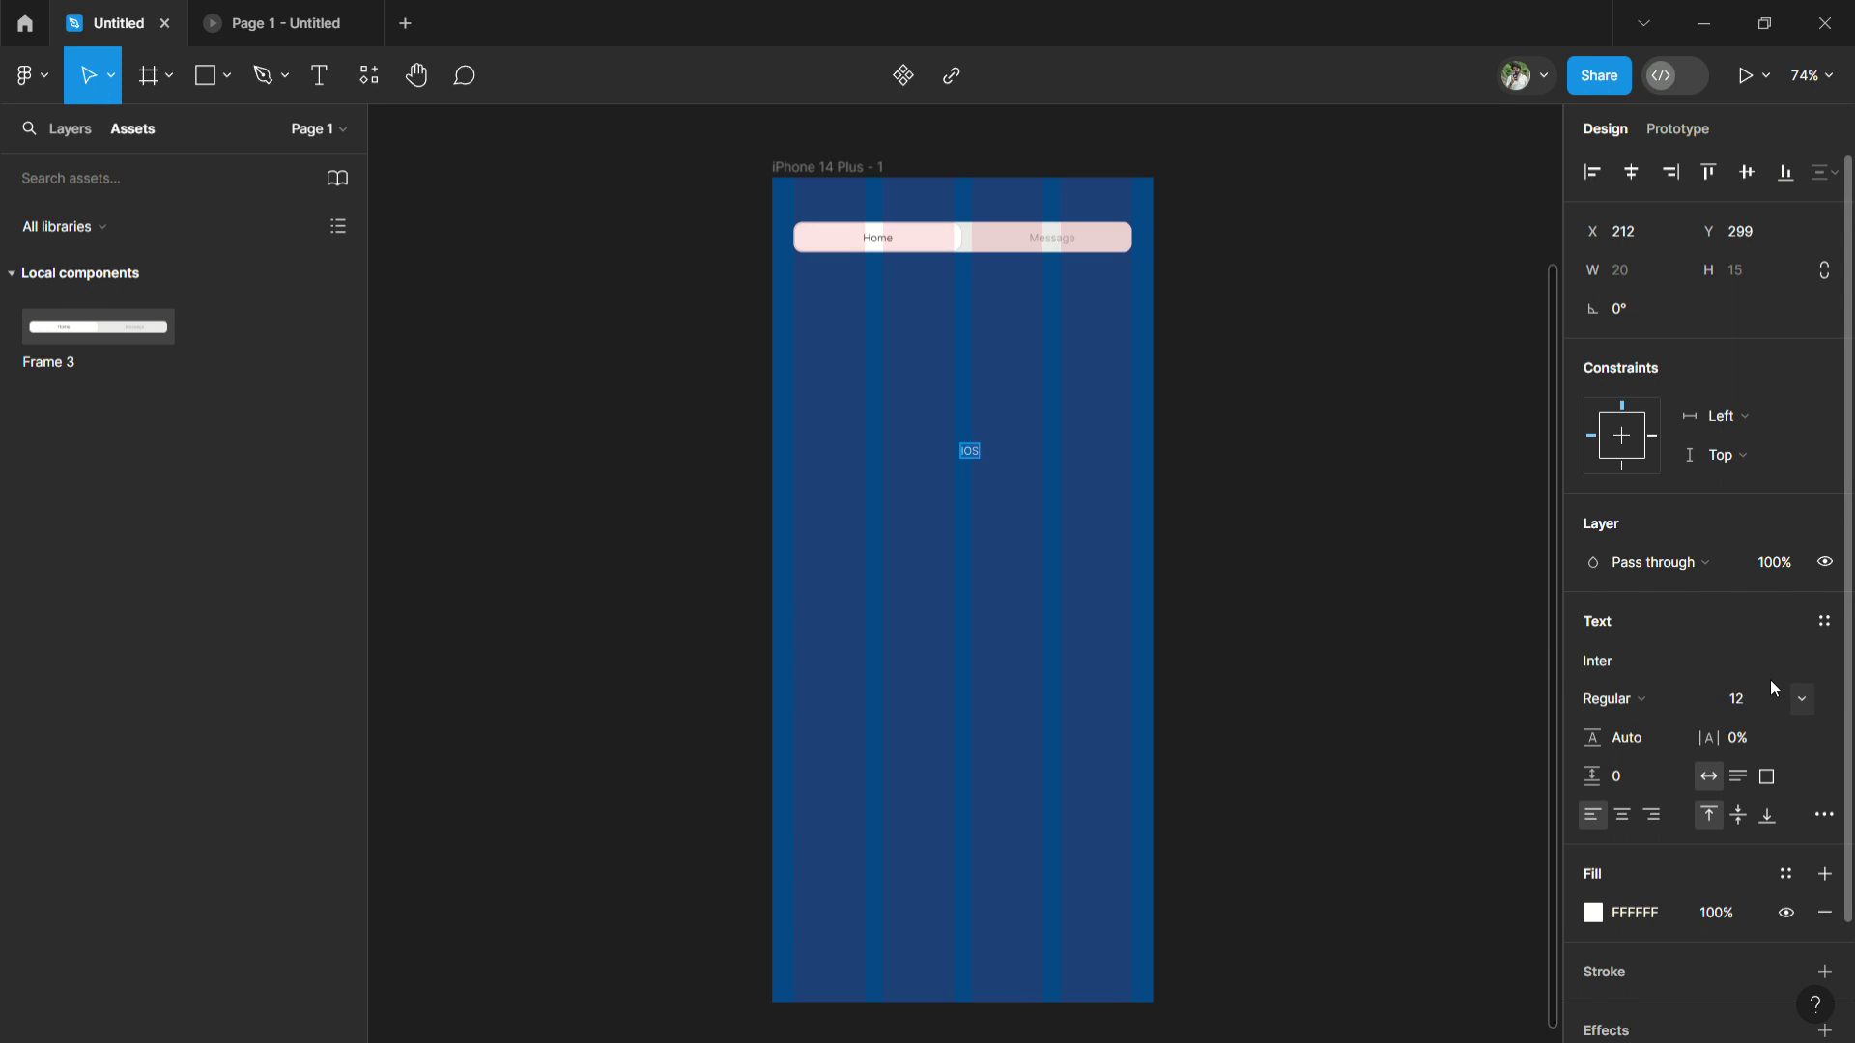
{"action": "left_click_drag", "start_coordinate": [1755, 705], "coordinate": [43, 713]}
{"action": "type", "text": "72"}
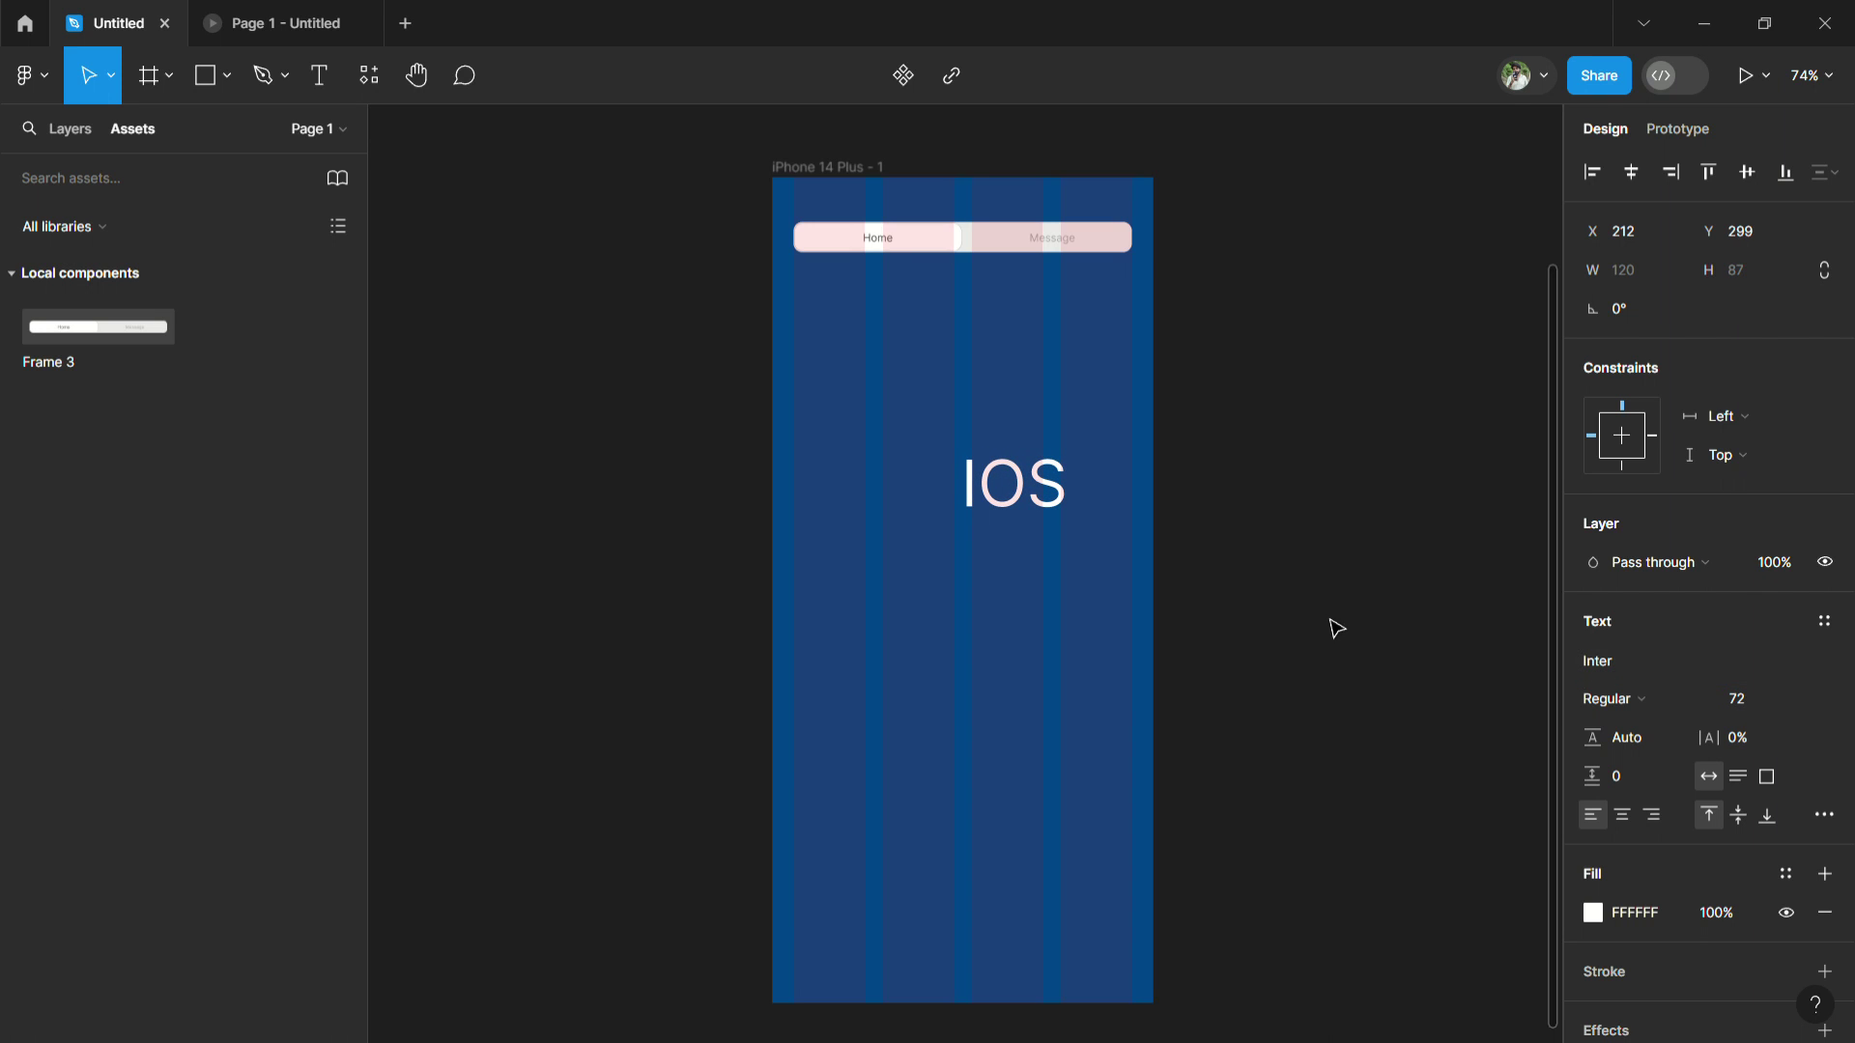
{"action": "left_click", "coordinate": [1635, 706]}
{"action": "left_click", "coordinate": [1645, 618]}
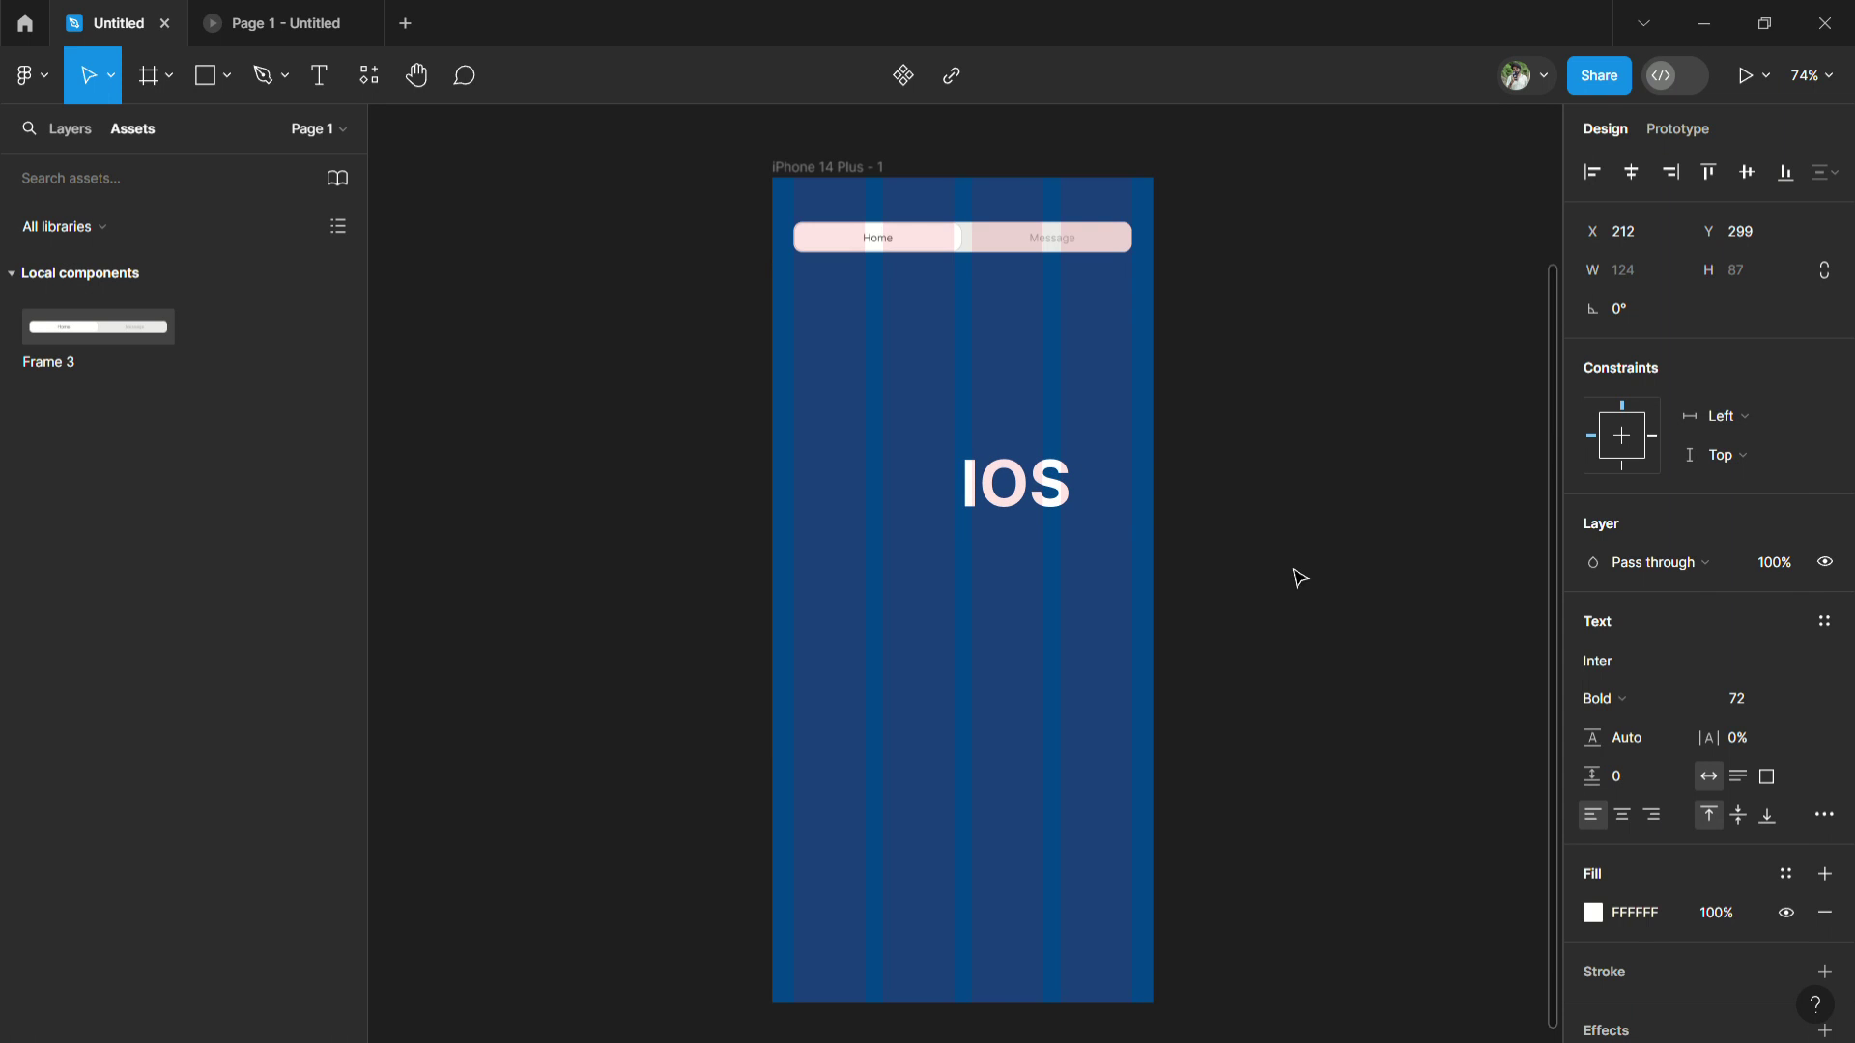
{"action": "key", "text": "Escape"}
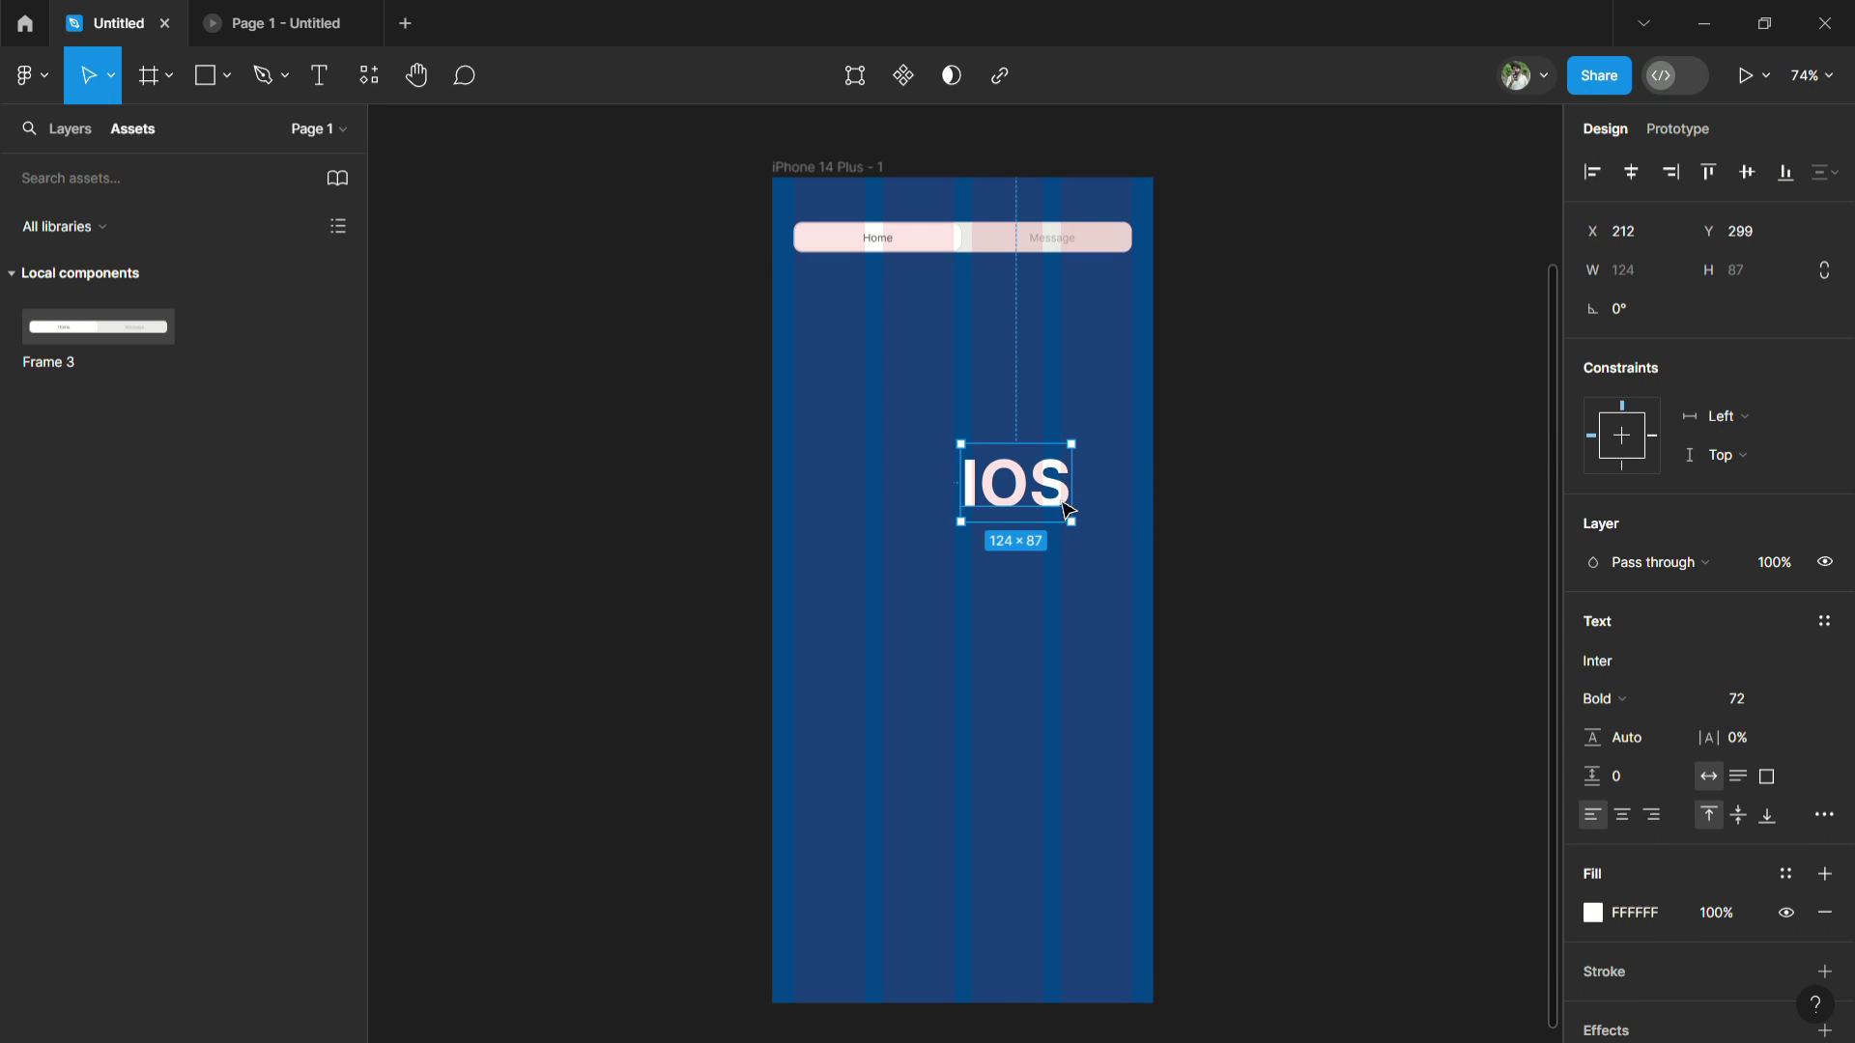
{"action": "mouse_move", "coordinate": [1049, 507]}
{"action": "left_mouse_down"}
{"action": "mouse_move", "coordinate": [884, 371]}
{"action": "mouse_move", "coordinate": [887, 448]}
{"action": "left_mouse_up"}
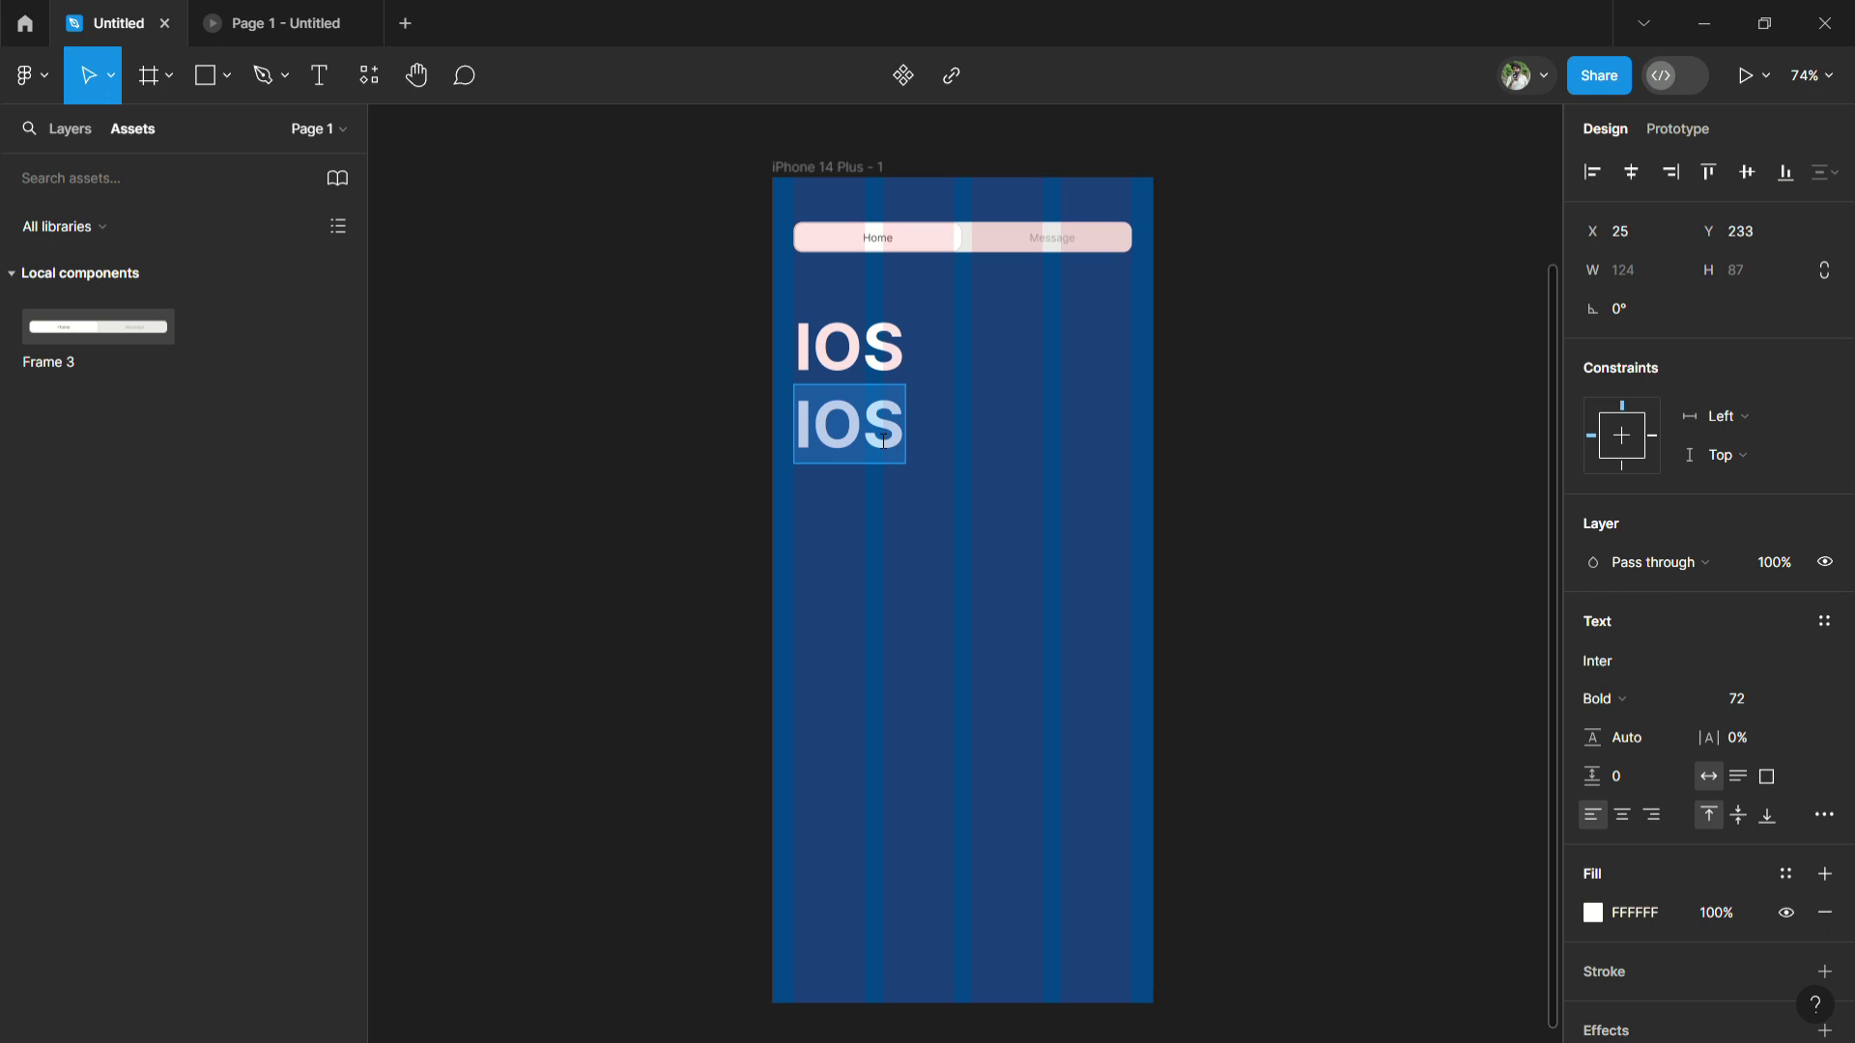
Retype the duplicated label as 'Switch TAB', fixing the missing 'c'.
{"action": "type", "text": "Swith T"}
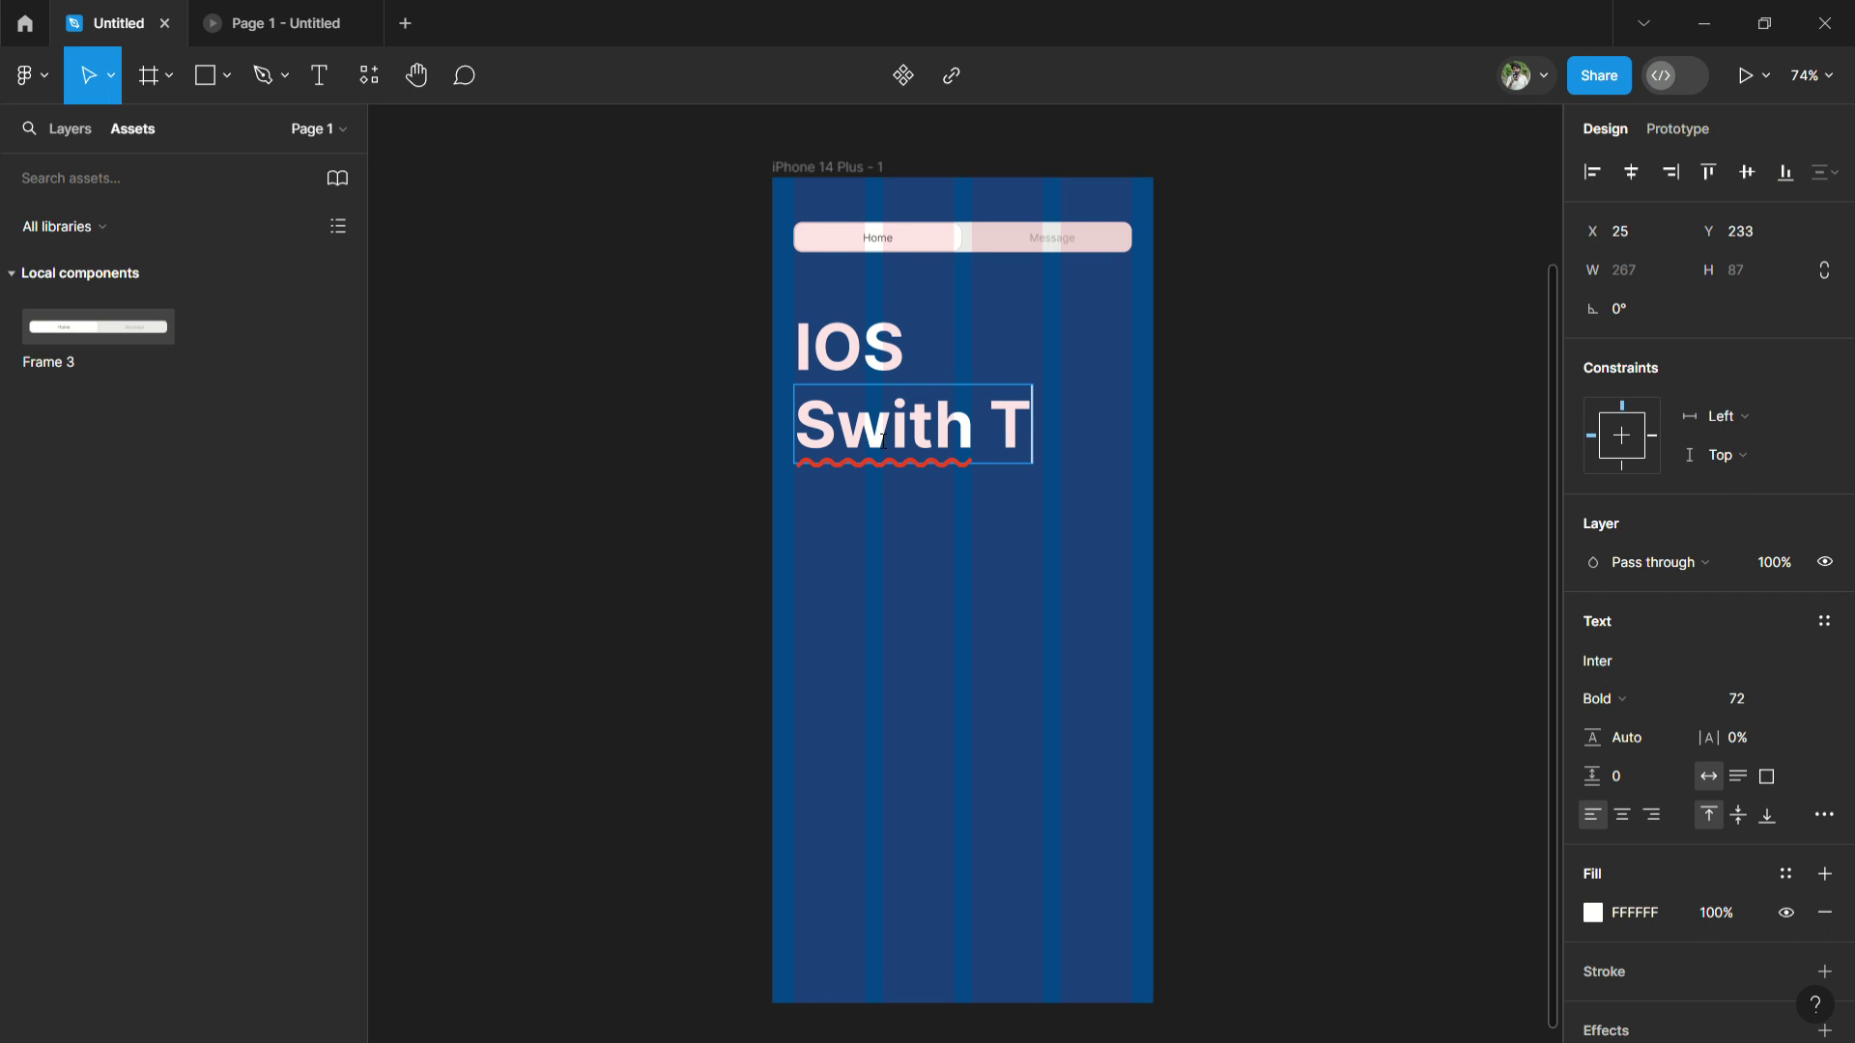
{"action": "type", "text": "AB"}
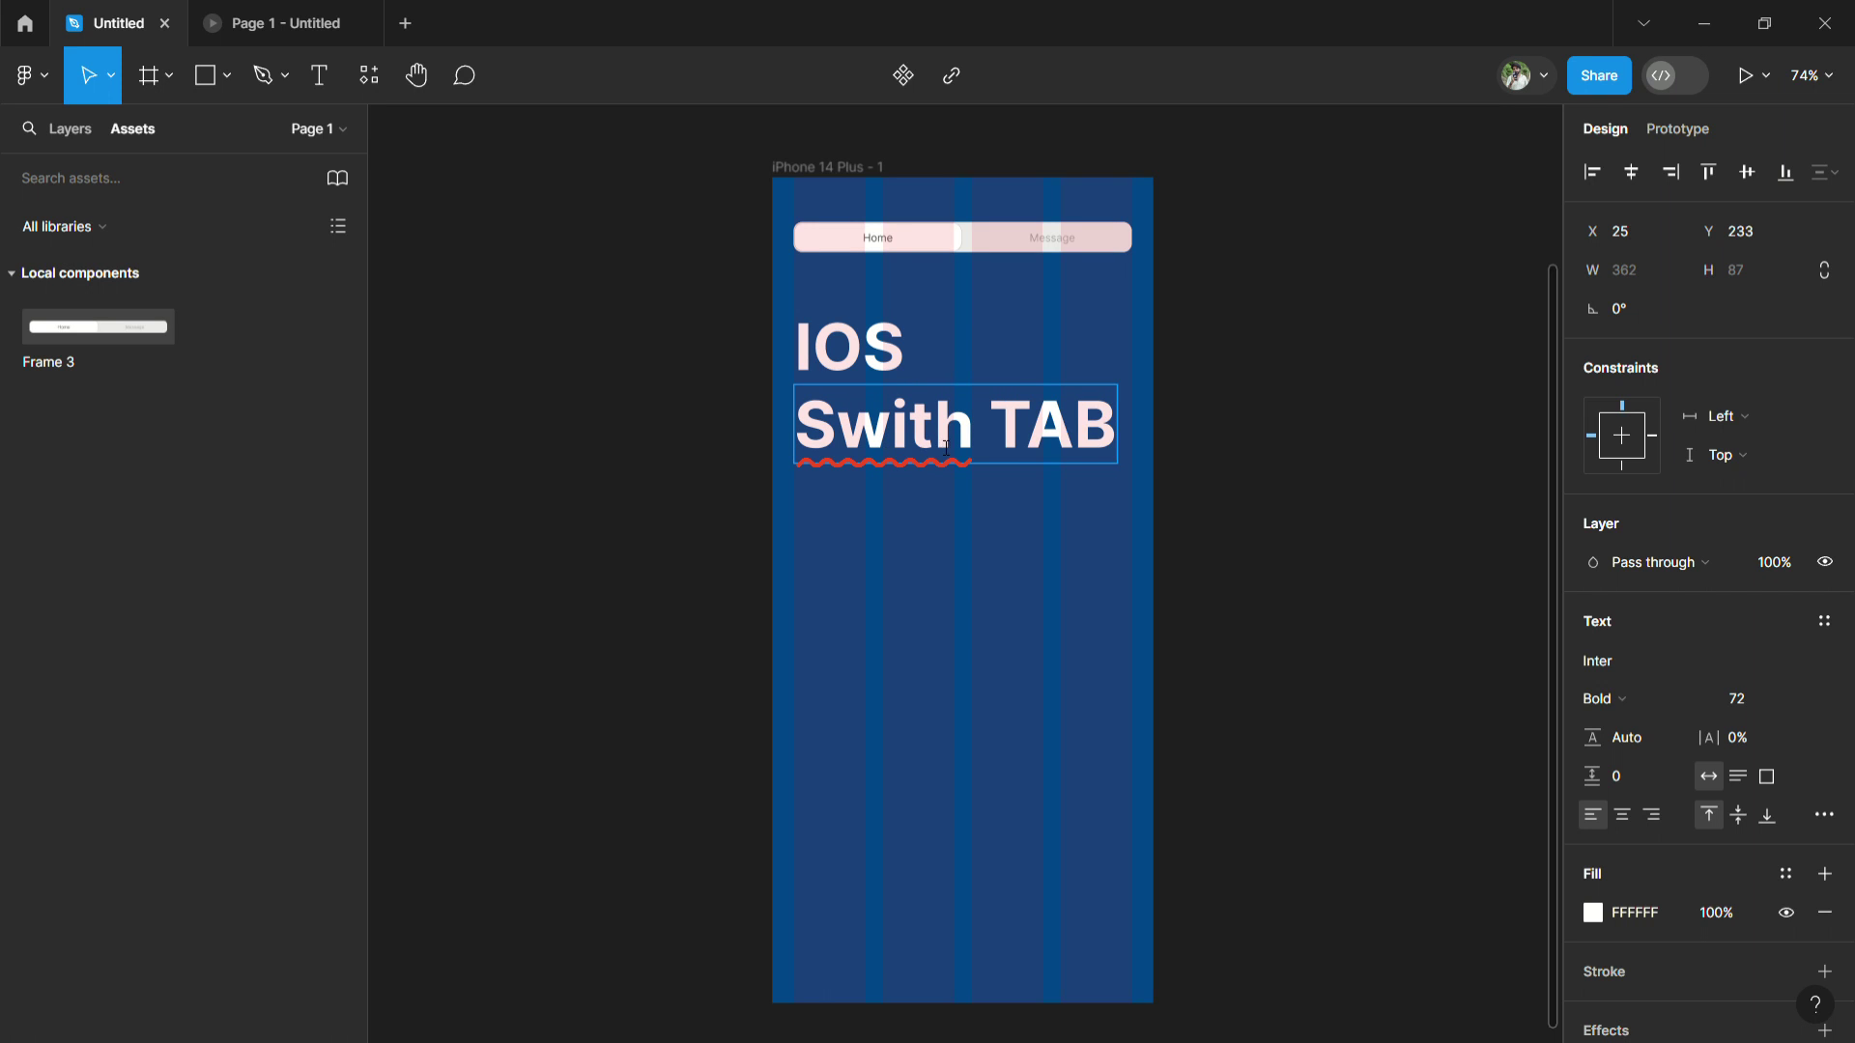
{"action": "key", "text": "Left"}
{"action": "key", "text": "Left"}
{"action": "key", "text": "Left"}
{"action": "type", "text": "c"}
{"action": "key", "text": "ctrl+a"}
{"action": "key", "text": "Escape"}
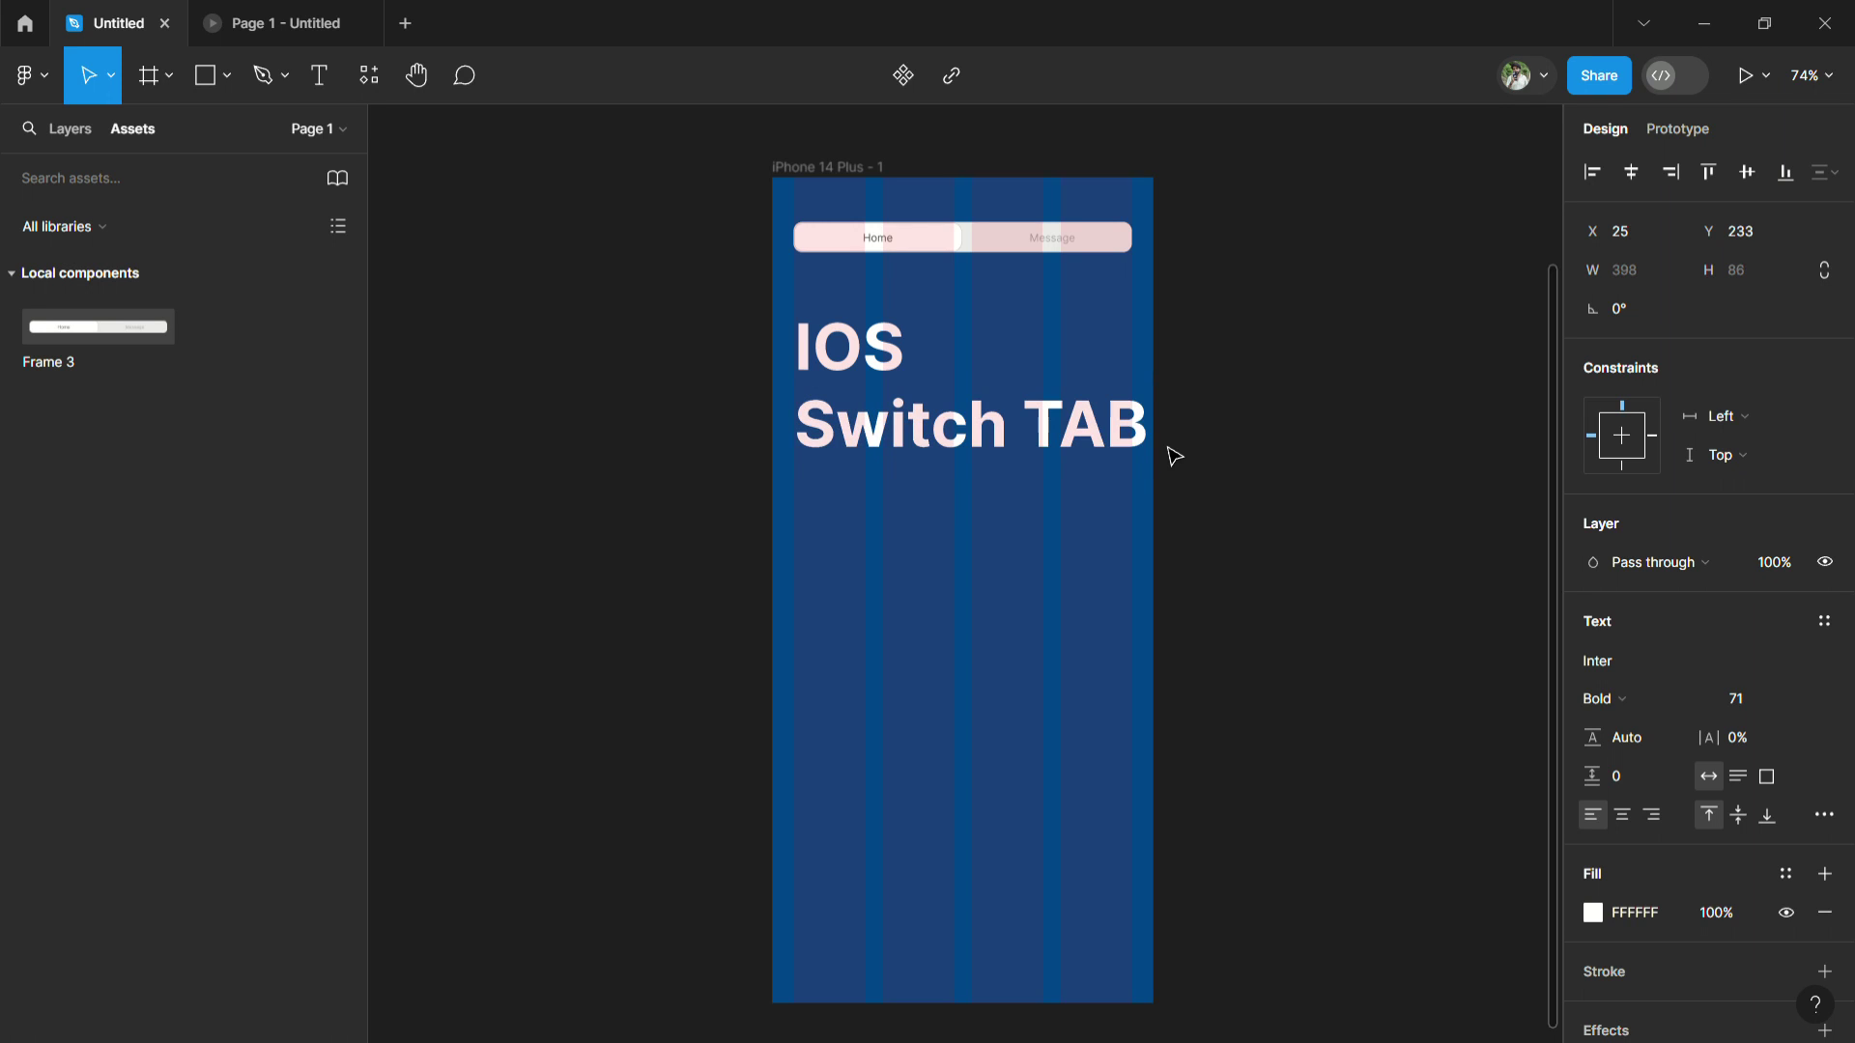
{"action": "key", "text": "ctrl+shift+comma"}
{"action": "key", "text": "ctrl+shift+comma"}
{"action": "key", "text": "ctrl+shift+comma"}
{"action": "key", "text": "ctrl+shift+comma"}
{"action": "key", "text": "ctrl+shift+comma"}
{"action": "key", "text": "ctrl+shift+comma"}
{"action": "key", "text": "ctrl+shift+comma"}
{"action": "key", "text": "ctrl+shift+comma"}
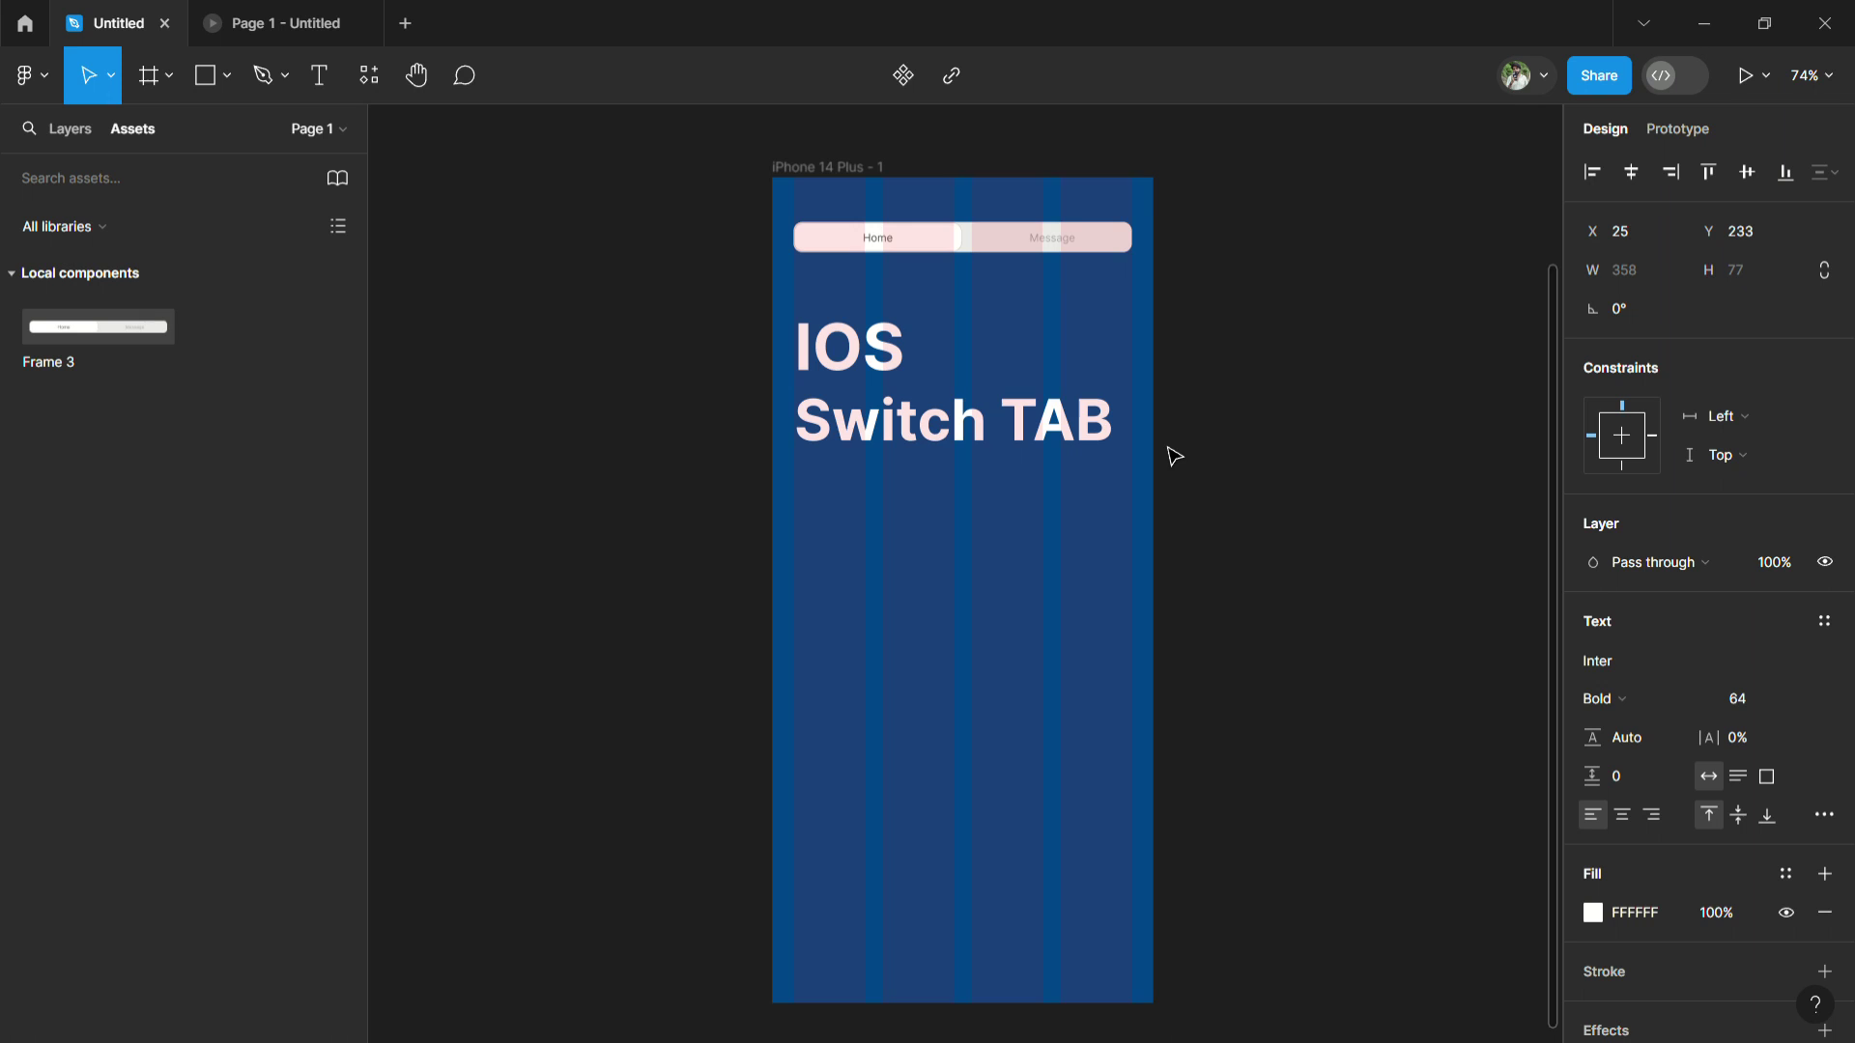
Make 'Switch TAB' Medium weight at font size 35.
{"action": "left_click", "coordinate": [1633, 696]}
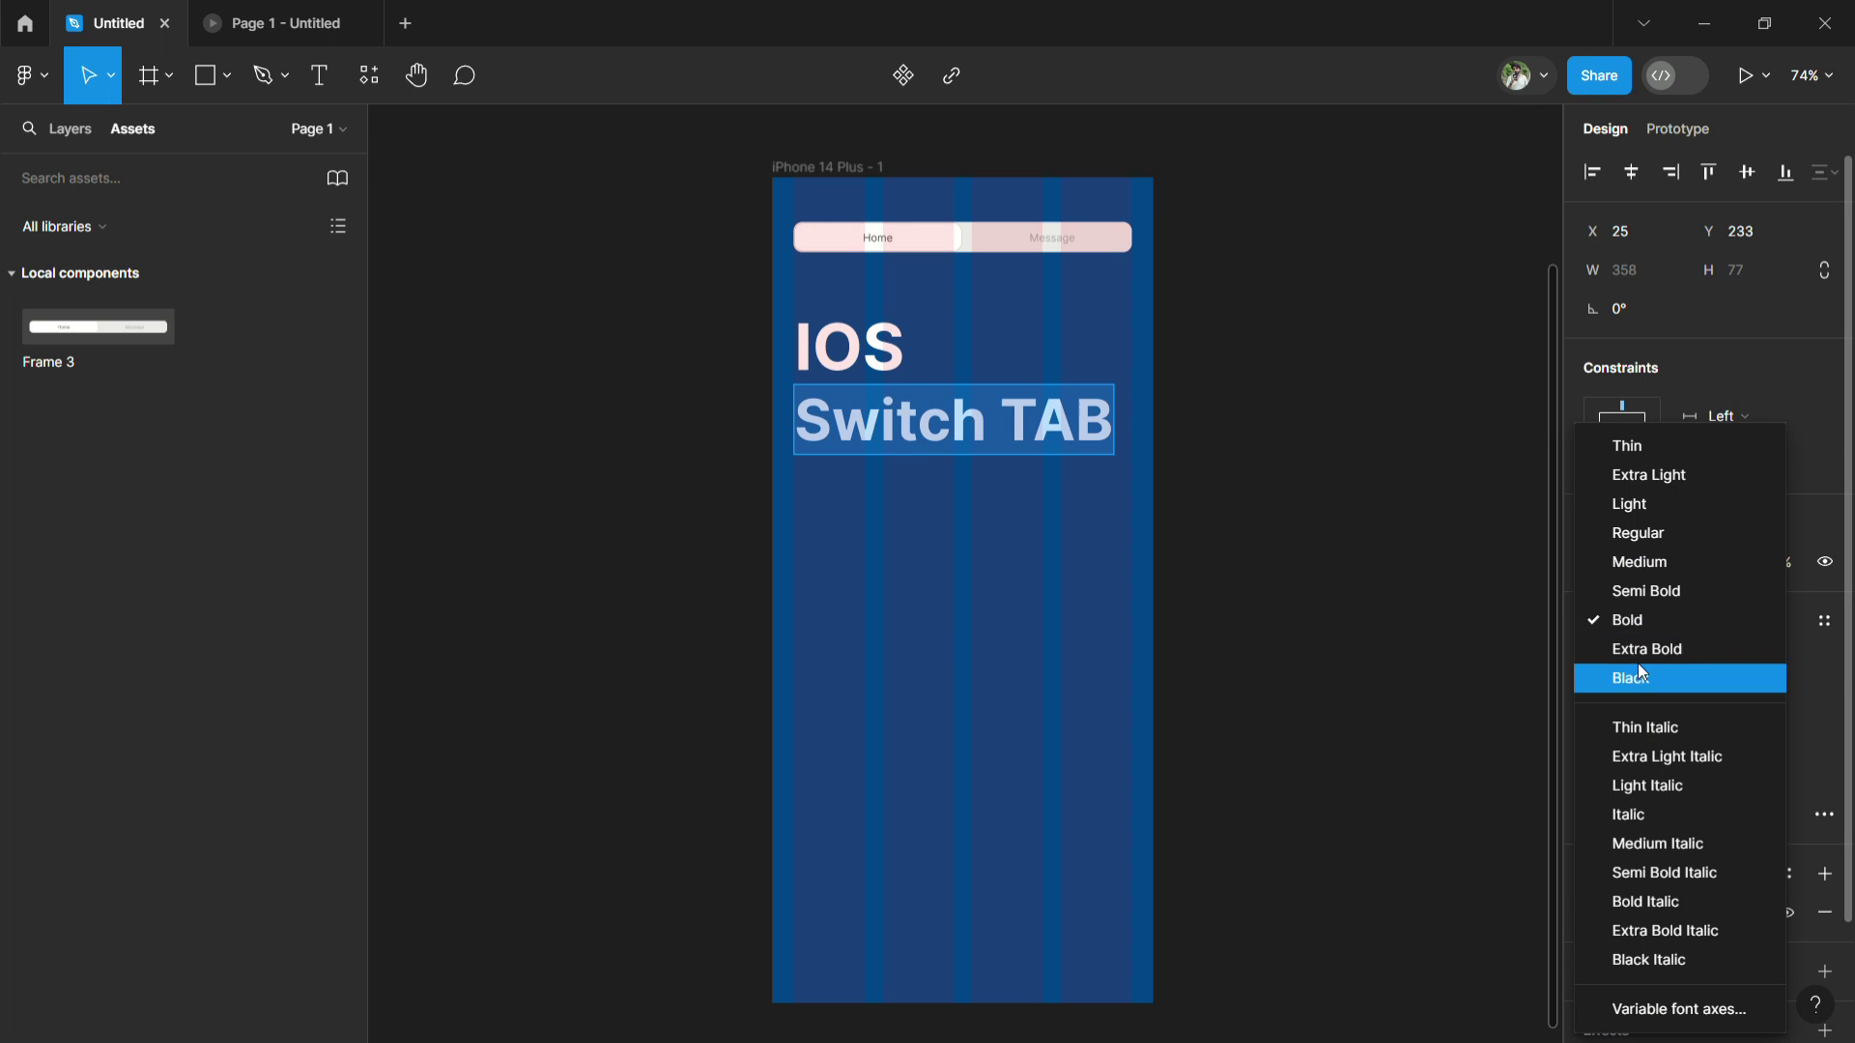
{"action": "left_click", "coordinate": [1647, 566]}
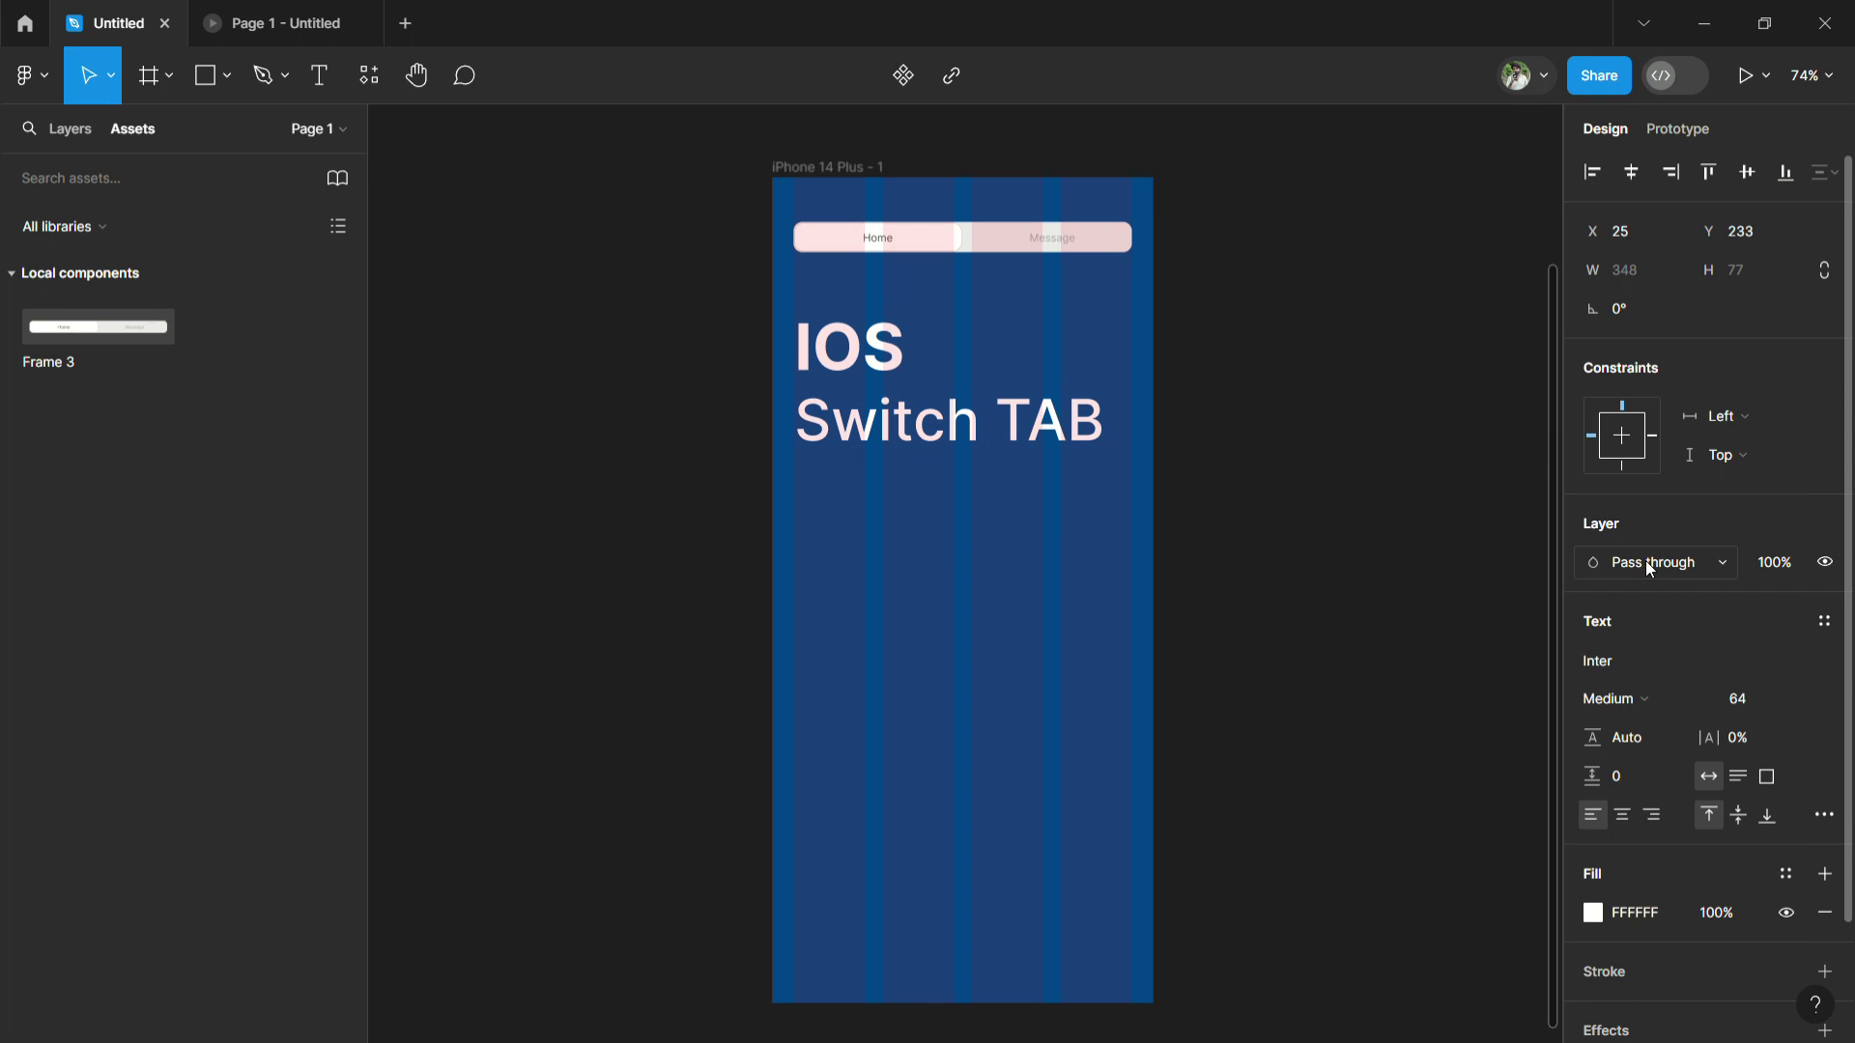
{"action": "triple_click", "coordinate": [1085, 438]}
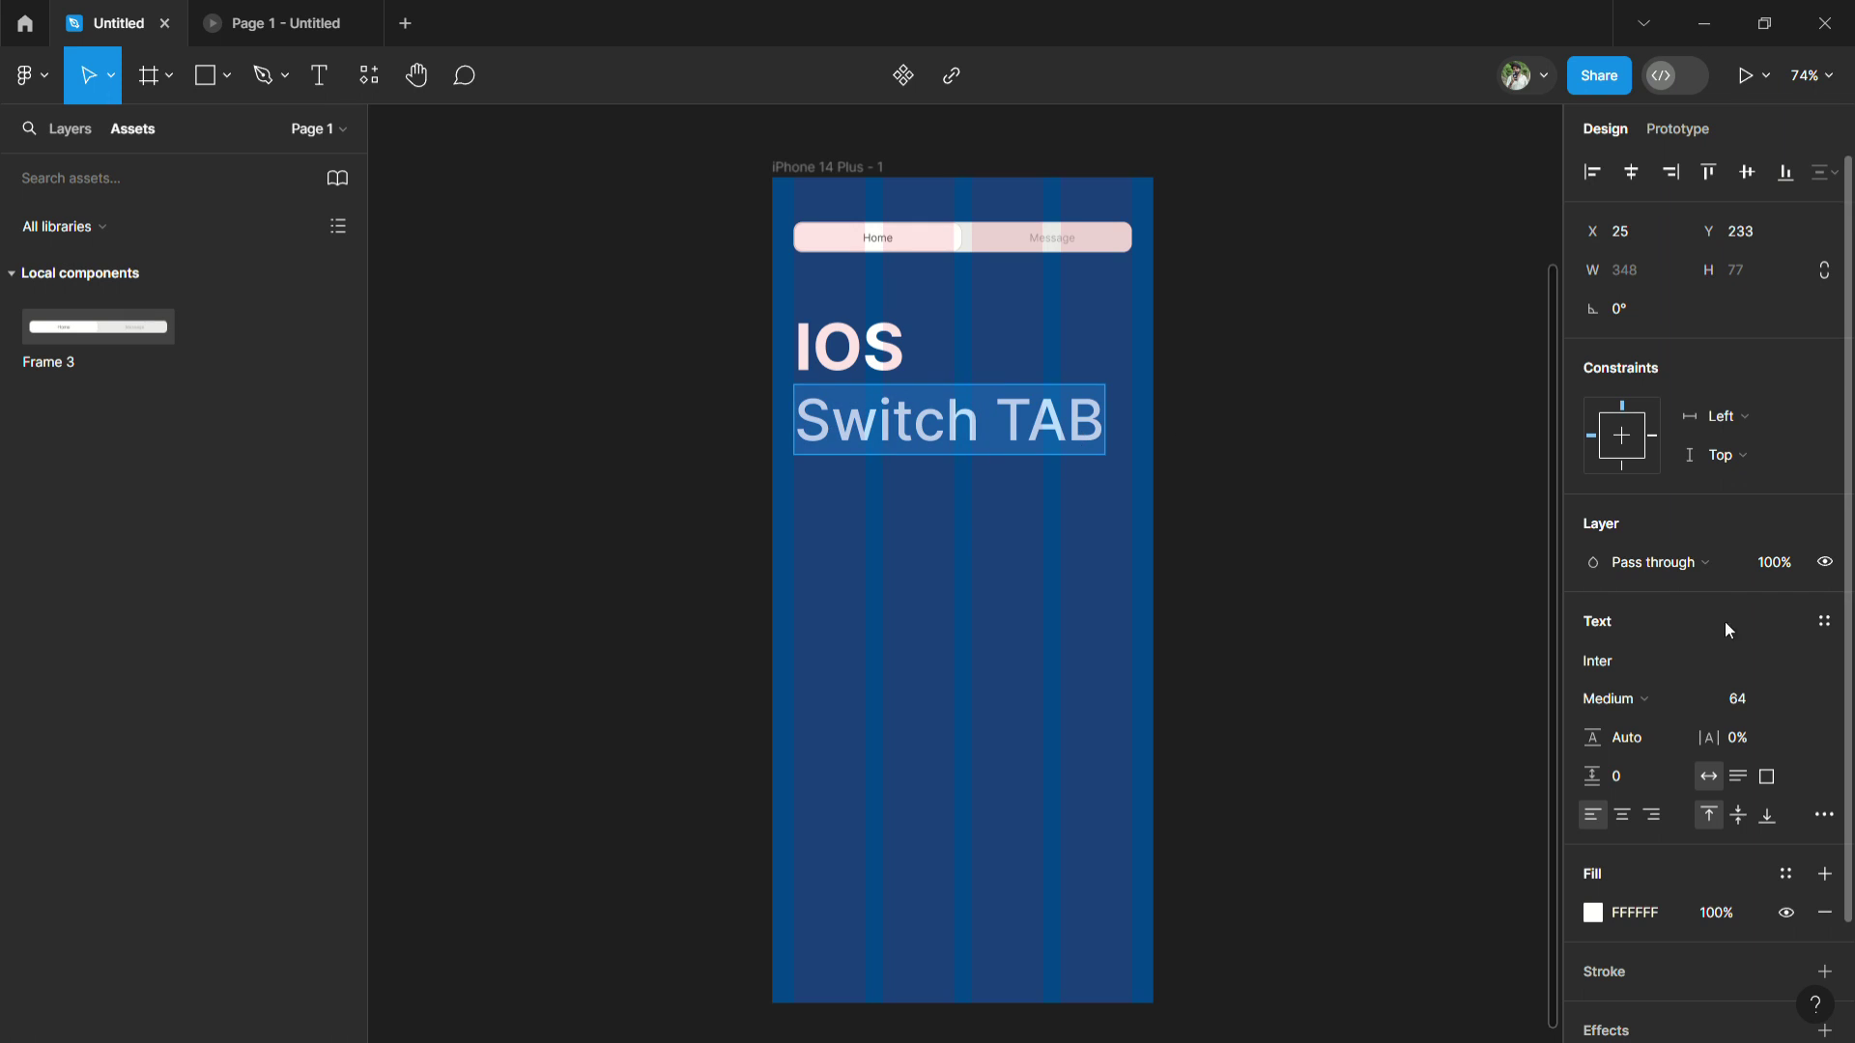
{"action": "left_click_drag", "start_coordinate": [1744, 694], "coordinate": [1669, 692]}
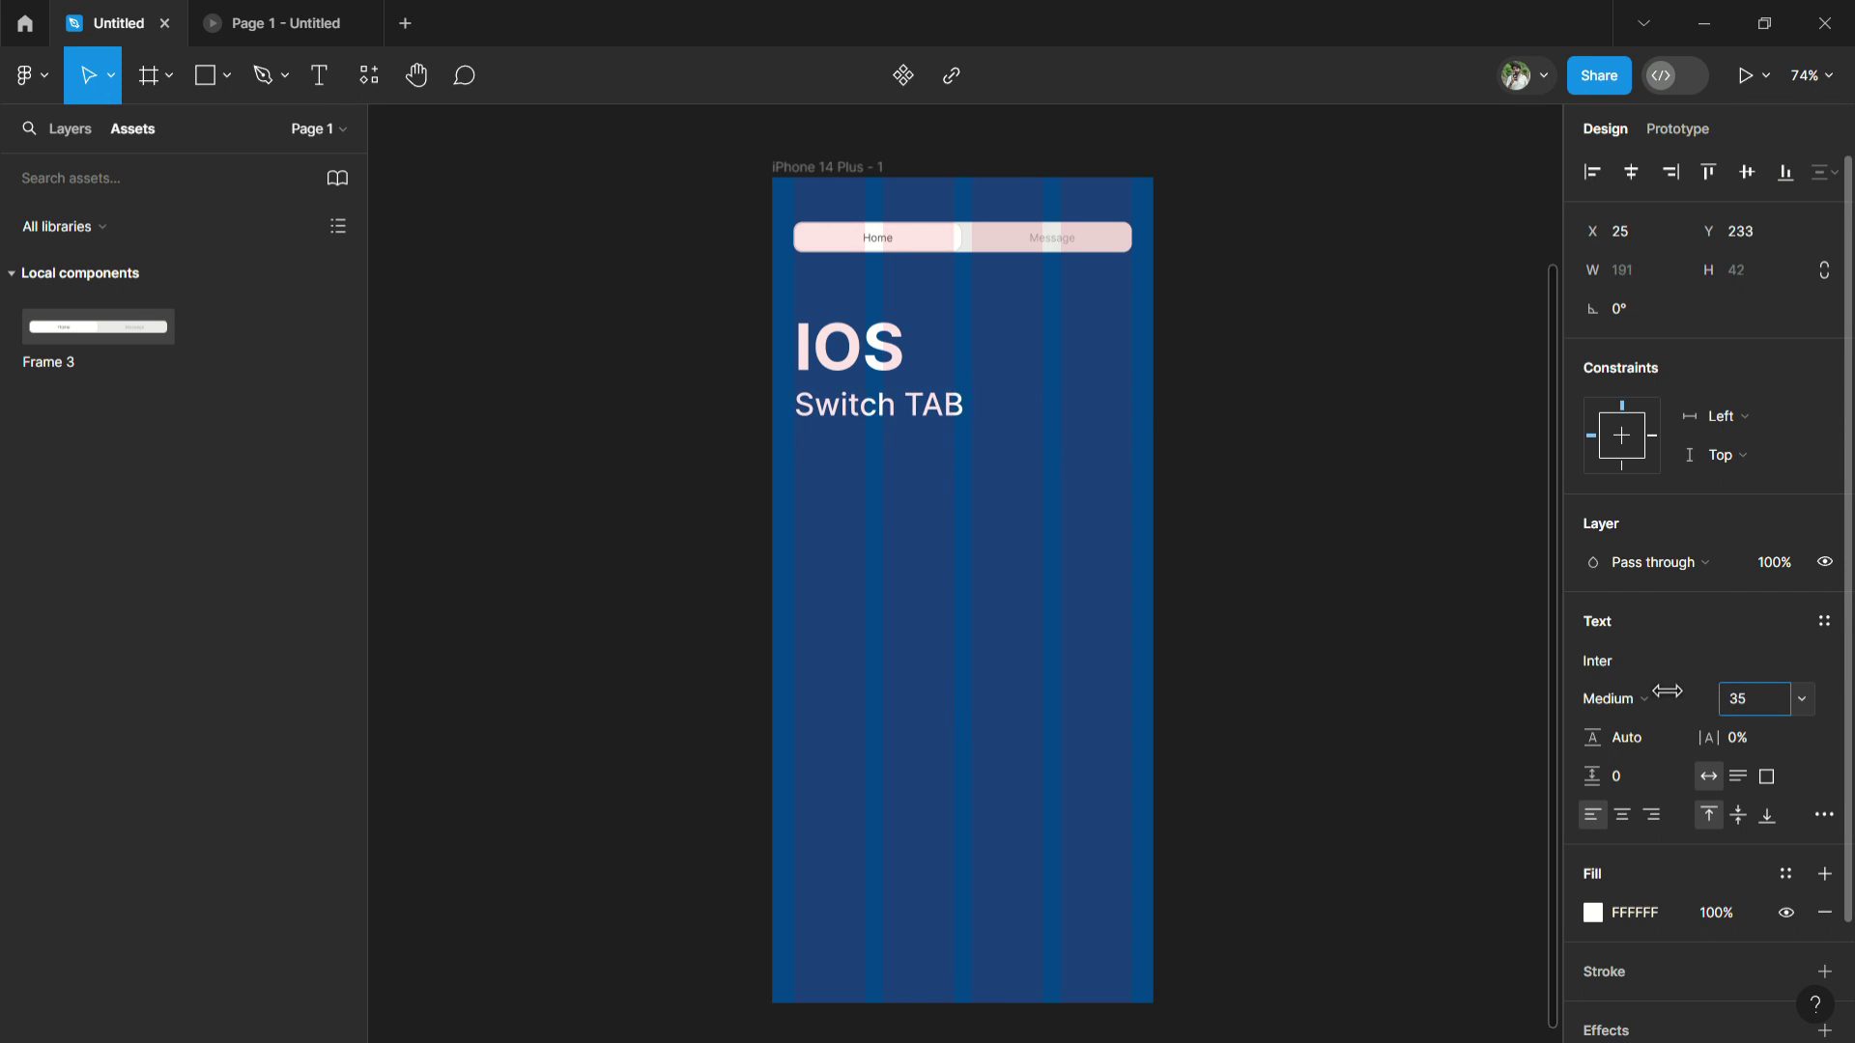
{"action": "key", "text": "Escape"}
Review the IOS and Switch TAB headings in the prototype preview.
{"action": "scroll", "coordinate": [944, 302], "scroll_direction": "up", "scroll_amount": 1, "text": "ctrl"}
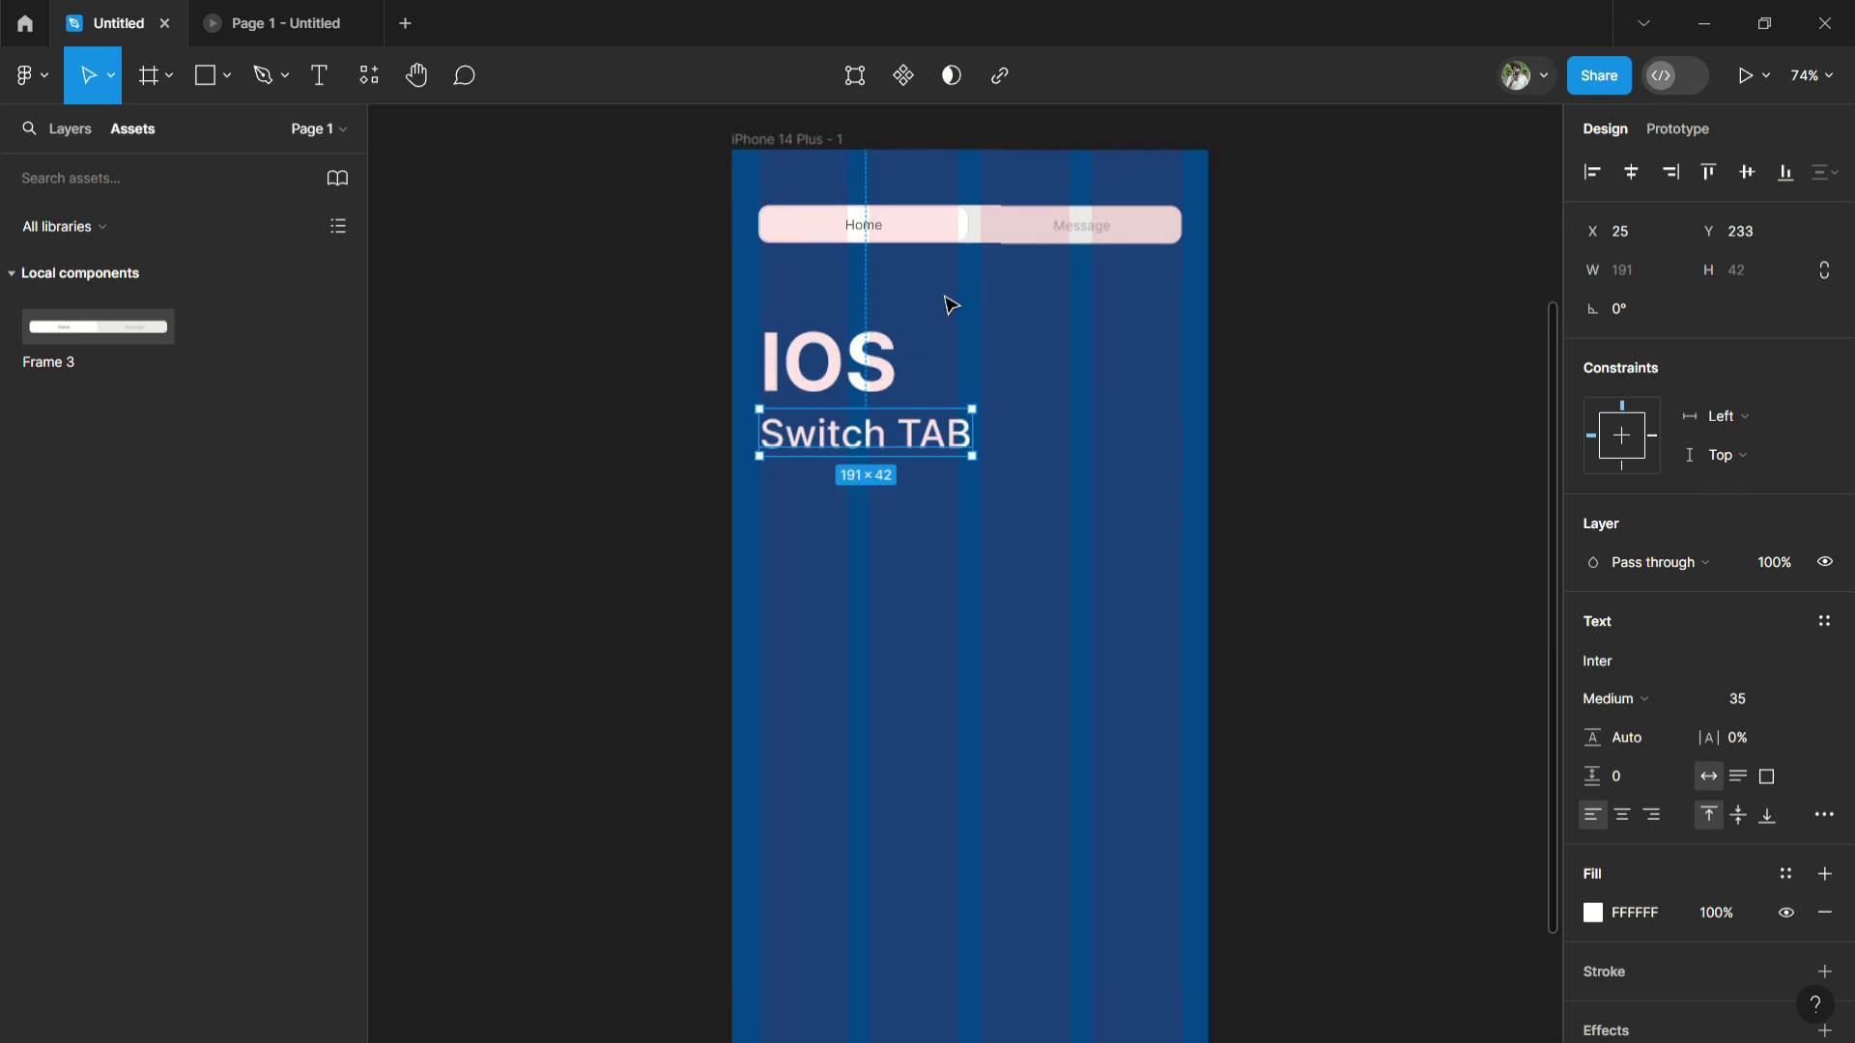
{"action": "scroll", "coordinate": [951, 306], "scroll_direction": "up", "scroll_amount": 4, "text": "ctrl"}
{"action": "scroll", "coordinate": [949, 303], "scroll_direction": "up", "scroll_amount": 3}
{"action": "scroll", "coordinate": [949, 302], "scroll_direction": "down", "scroll_amount": 2, "text": "ctrl"}
{"action": "scroll", "coordinate": [949, 302], "scroll_direction": "down", "scroll_amount": 1, "text": "ctrl"}
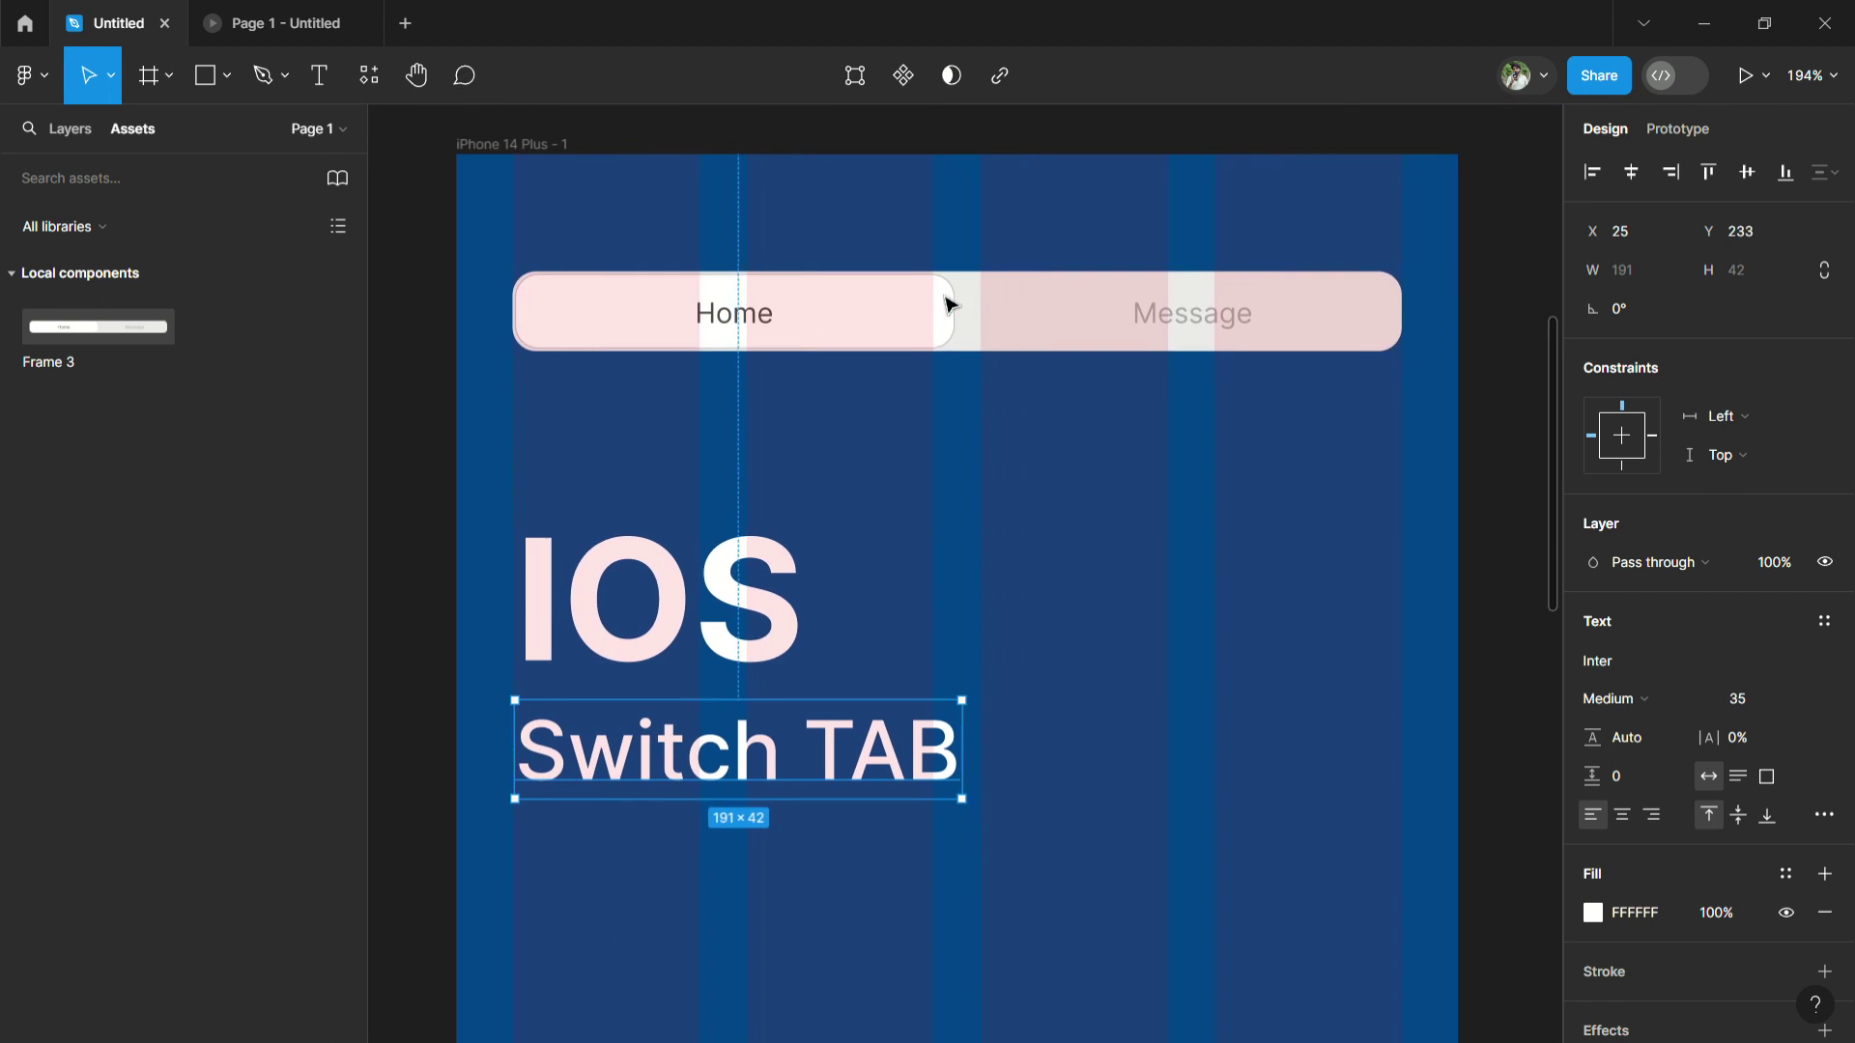
{"action": "left_click", "coordinate": [236, 19]}
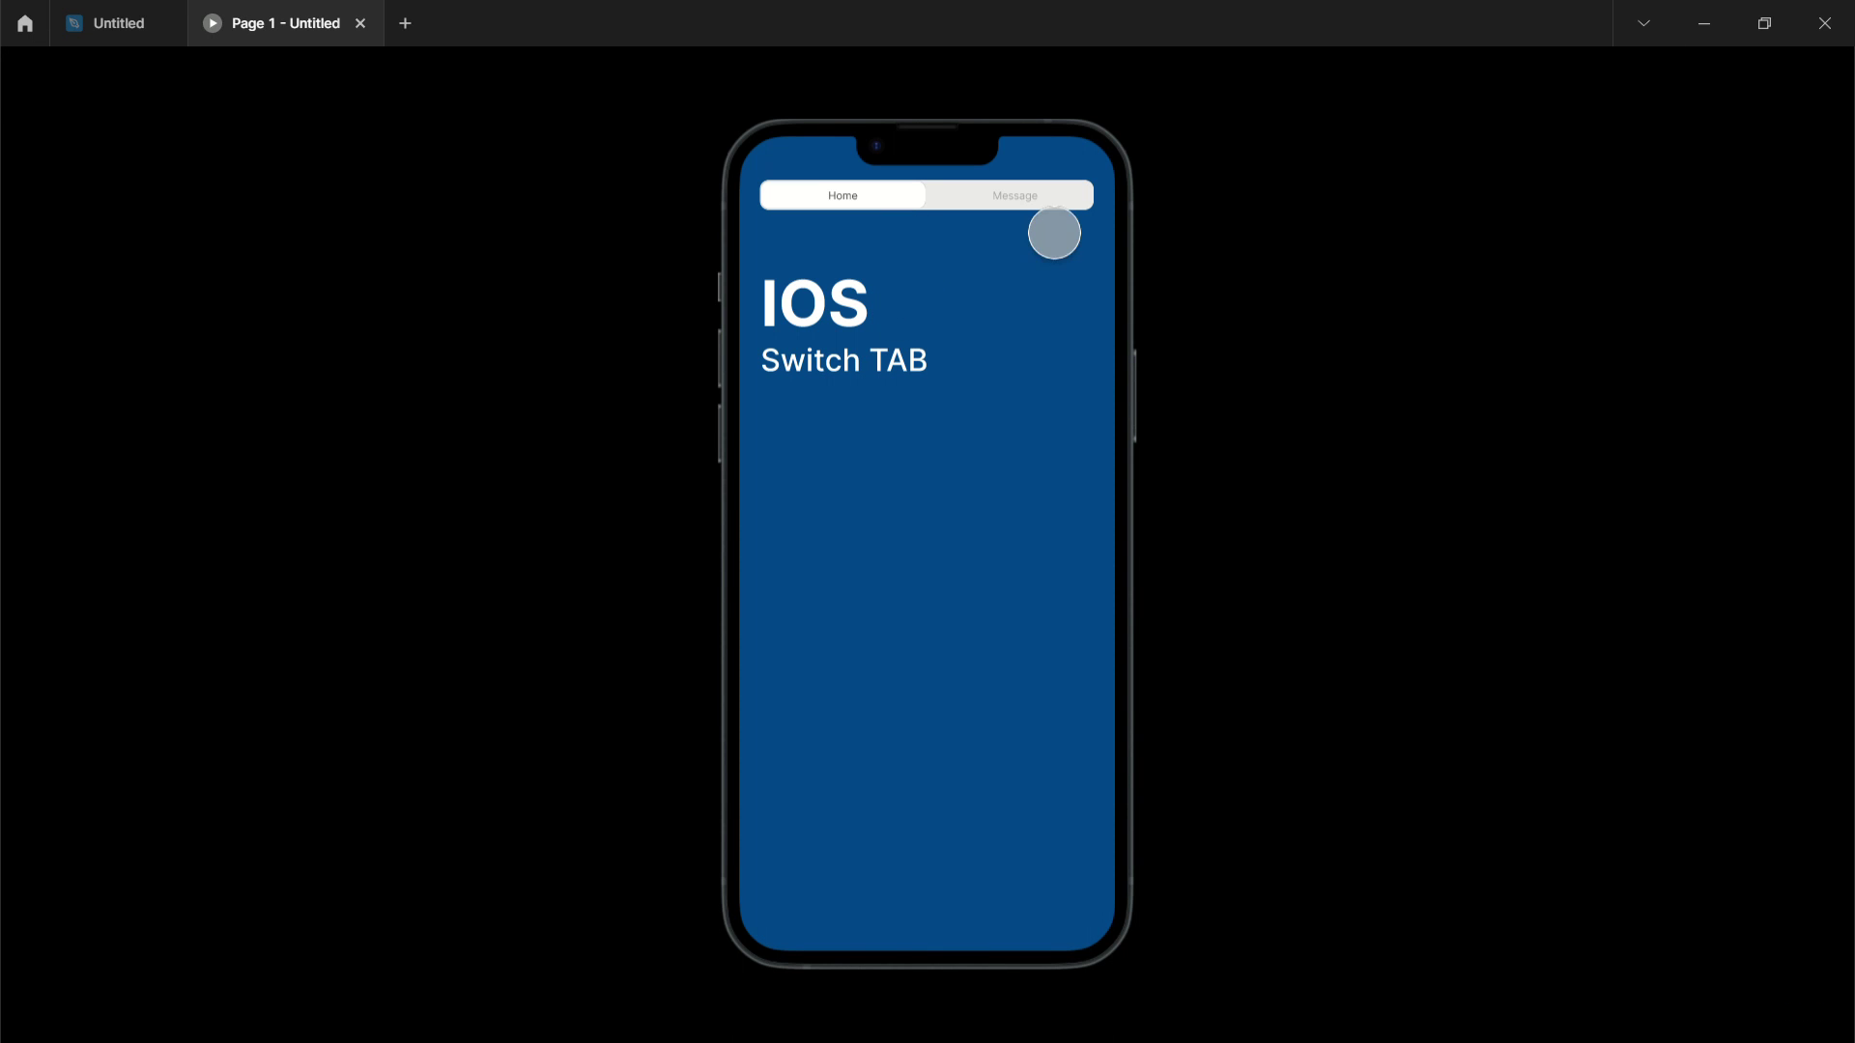
{"action": "left_click", "coordinate": [1054, 231]}
{"action": "left_click", "coordinate": [882, 229]}
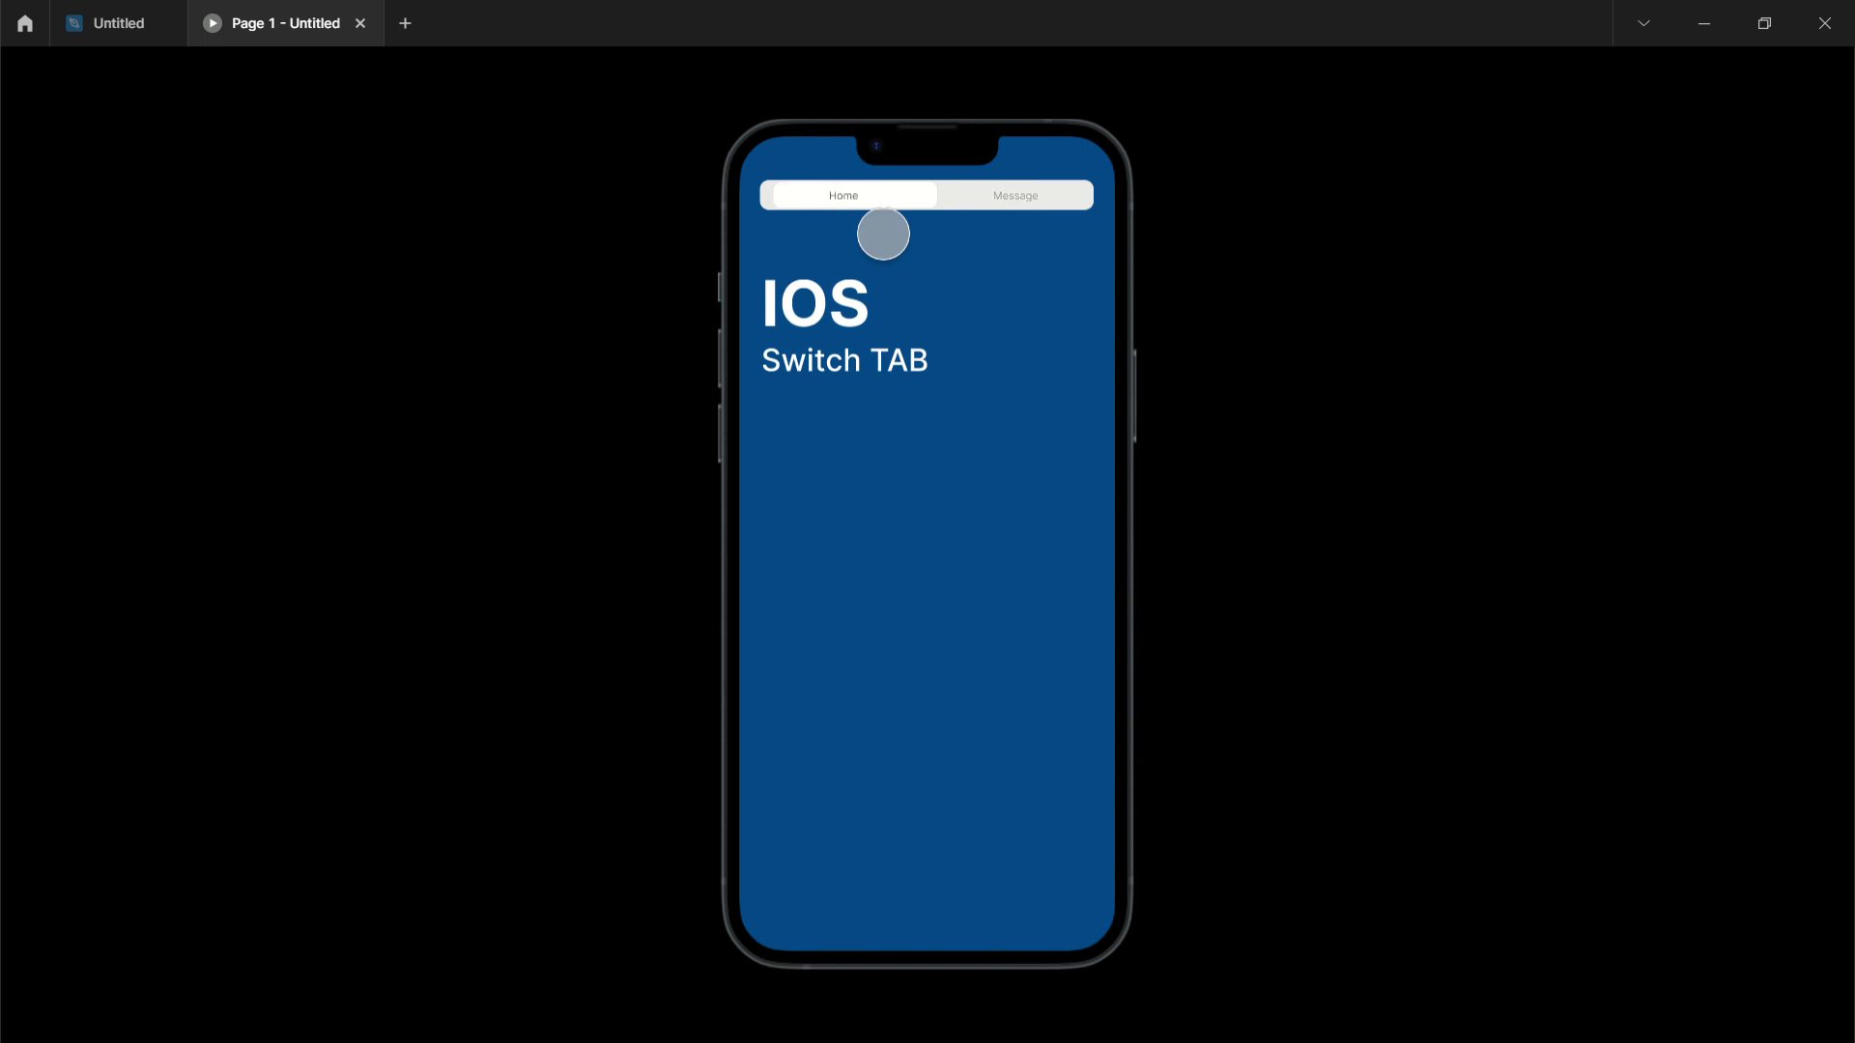
{"action": "left_click", "coordinate": [133, 12]}
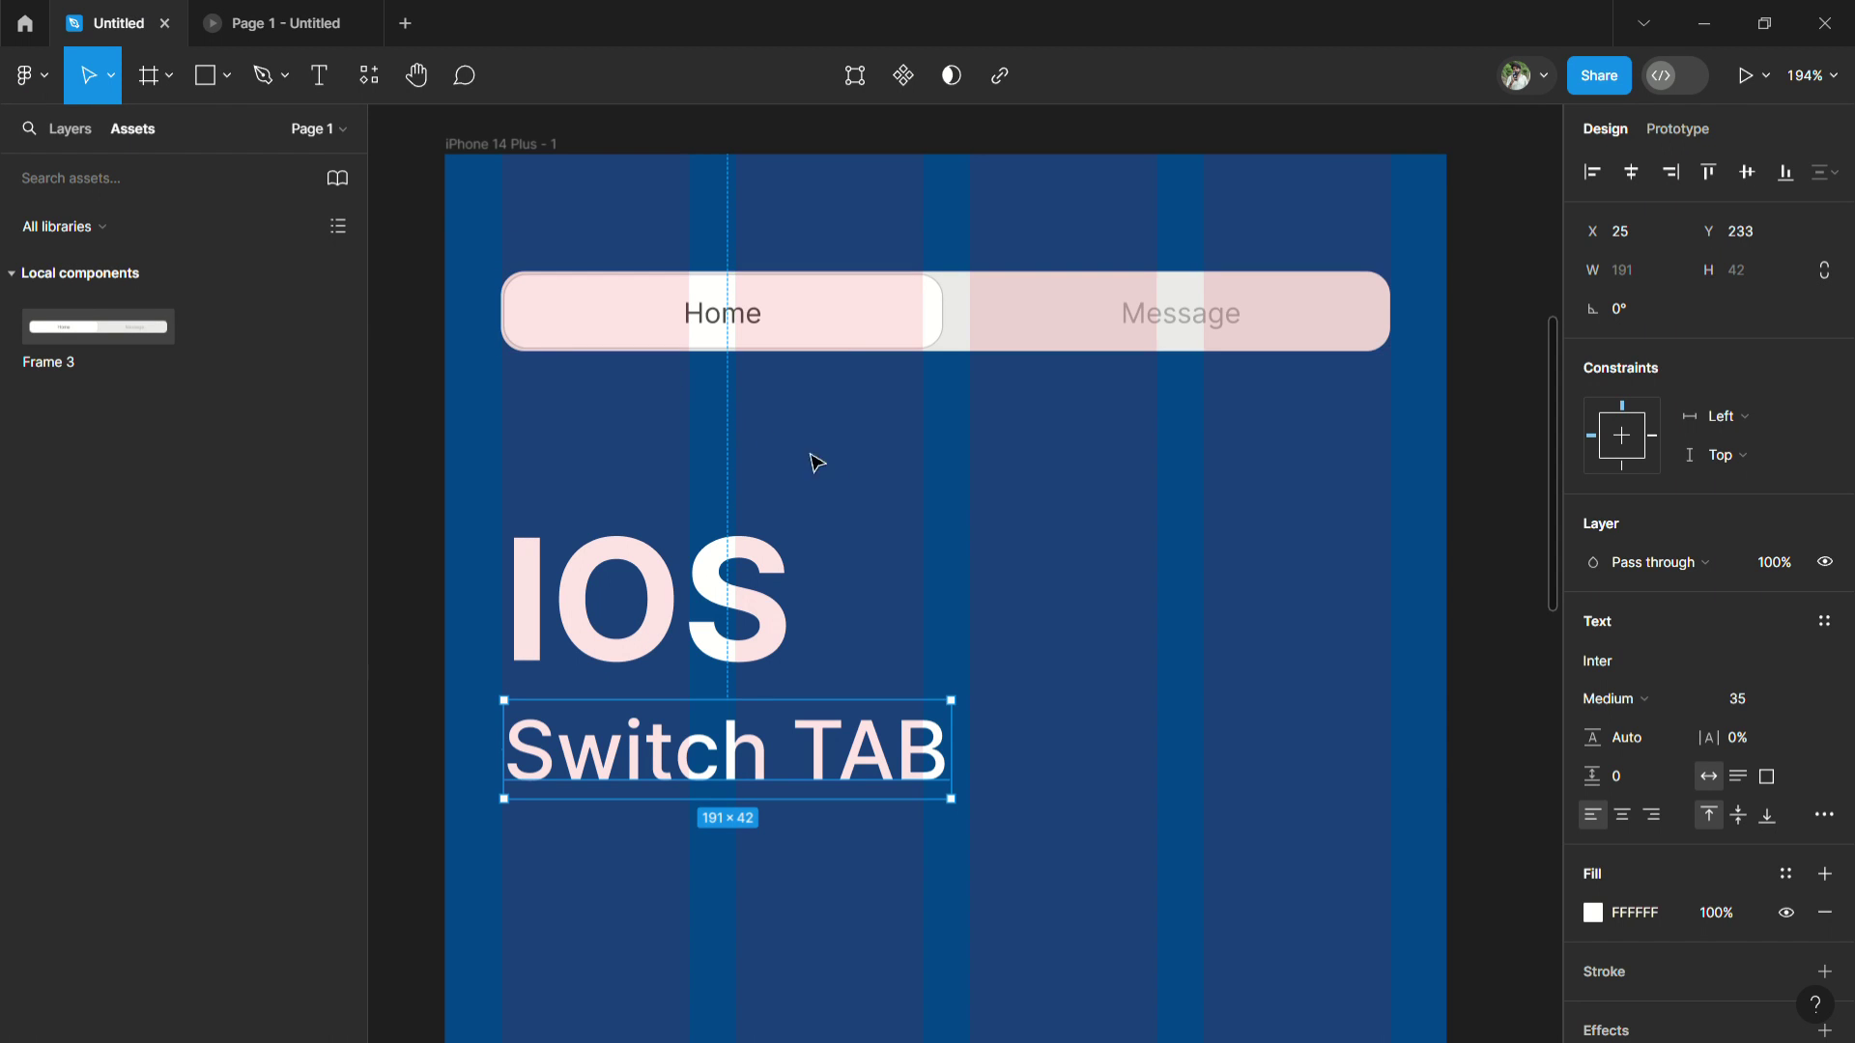